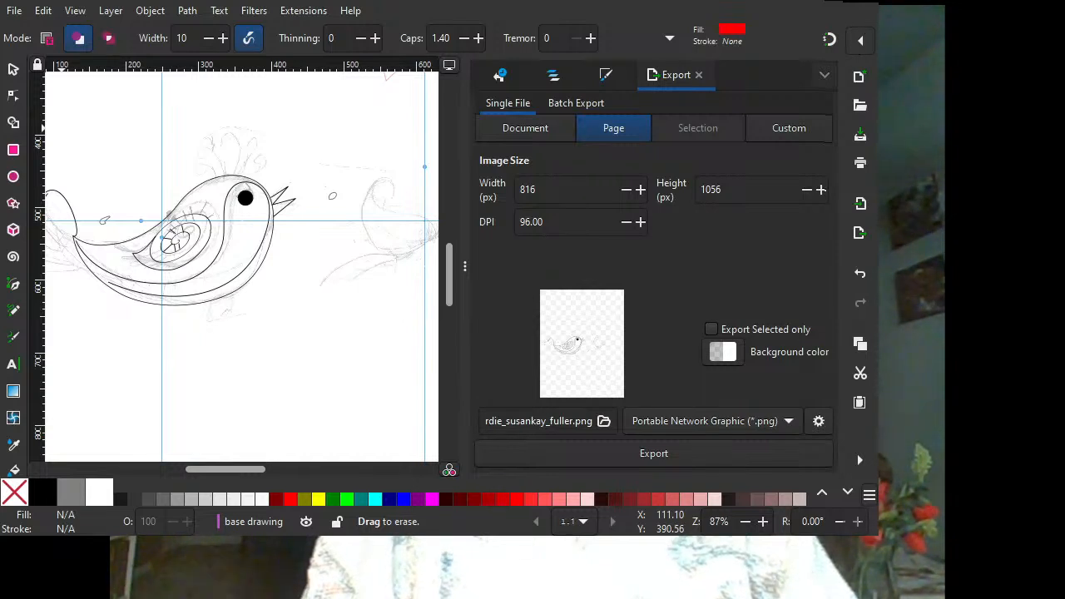
key(alt+Tab)
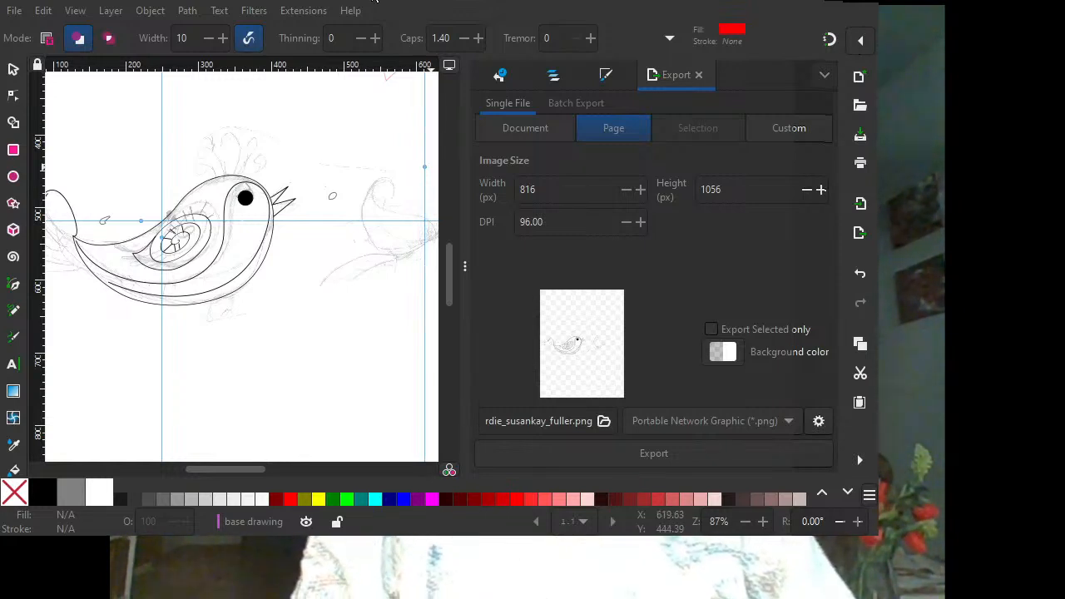
click(374, 3)
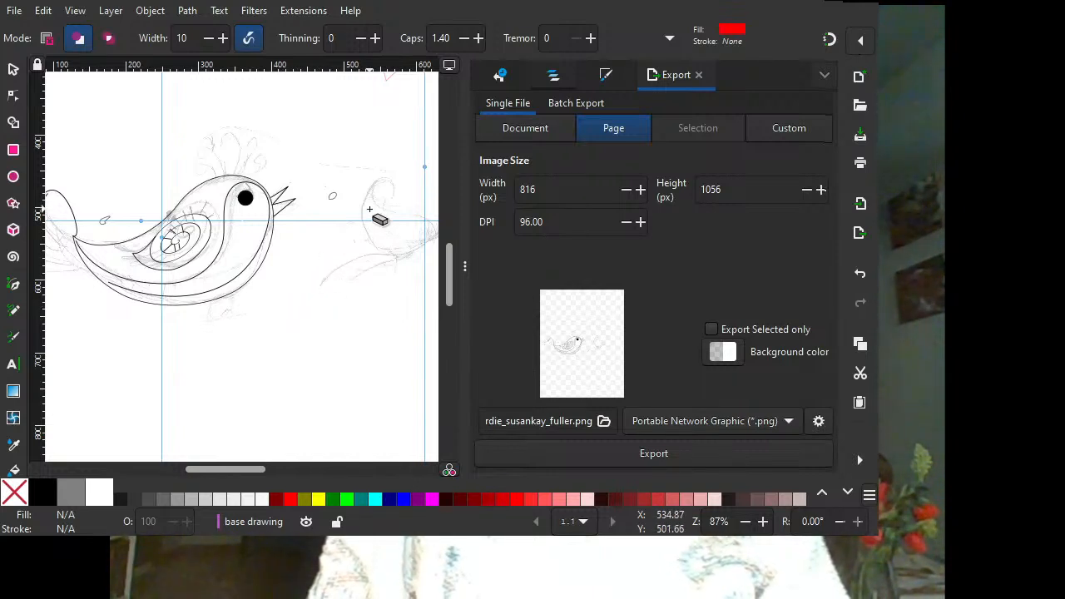
key(Left)
key(Left)
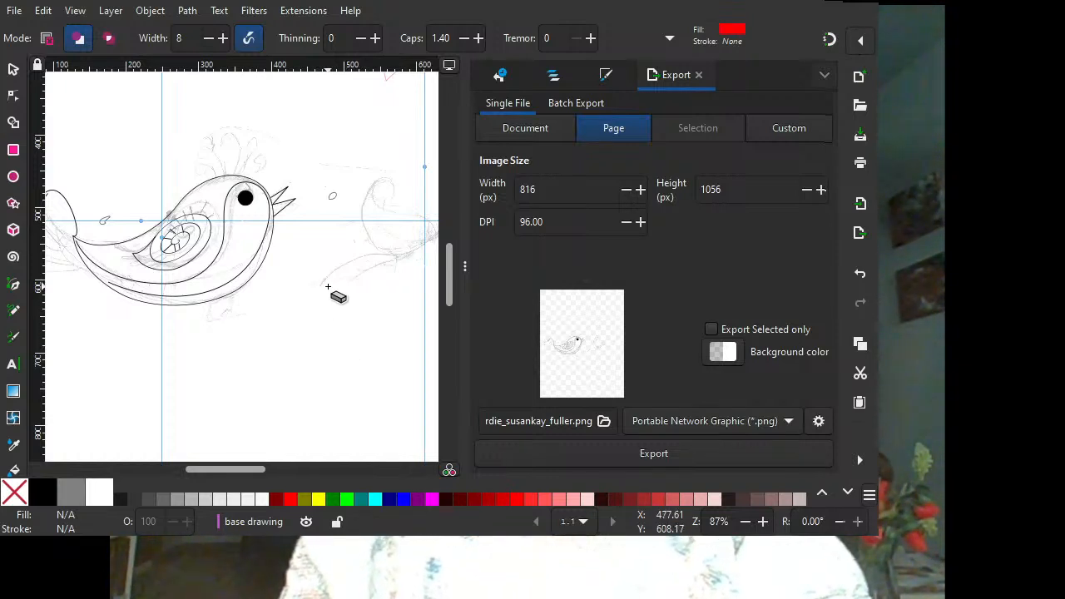
scroll(328, 287, down, 2)
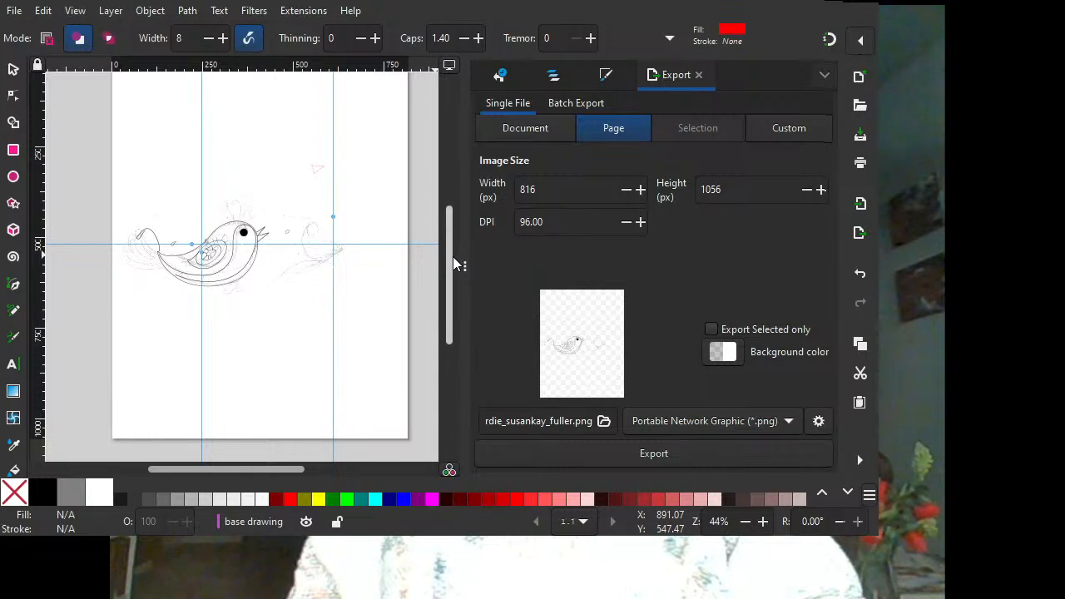
drag(448, 261, 445, 255)
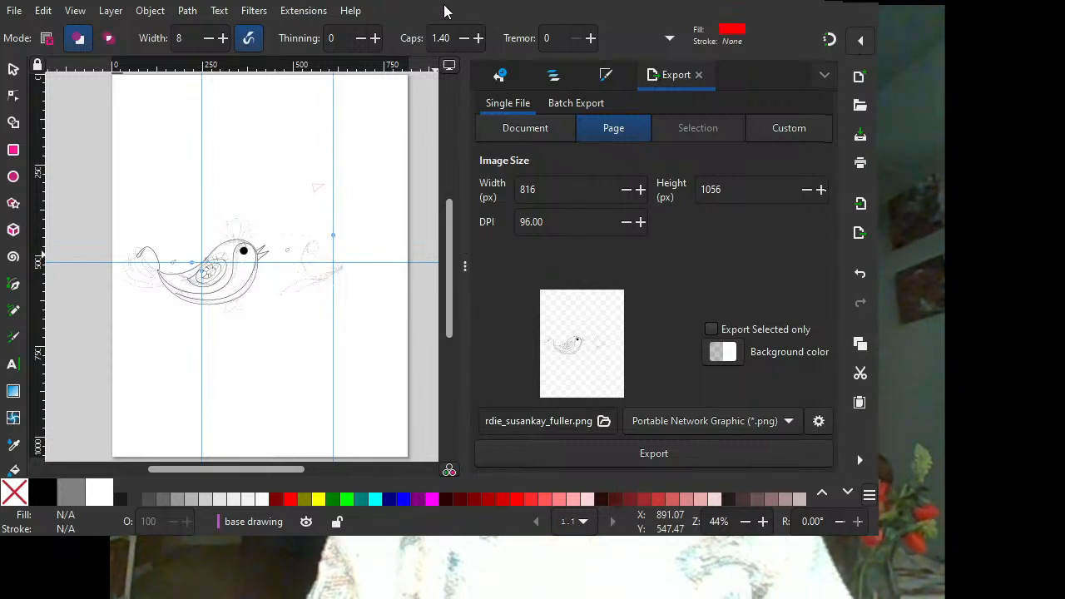
key(Right)
key(Right)
key(Right)
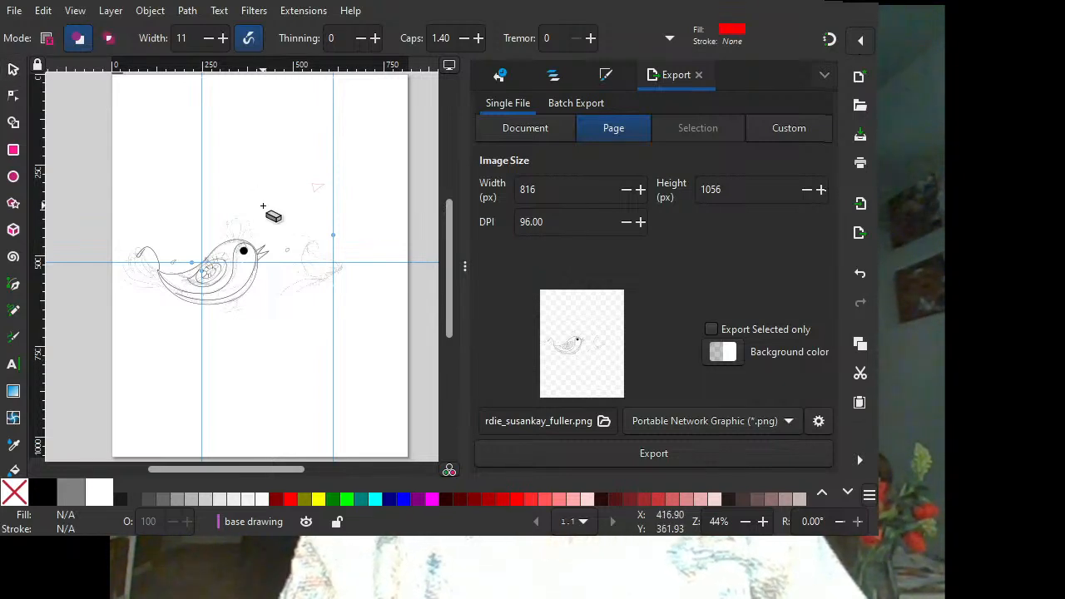
key(s)
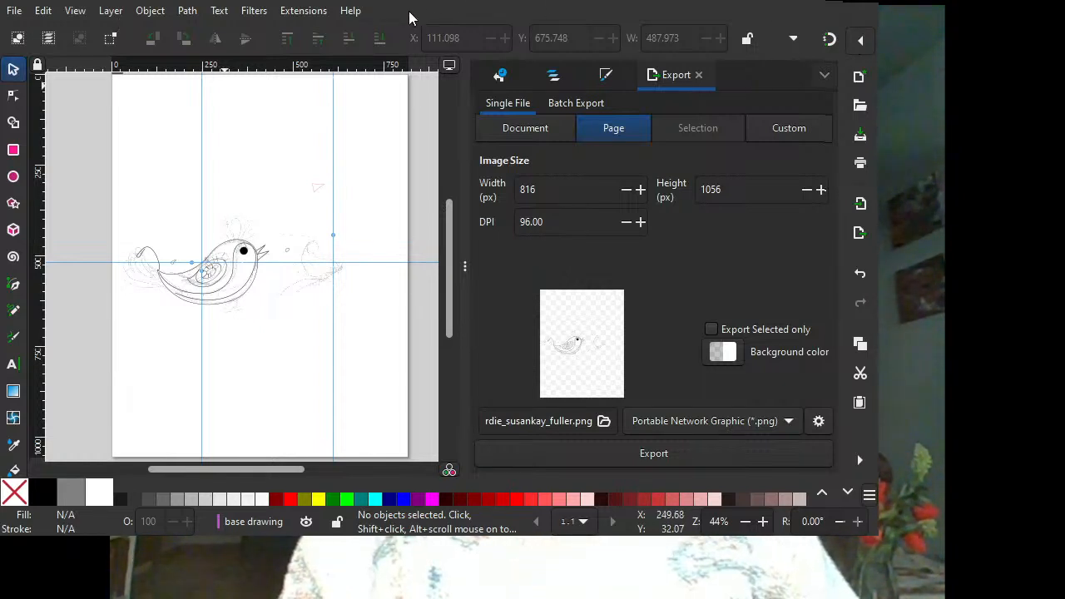
scroll(379, 130, down, 2)
scroll(379, 131, up, 2)
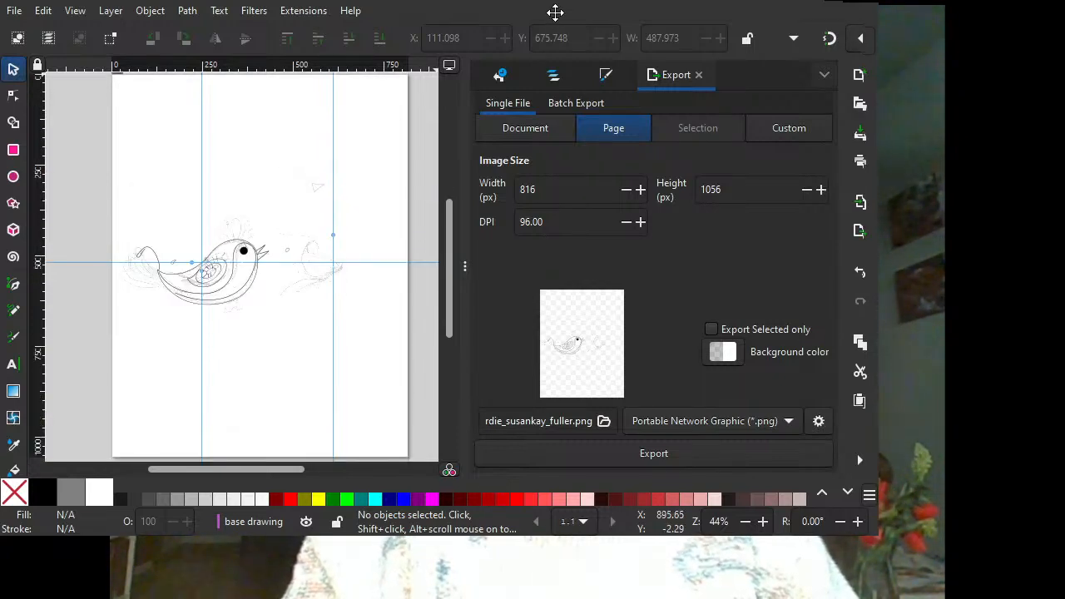
key(ctrl)
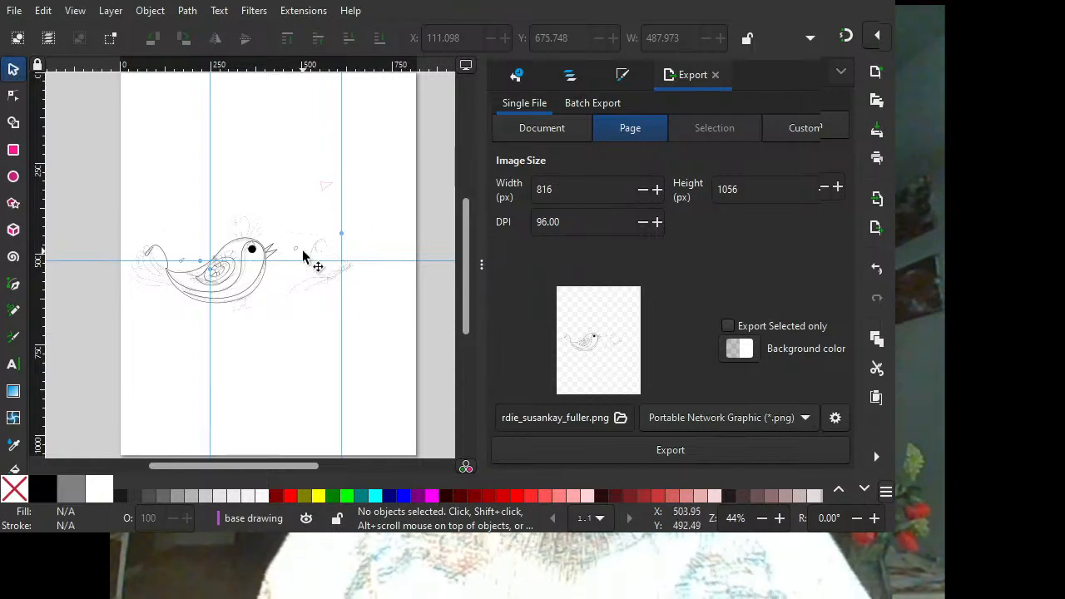
Draw a closed, self-crossing path with four corner nodes and straight segments in the empty area above the bird, using the Pen tool.
ctrl+scroll(343, 249, up, 3)
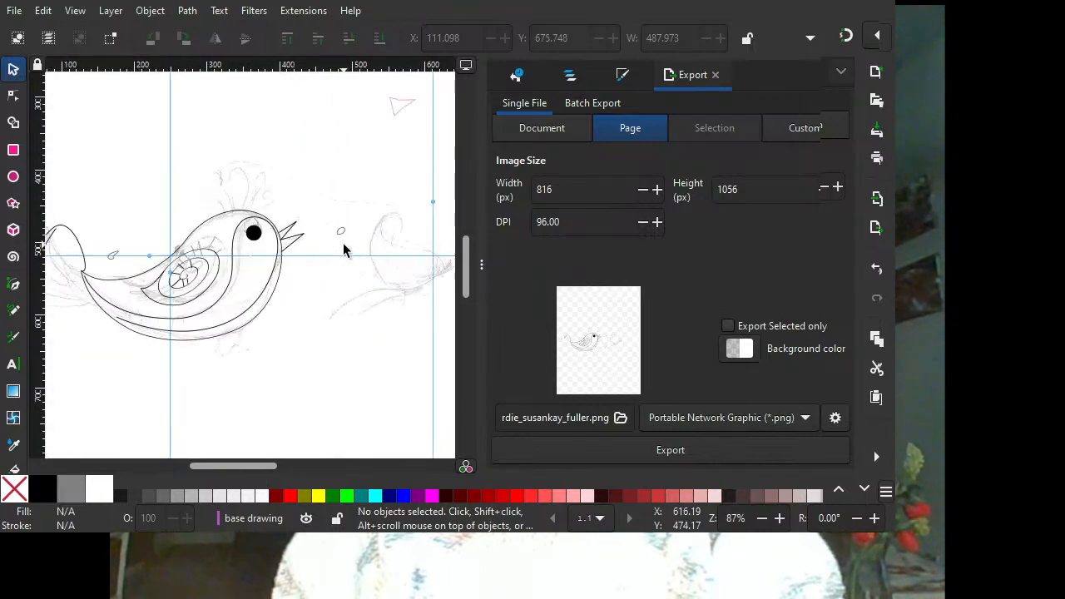
drag(250, 465, 232, 470)
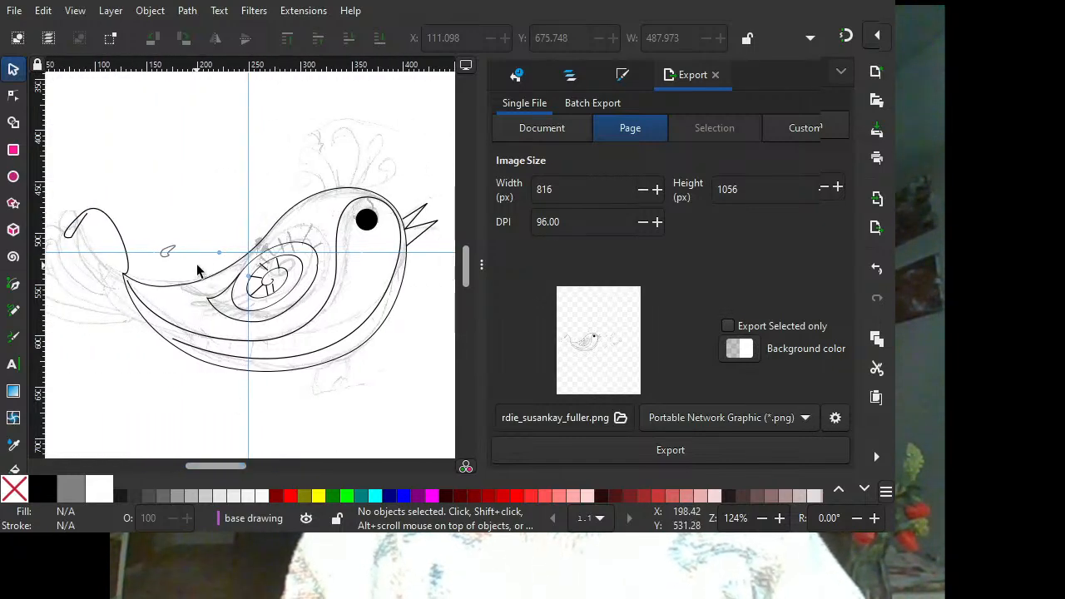
scroll(210, 255, up, 3)
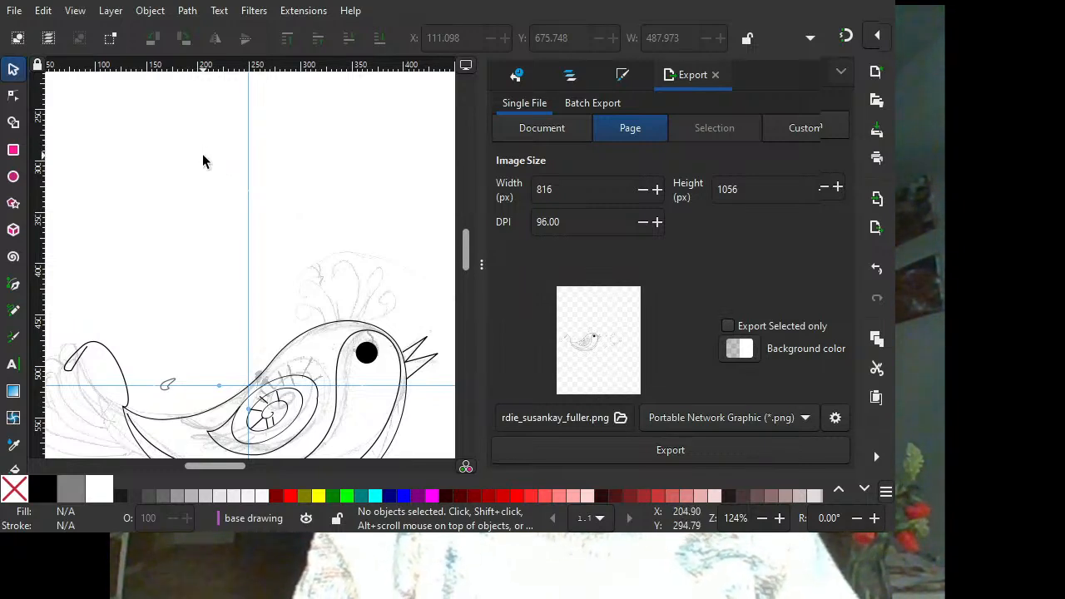
key(n)
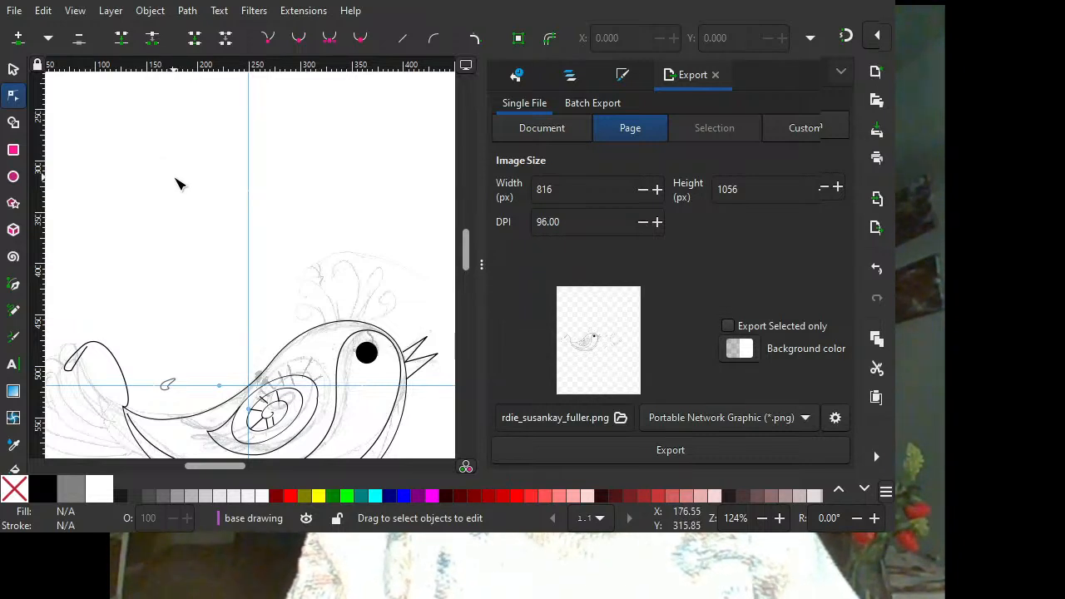
key(s)
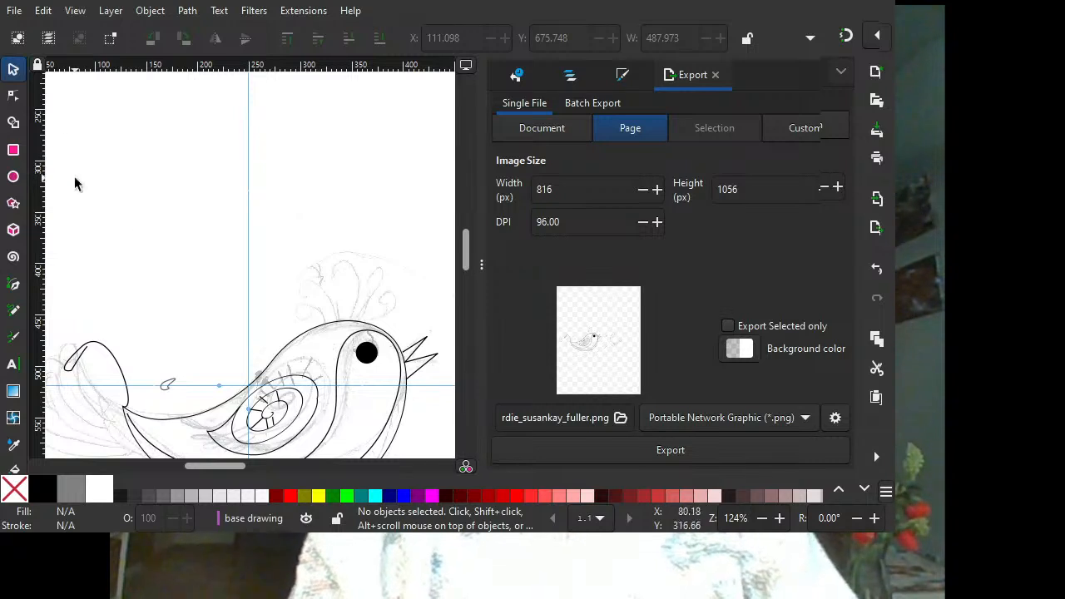
click(13, 285)
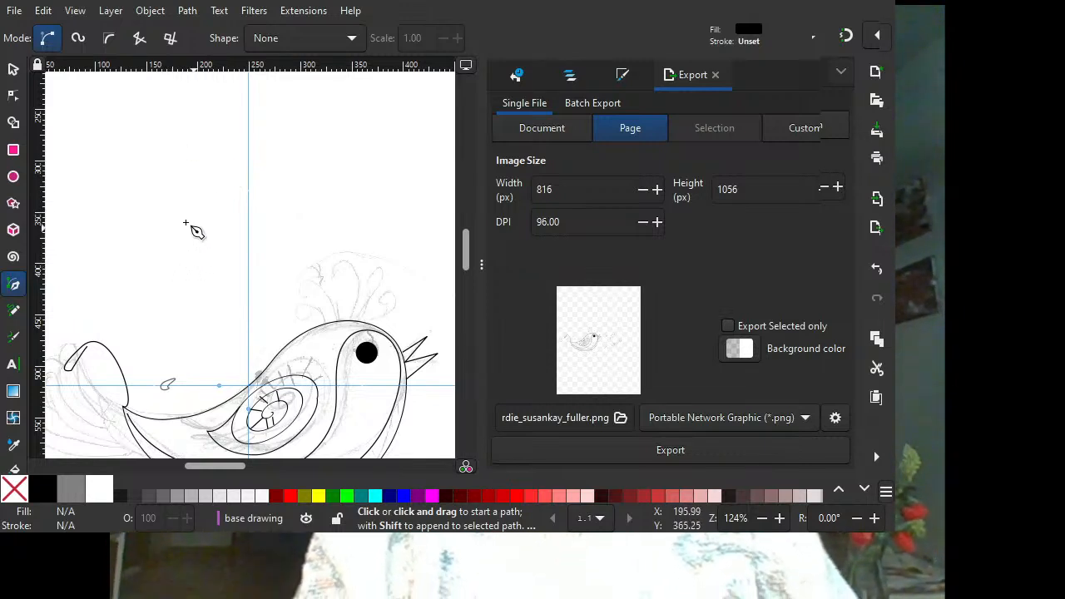
click(107, 184)
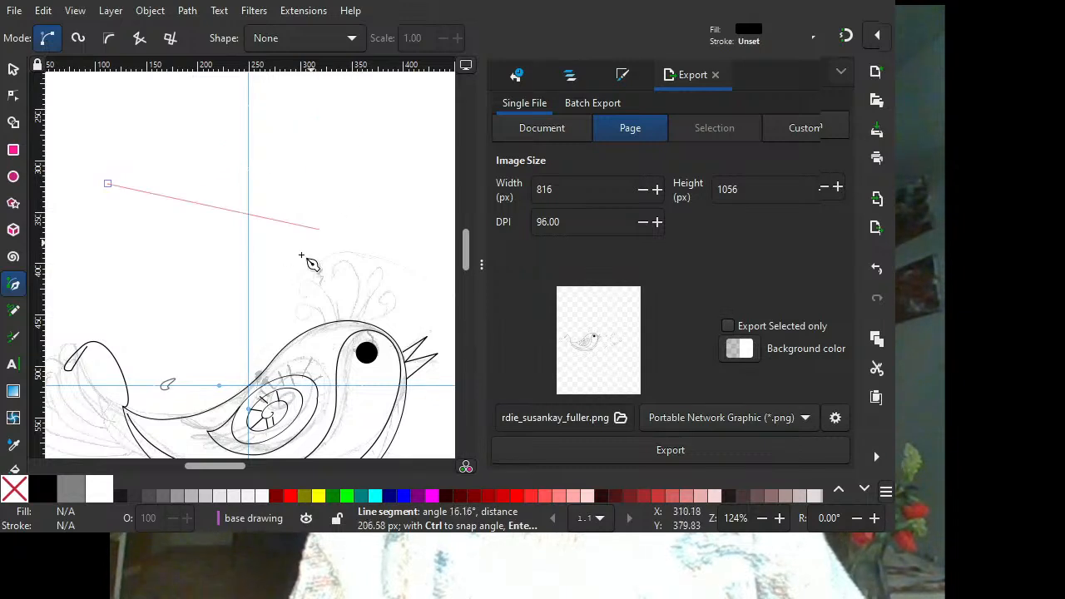
click(304, 181)
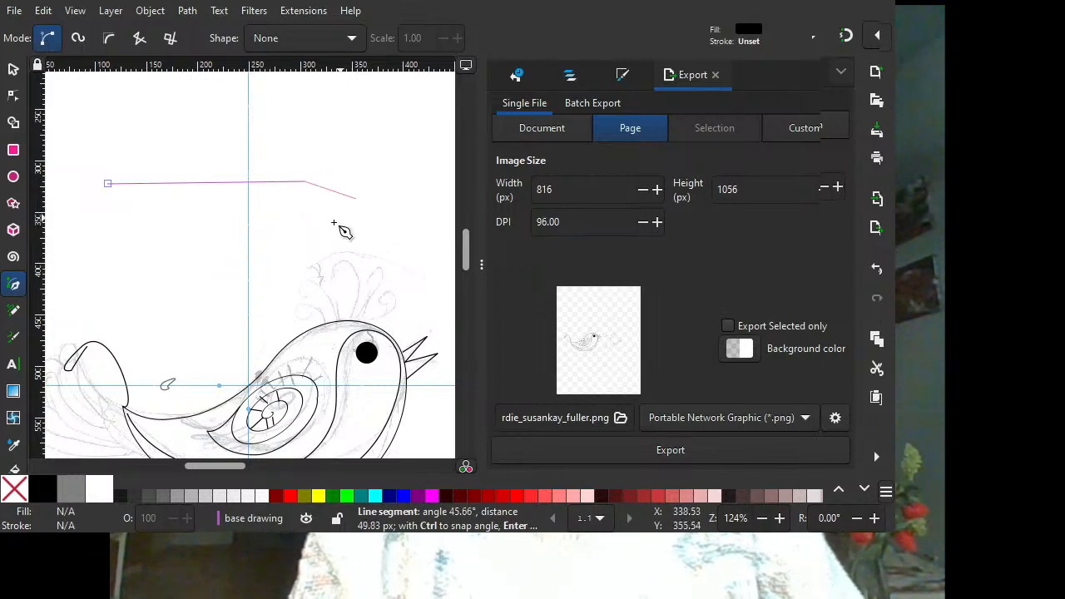
click(219, 258)
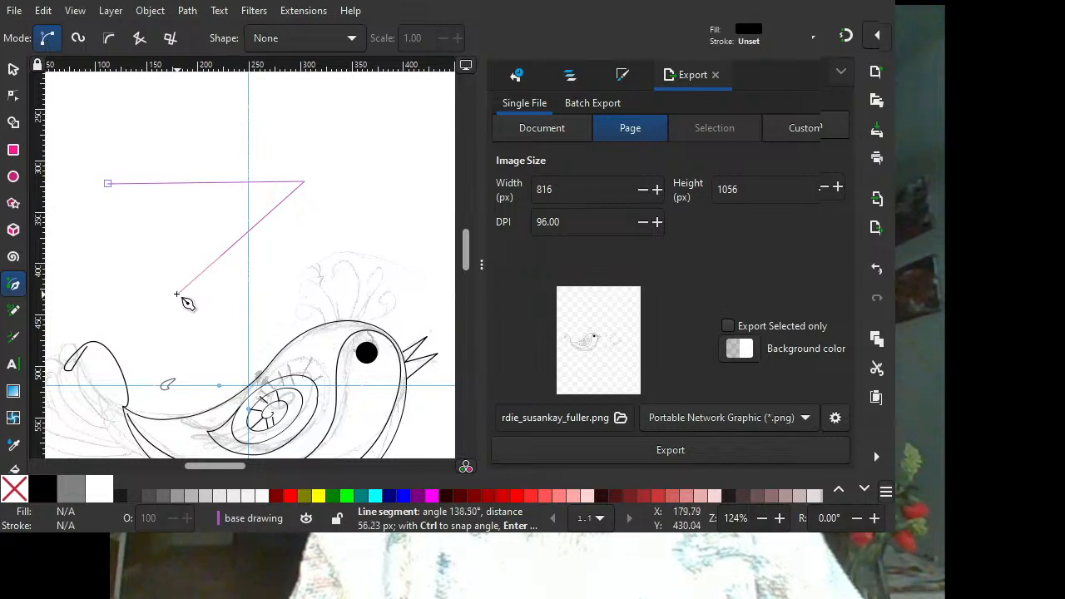
click(141, 127)
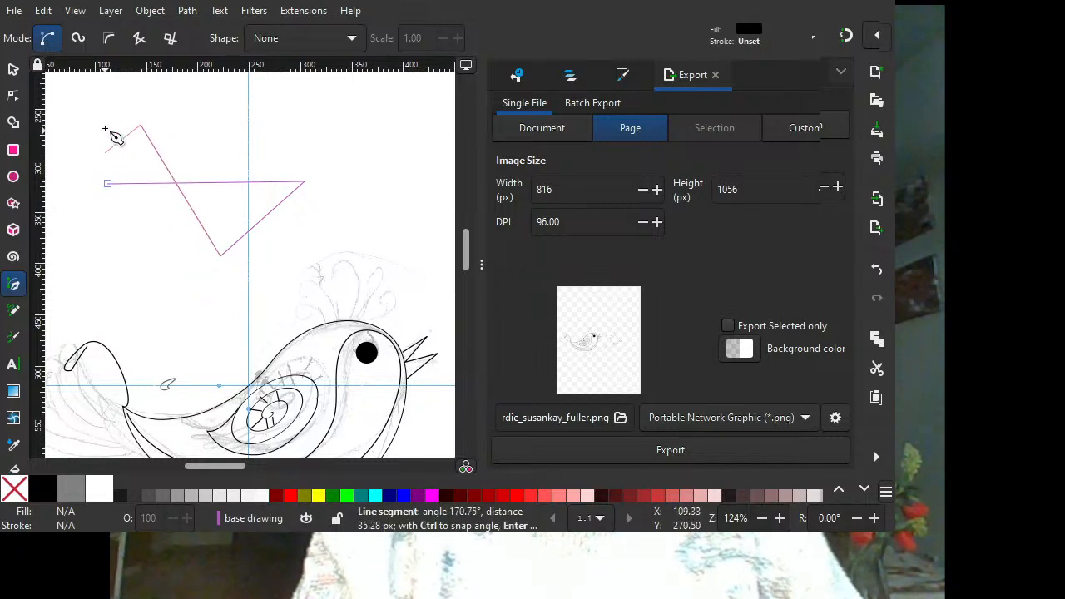
click(108, 184)
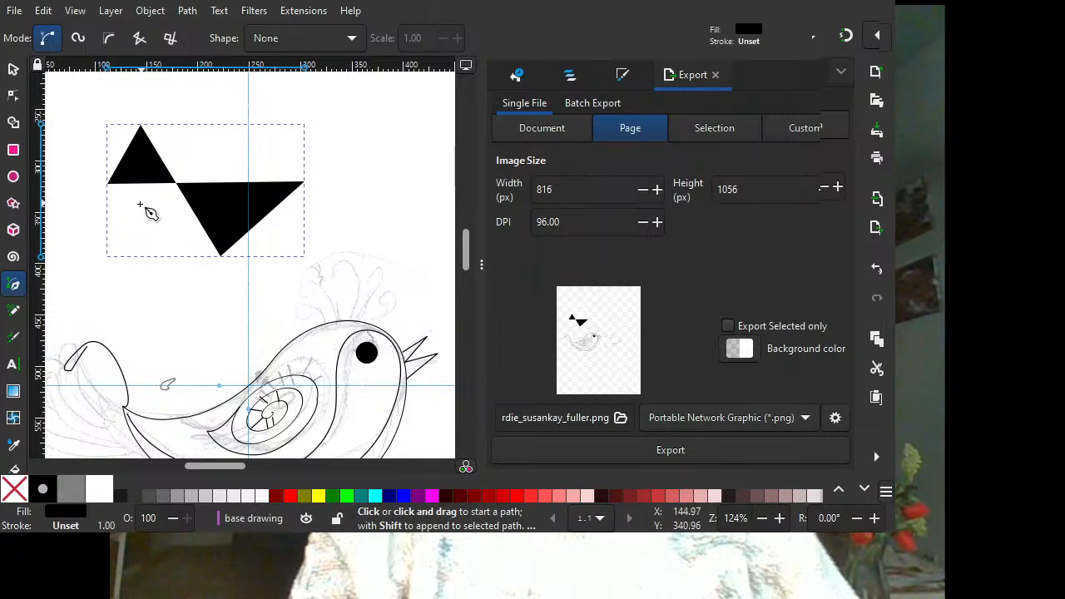
click(15, 491)
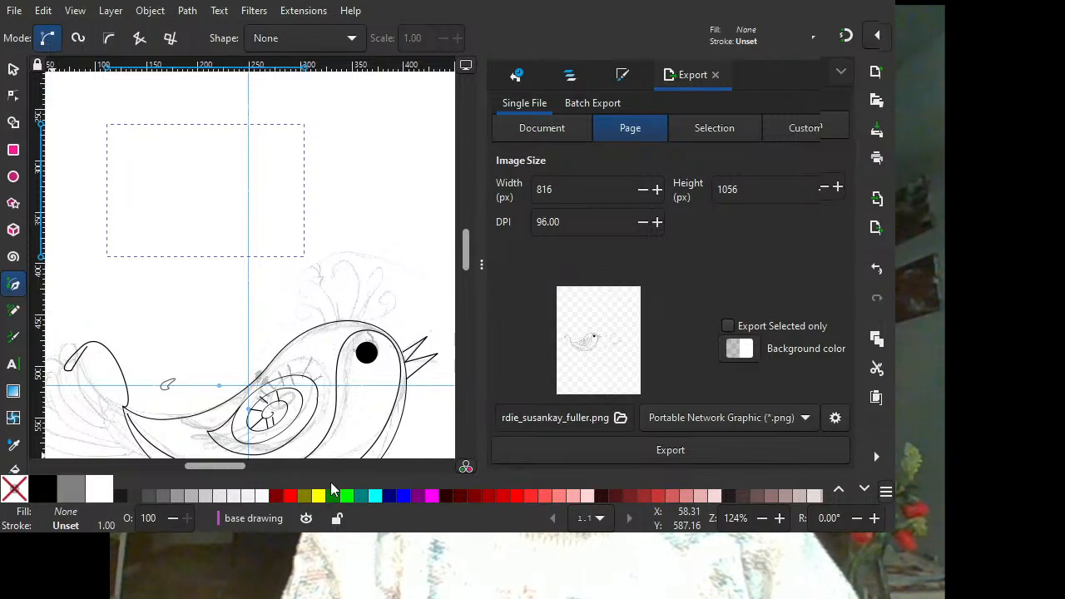
shift+click(119, 501)
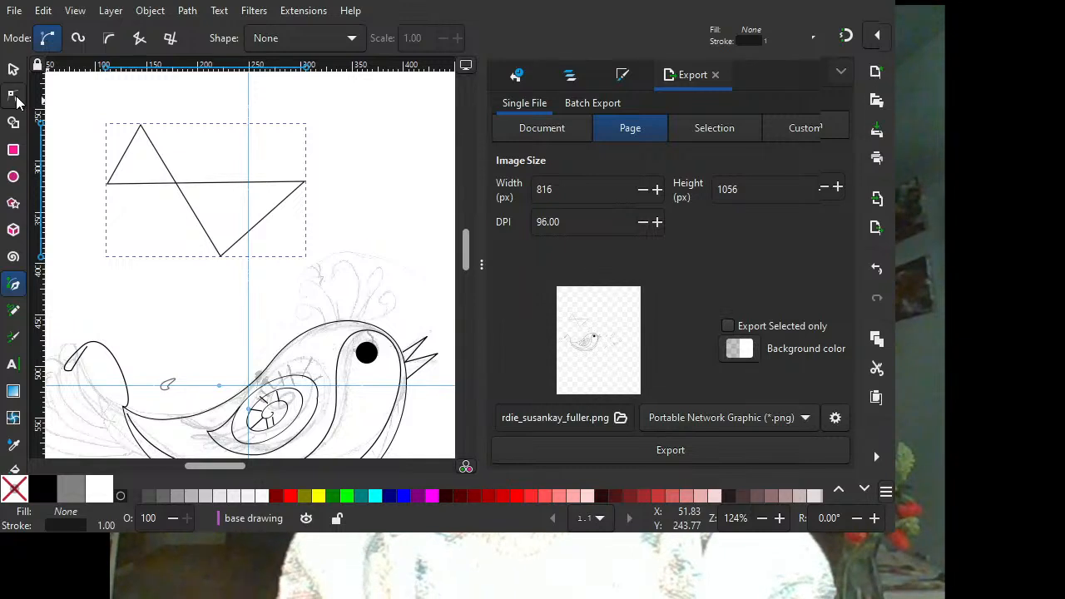
key(plus)
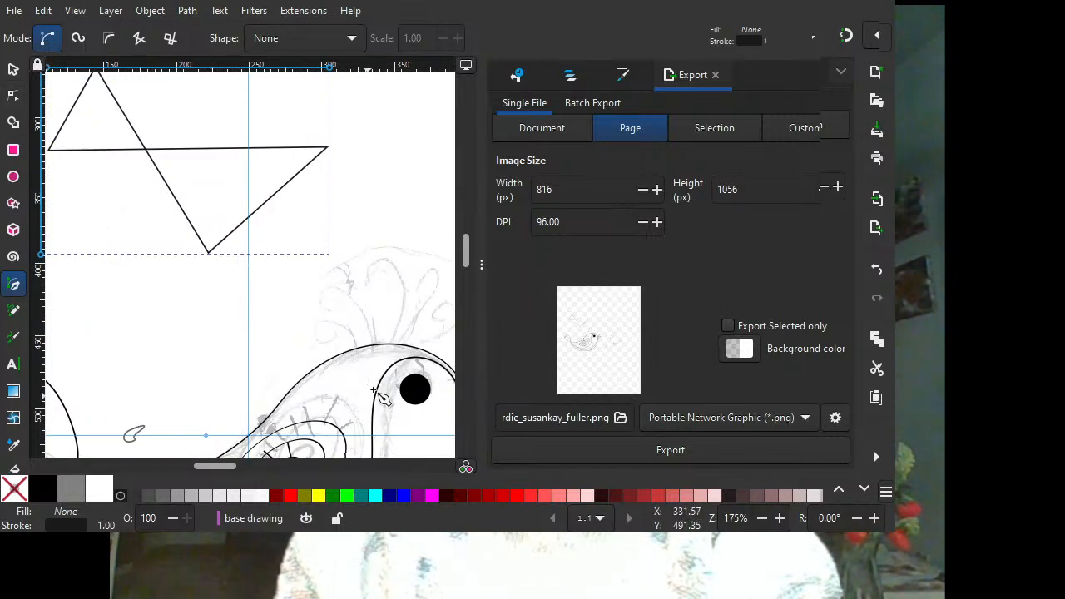
drag(466, 254, 468, 238)
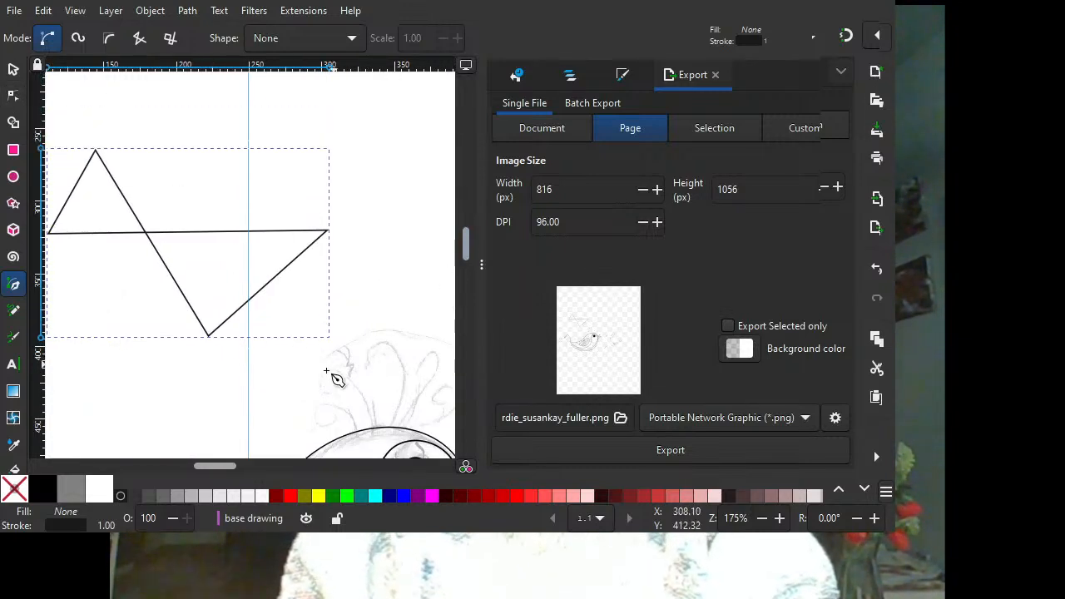
drag(216, 469, 208, 467)
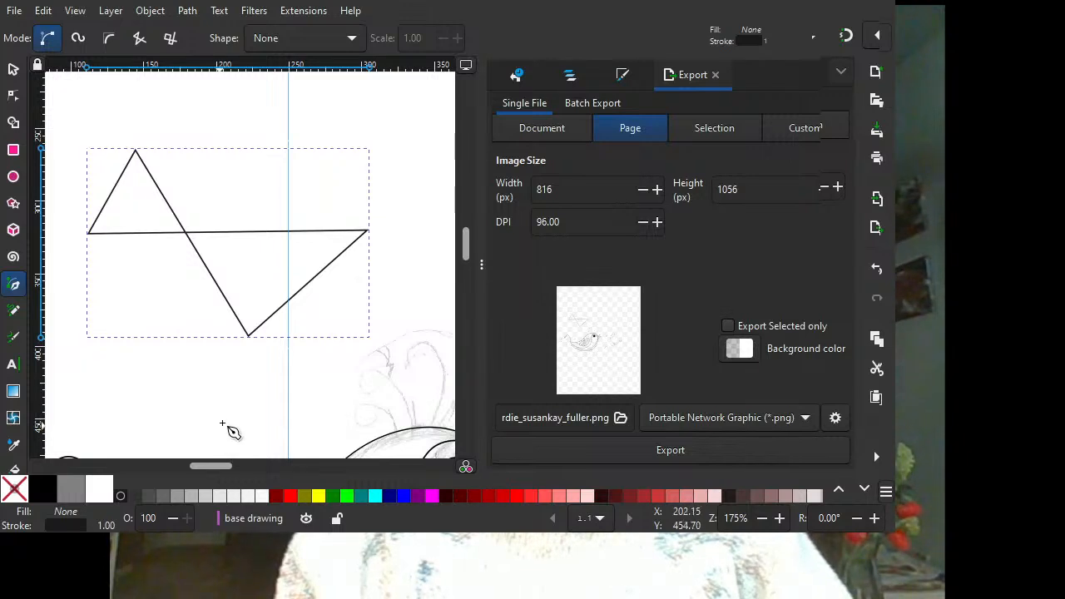
key(ctrl+z)
key(ctrl+z)
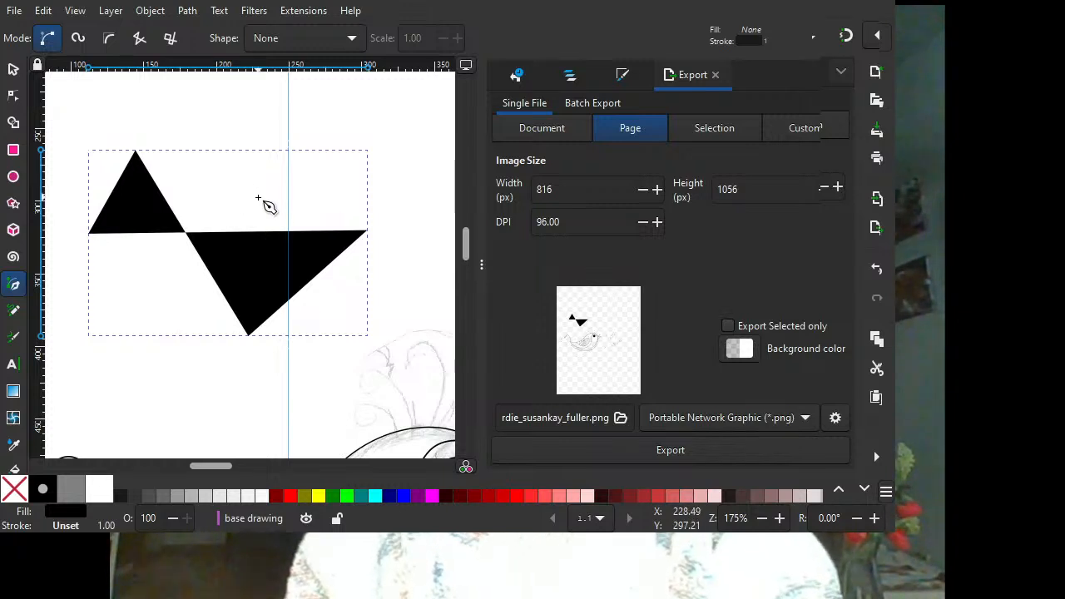
Remove the fill of the self-crossing path and give it a near-black stroke.
key(plus)
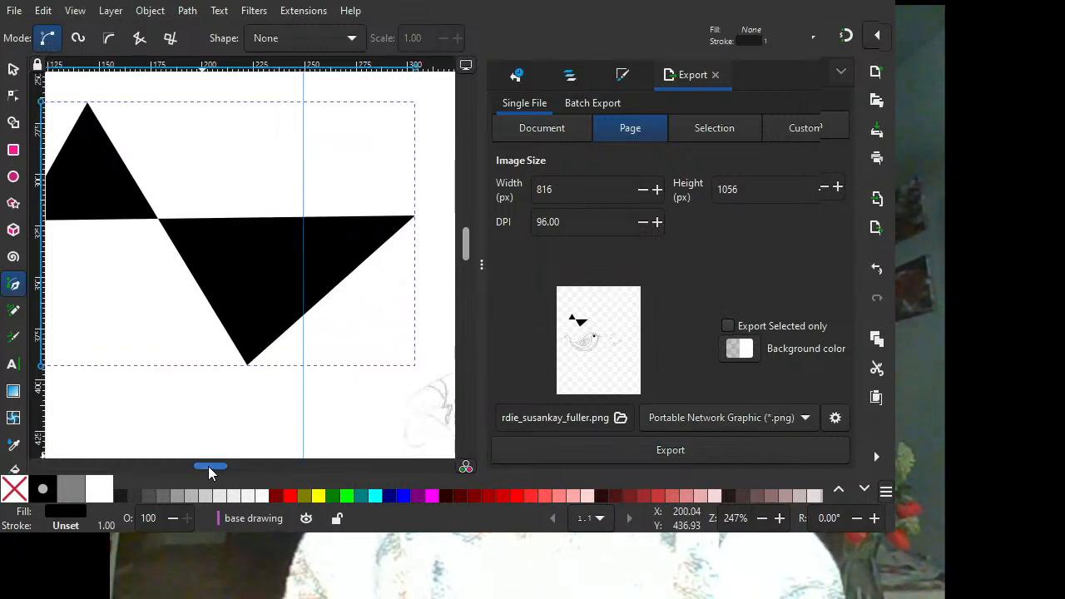
drag(209, 467, 200, 476)
click(13, 491)
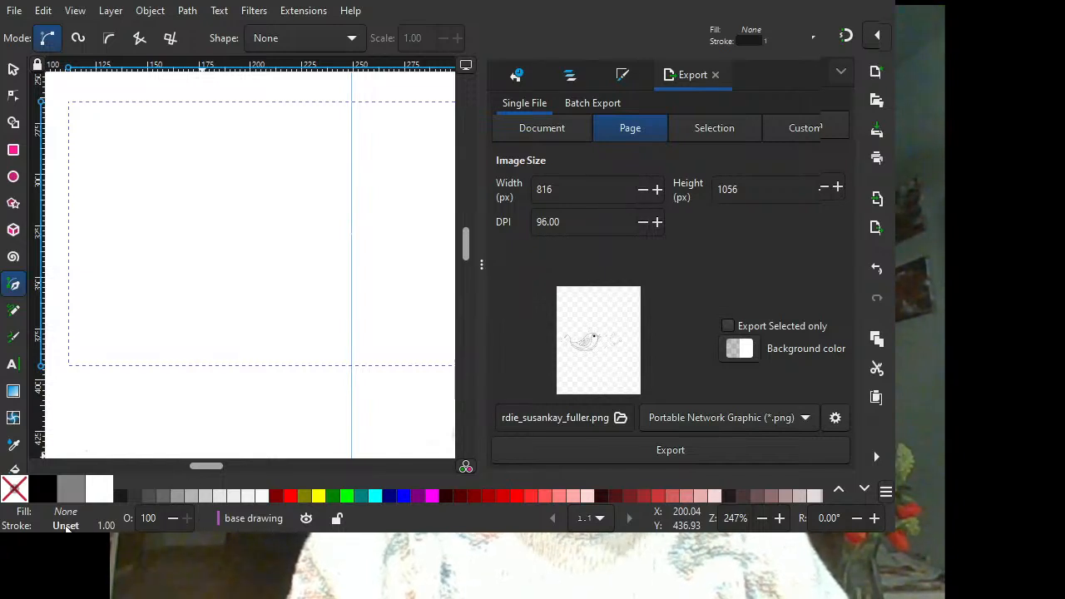
shift+click(121, 499)
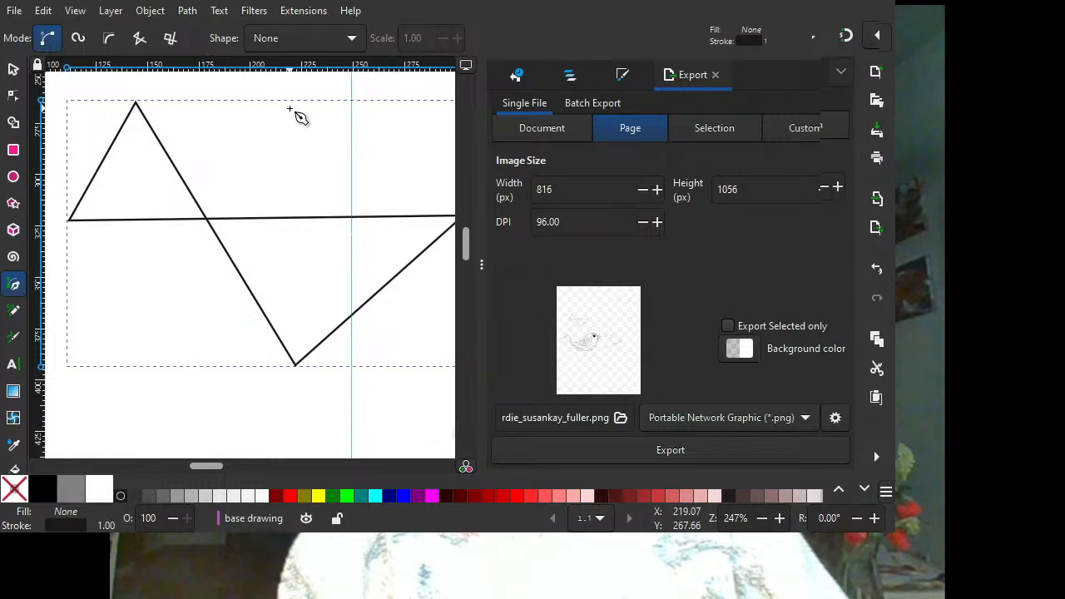
Enlarge the canvas area and move the path's rightmost node up and inward to about X 288, Y 296 px.
click(14, 96)
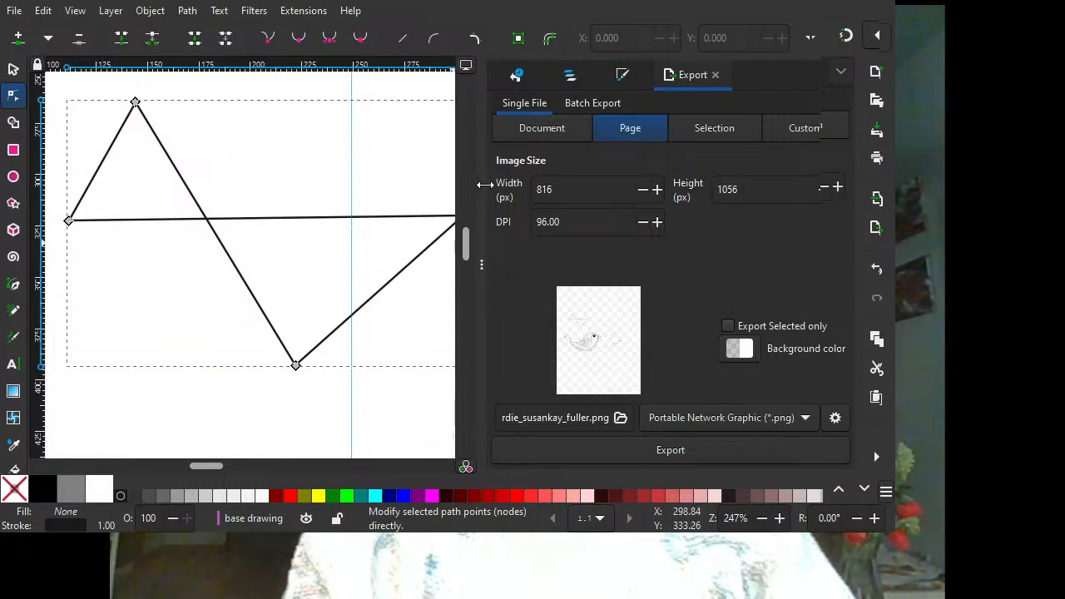
drag(485, 184, 711, 152)
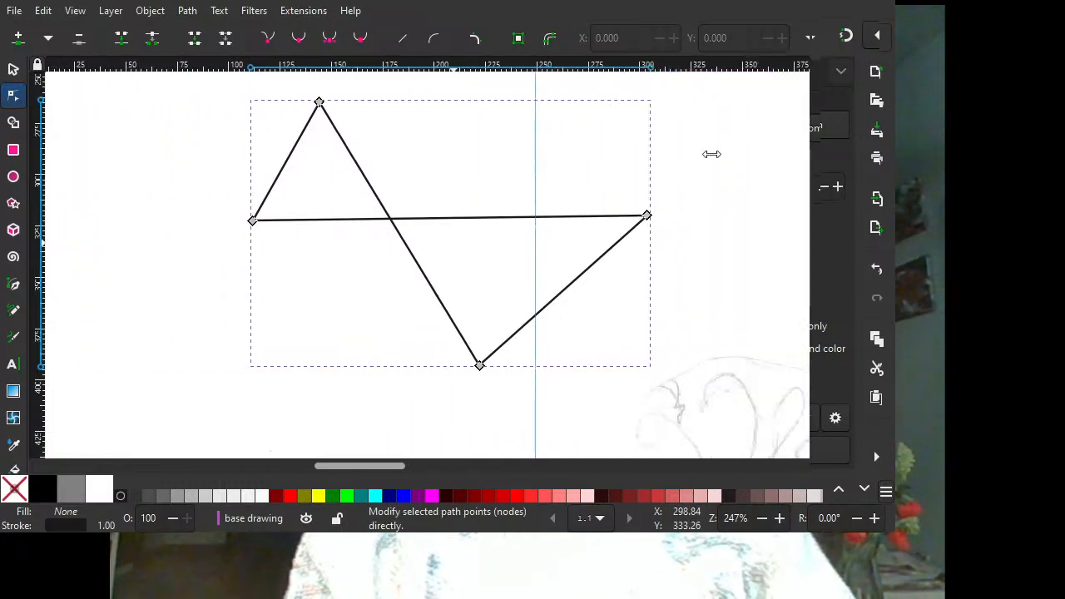
double_click(602, 12)
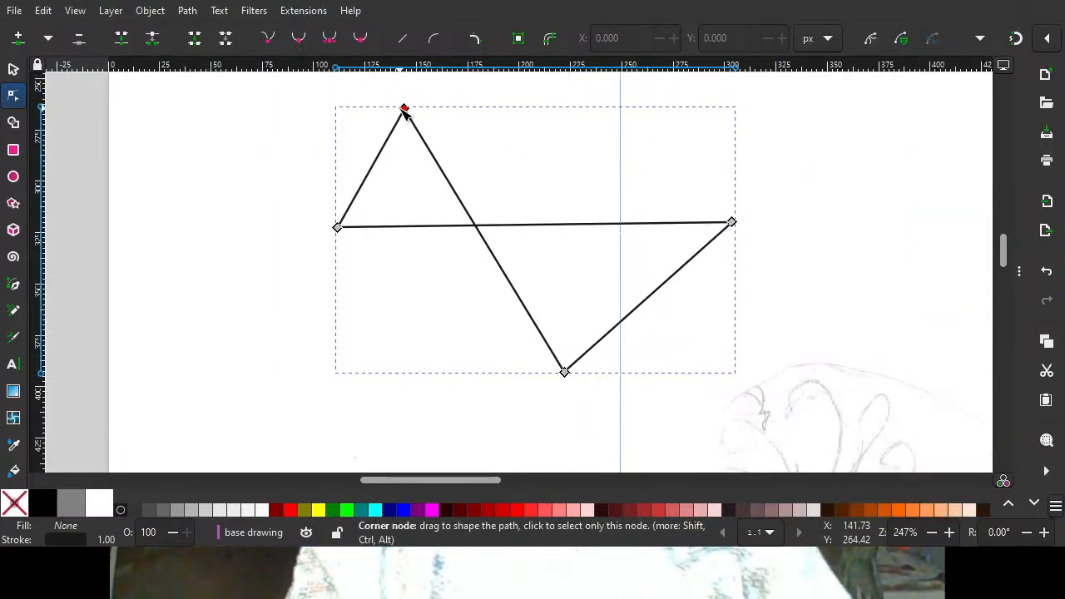
click(733, 224)
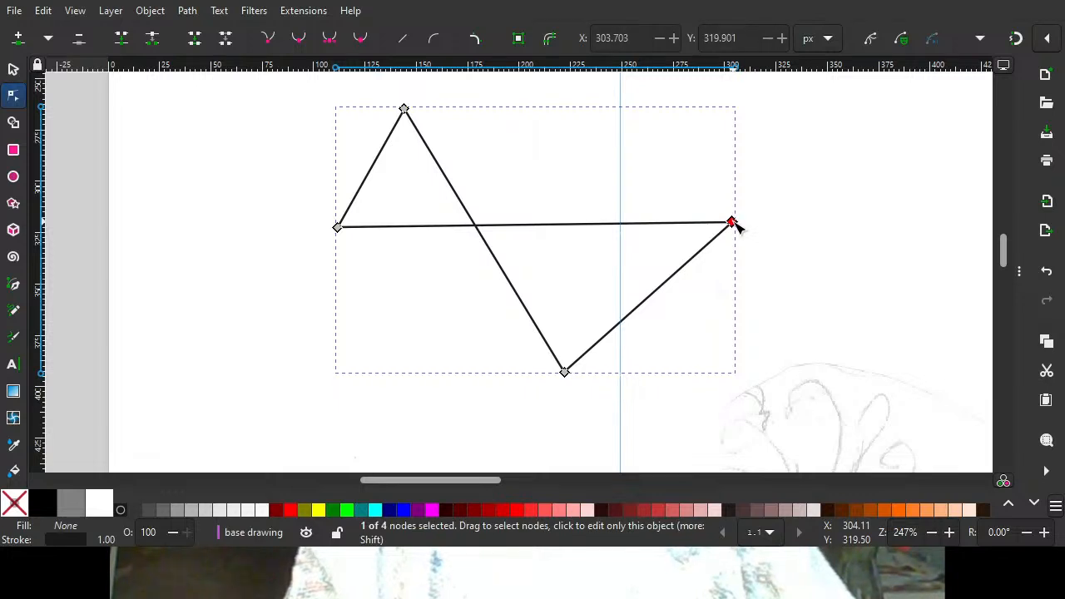
drag(733, 224, 706, 178)
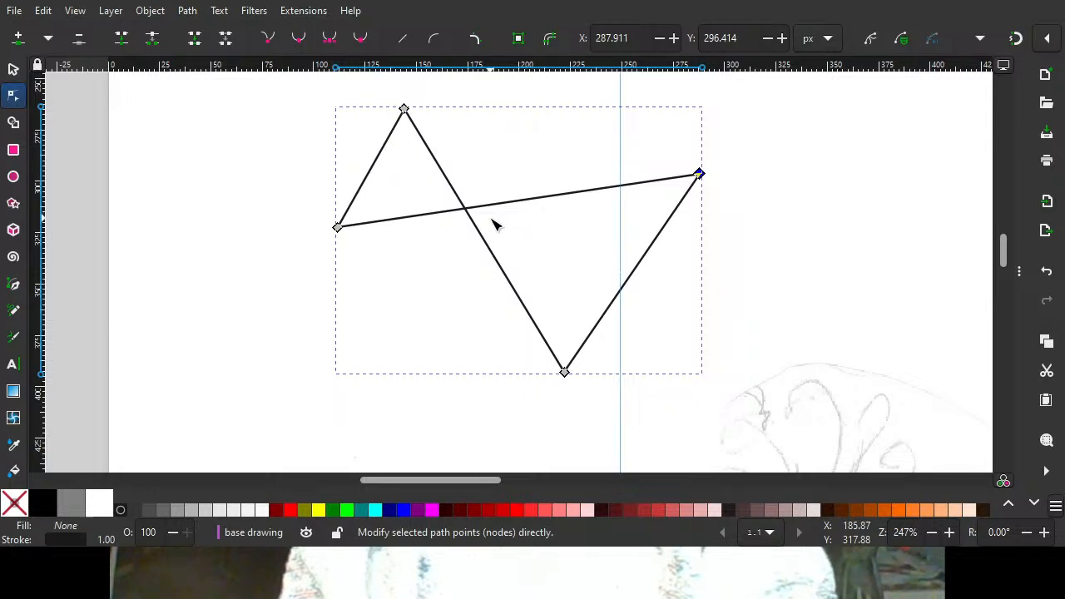
click(259, 192)
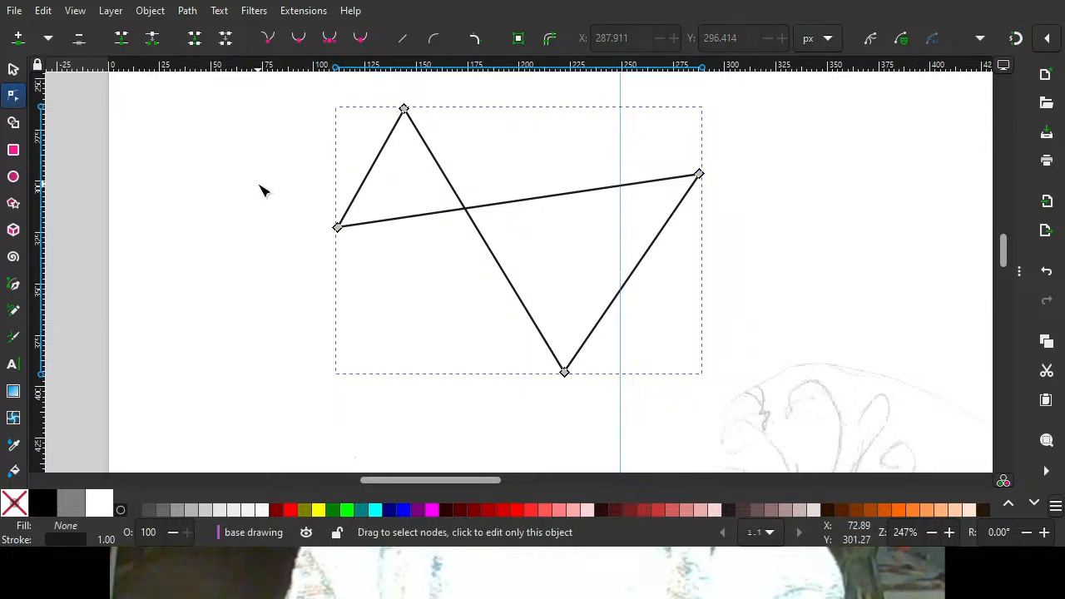
Draw a horizontal line about 228 px long across the self-crossing path and a short rising line about 58 px long beside it.
key(Escape)
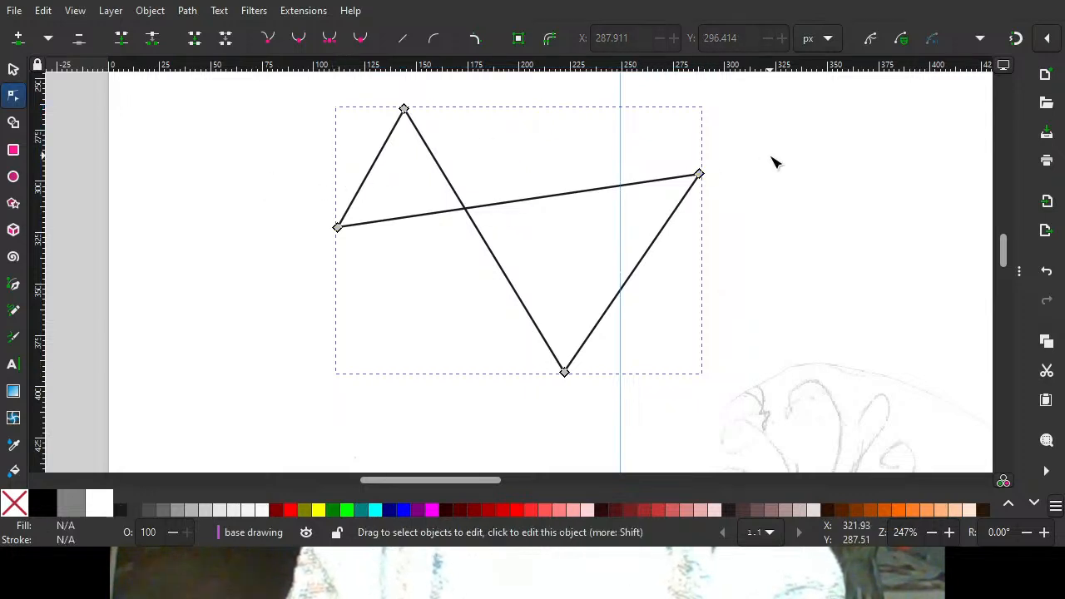
click(13, 284)
click(249, 318)
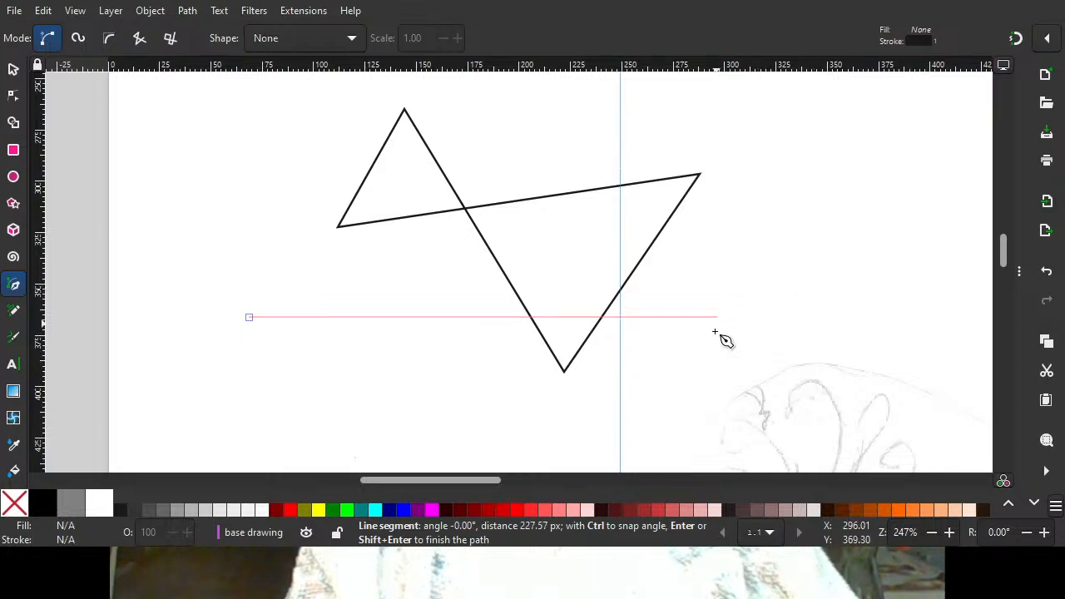
click(720, 317)
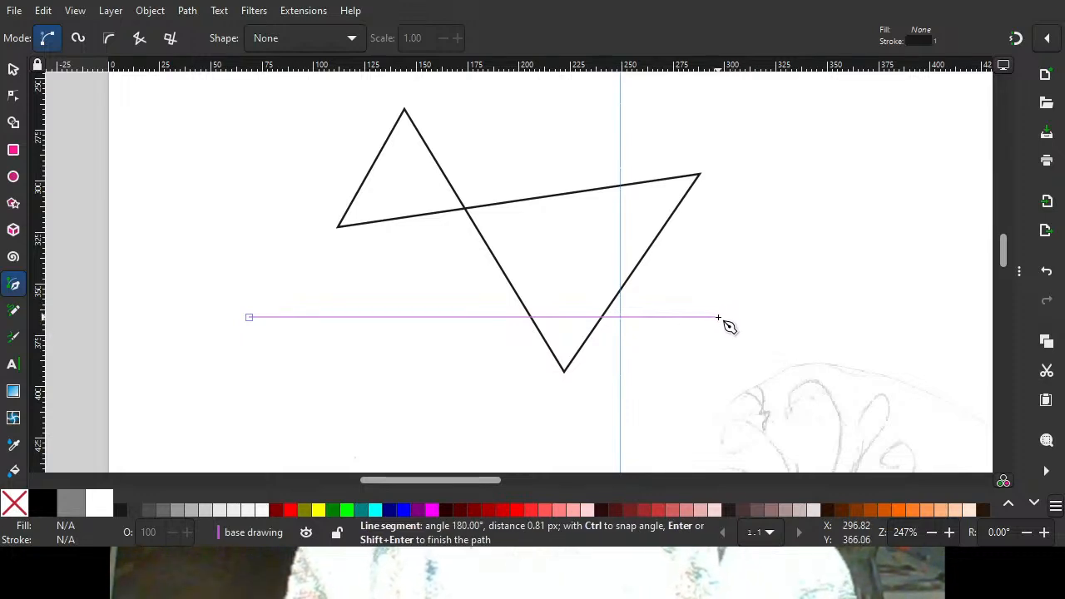
key(Return)
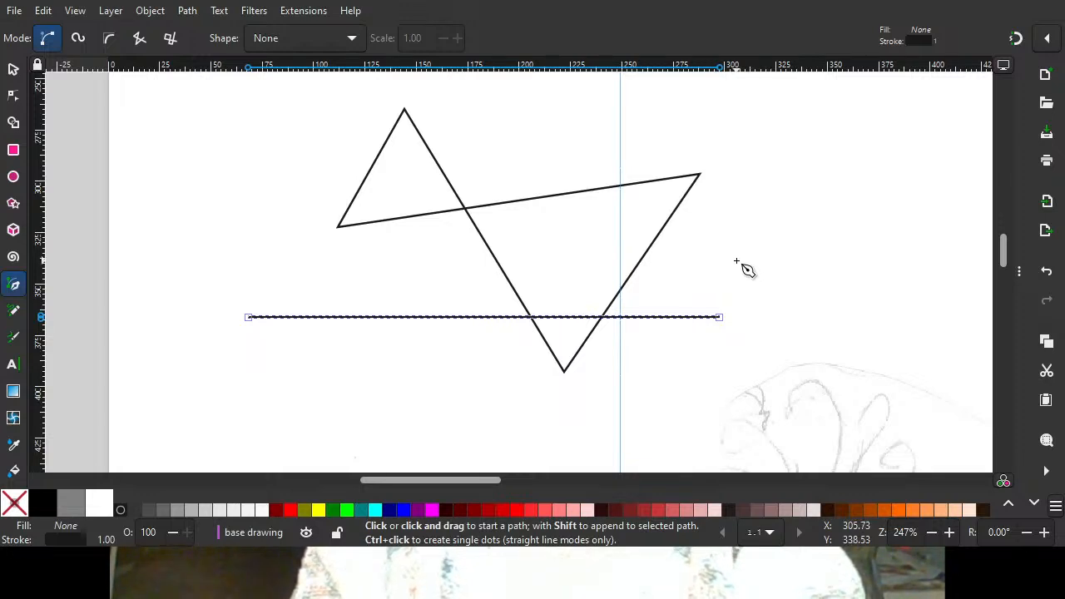
click(731, 221)
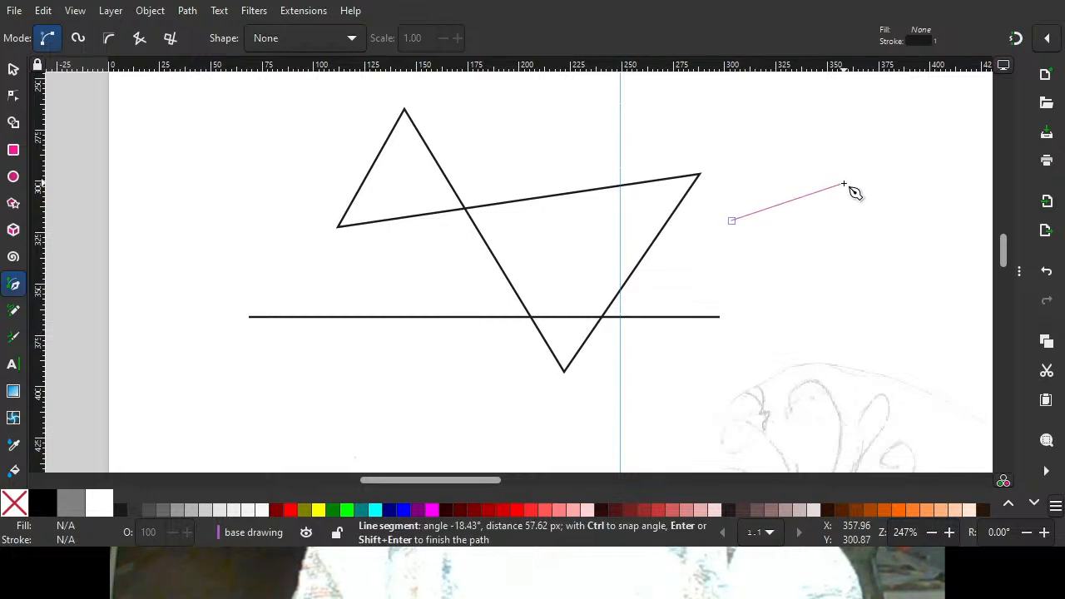
double_click(844, 184)
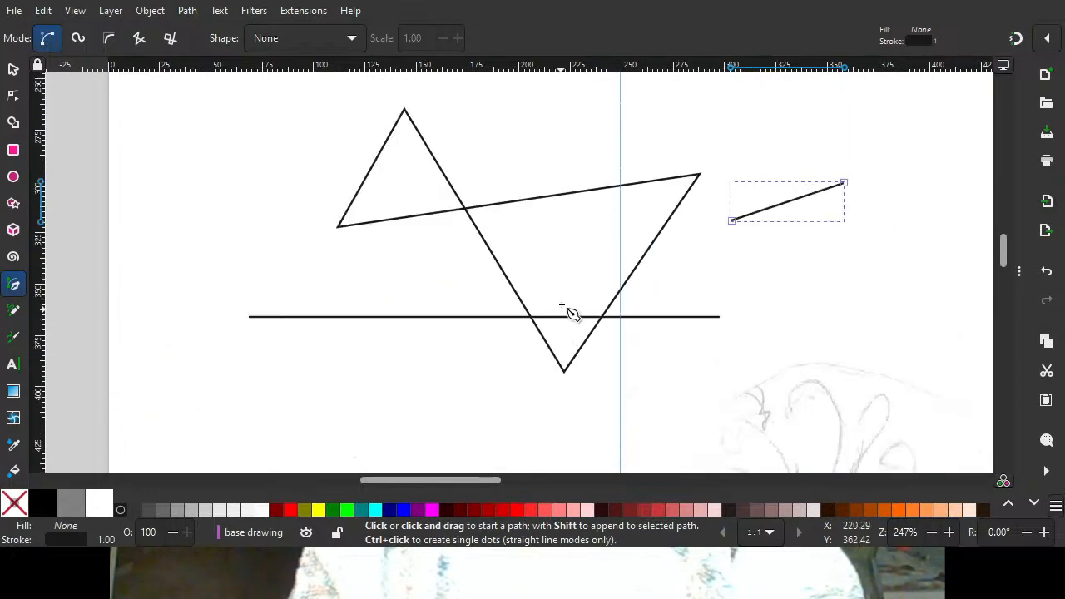
Draw an open wavy curve with five nodes in the empty area above the straight-line shapes and delete it.
scroll(579, 279, up, 5)
scroll(578, 279, up, 2)
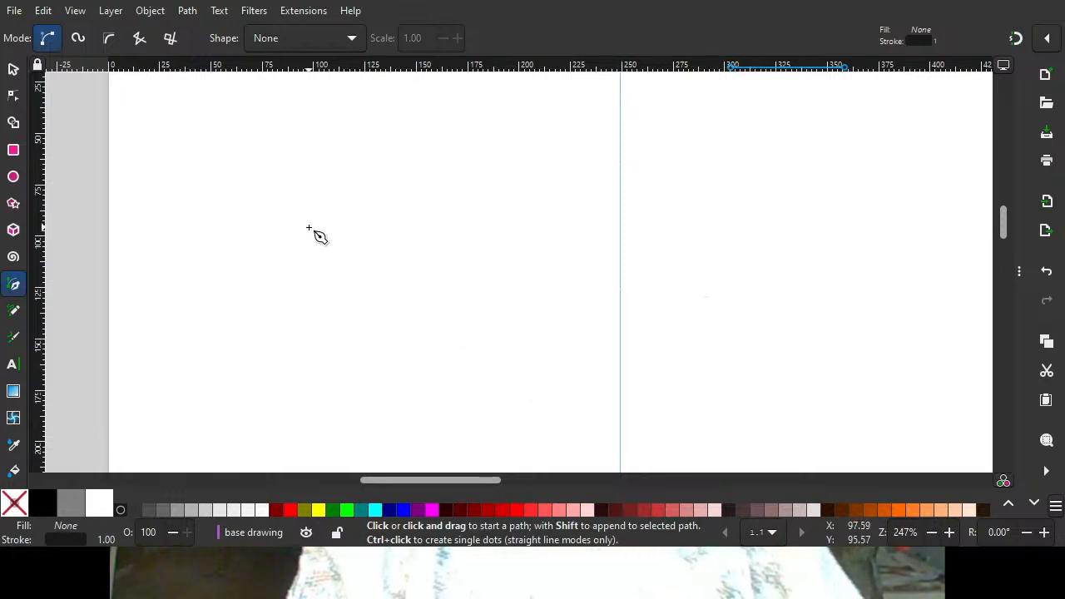
click(309, 228)
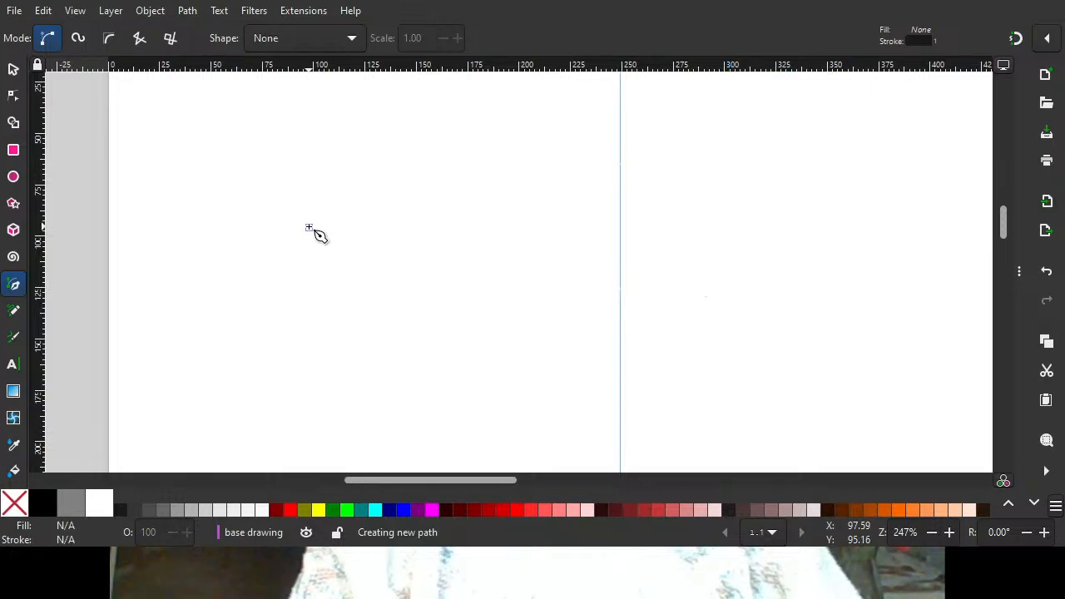
drag(308, 228, 346, 326)
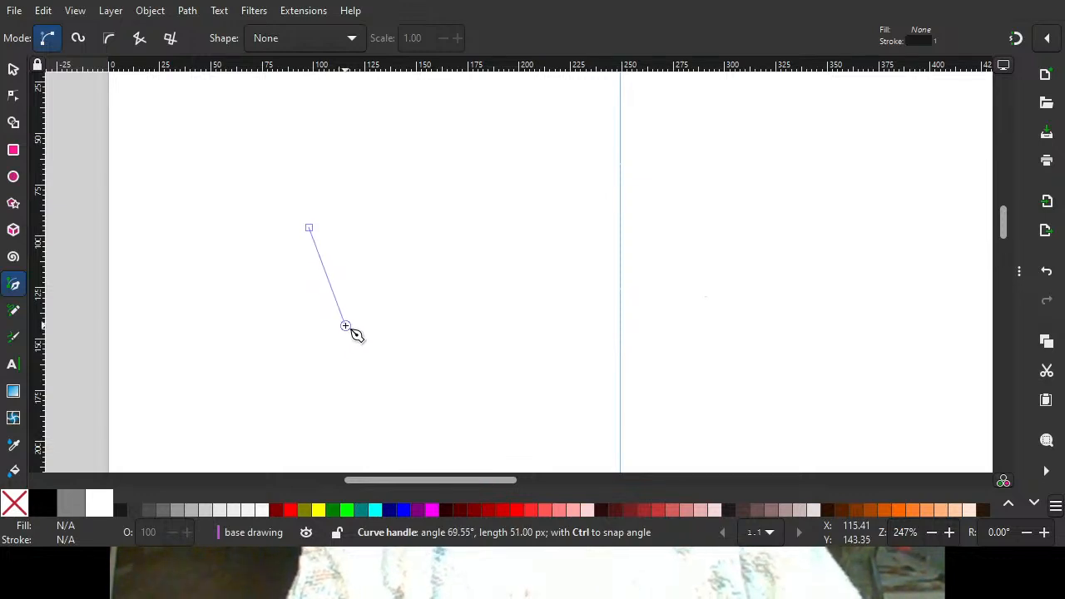
drag(346, 327, 345, 333)
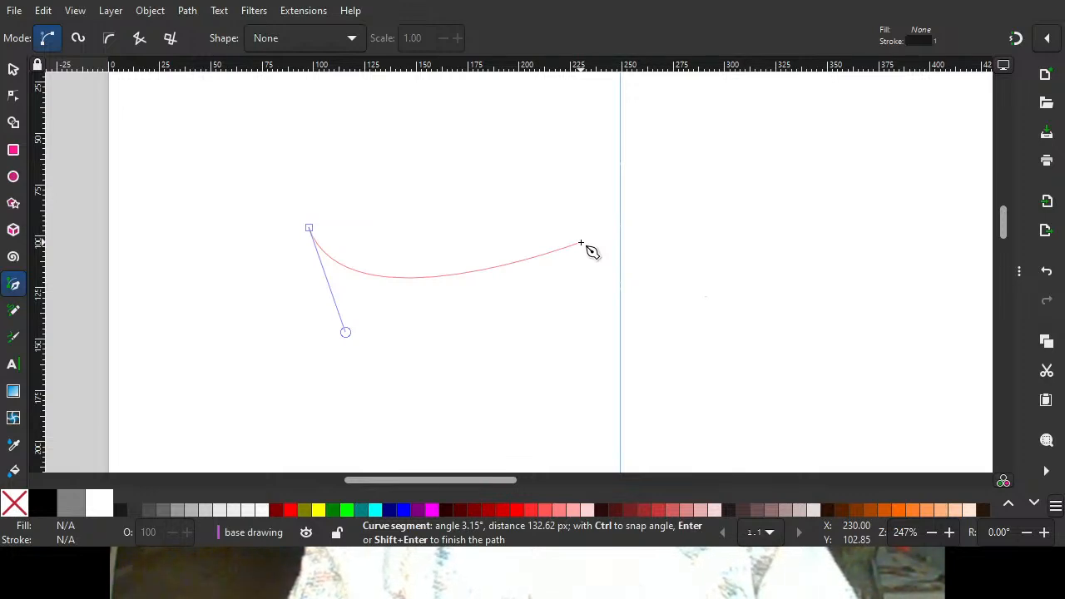
drag(581, 243, 681, 131)
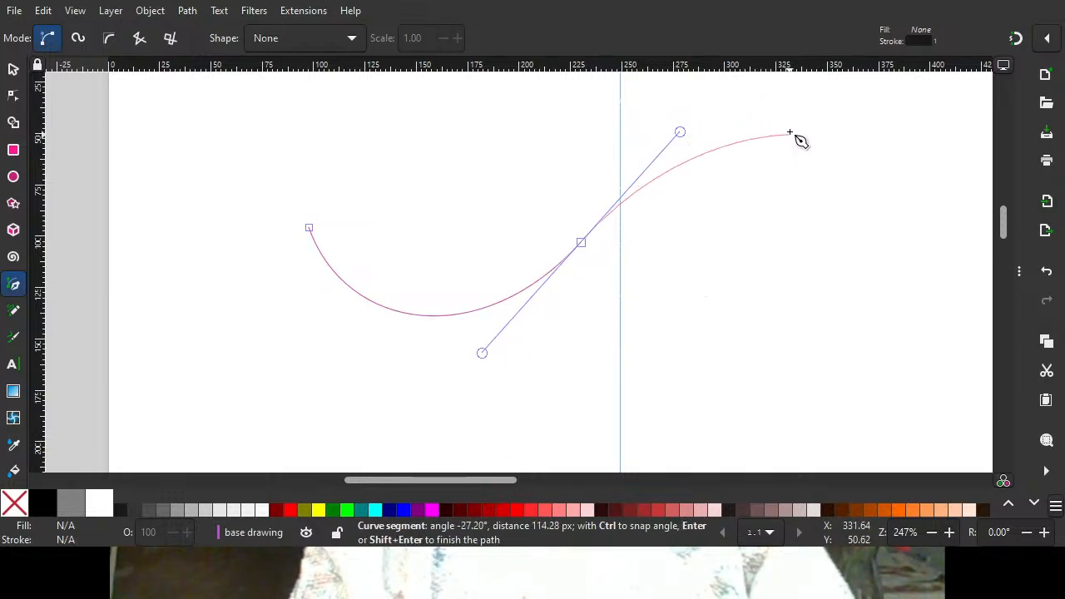
drag(789, 134, 804, 229)
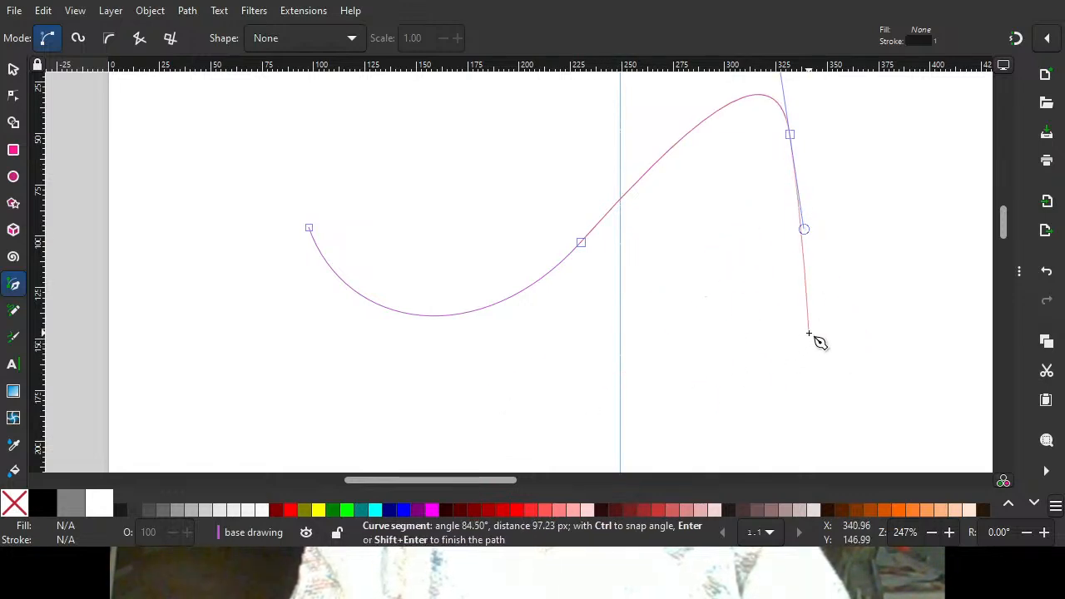
drag(809, 332, 842, 159)
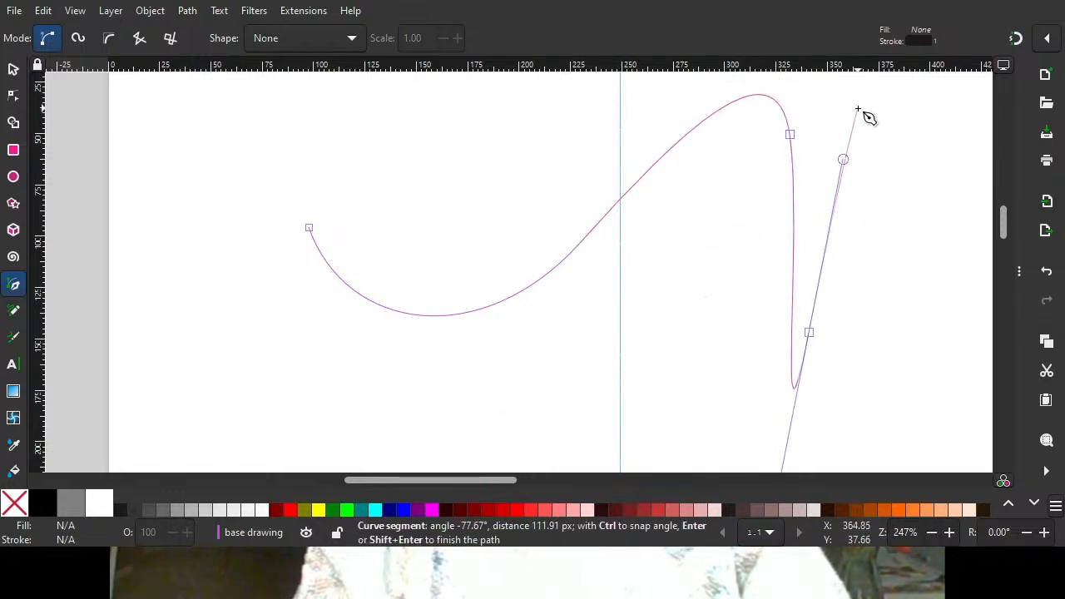
double_click(932, 108)
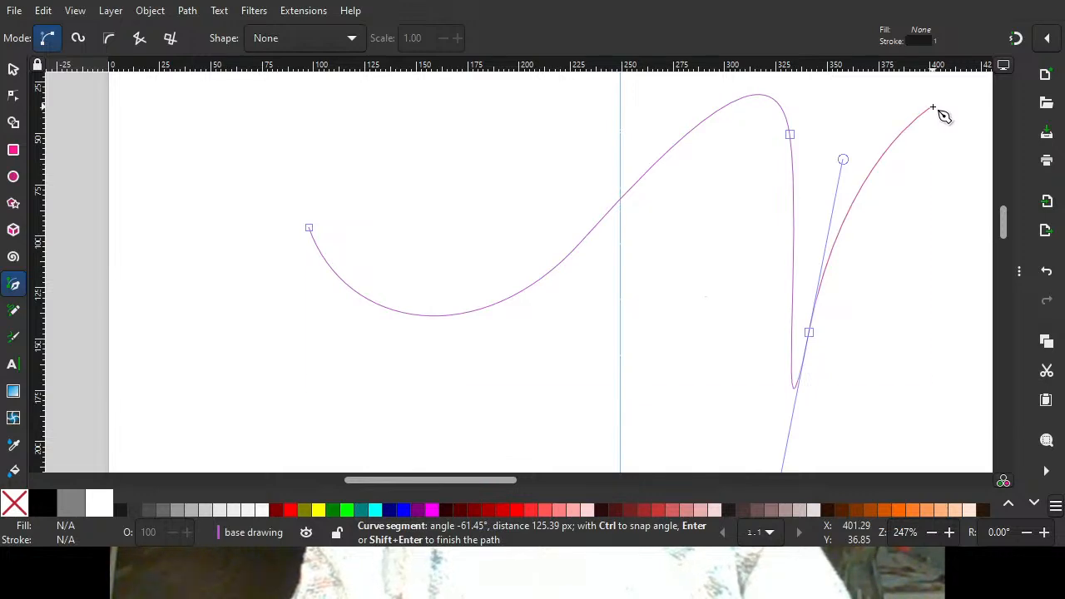
scroll(492, 228, down, 6)
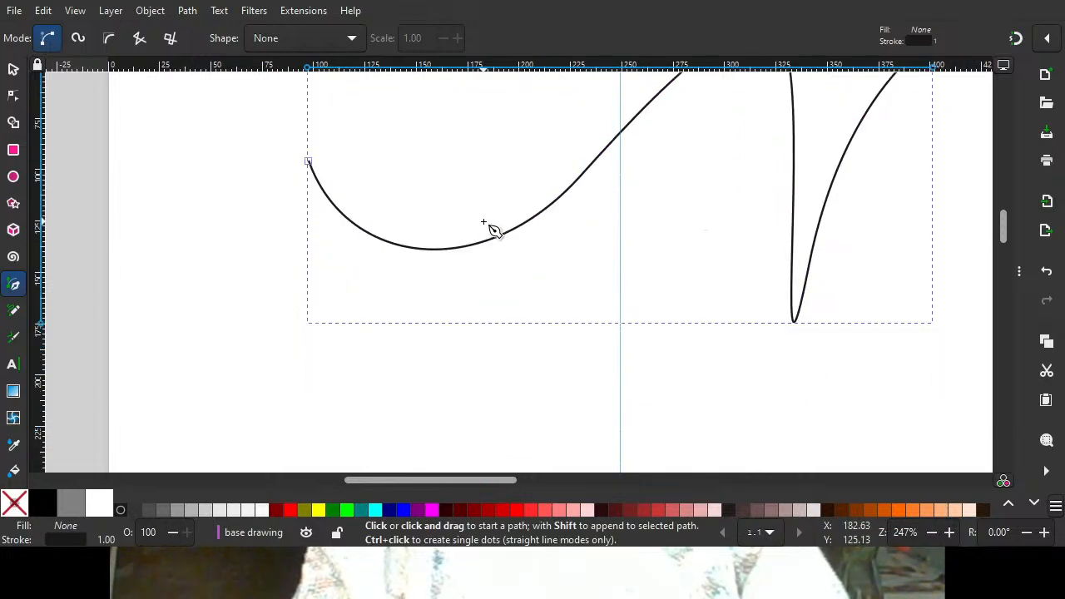
scroll(708, 203, up, 6)
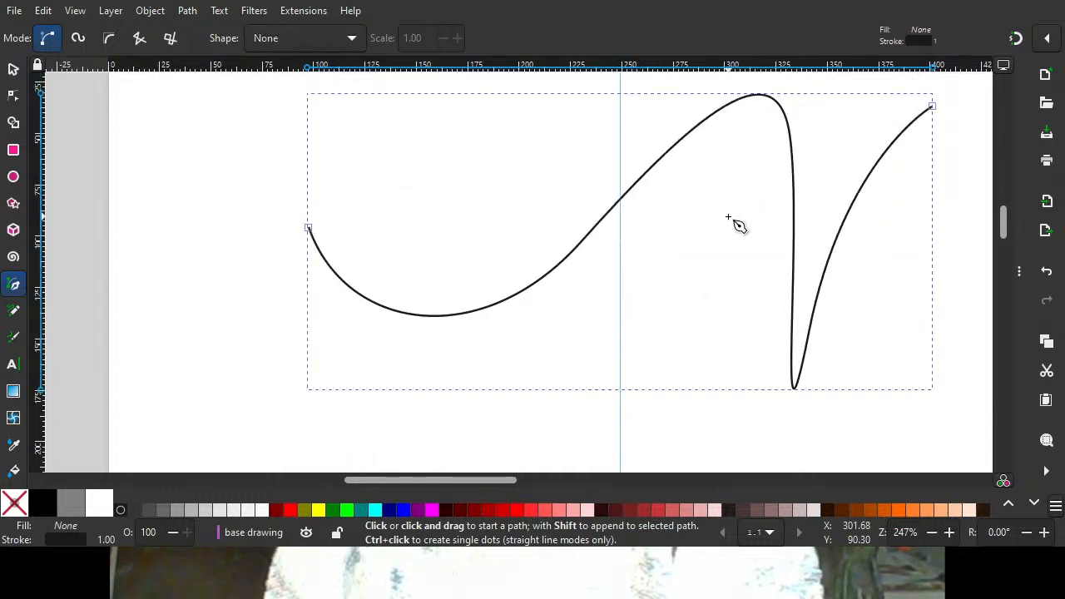
key(Delete)
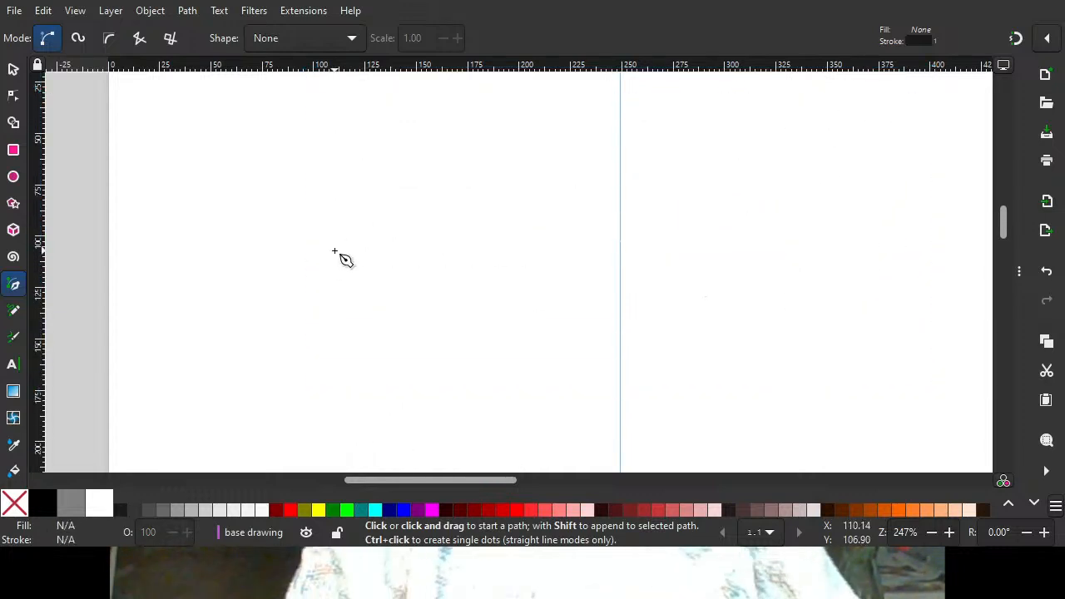
Draw an open, self-crossing curved path with eight nodes in the empty upper area, ending it above its starting point.
drag(335, 251, 334, 316)
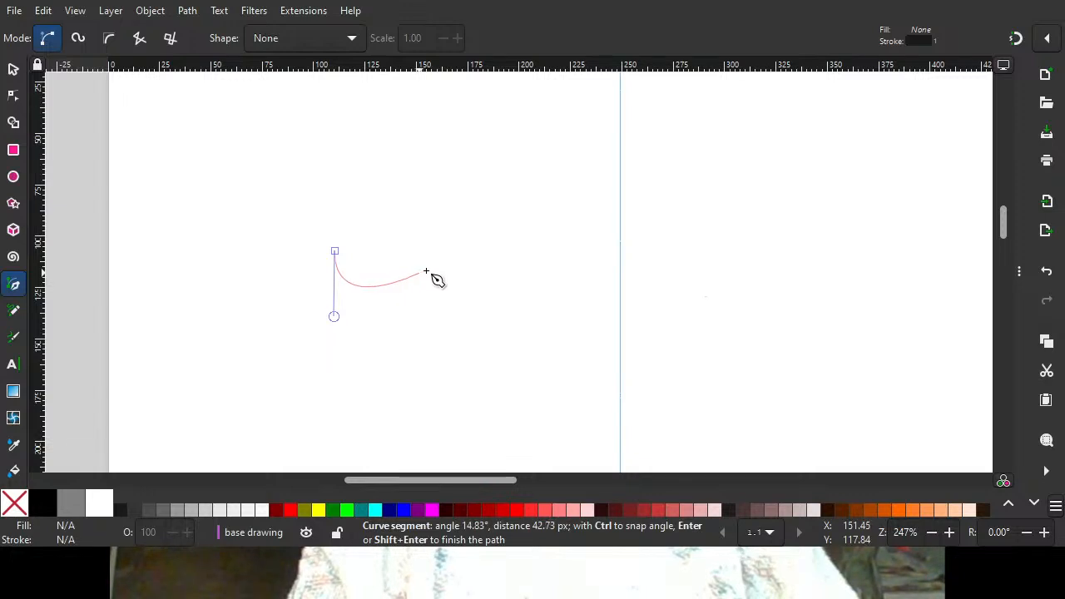
click(421, 271)
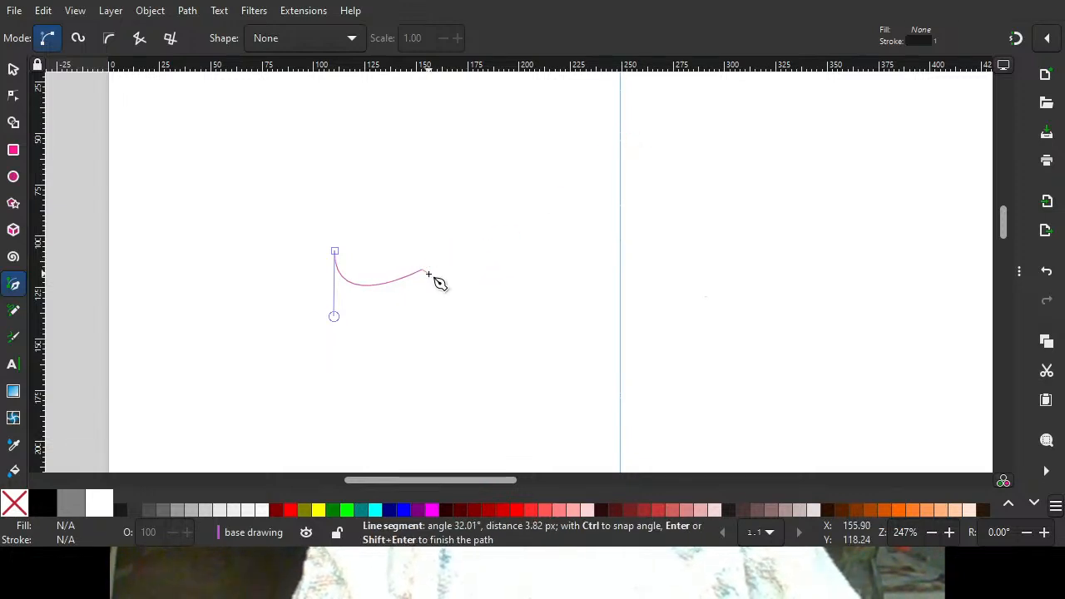
drag(428, 259, 464, 295)
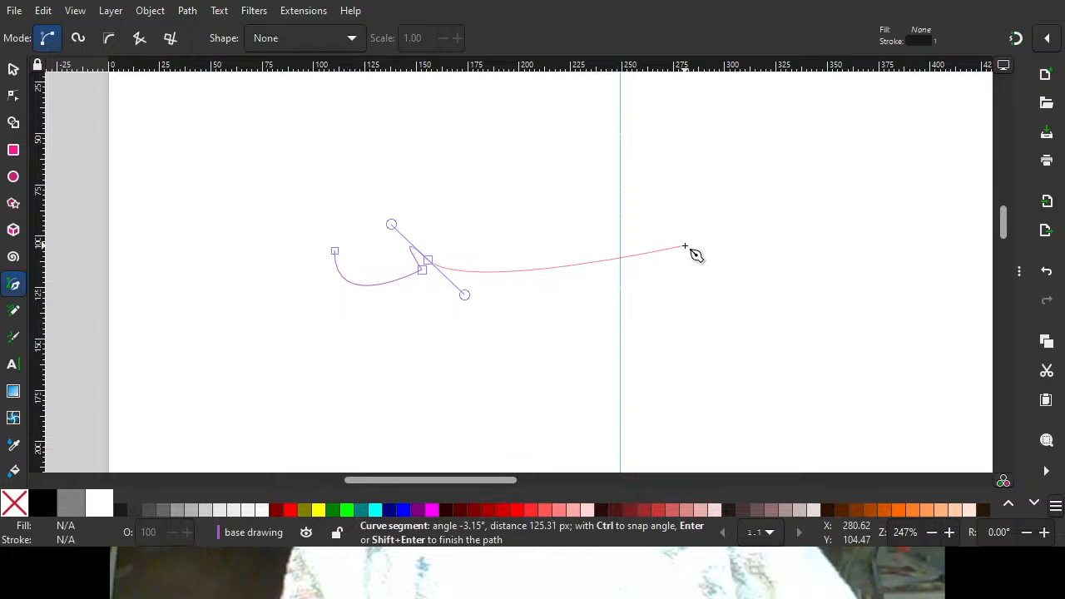
drag(685, 246, 771, 368)
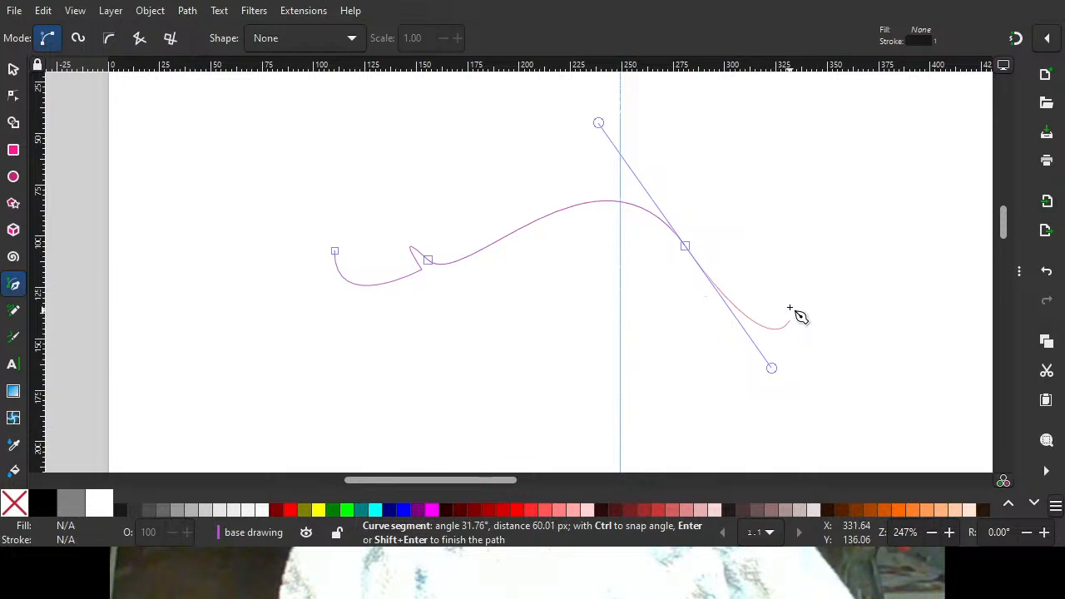
drag(793, 290, 834, 135)
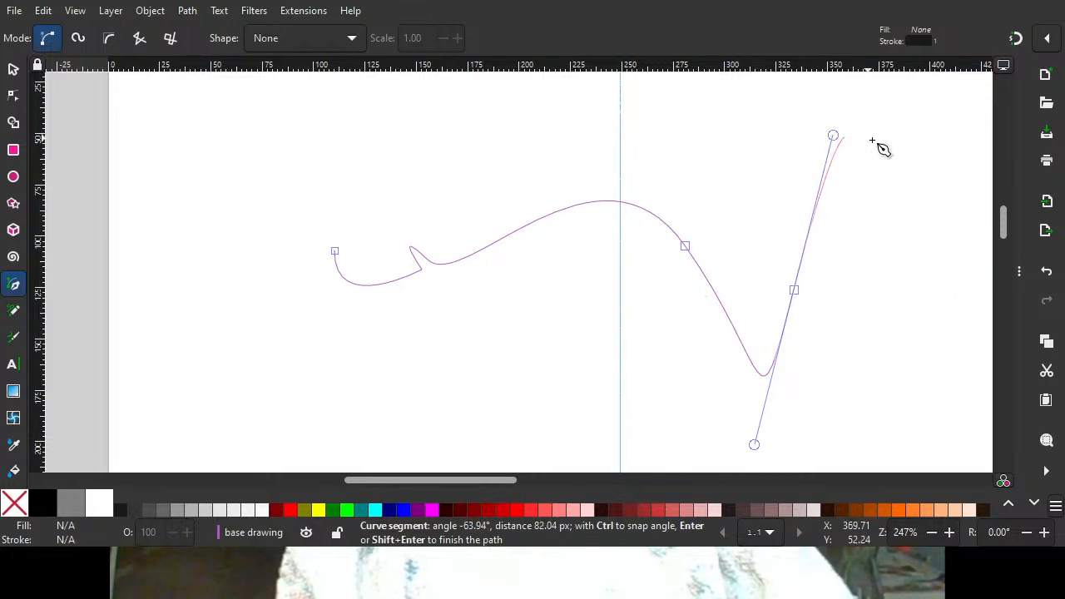
drag(915, 219, 917, 304)
drag(902, 368, 803, 396)
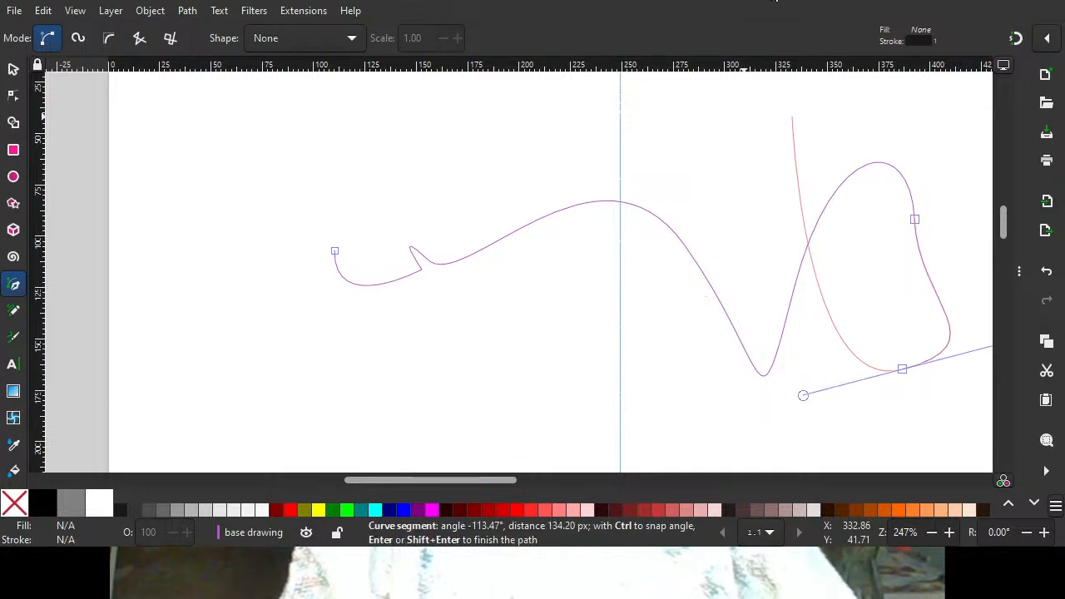
click(418, 167)
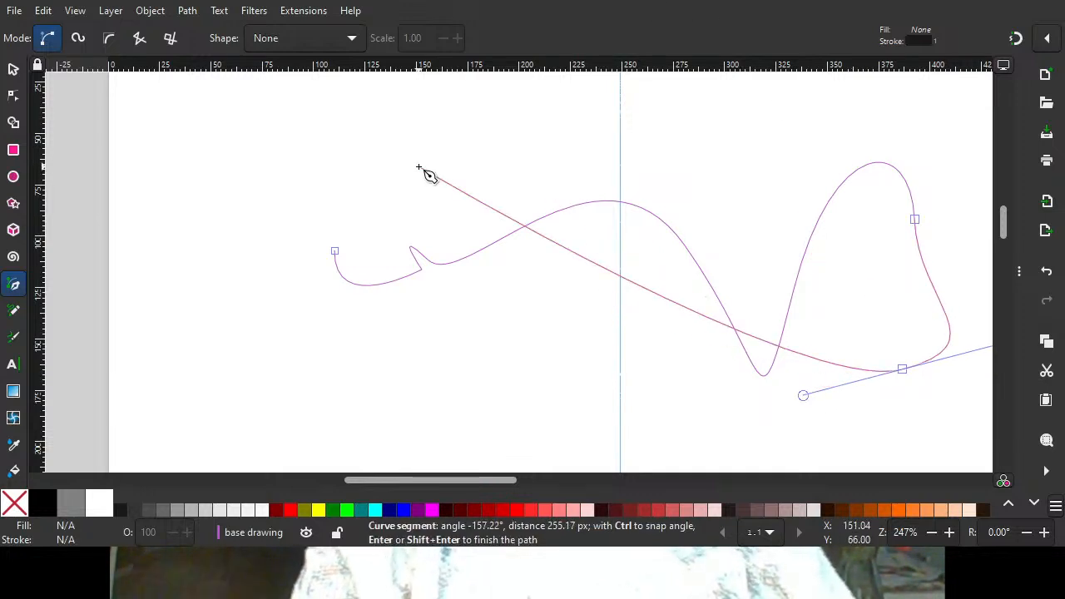
key(Return)
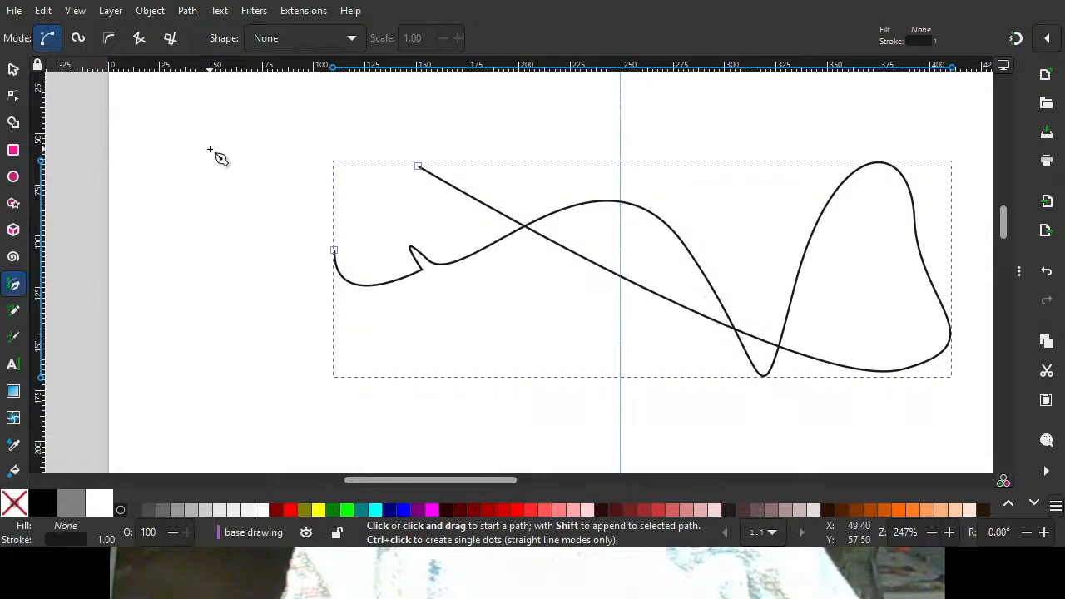
Adjust the third node's handle and move the node to about X 245, Y 138 px, and the second node to about X 133, Y 143 px.
click(13, 98)
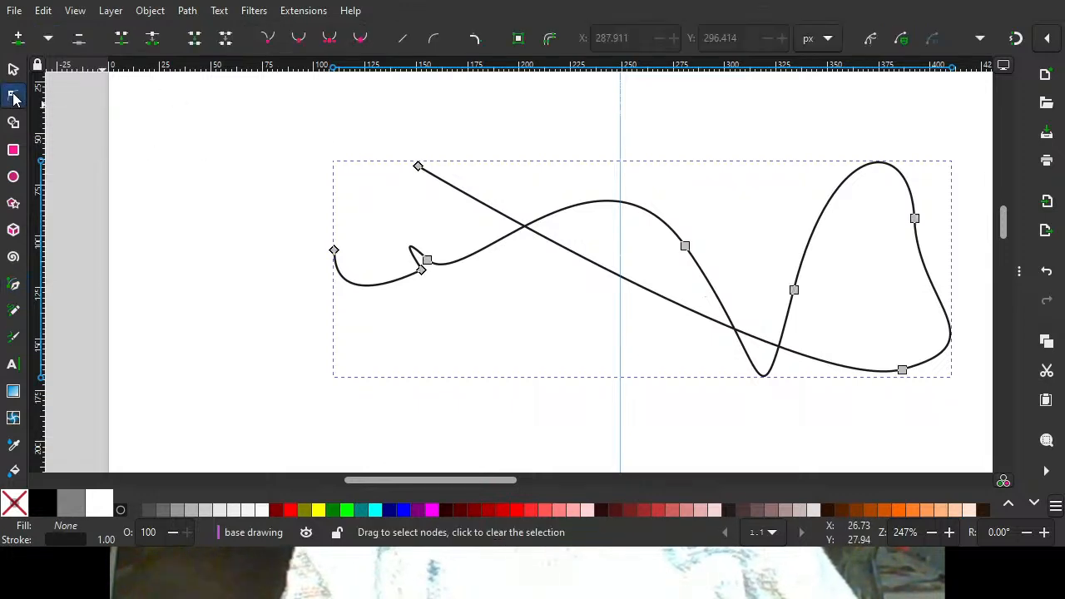
click(422, 271)
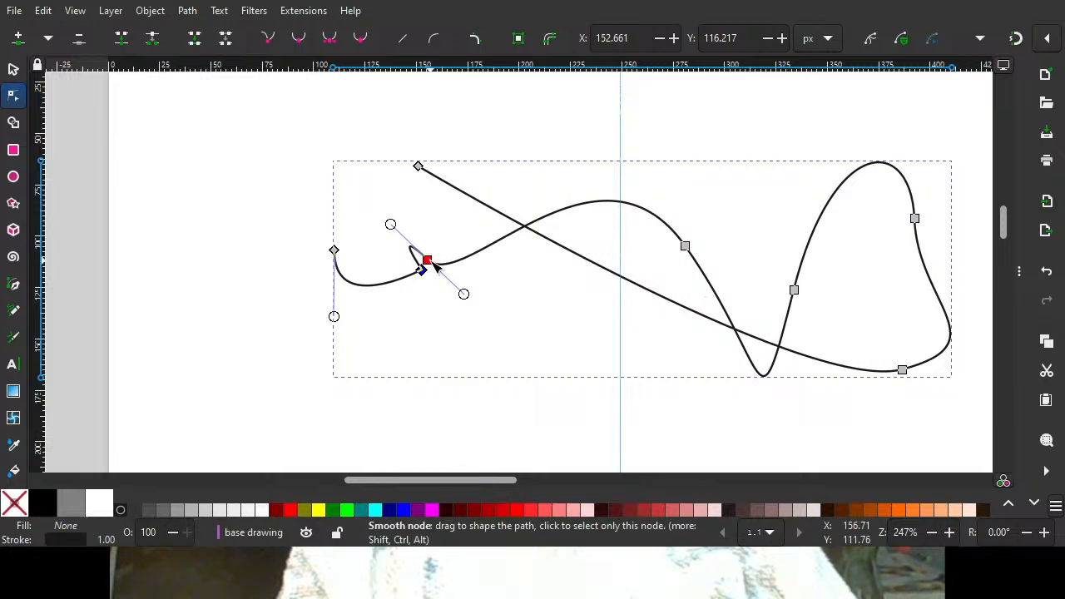
drag(426, 260, 497, 250)
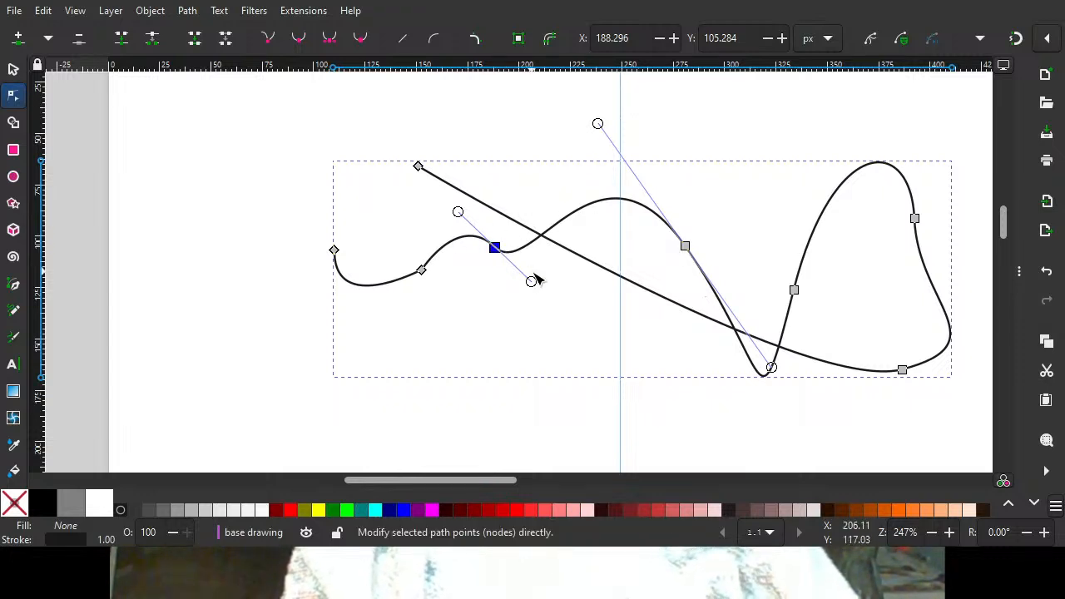
drag(533, 283, 573, 256)
drag(499, 252, 618, 328)
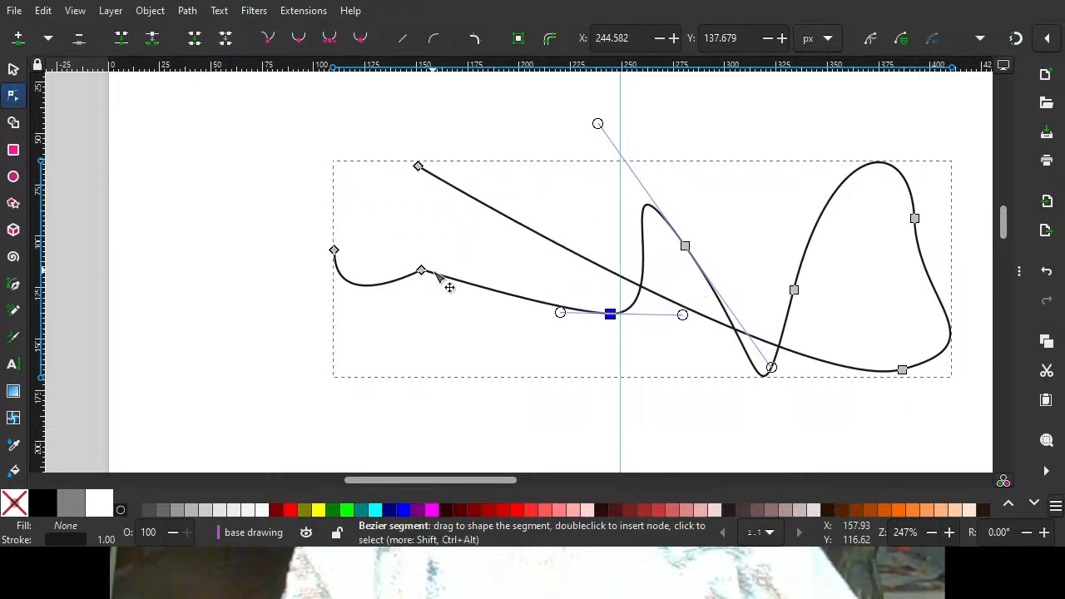
drag(421, 270, 381, 325)
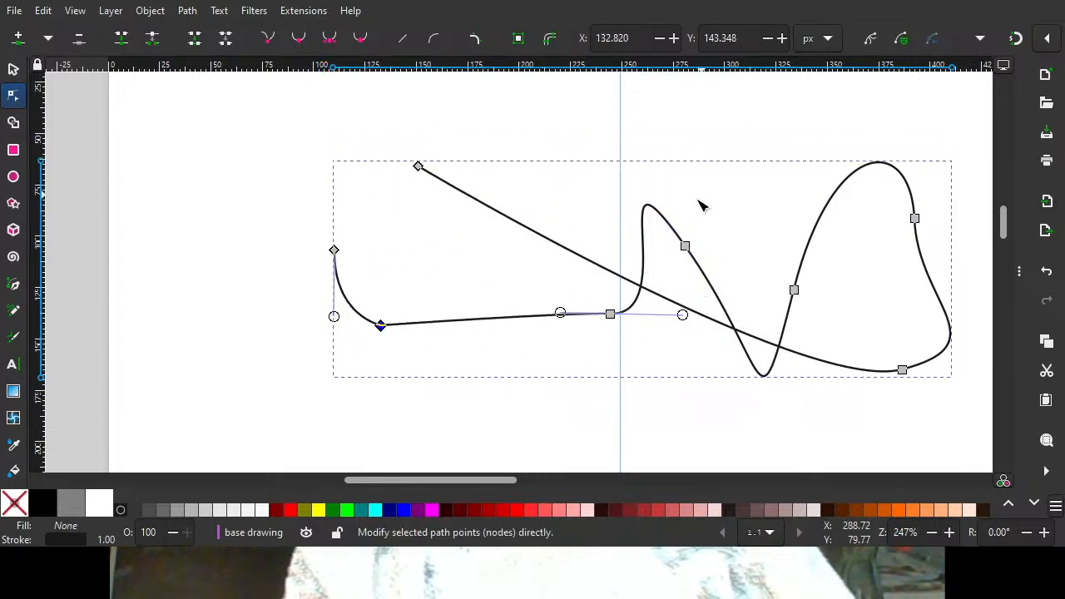
Try reshaping the curved path by pulling the segment beside its fourth node, and undo the change.
drag(683, 242, 663, 232)
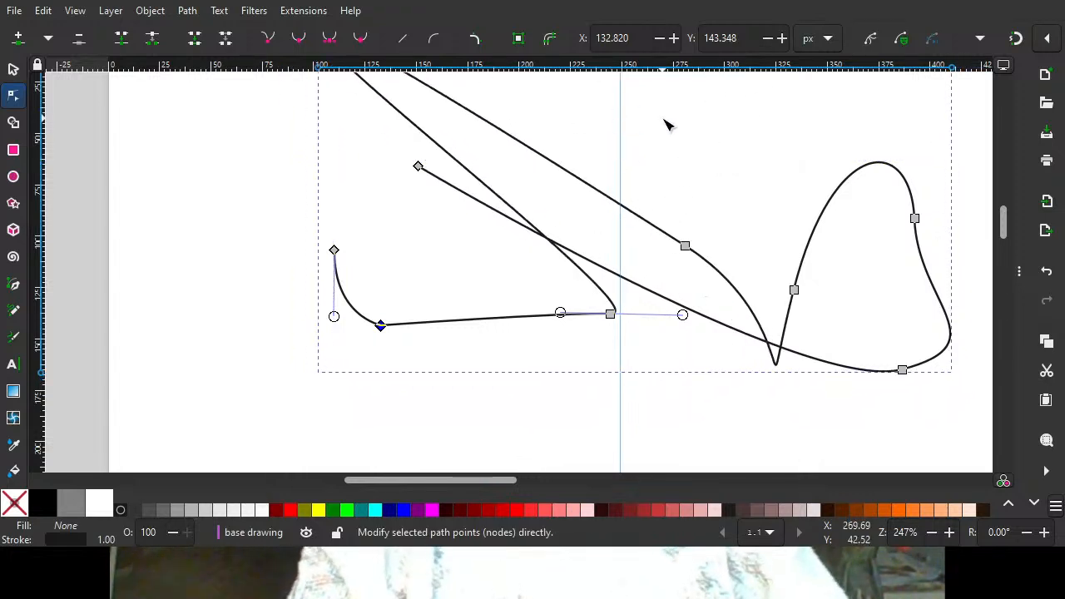
scroll(649, 136, up, 6)
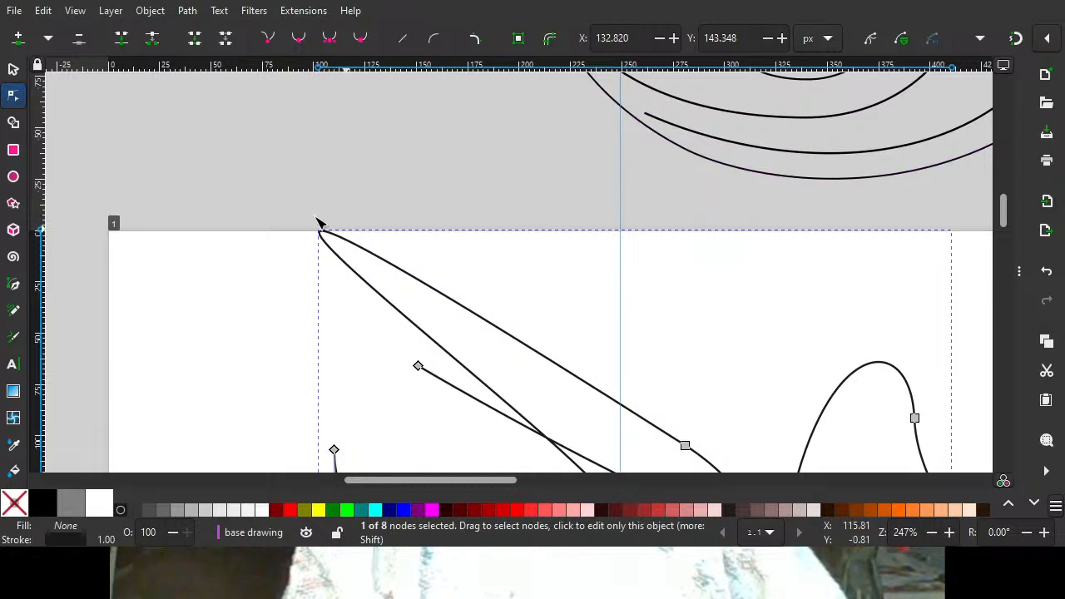
scroll(711, 252, down, 2)
scroll(711, 252, down, 2)
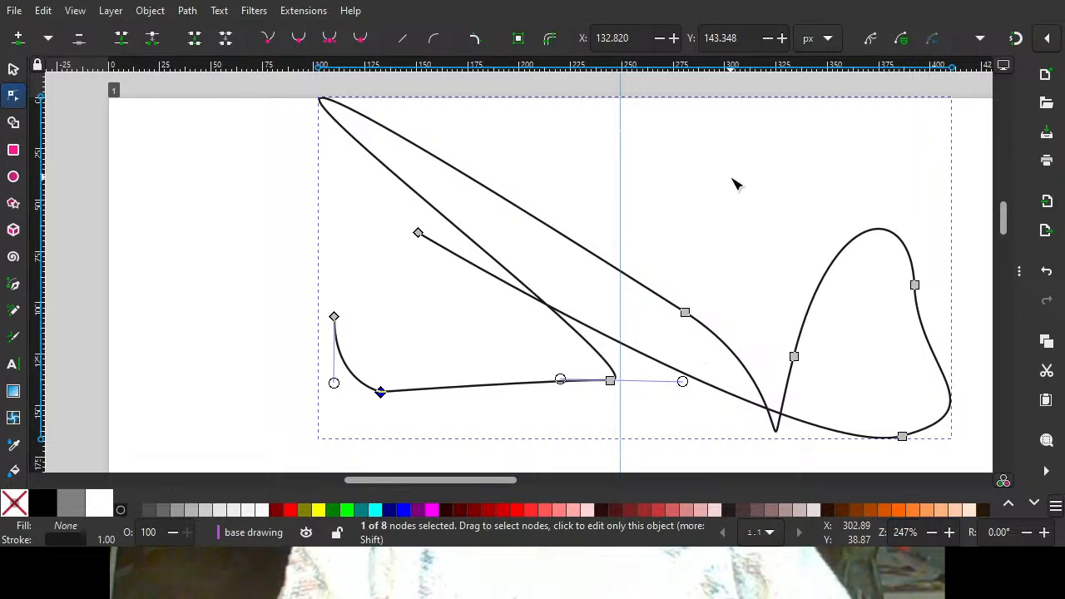
key(ctrl+z)
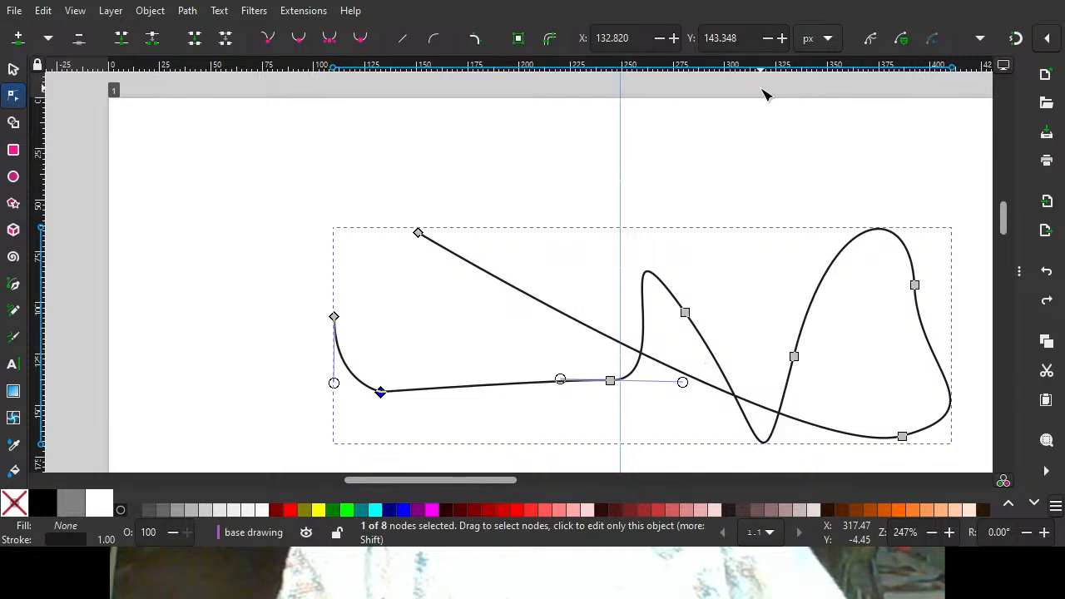
Deselect the path's second node and restore the maximized window to its smaller size.
key(Escape)
double_click(800, 2)
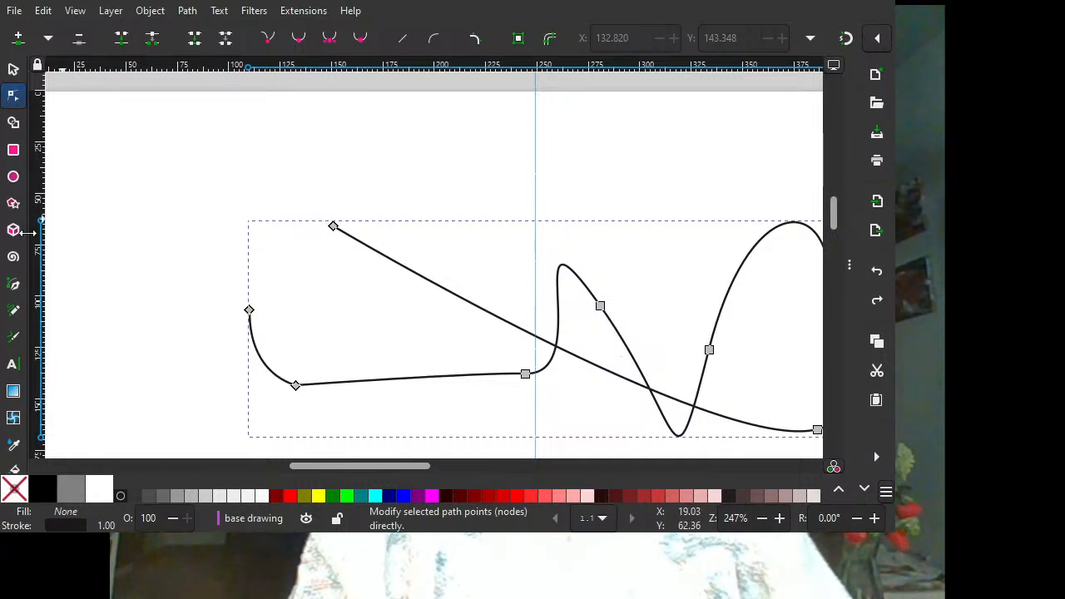
Start a Pen tool path at about X 50, Y 38 px, running across the page's upper area with smooth curves and one straight segment.
click(13, 285)
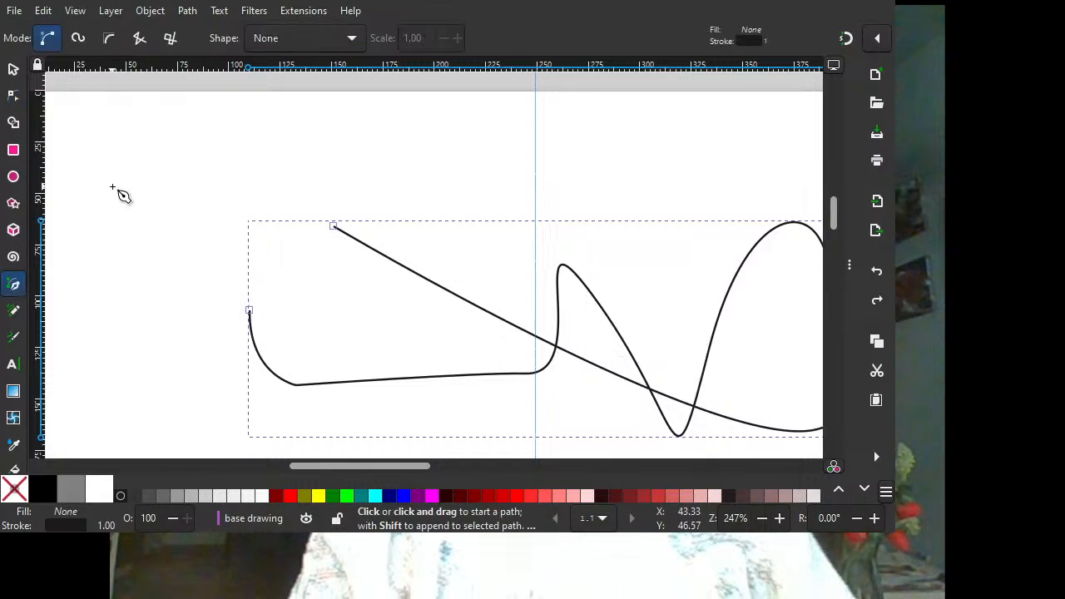
drag(126, 171, 181, 257)
drag(269, 139, 475, 224)
drag(548, 143, 630, 112)
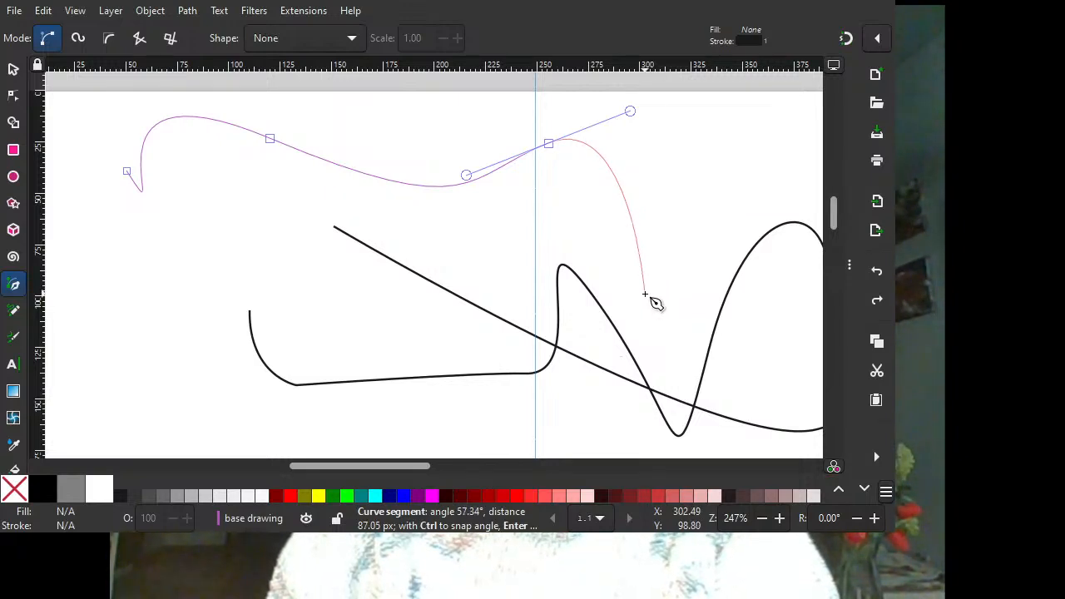
click(645, 295)
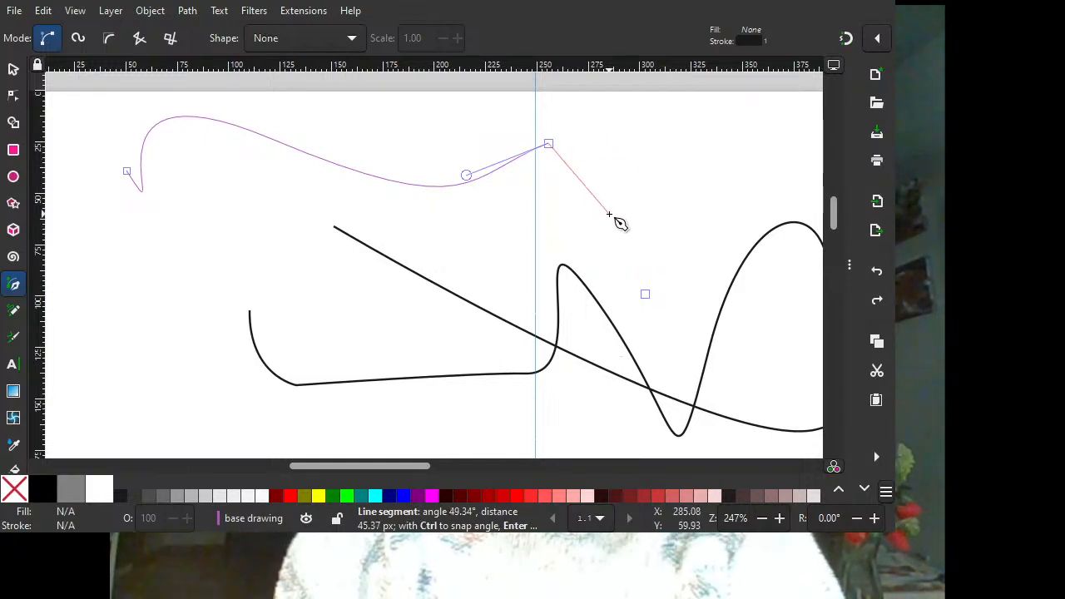
drag(609, 215, 615, 299)
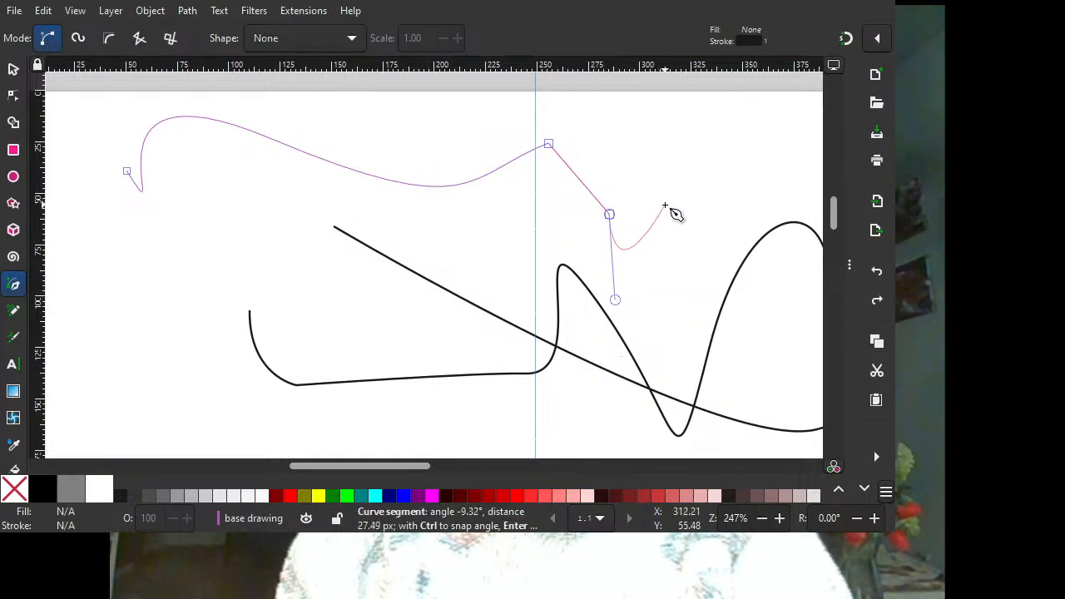
drag(664, 205, 671, 315)
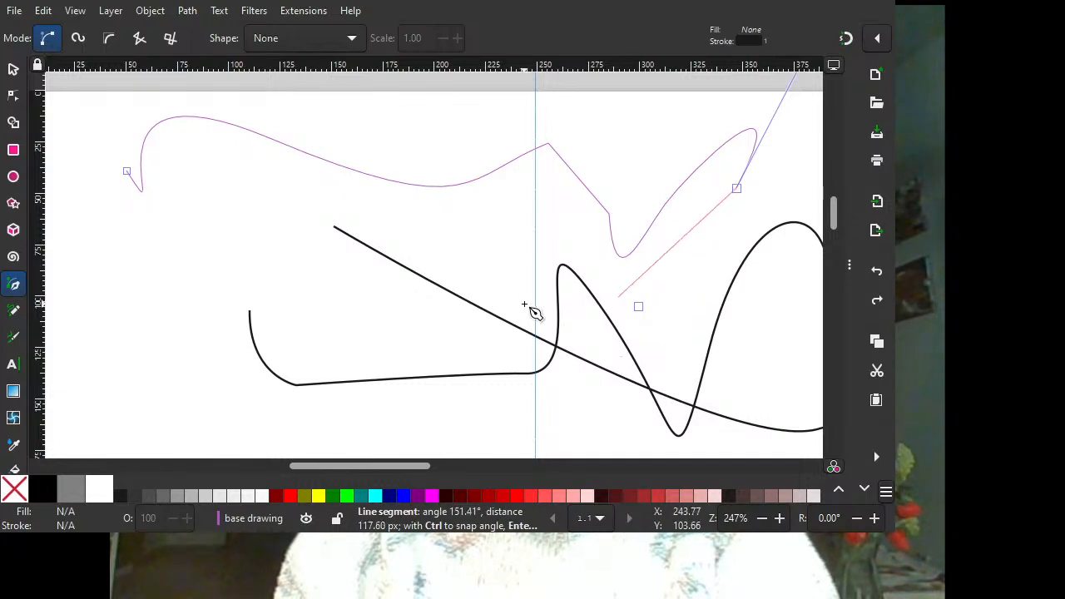
Continue the path back with straight segments and a curved loop, ending it open just above its starting point.
click(503, 290)
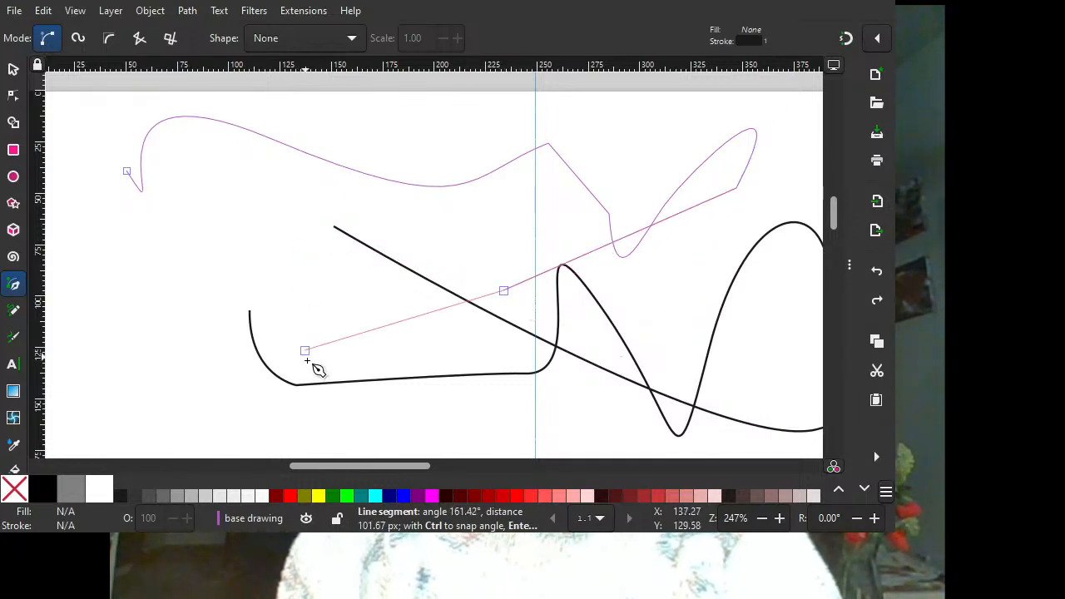
click(279, 277)
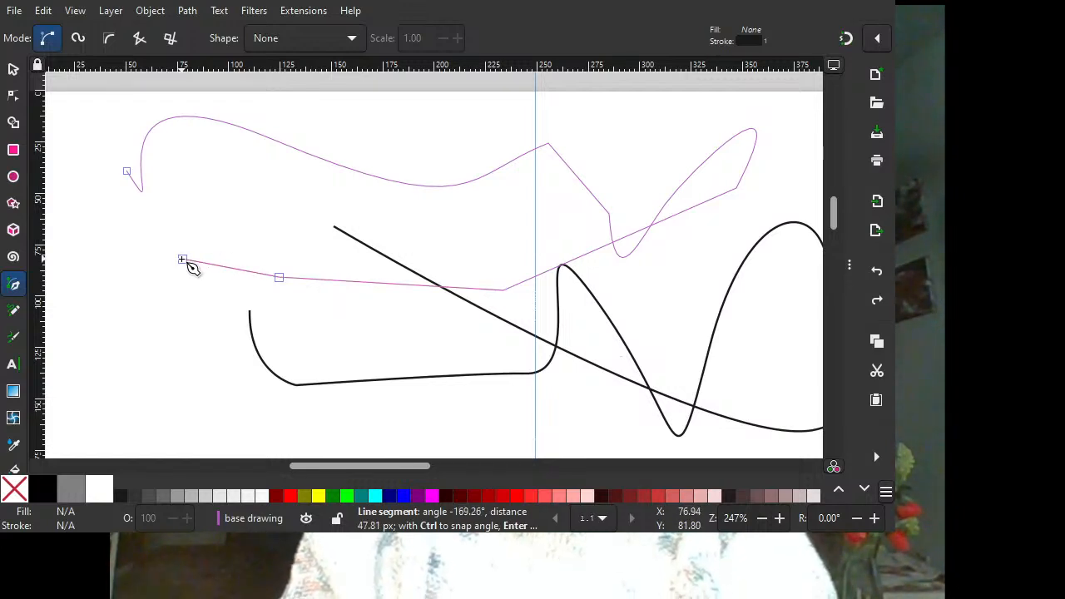
click(182, 260)
click(168, 363)
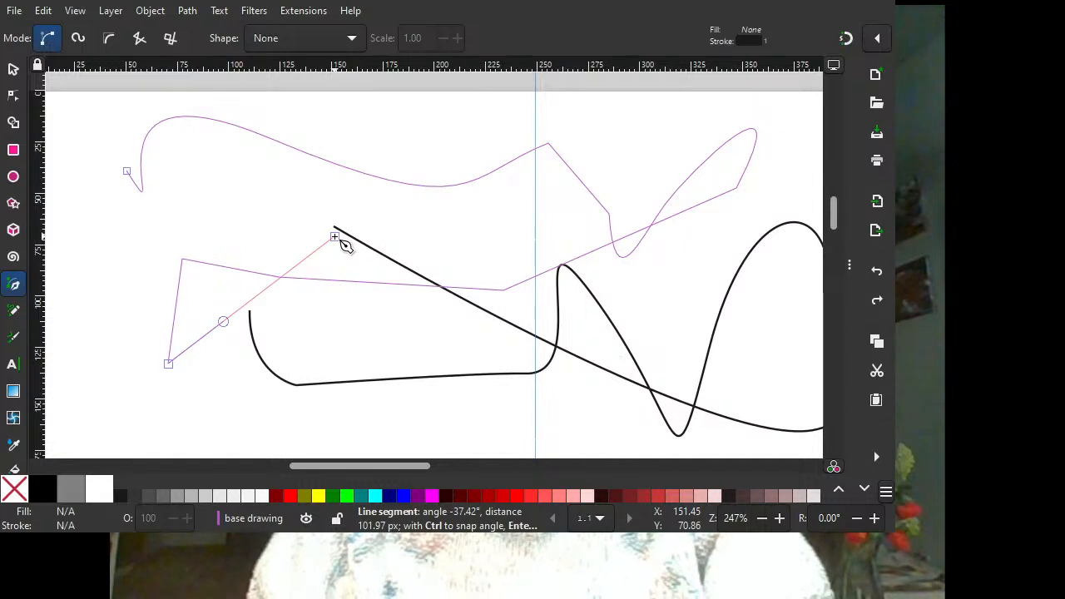
drag(387, 251, 580, 301)
drag(584, 208, 678, 127)
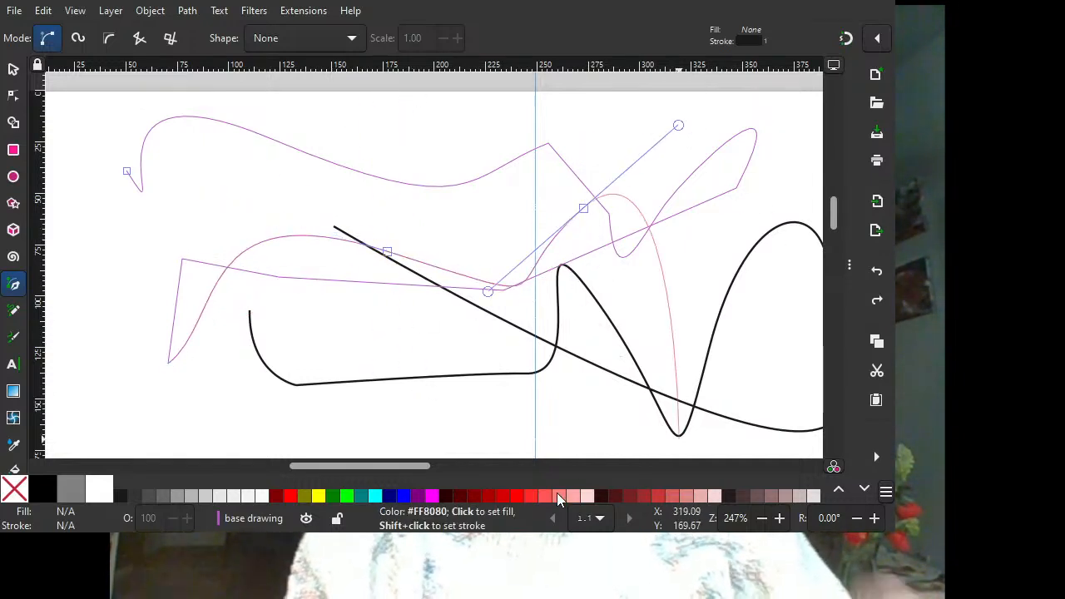
drag(535, 341, 380, 373)
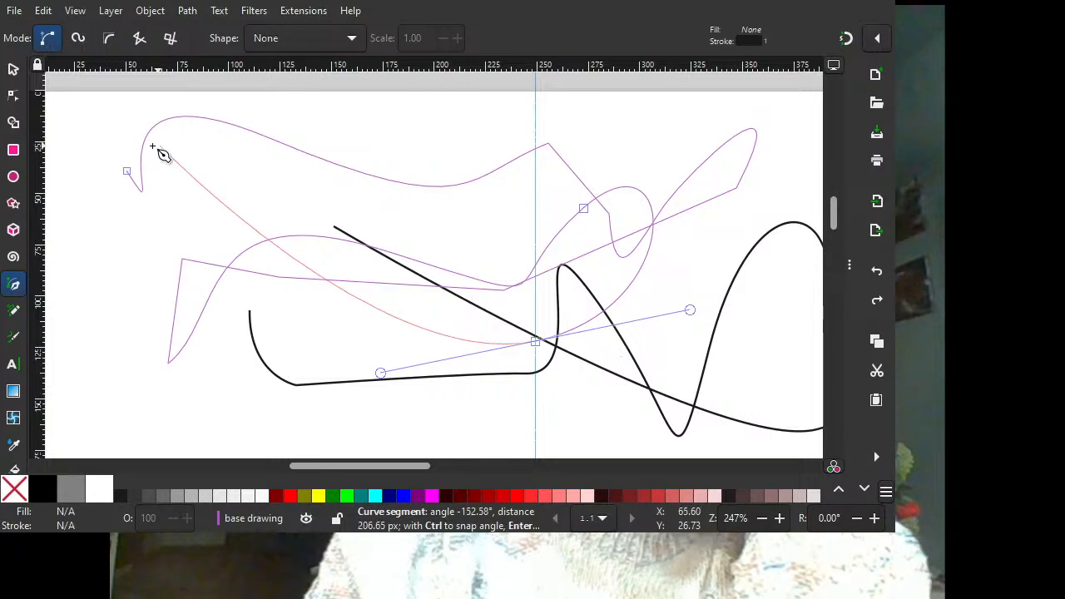
double_click(116, 131)
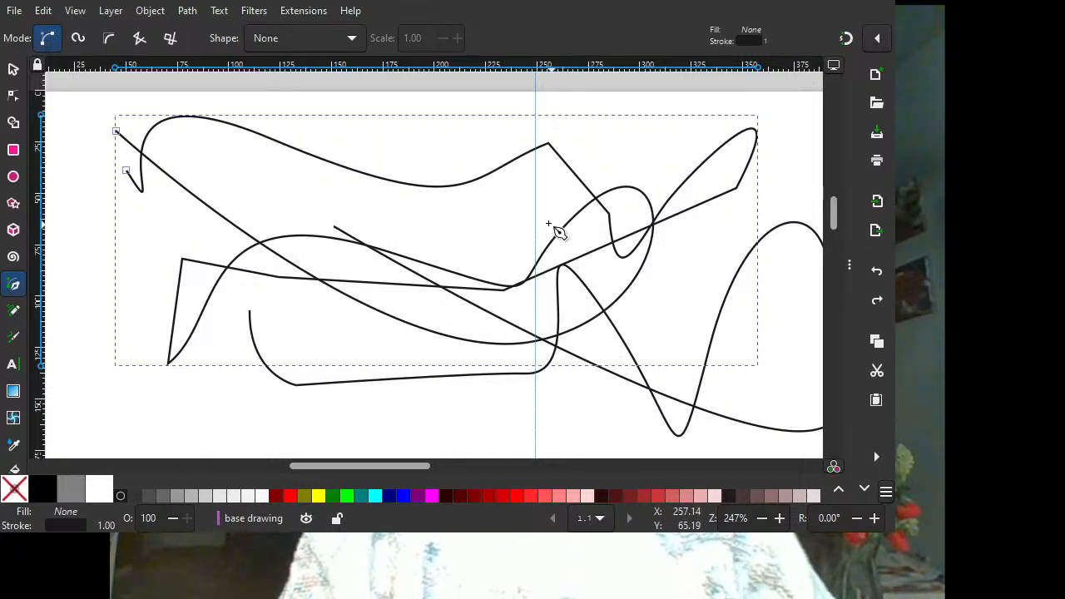
Delete the newly drawn path and the older eight-node curved path from the page's upper area.
scroll(487, 267, down, 3)
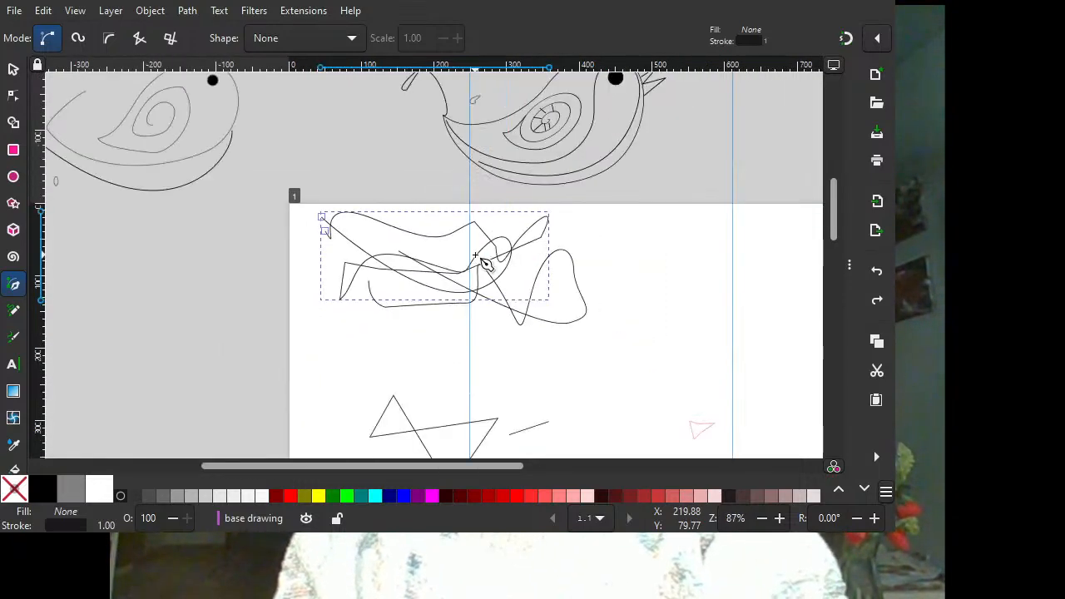
scroll(487, 264, down, 1)
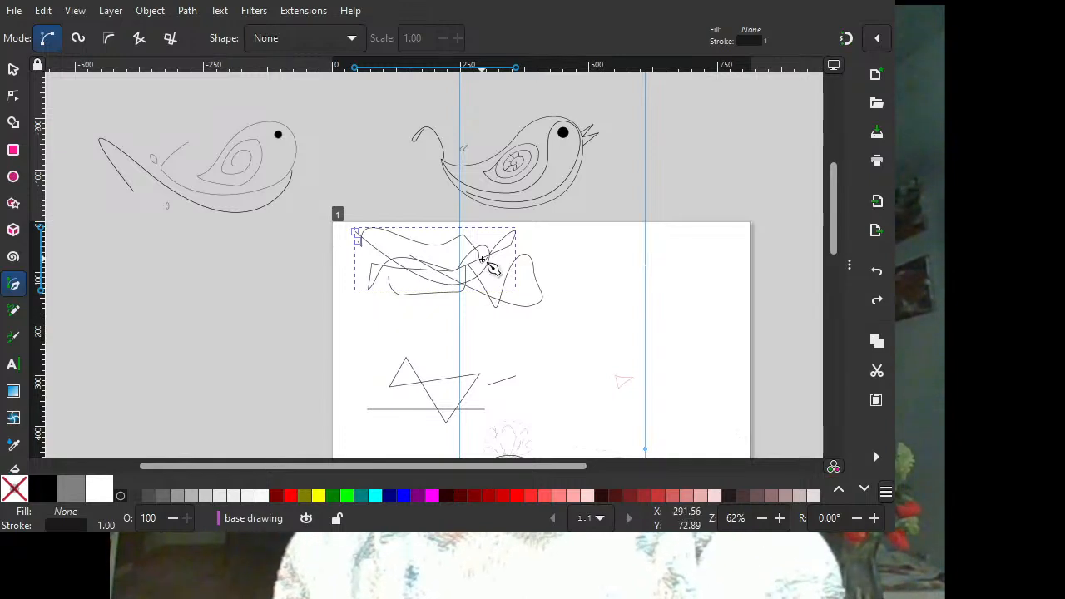
key(Delete)
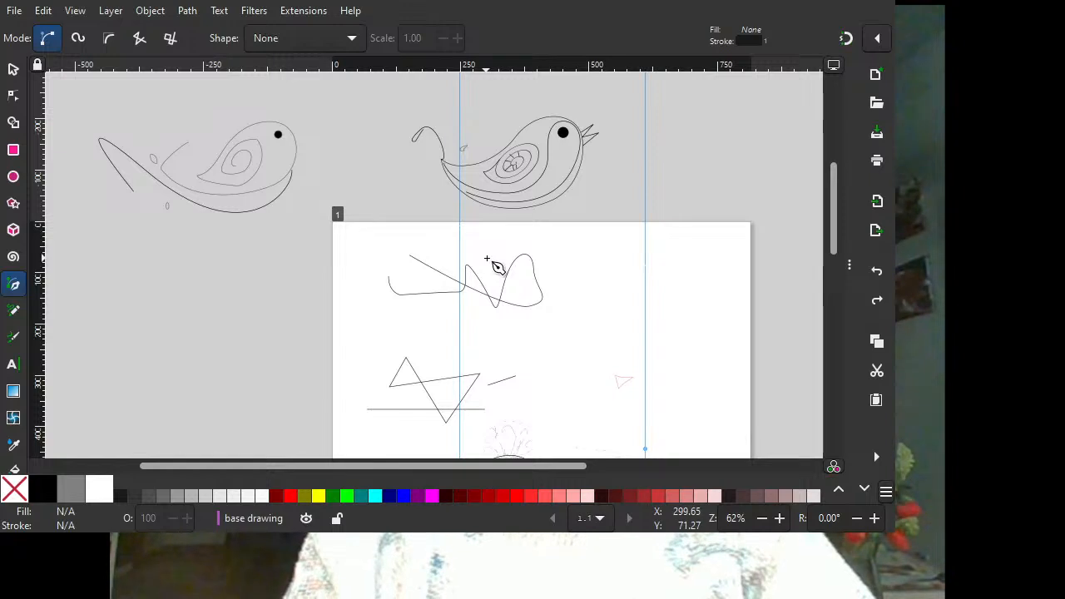
key(s)
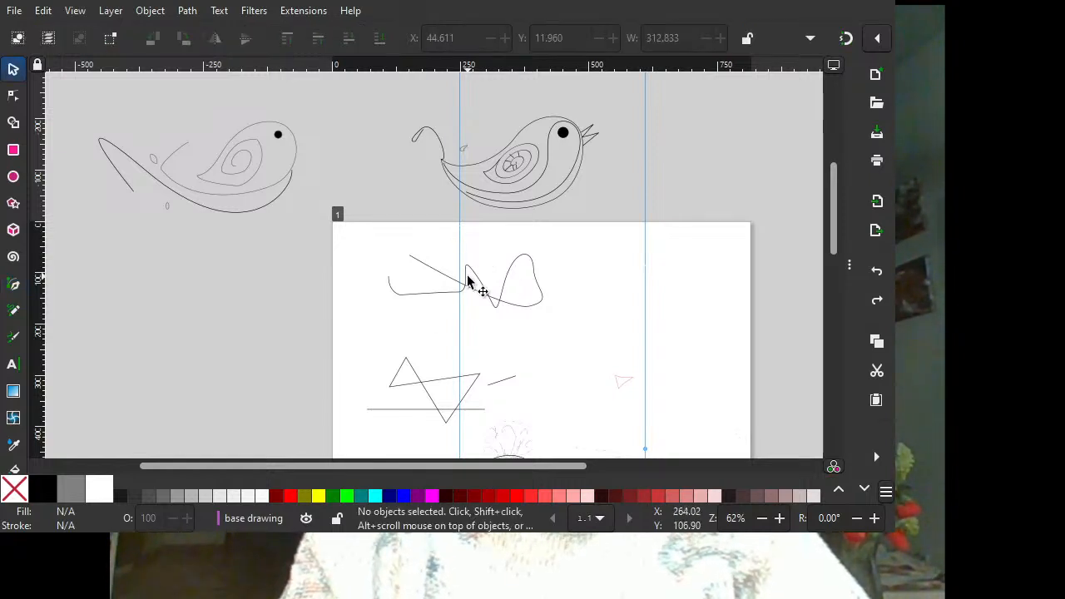
click(467, 282)
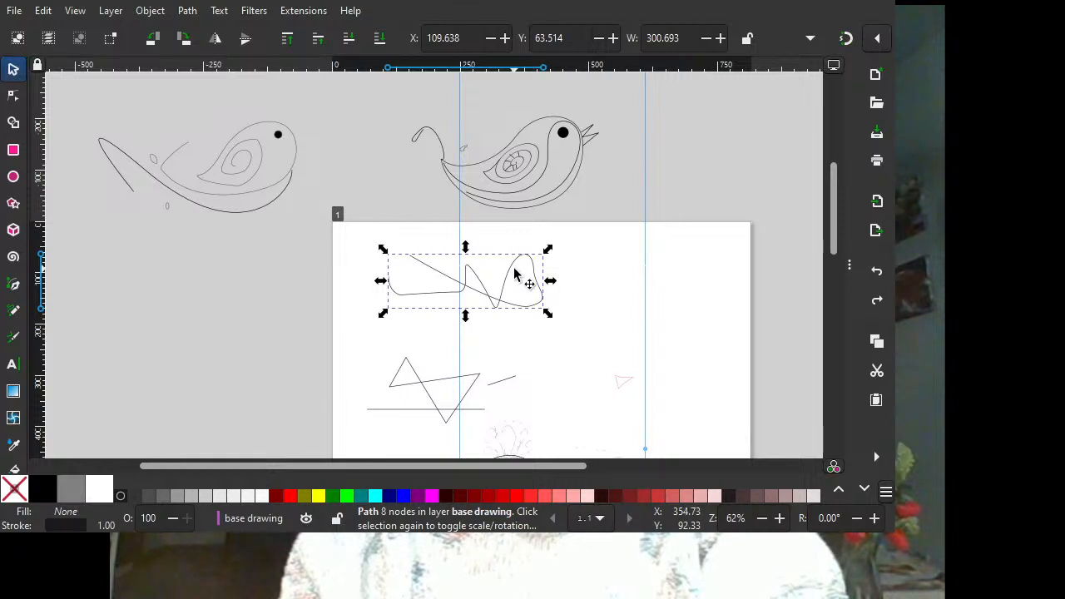
key(Delete)
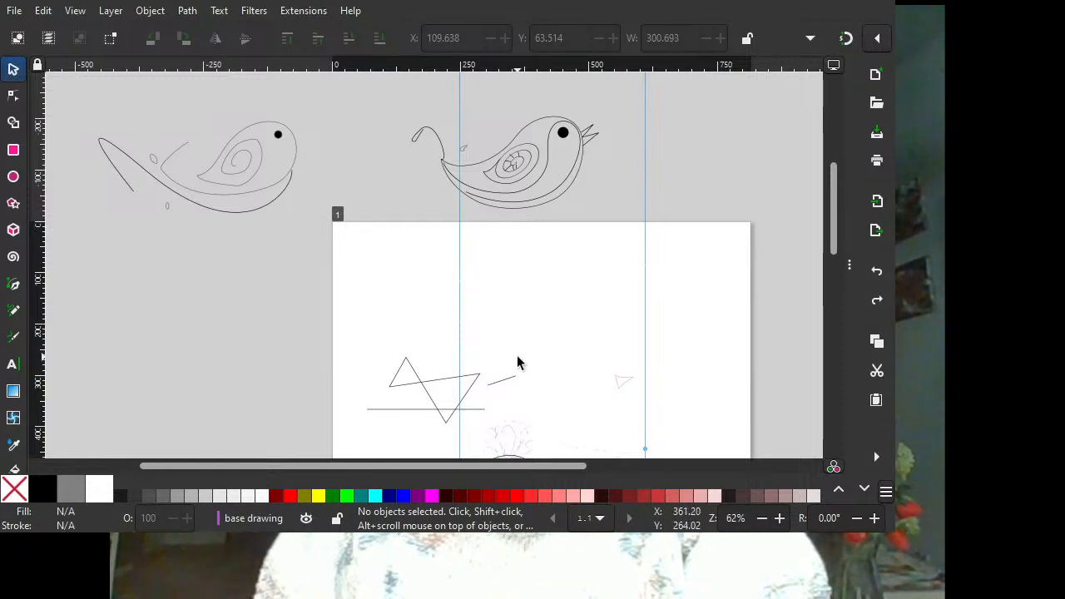
Move the crossed four-node path to about X 75, Y 60 px and the horizontal line to about X 302, Y 144 px.
scroll(562, 346, down, 6)
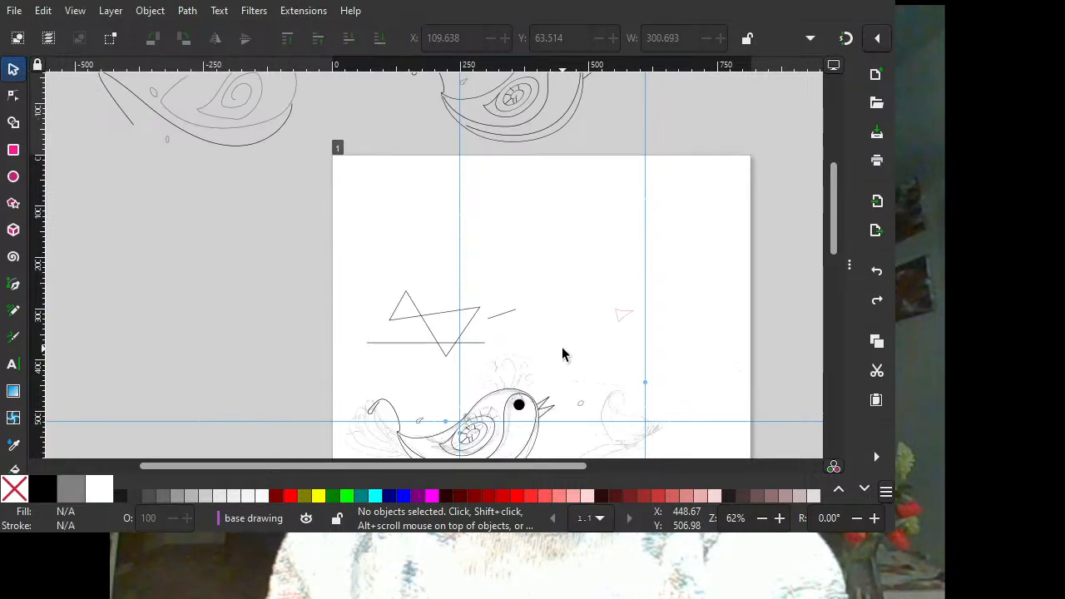
scroll(558, 355, up, 6)
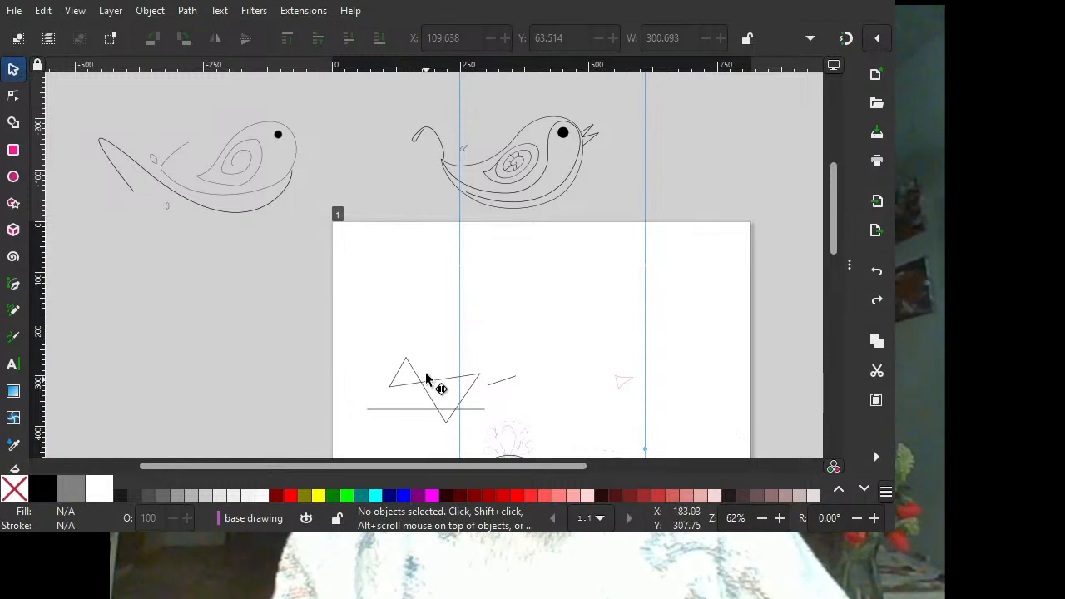
drag(425, 377, 413, 280)
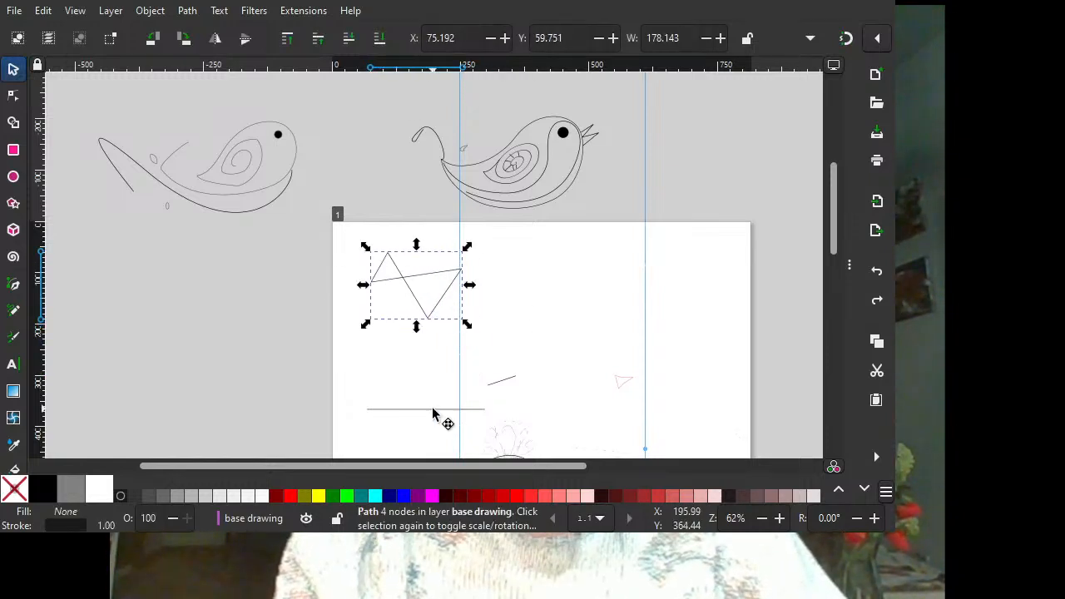
drag(432, 409, 574, 290)
click(595, 345)
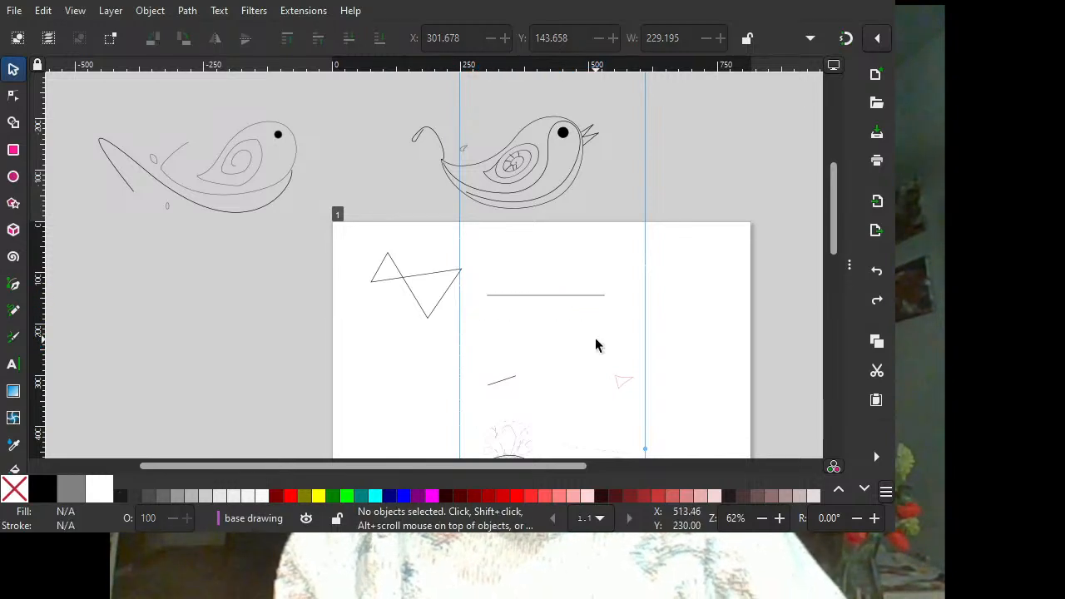
Try box-selecting the four-node path and the horizontal line, first fully enclosing both and again with a box that only partly covers them.
drag(363, 246, 674, 372)
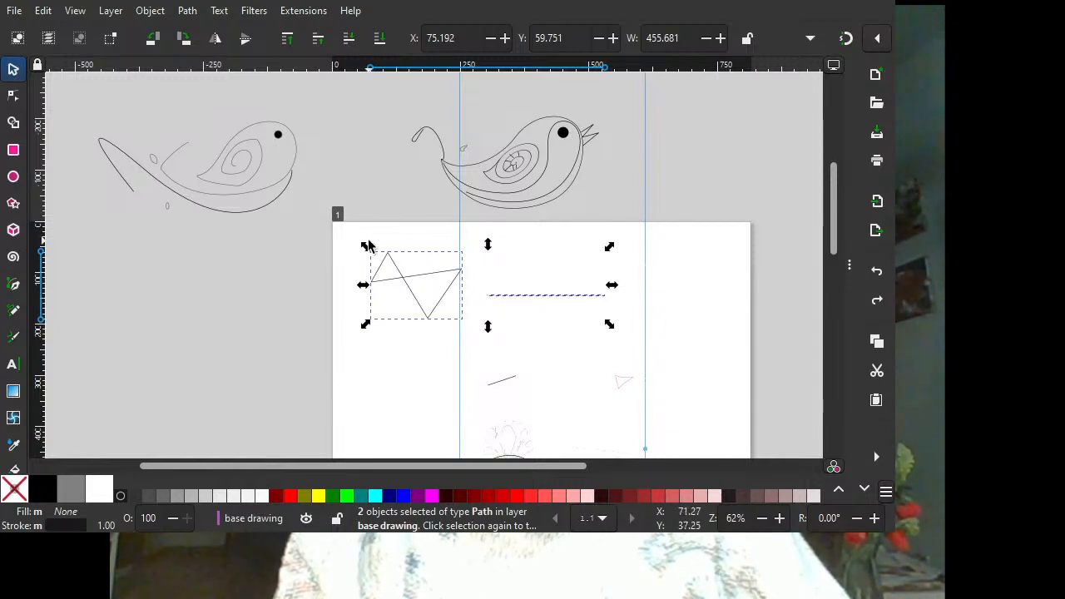
click(399, 238)
drag(399, 241, 574, 340)
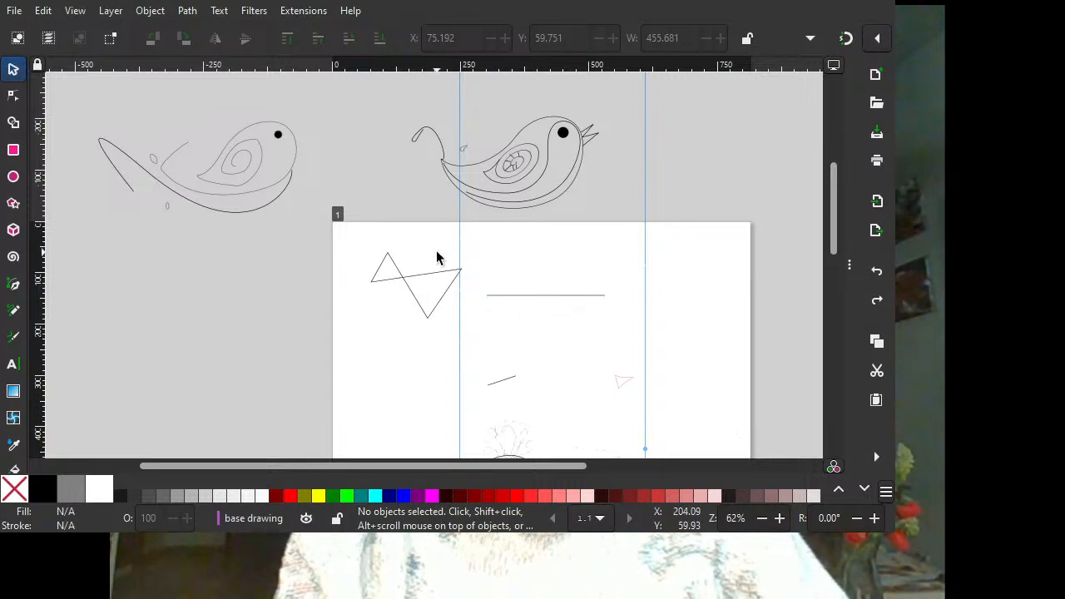
Group the four-node path with the horizontal line and move the group to about X 268, Y 32 px.
drag(353, 230, 649, 365)
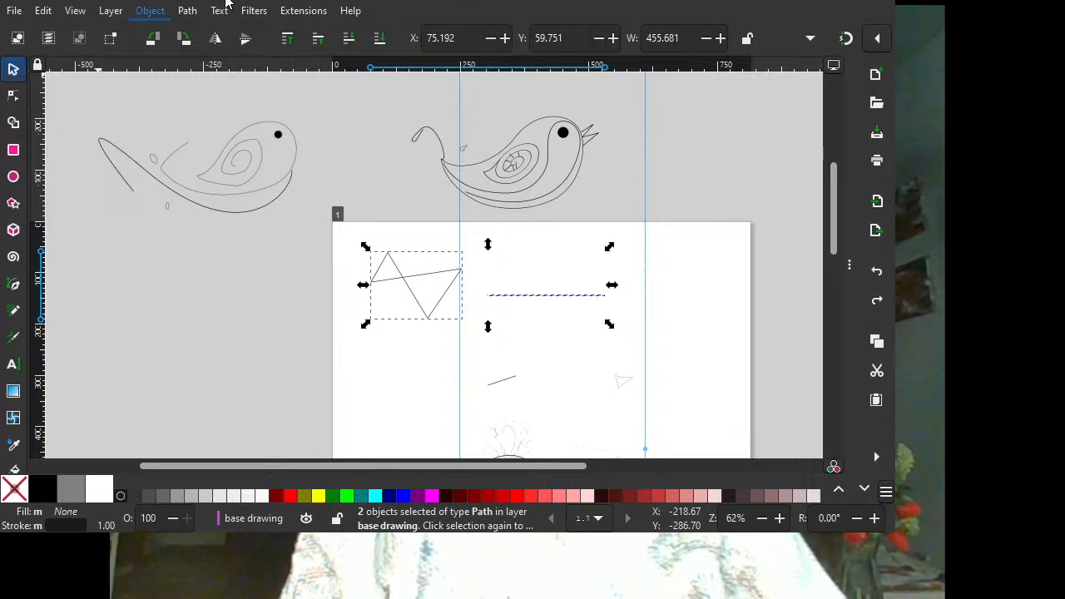
key(ctrl+g)
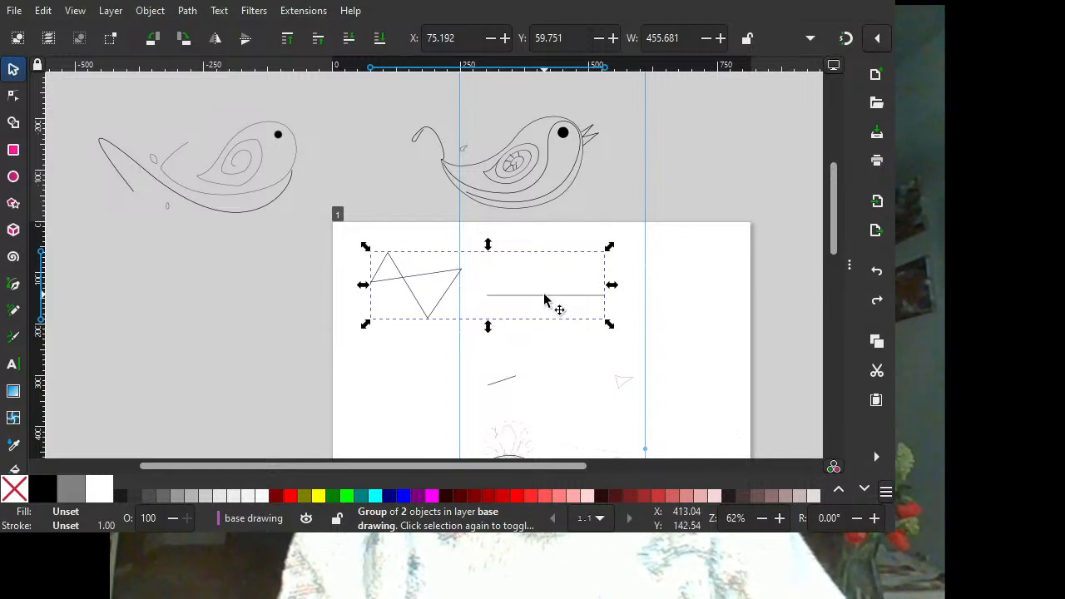
drag(545, 302, 651, 285)
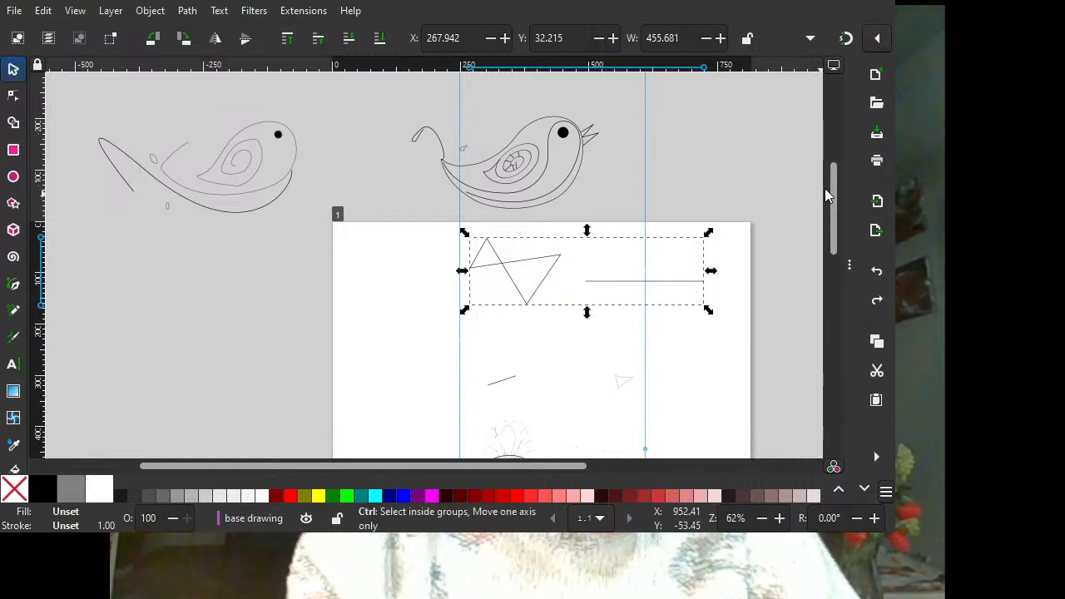
Ungroup the two paths, select the horizontal line and the four-node path individually, and clear the selection.
key(ctrl+shift+g)
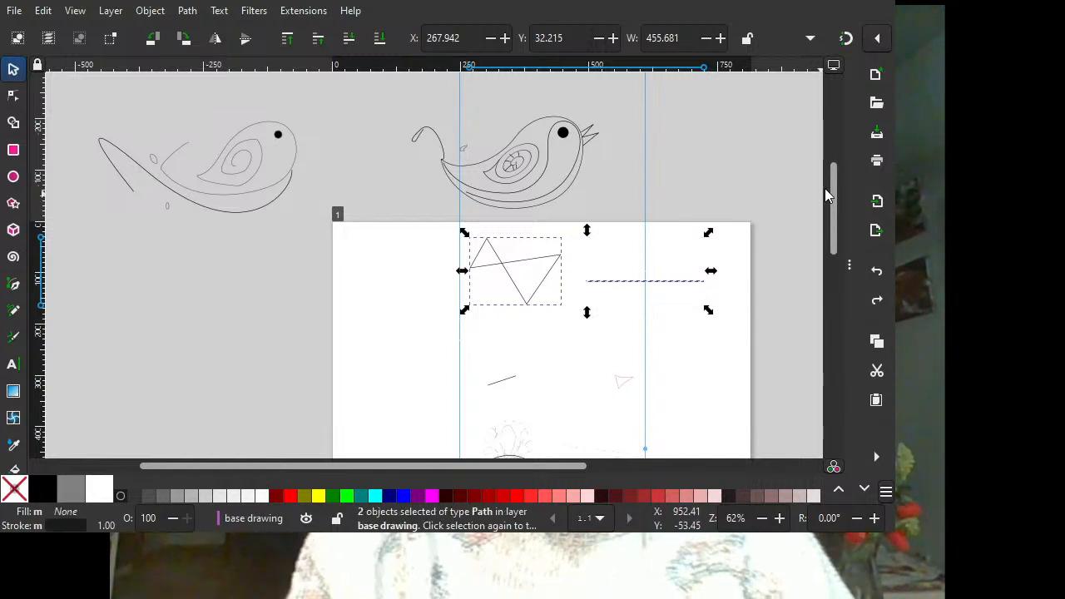
click(430, 290)
click(623, 281)
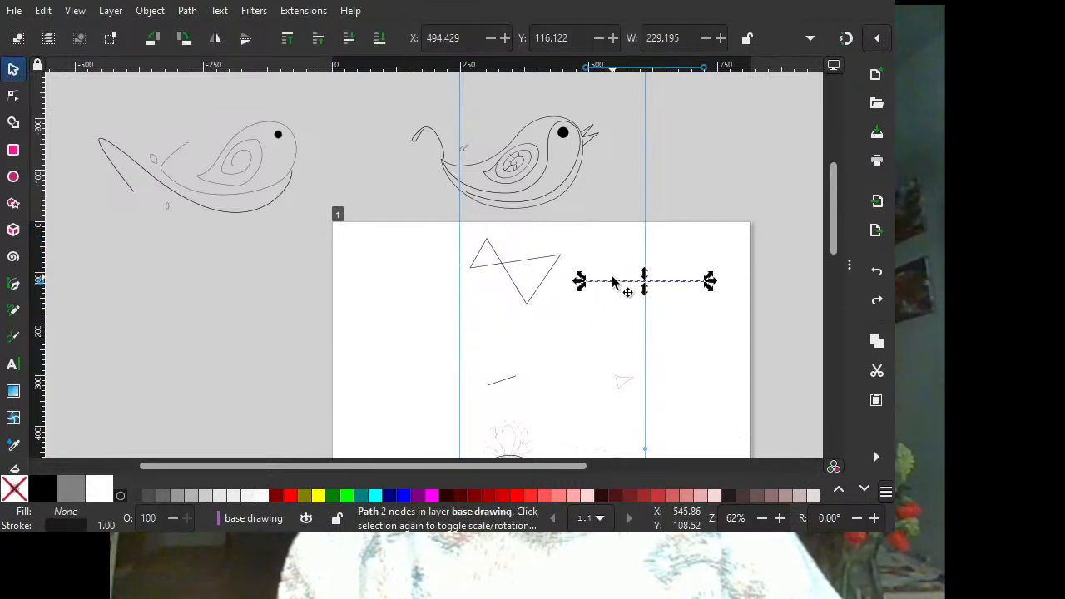
click(522, 264)
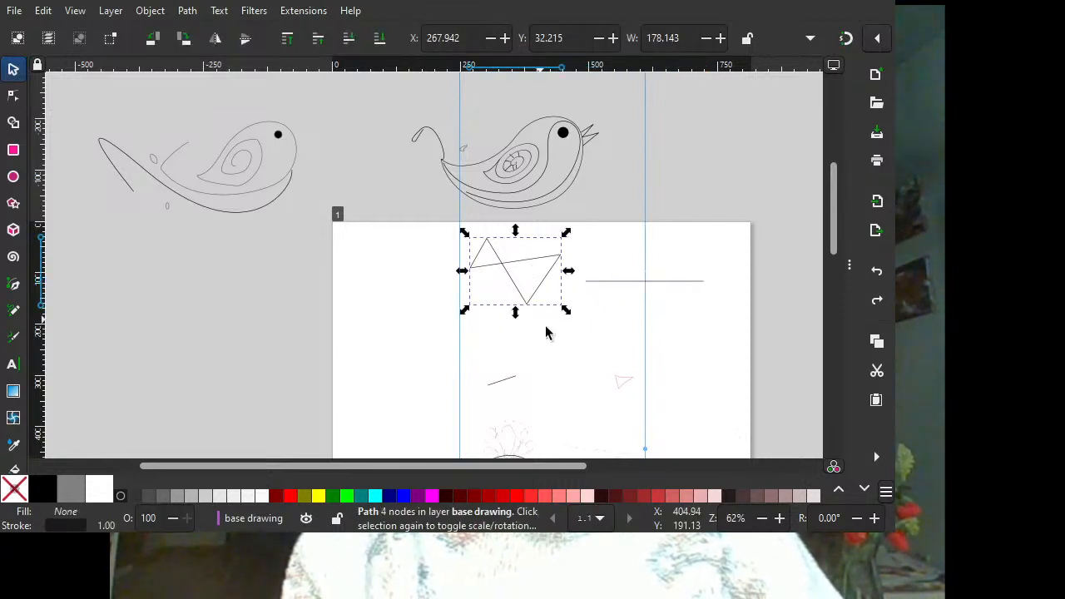
click(596, 356)
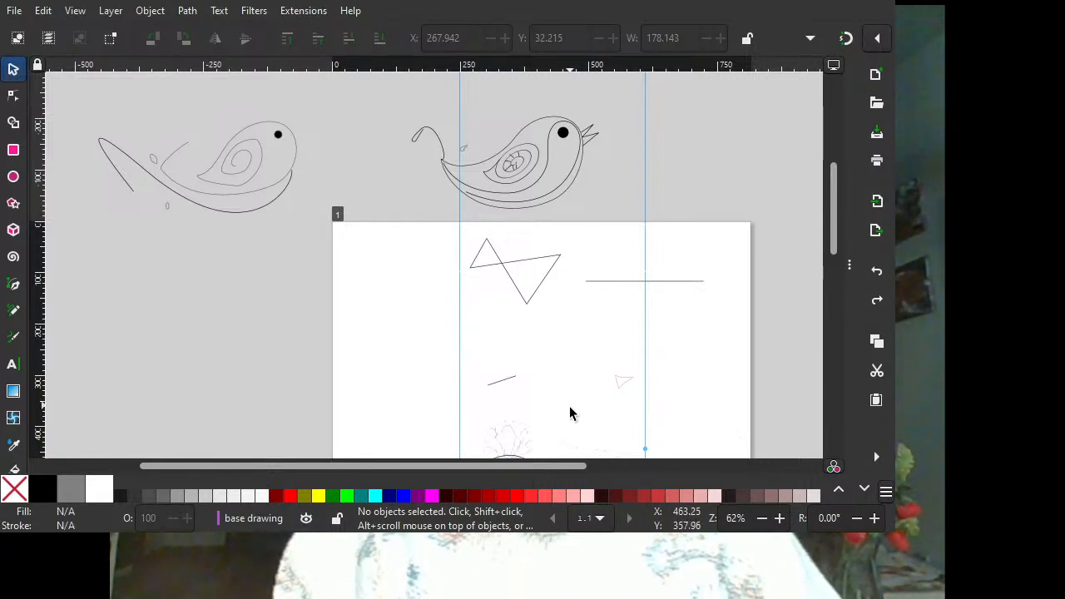
Draw a tall ellipse with radii of about 40 by 90 px in the empty area below the bird drawing.
drag(541, 466, 641, 471)
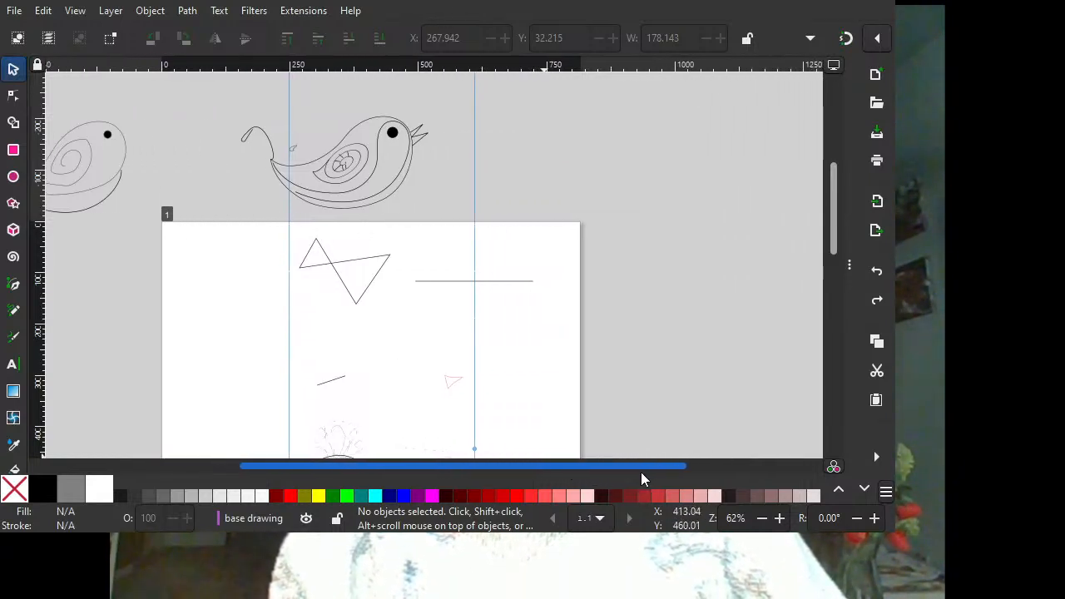
scroll(540, 388, down, 5)
scroll(536, 388, up, 4)
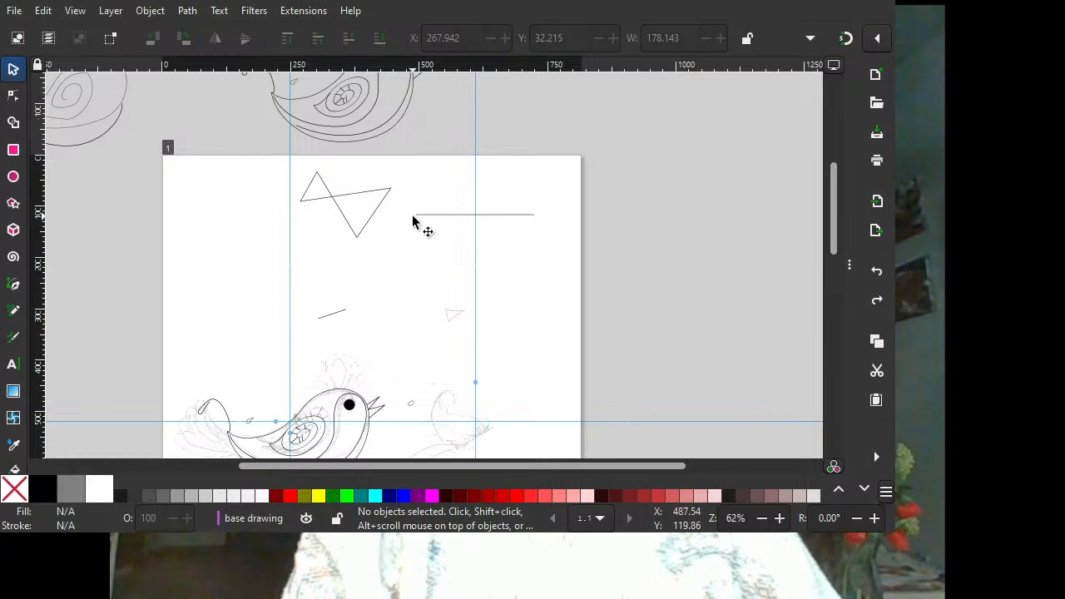
scroll(424, 221, down, 6)
scroll(432, 222, down, 2)
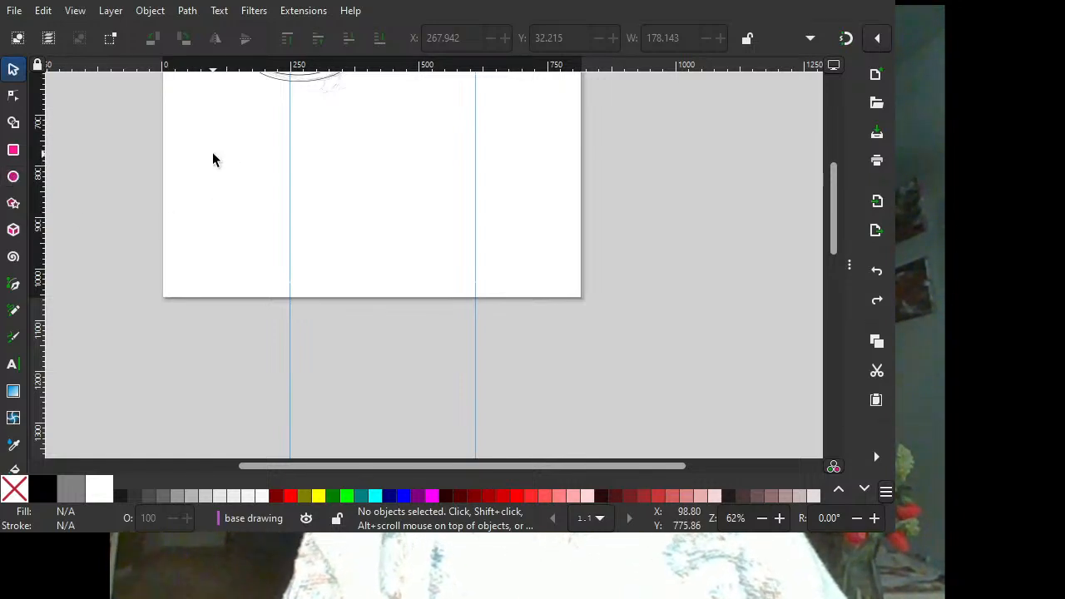
click(13, 176)
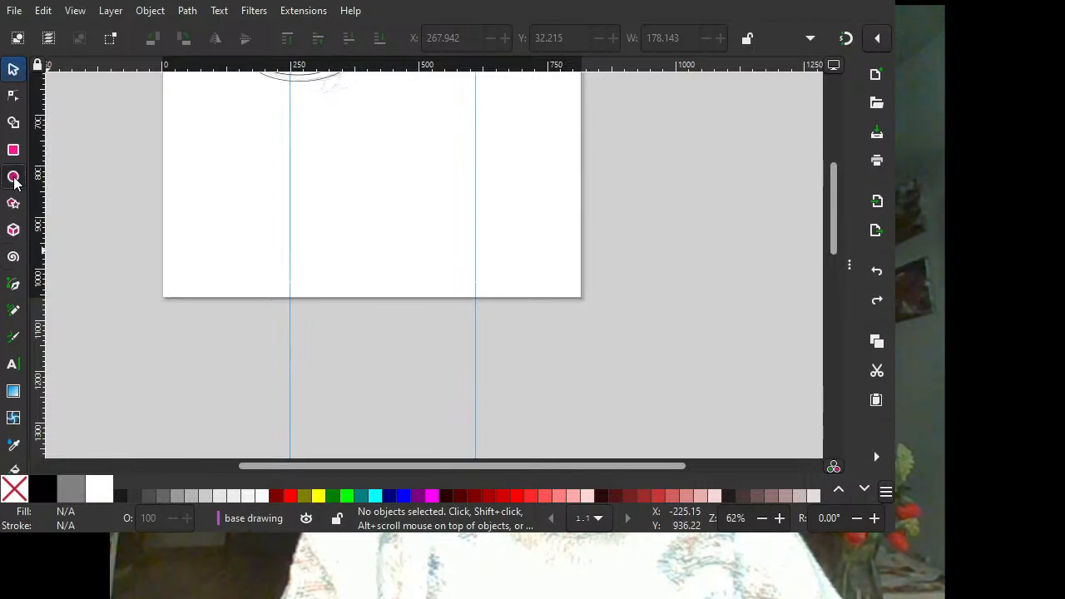
drag(322, 152, 476, 211)
drag(476, 173, 364, 243)
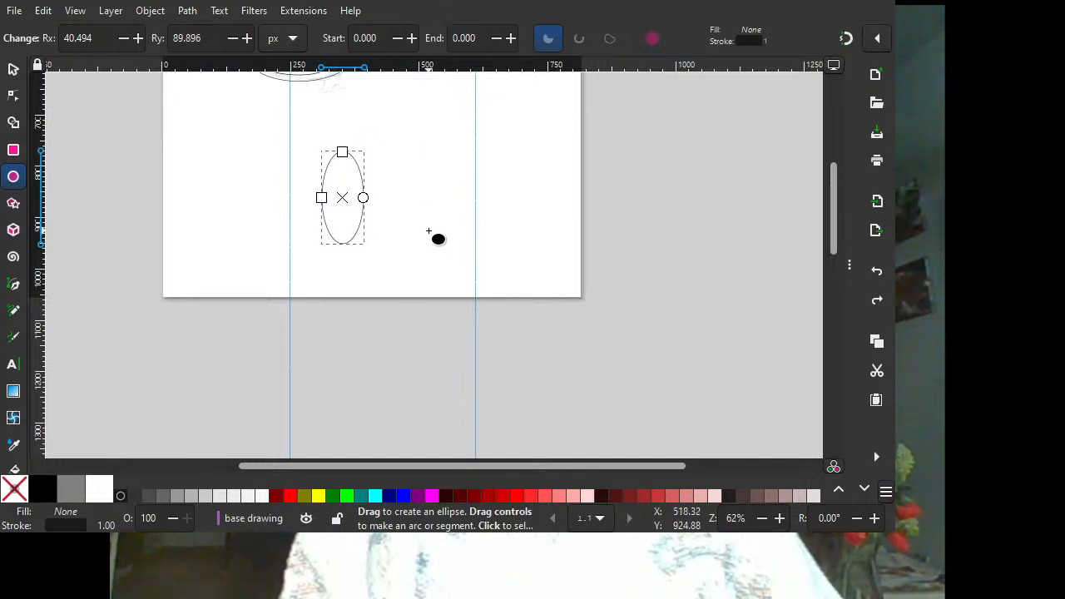
Draw a flat ellipse with radii about 59 by 23 px, a large centre-based ellipse, and a circle with a radius of about 131 px.
drag(410, 192, 455, 206)
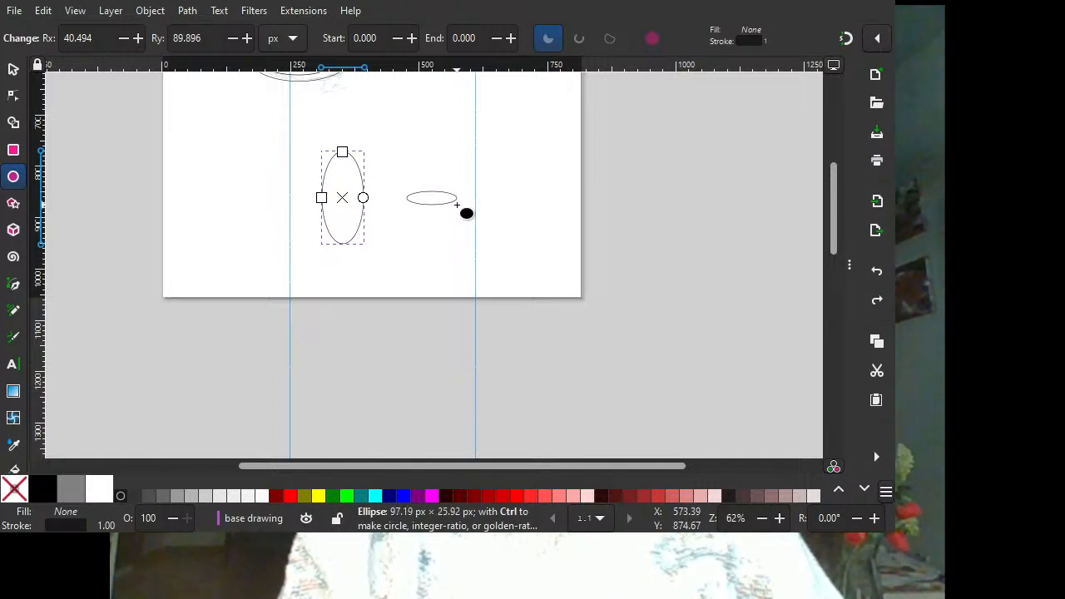
drag(456, 204, 471, 170)
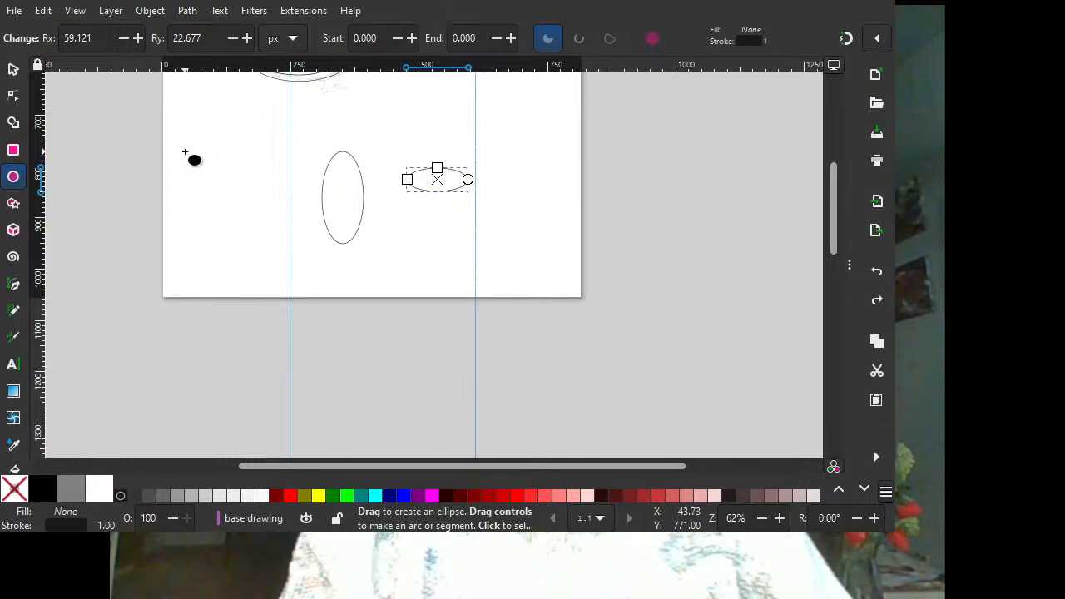
mouse_move(184, 151)
mouse_down()
mouse_move(273, 225)
mouse_move(252, 250)
mouse_move(300, 195)
mouse_move(283, 213)
mouse_move(252, 199)
mouse_move(243, 174)
mouse_move(239, 232)
mouse_move(279, 233)
mouse_up()
drag(375, 122, 450, 184)
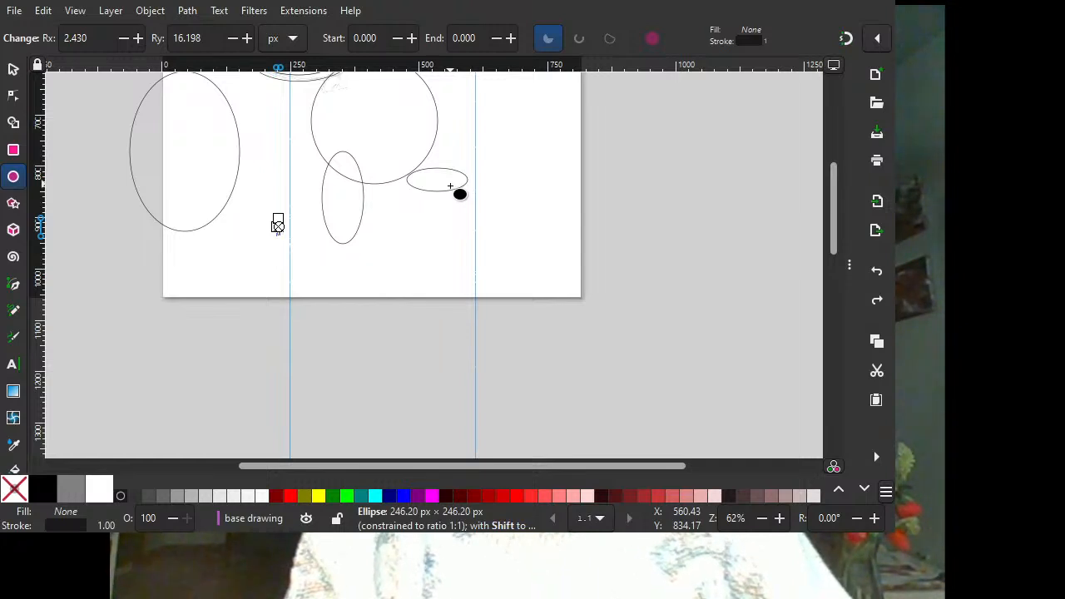
drag(450, 186, 451, 186)
Draw above the page a rectangle about 743 by 130 px, a centre-based square about 311 px wide, and a rectangle about 351 by 217 px.
scroll(501, 146, up, 4)
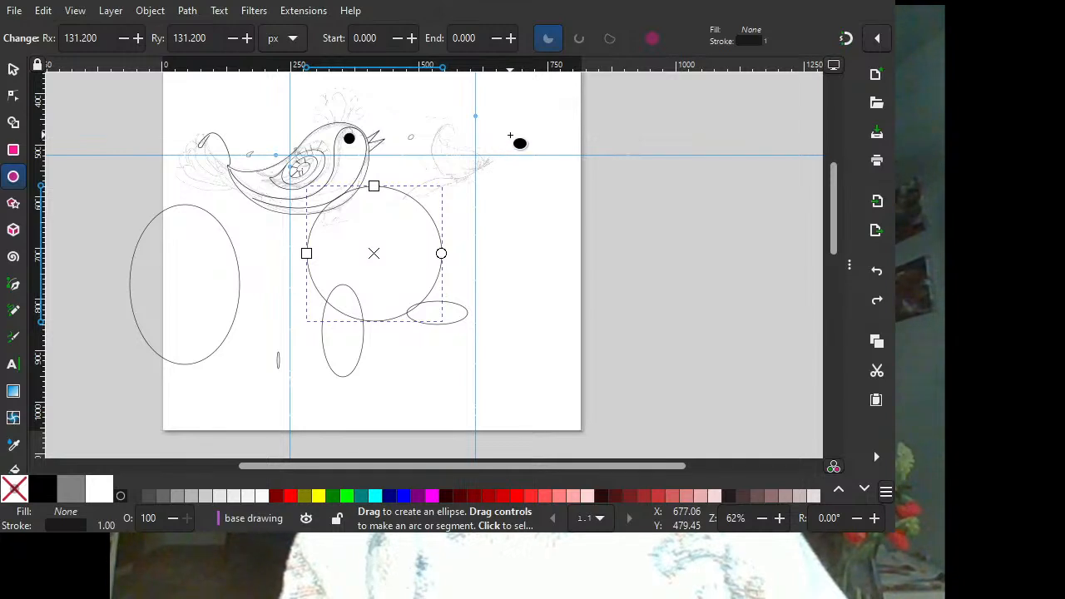
click(23, 150)
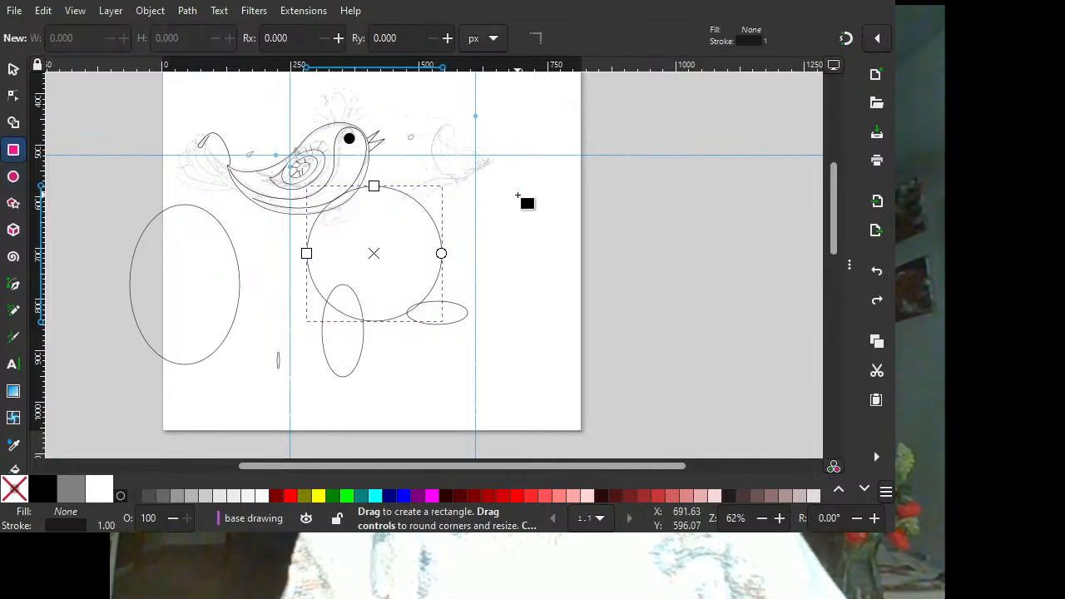
scroll(517, 185, up, 5)
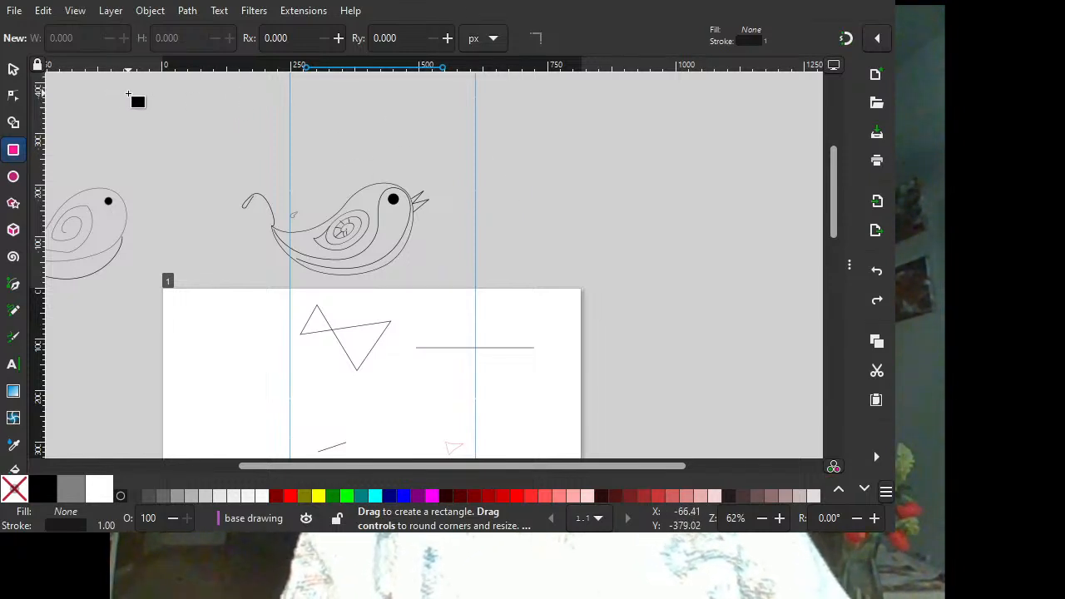
drag(126, 93, 509, 159)
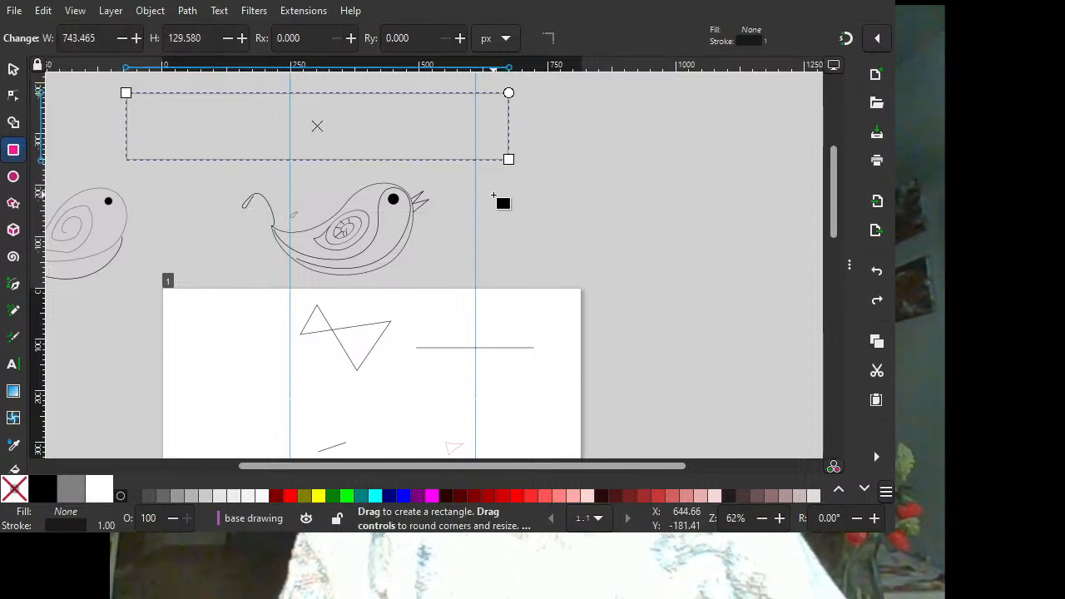
drag(493, 194, 594, 273)
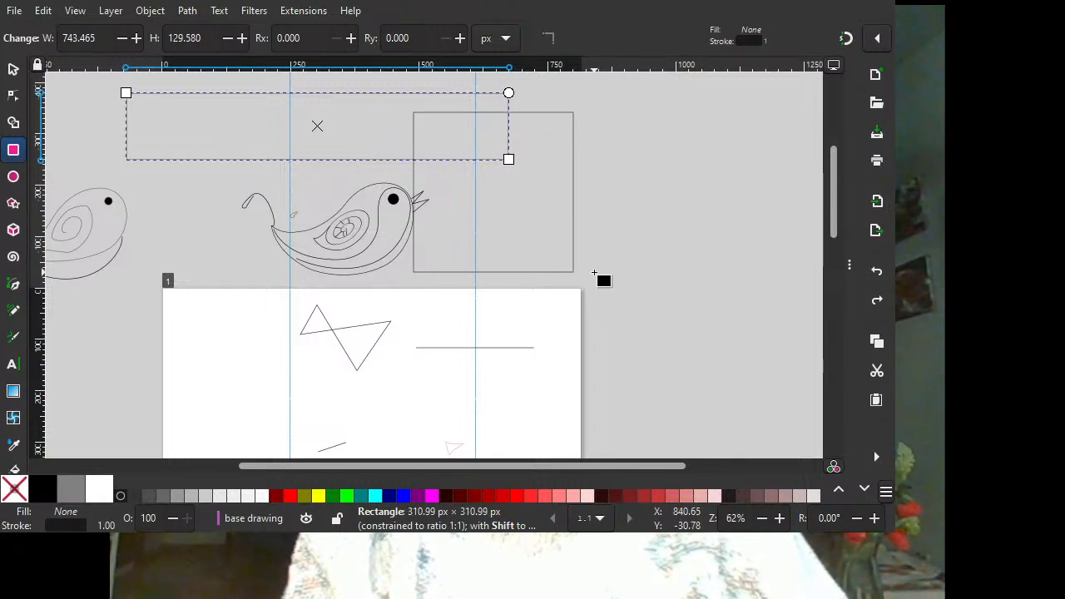
drag(593, 272, 593, 272)
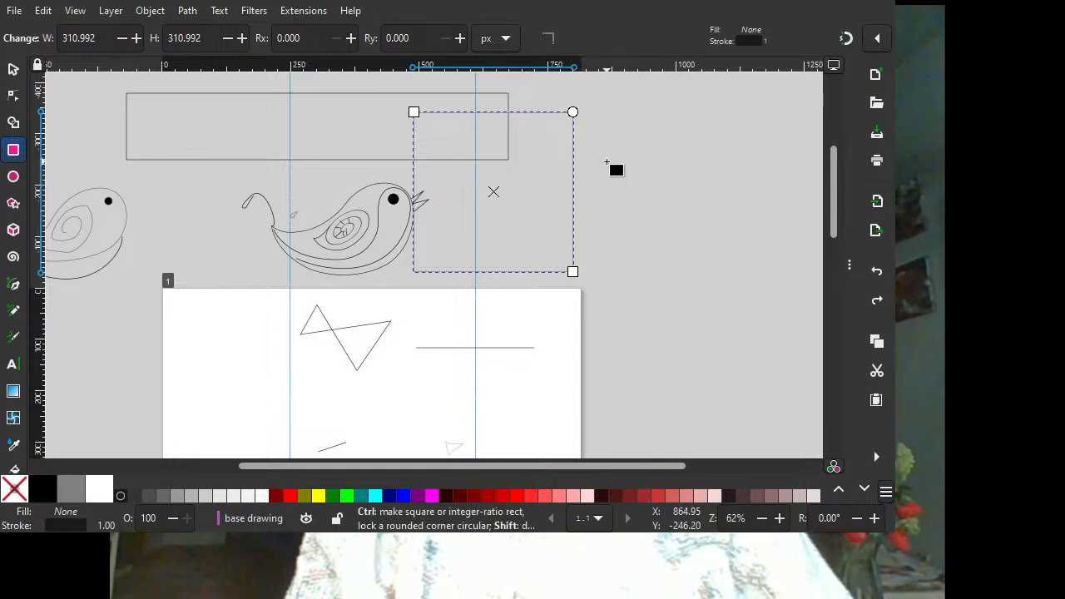
mouse_move(573, 129)
mouse_down()
mouse_move(634, 204)
mouse_move(654, 172)
mouse_move(650, 220)
mouse_move(670, 249)
mouse_move(685, 228)
mouse_move(731, 273)
mouse_move(658, 188)
mouse_move(696, 217)
mouse_up()
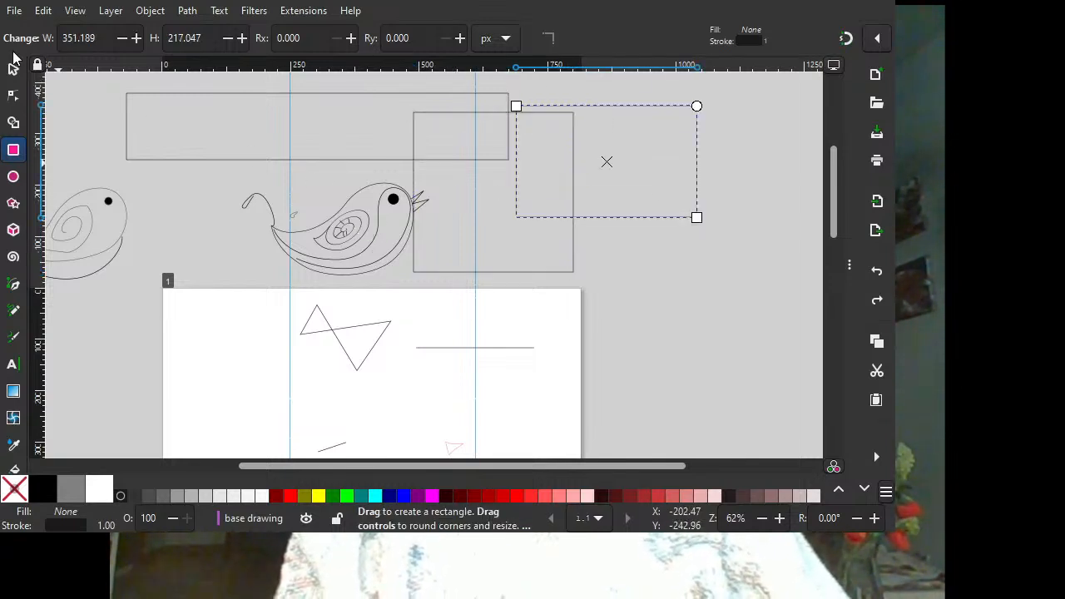
Select and delete the practice ellipses and the large circle around and below the bird drawing on the page.
click(13, 70)
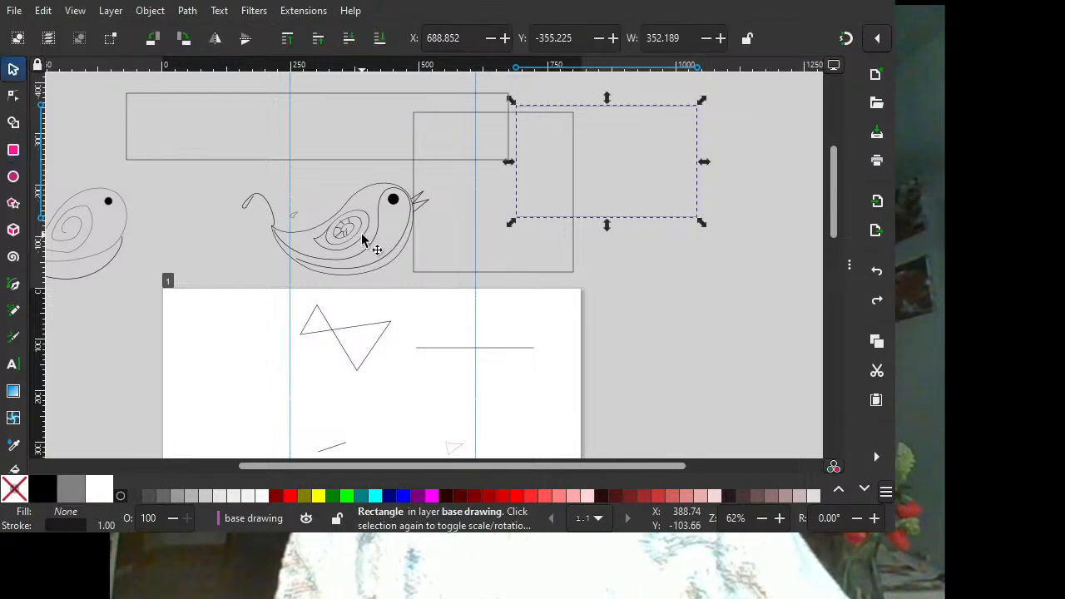
click(362, 241)
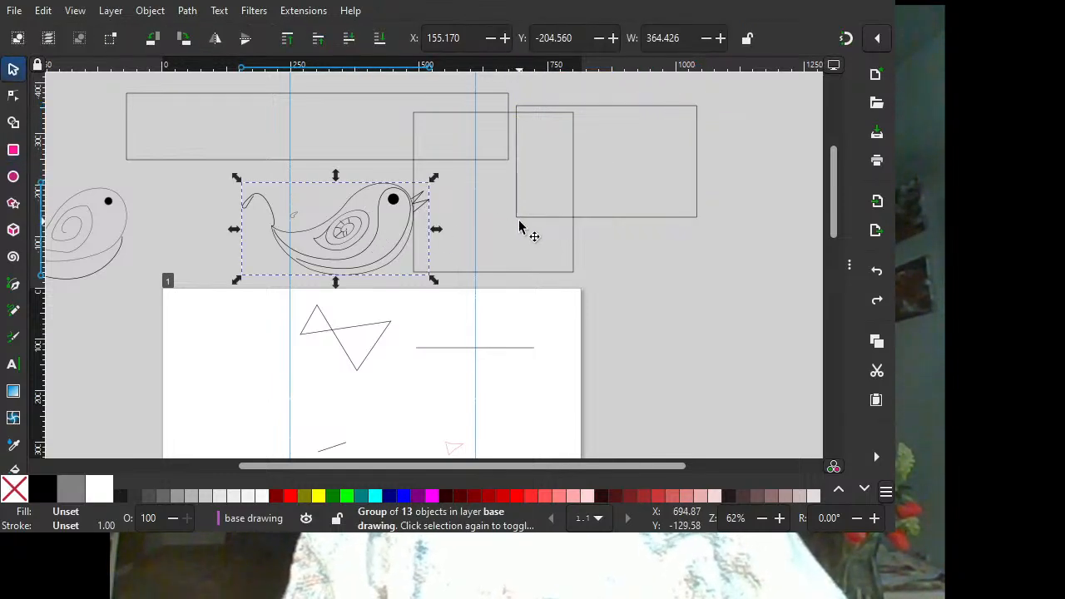
scroll(519, 219, down, 10)
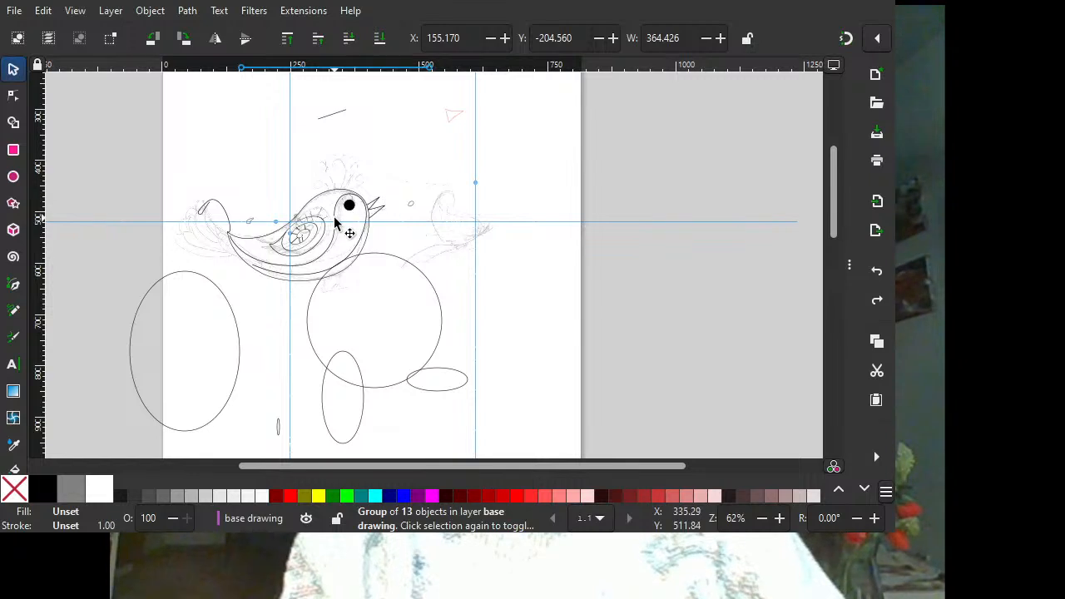
drag(98, 255, 502, 452)
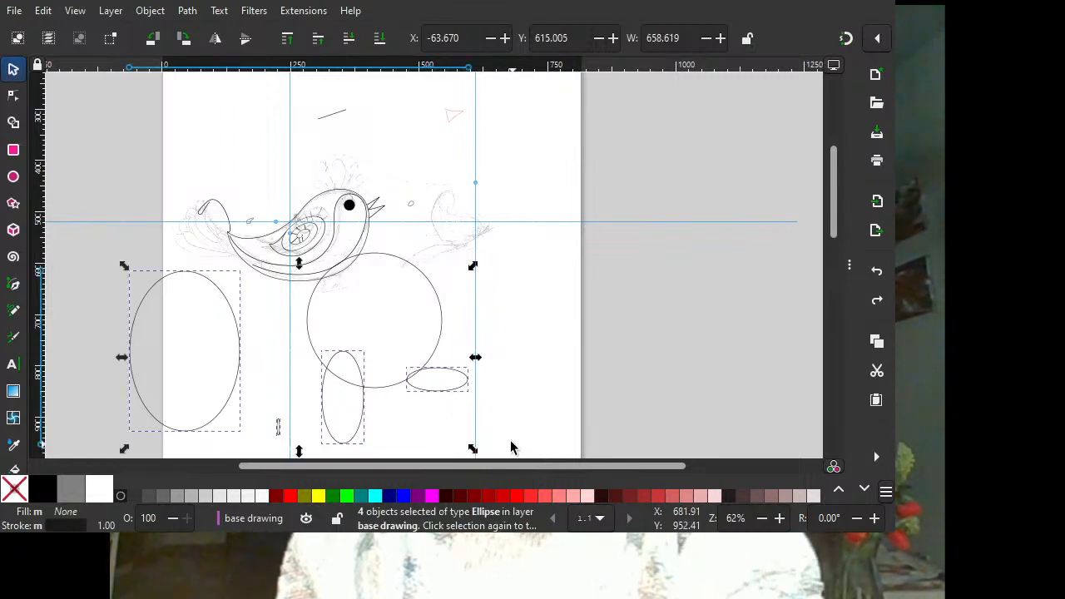
key(Delete)
click(441, 312)
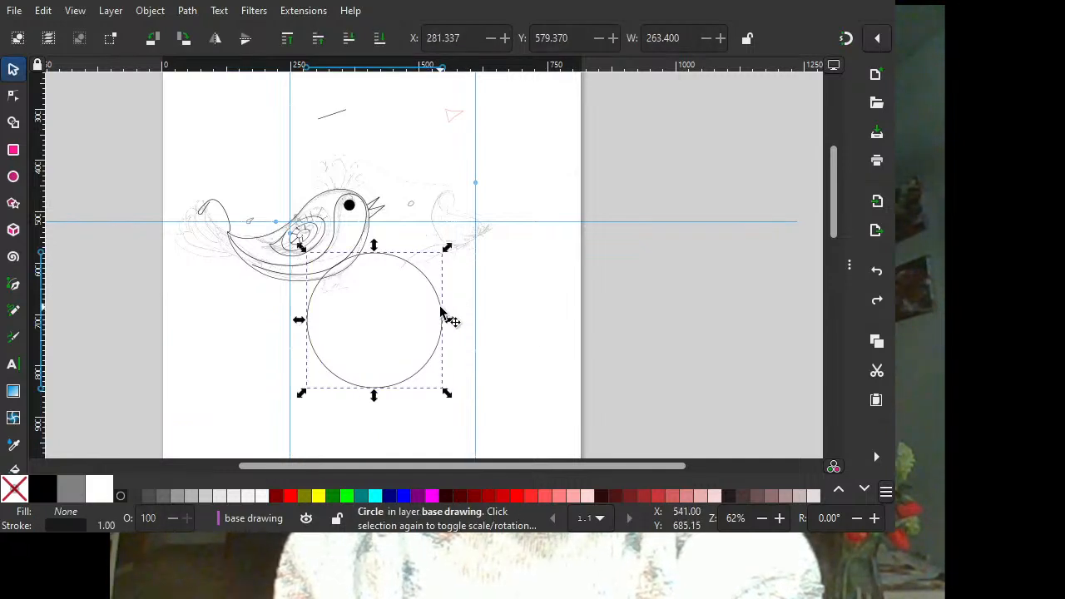
key(Delete)
Box-select all parts of the bird drawing on the page, move them to about X 290, Y 557 px, and clear the selection.
drag(170, 148, 443, 331)
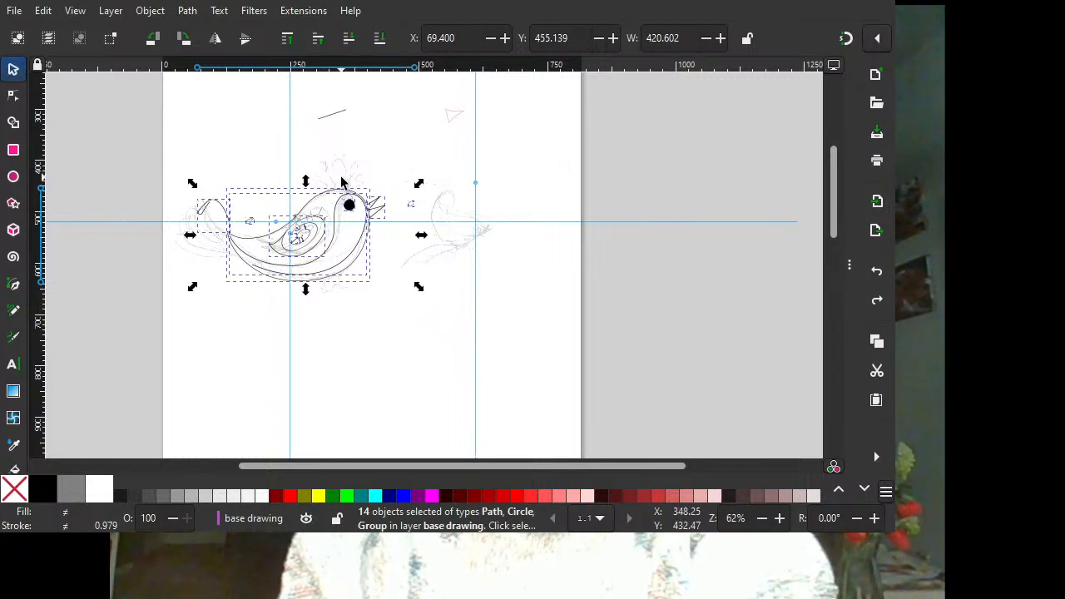
scroll(396, 208, up, 2)
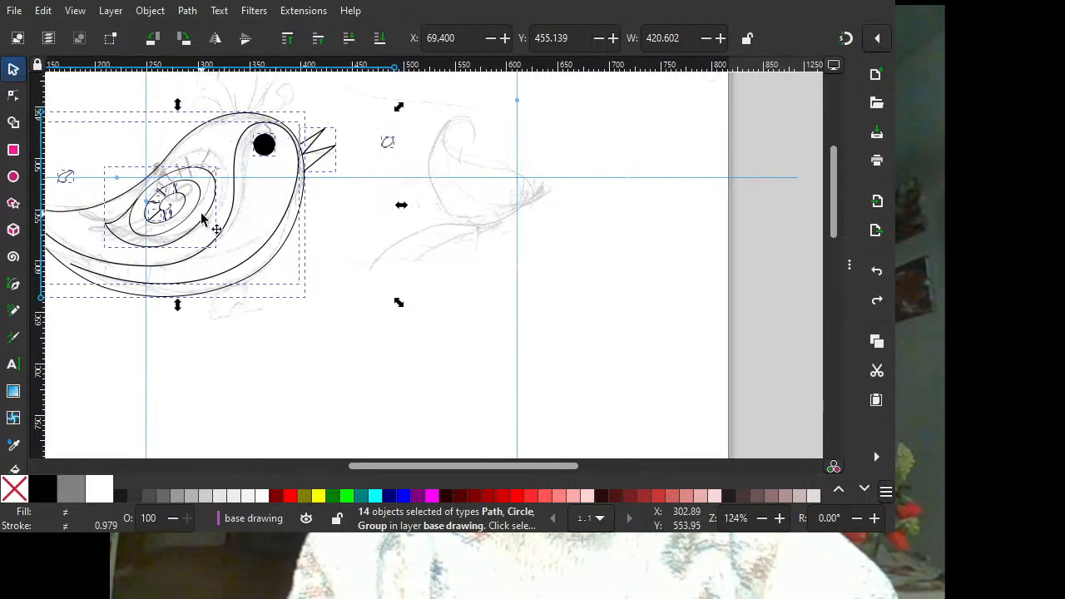
drag(204, 218, 435, 325)
scroll(567, 275, down, 4)
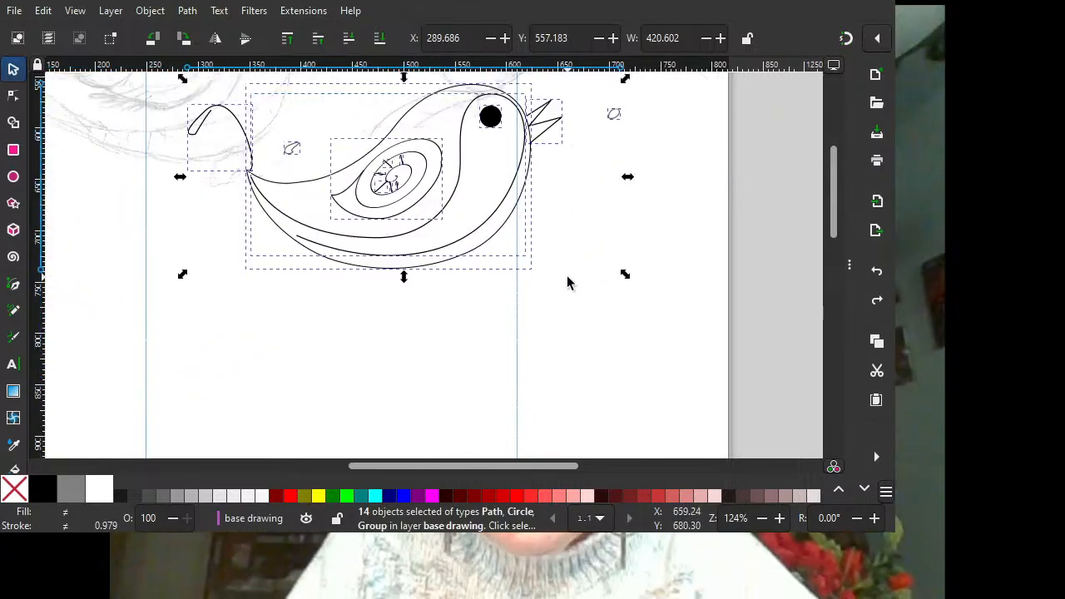
scroll(566, 276, up, 2)
click(603, 266)
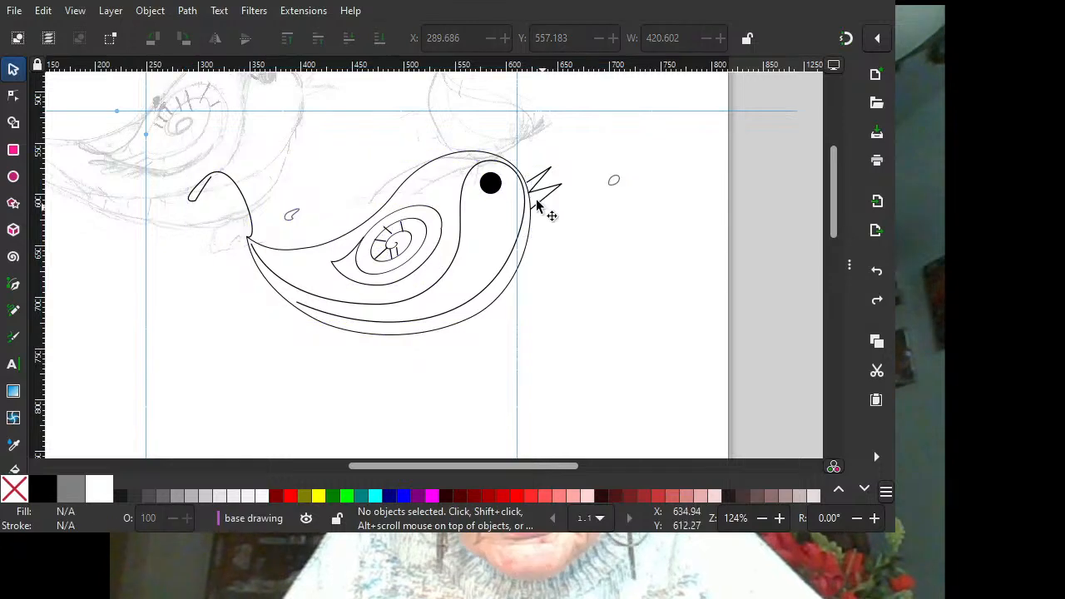
Move the bird's body outline and its wing spiral group separately away from the drawing, and undo both moves.
click(465, 156)
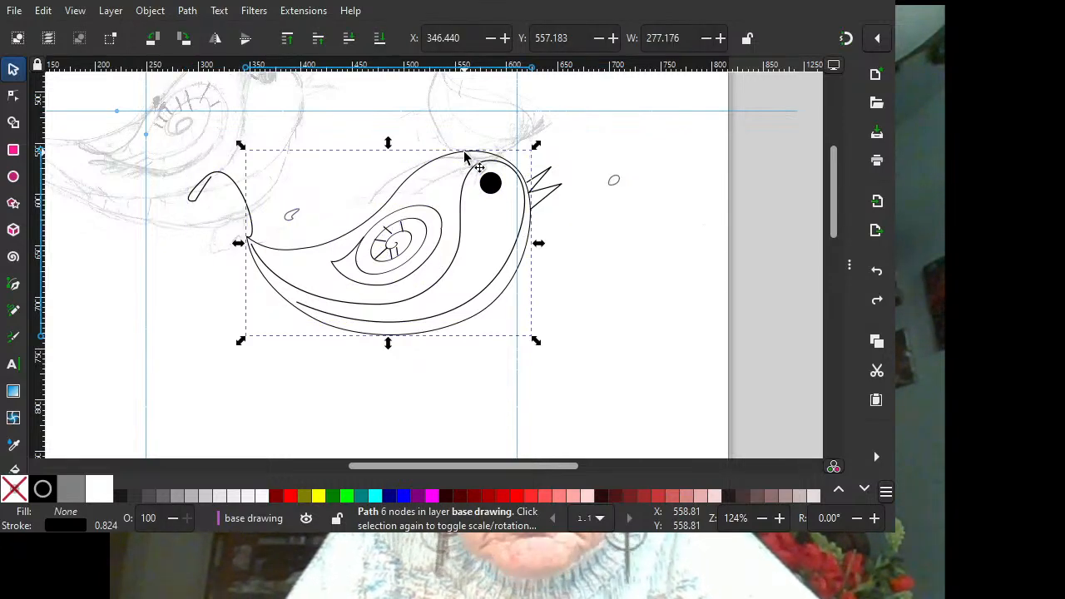
drag(465, 156, 549, 257)
drag(407, 218, 388, 114)
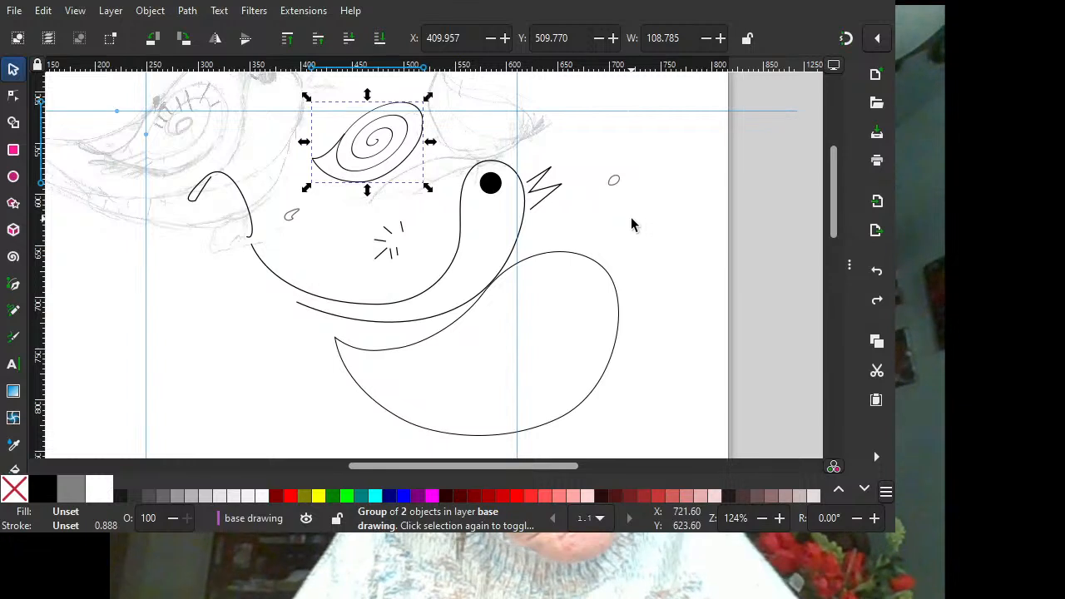
key(ctrl+z)
key(ctrl+z)
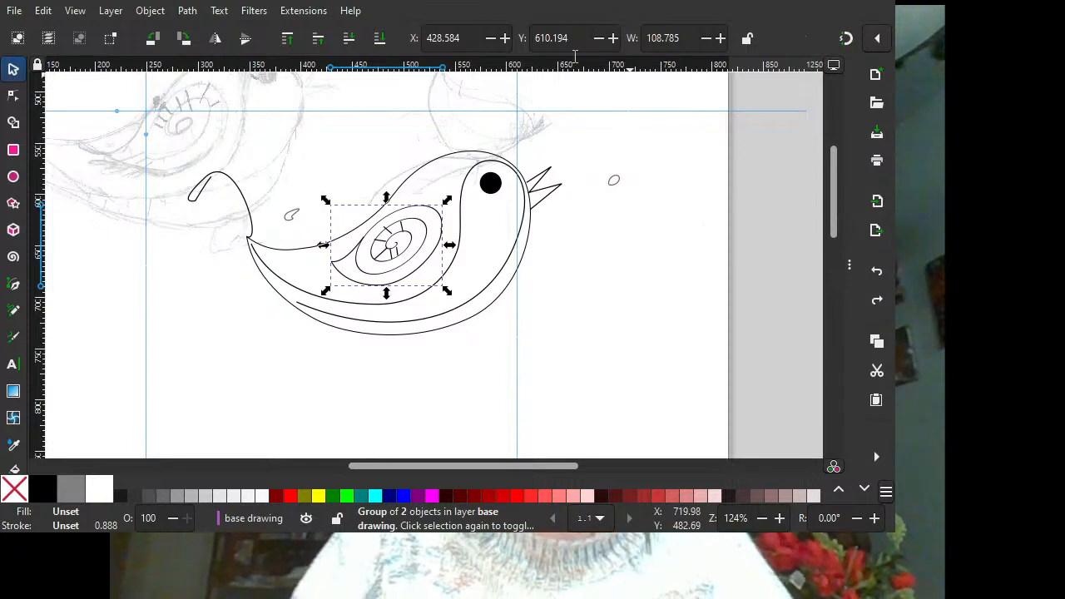
Move the wide rectangle above the page to about X 105, Y -458 px.
scroll(455, 260, down, 5)
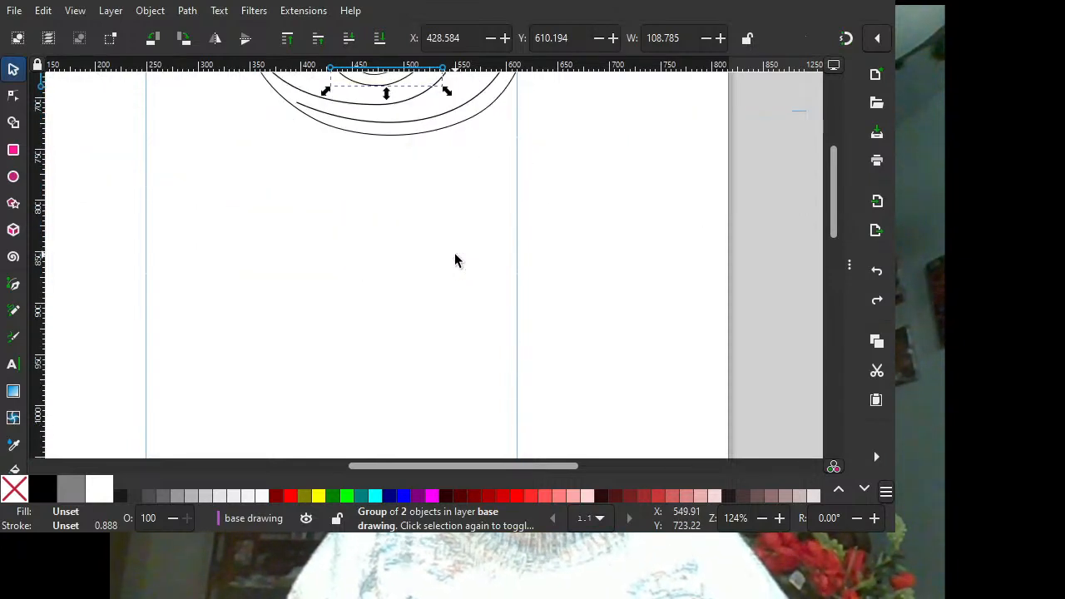
scroll(455, 261, up, 2)
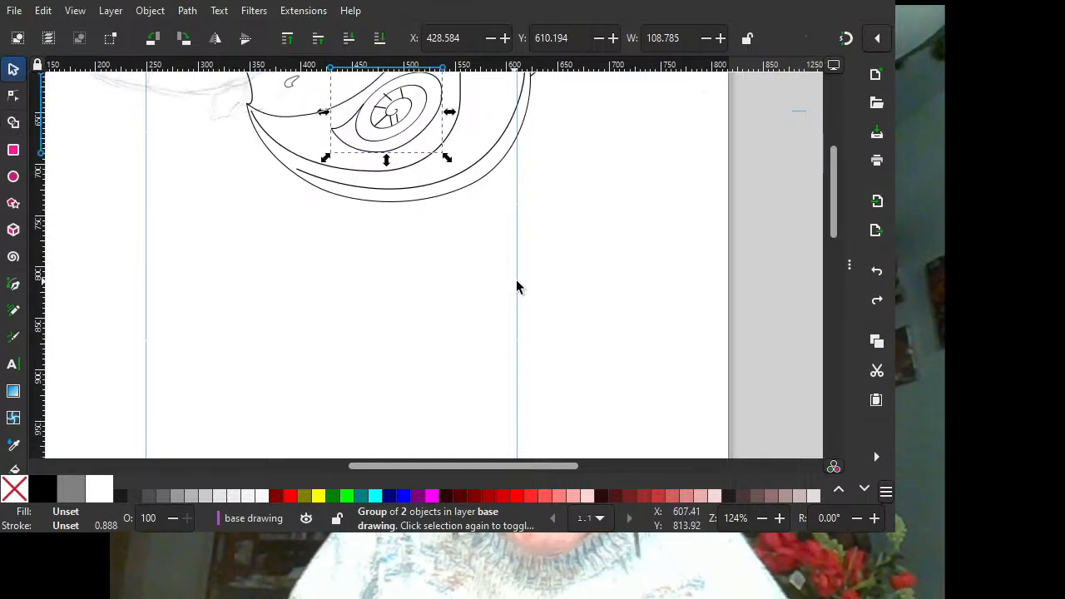
scroll(516, 287, up, 20)
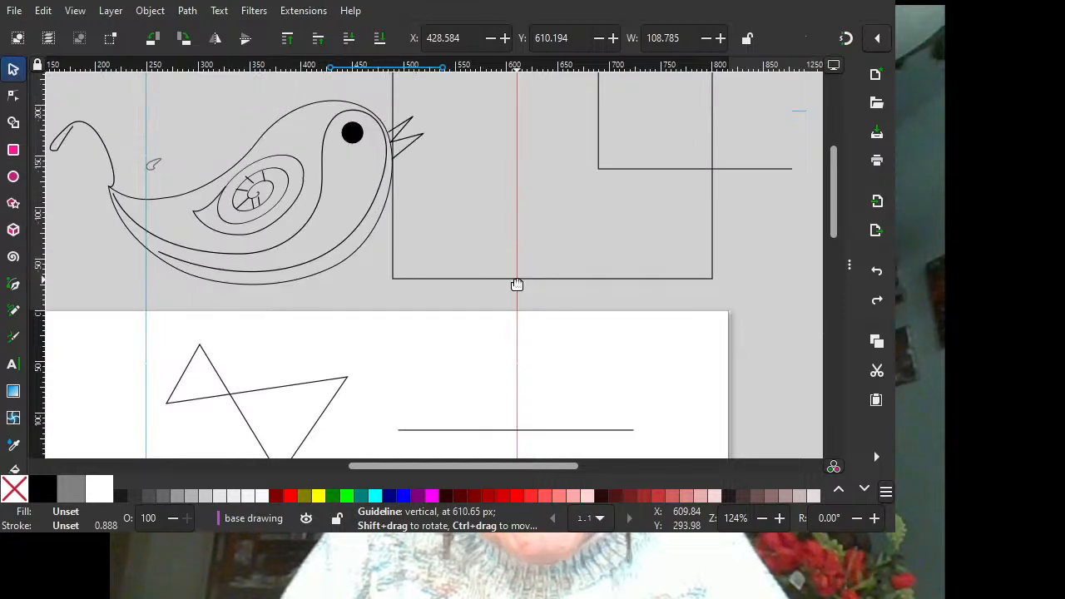
scroll(517, 284, down, 4)
scroll(516, 284, up, 12)
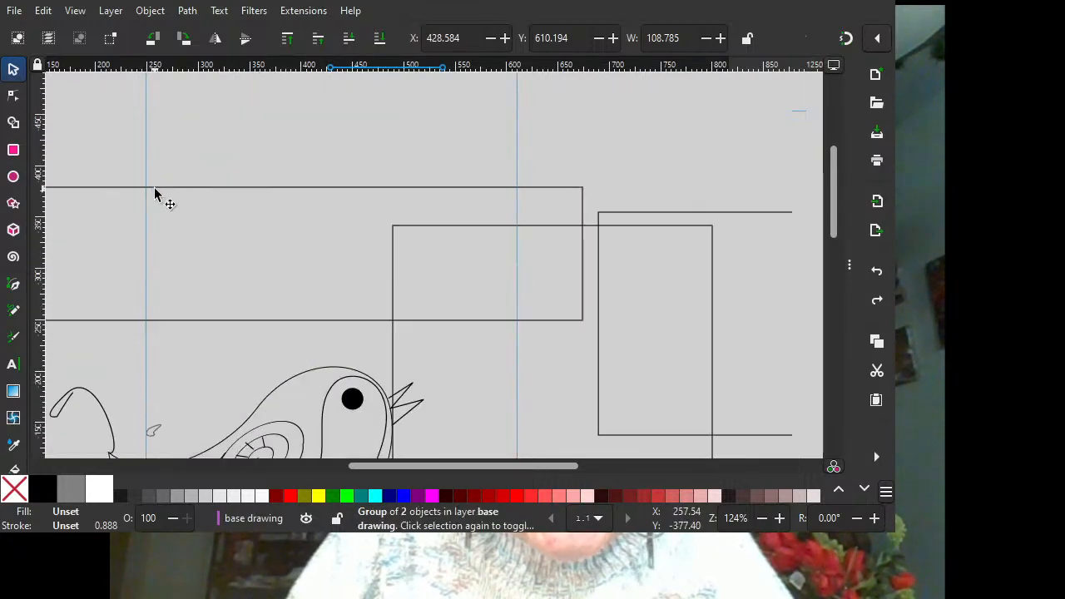
drag(154, 187, 340, 103)
Delete the four-node path and the horizontal line near the upper edge of the page.
scroll(435, 299, down, 6)
scroll(434, 303, down, 4)
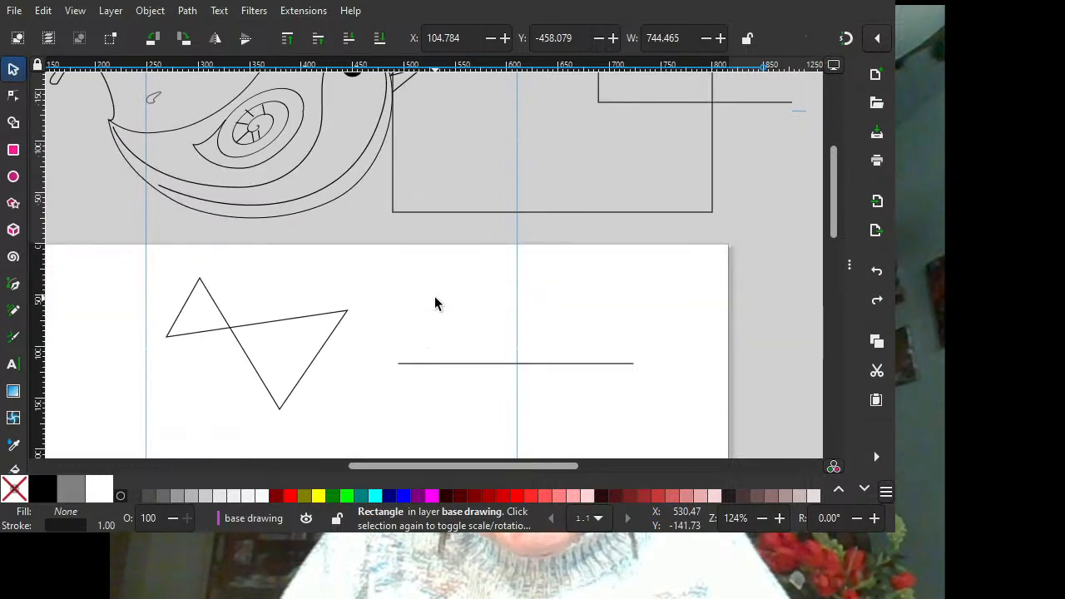
click(338, 321)
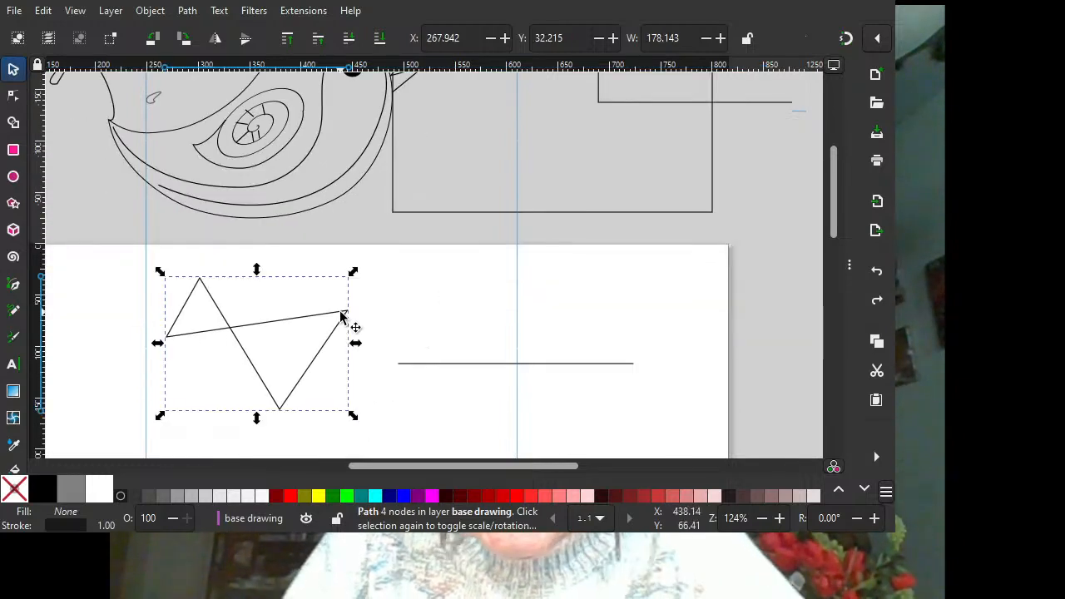
key(Delete)
click(438, 364)
click(439, 366)
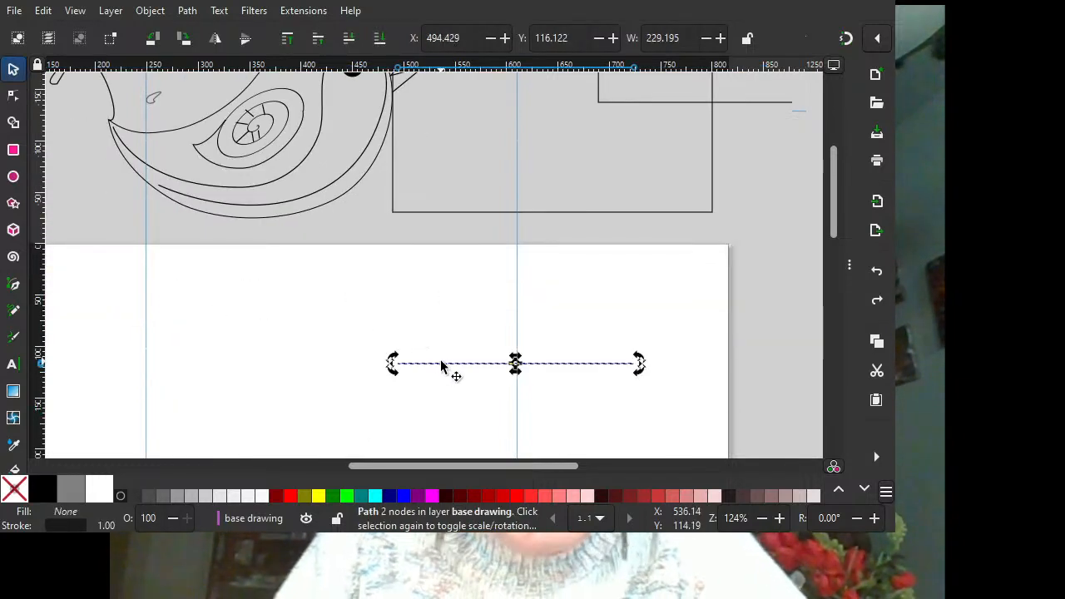
key(Delete)
Delete the practice rectangles and the square above the page.
scroll(635, 234, up, 8)
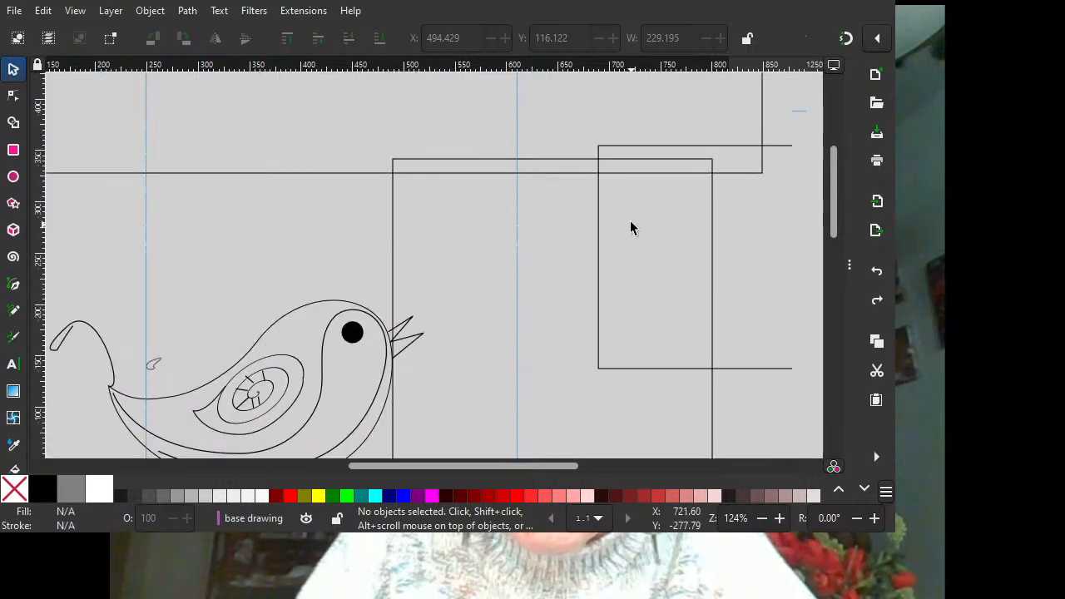
click(613, 154)
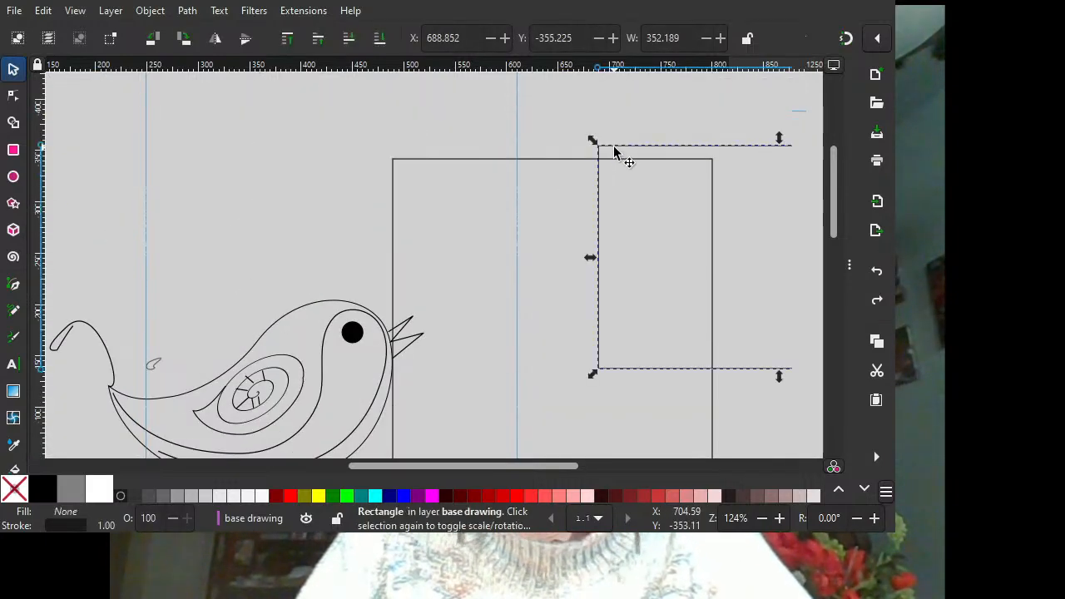
key(Delete)
click(591, 159)
key(Delete)
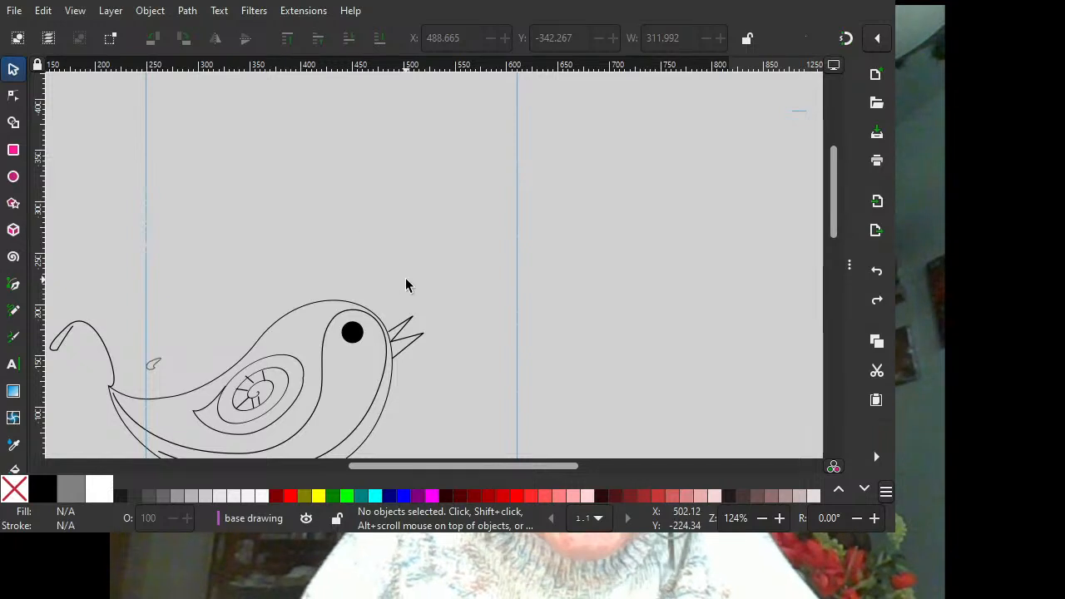
Box-select the grouped bird above the page and bring the other bird drawing beside the page into view.
scroll(411, 299, down, 4)
drag(432, 467, 384, 471)
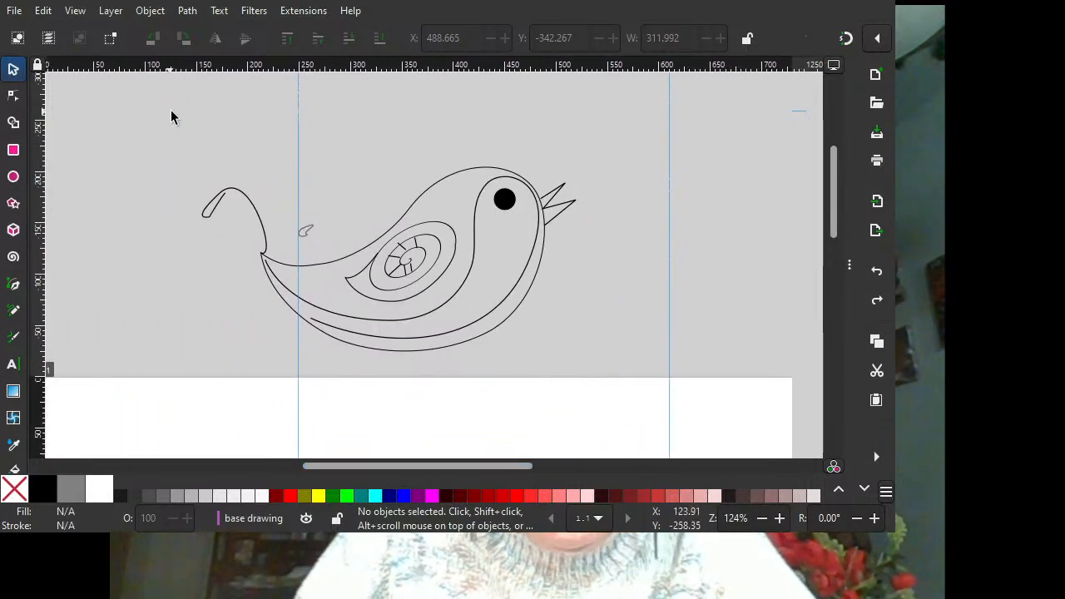
drag(174, 111, 658, 362)
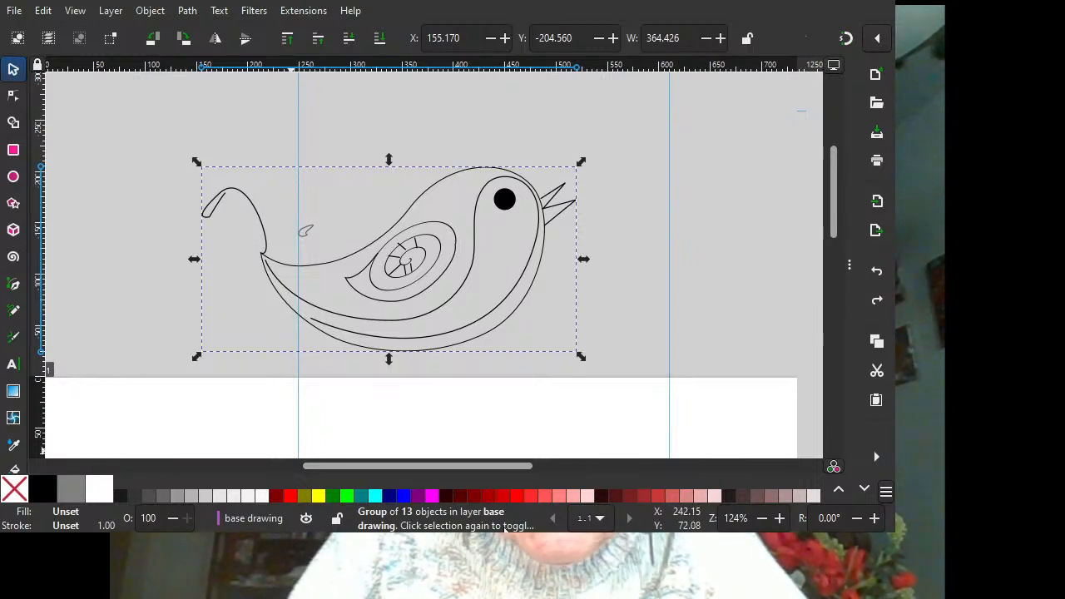
drag(459, 465, 323, 466)
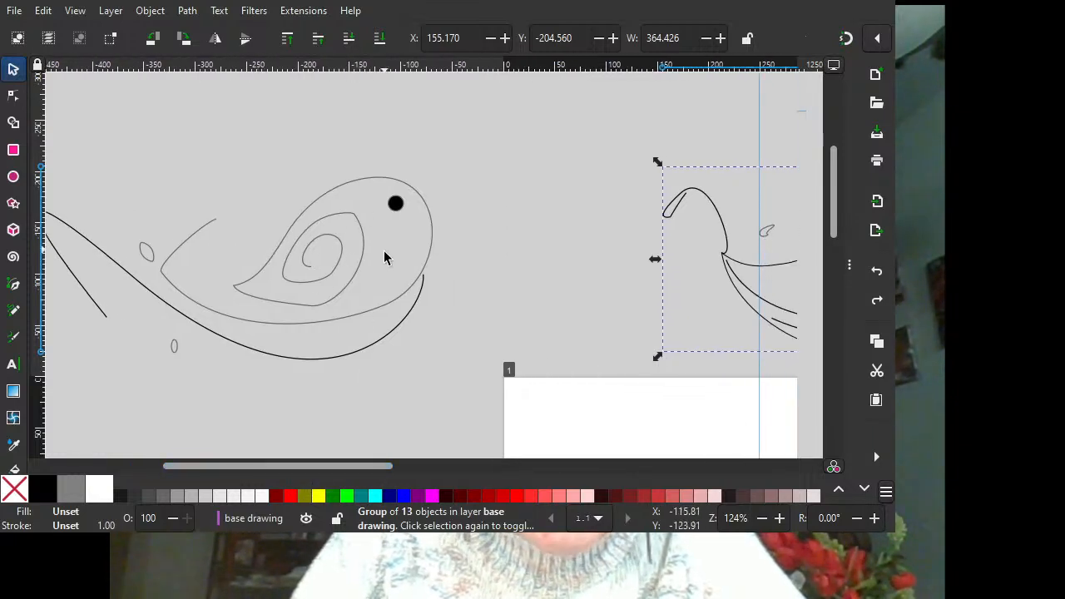
Try stretching the grouped bird above the page horizontally to about 557 px wide, and undo the stretch.
drag(294, 464, 450, 458)
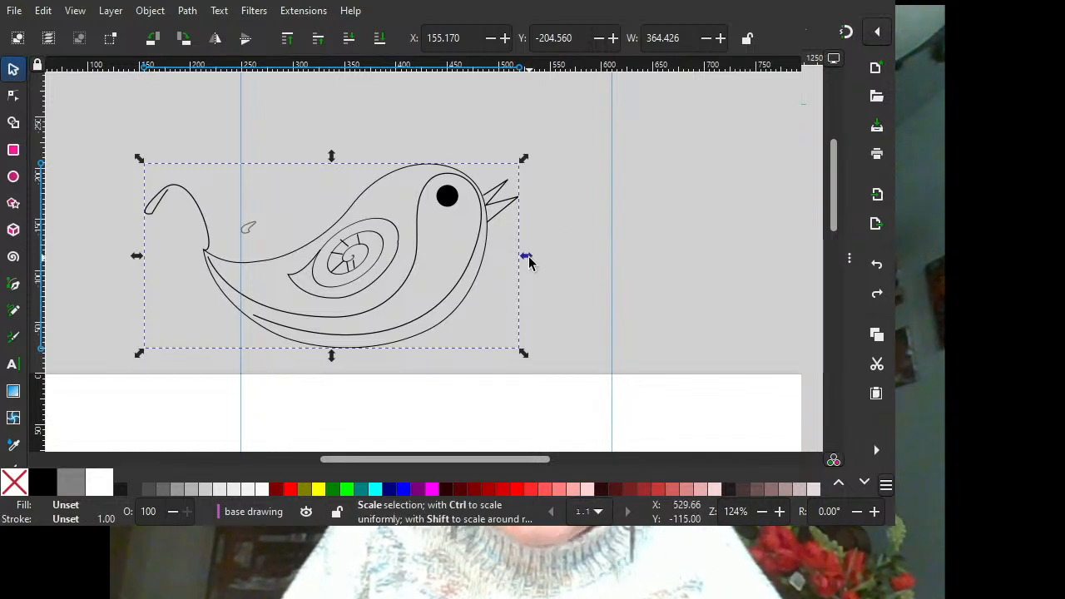
drag(530, 253, 728, 261)
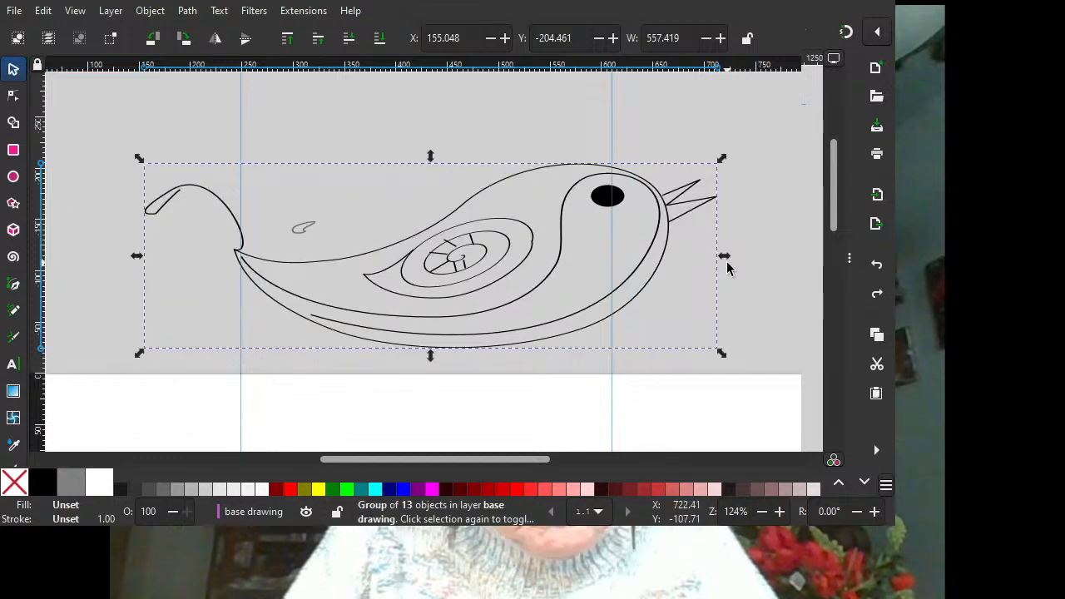
key(ctrl+z)
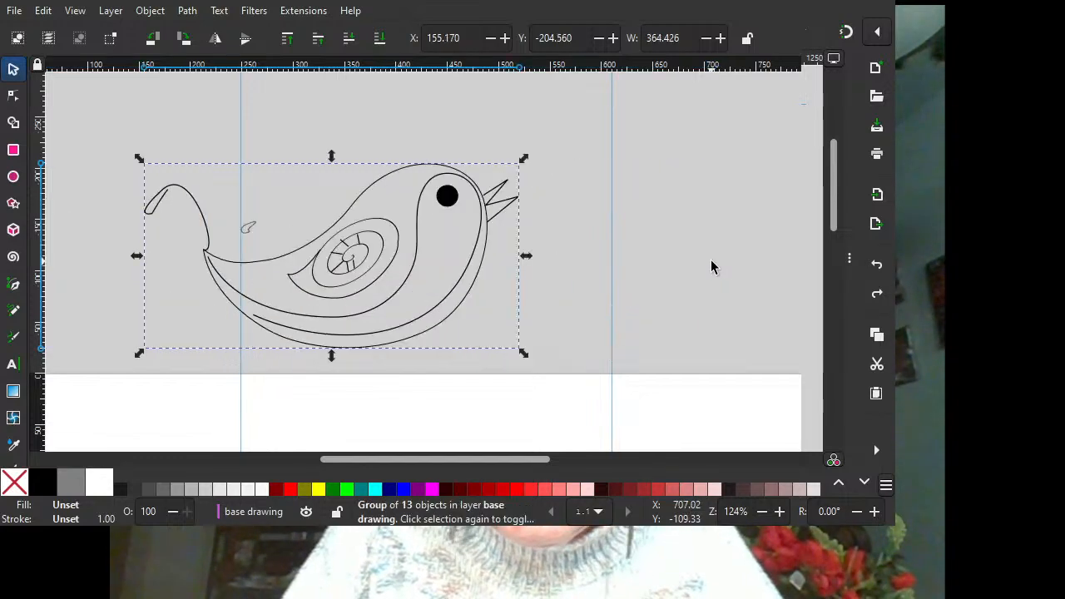
Try stretching the grouped bird taller at both ends and to about 464 px wide, and undo these distortions.
drag(333, 158, 332, 73)
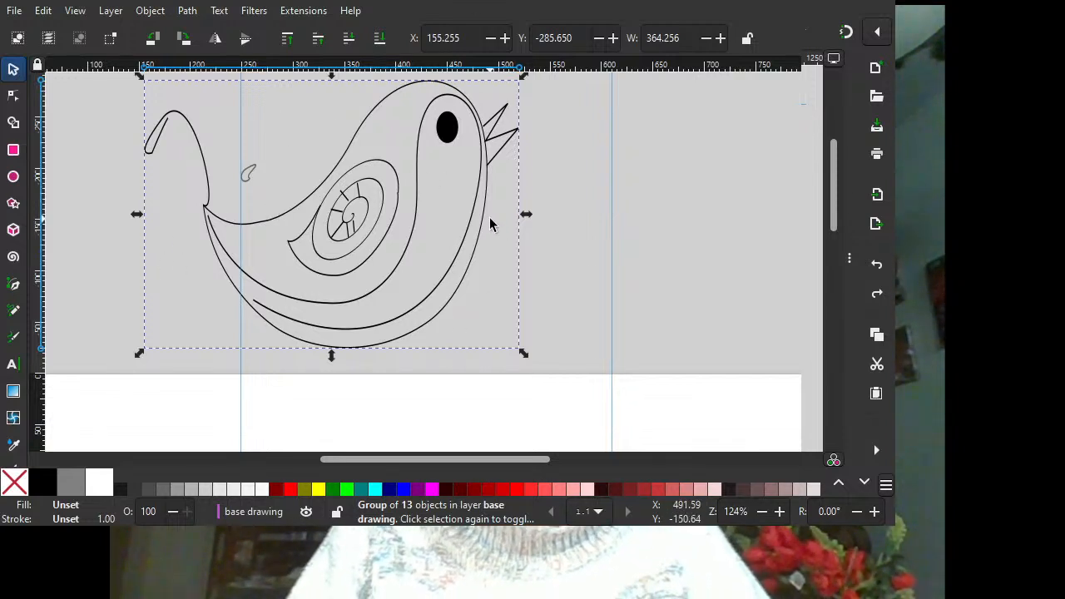
scroll(491, 221, down, 2)
scroll(630, 167, up, 2)
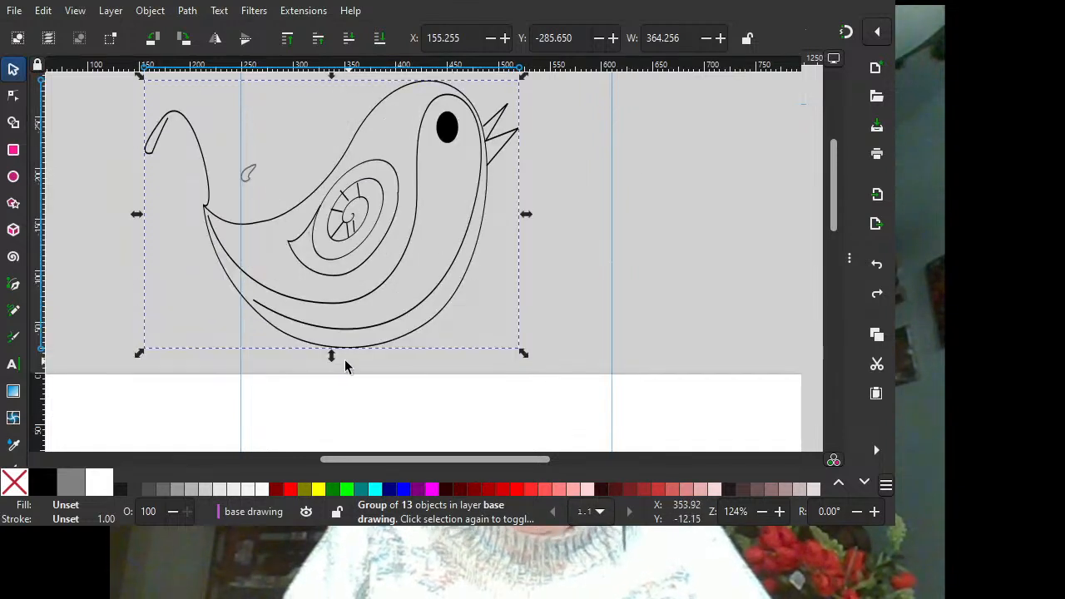
drag(331, 356, 333, 435)
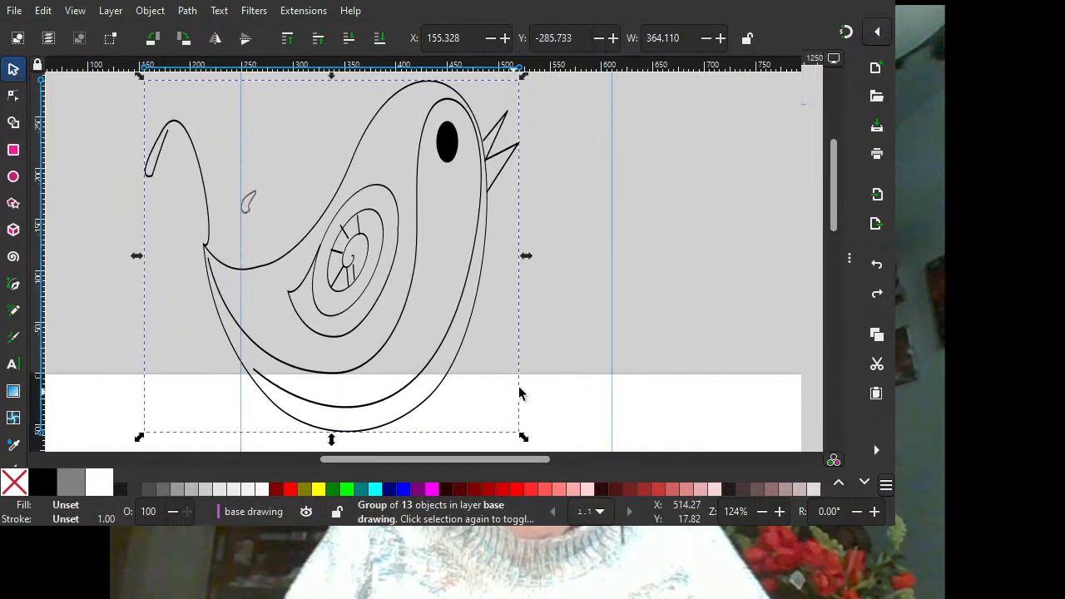
drag(526, 255, 631, 259)
scroll(661, 156, down, 2)
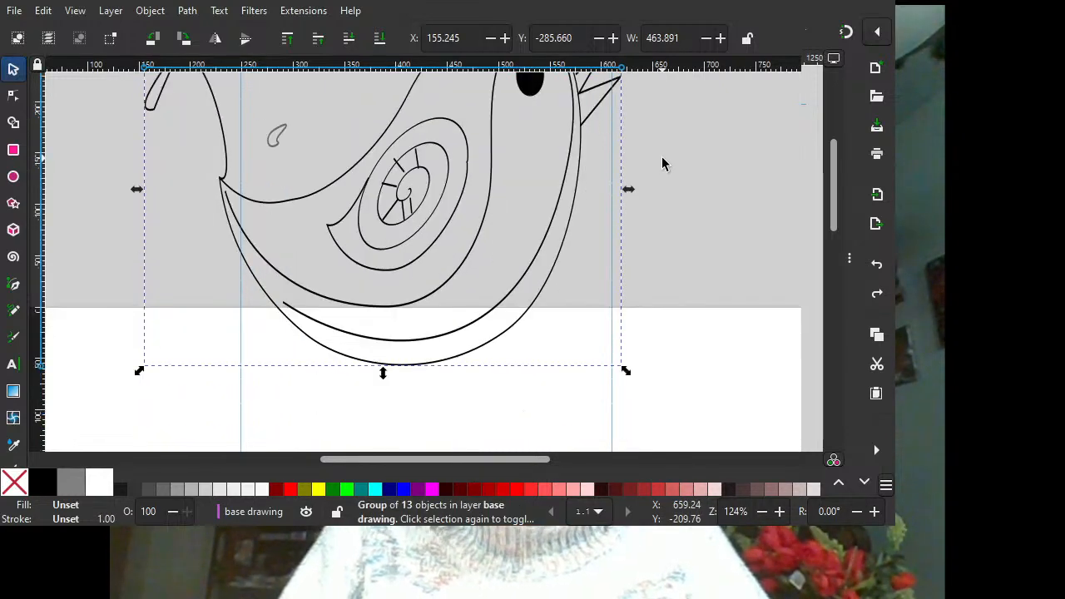
key(ctrl+z)
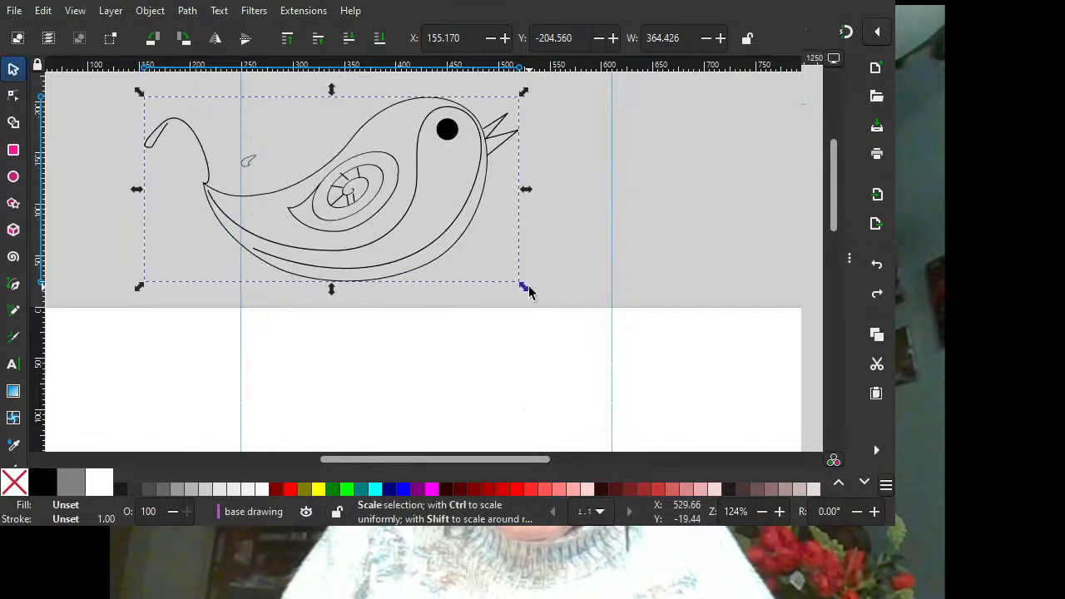
Practise shrinking and enlarging the grouped bird from its corner, finishing at about 332 px wide.
drag(524, 289, 637, 354)
key(ctrl+z)
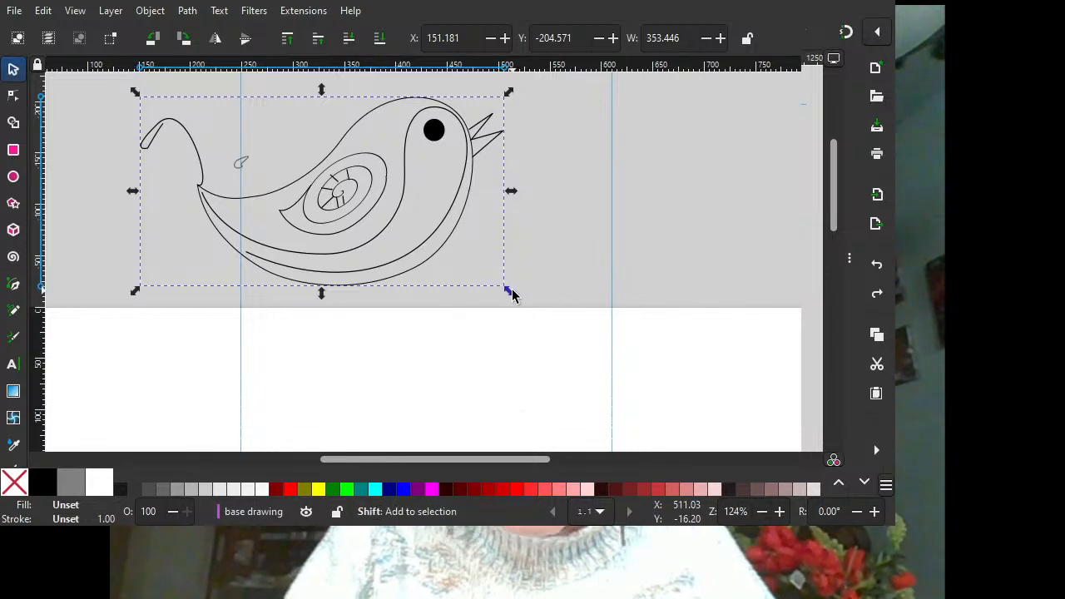
drag(511, 296, 379, 246)
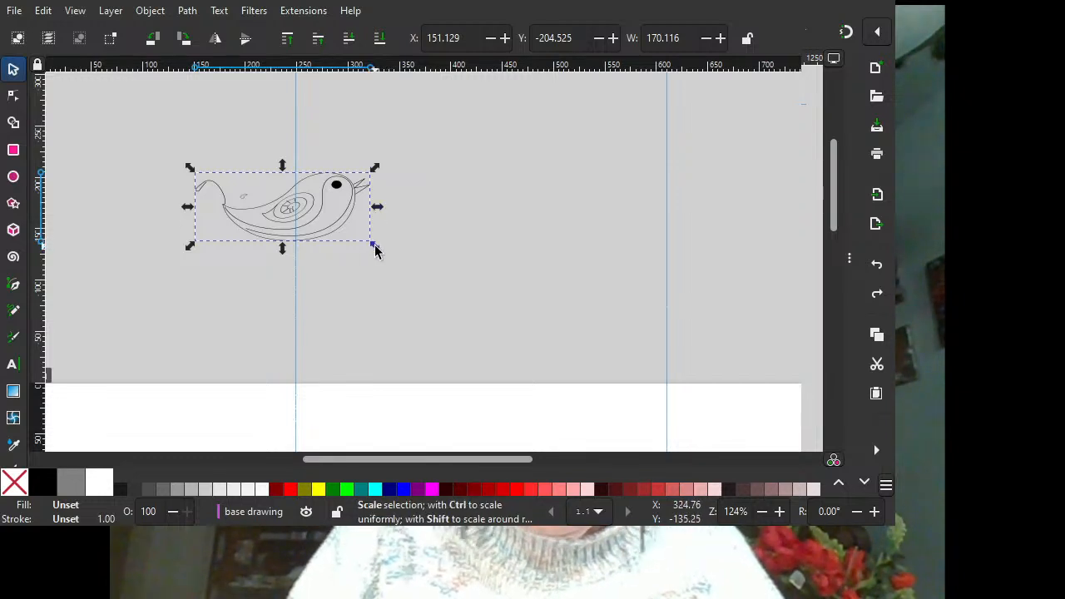
drag(375, 246, 463, 344)
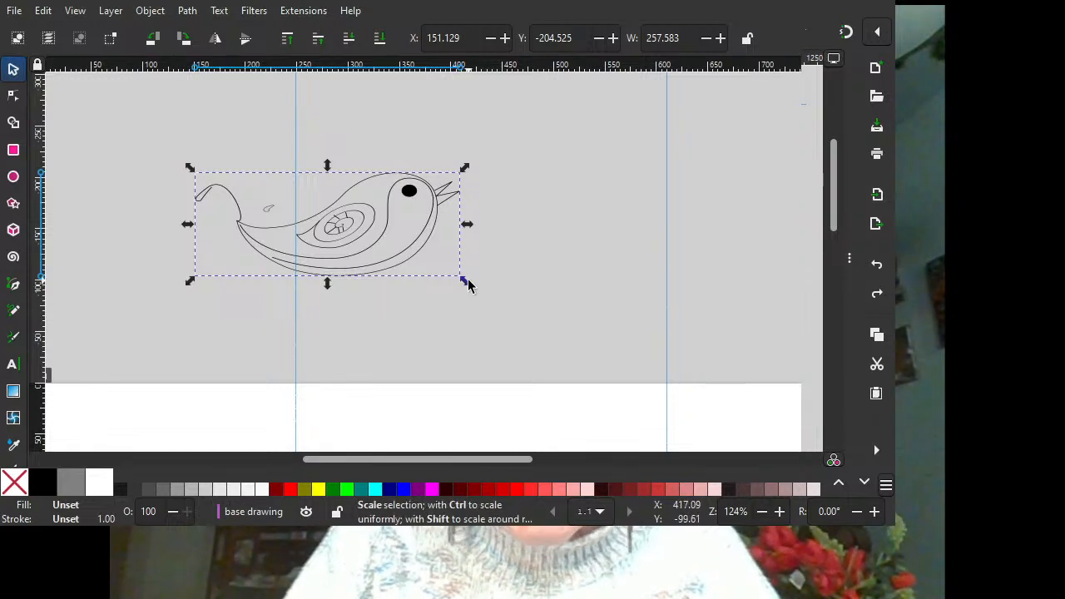
drag(466, 289, 544, 373)
Nudge the grouped bird horizontally in large and small increments toward the other bird, to X -70.871 px.
key(shift+Left)
key(shift+Left)
key(shift+Left)
key(shift+Left)
key(shift+Left)
key(shift+Left)
key(shift+Left)
key(shift+Left)
key(shift+Left)
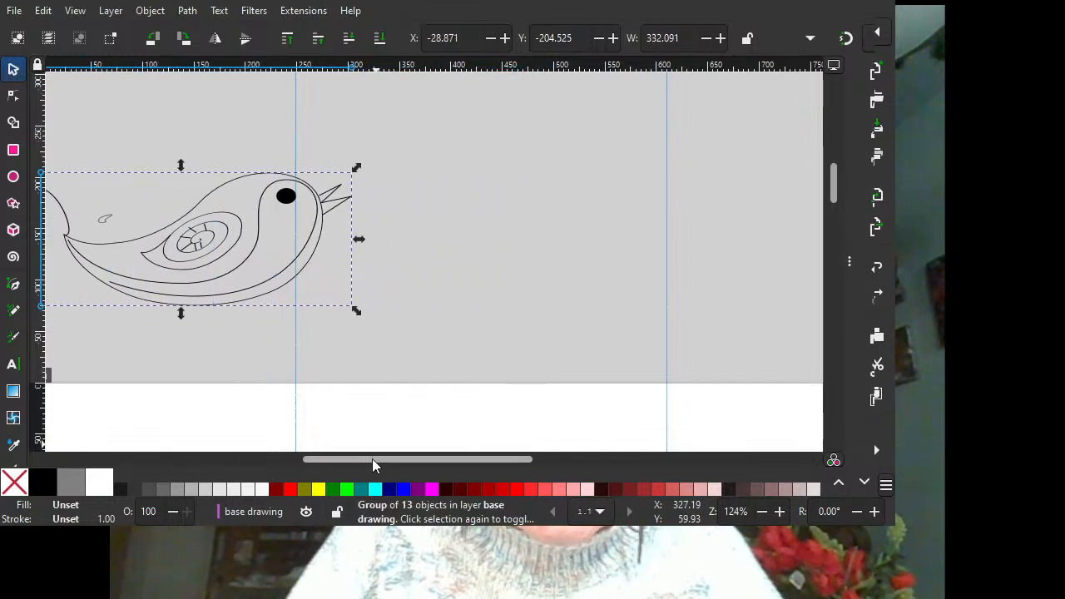
drag(372, 458, 331, 452)
key(Left)
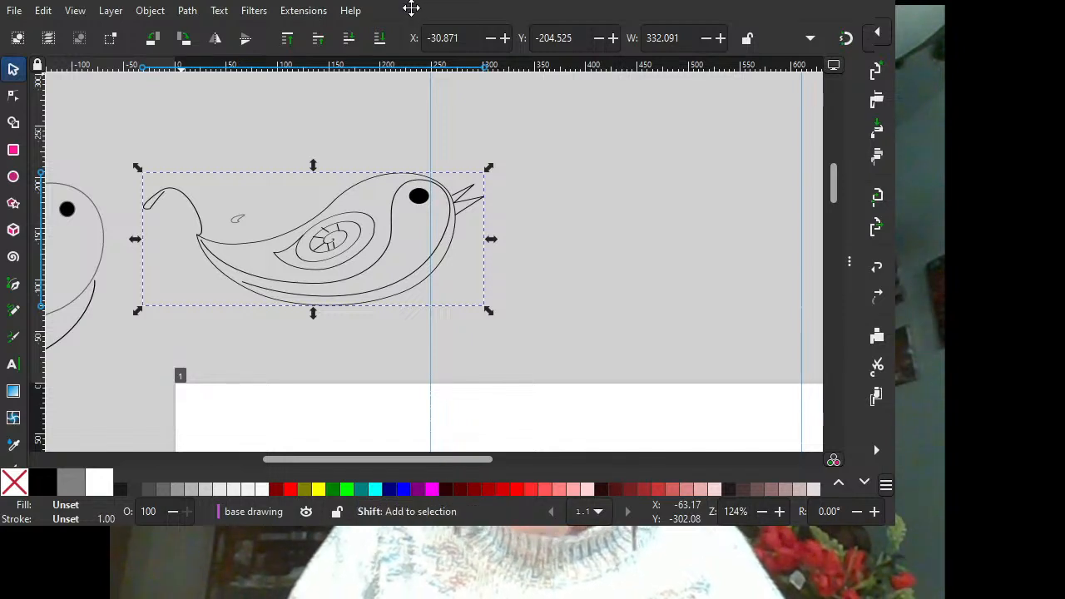
key(shift+Left)
key(shift+Left)
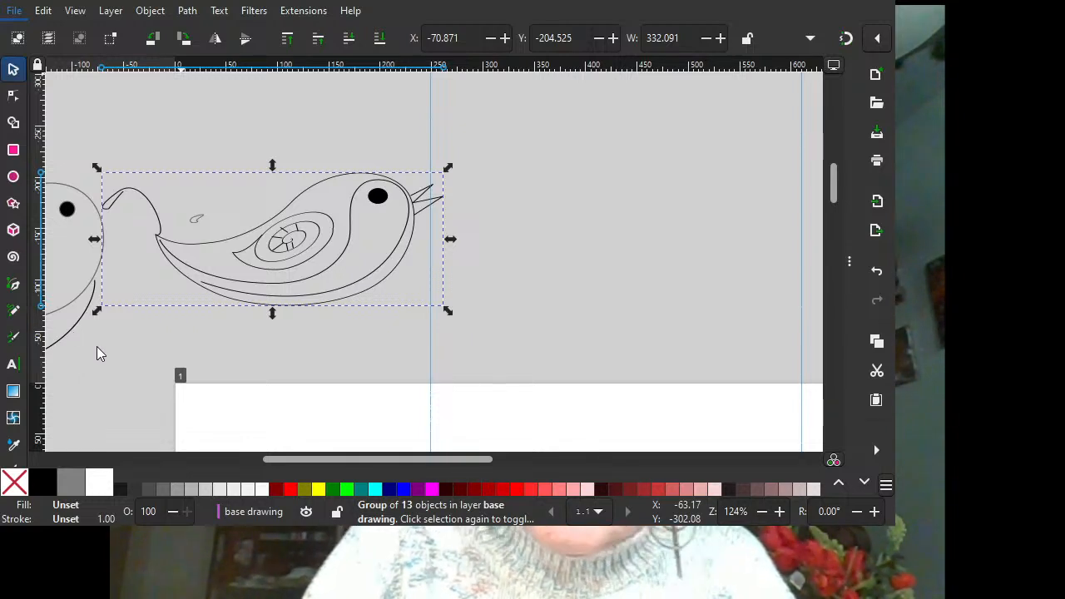
Nudge the grouped bird further in large increments over the other bird's head, to X -130.871 px.
key(Left)
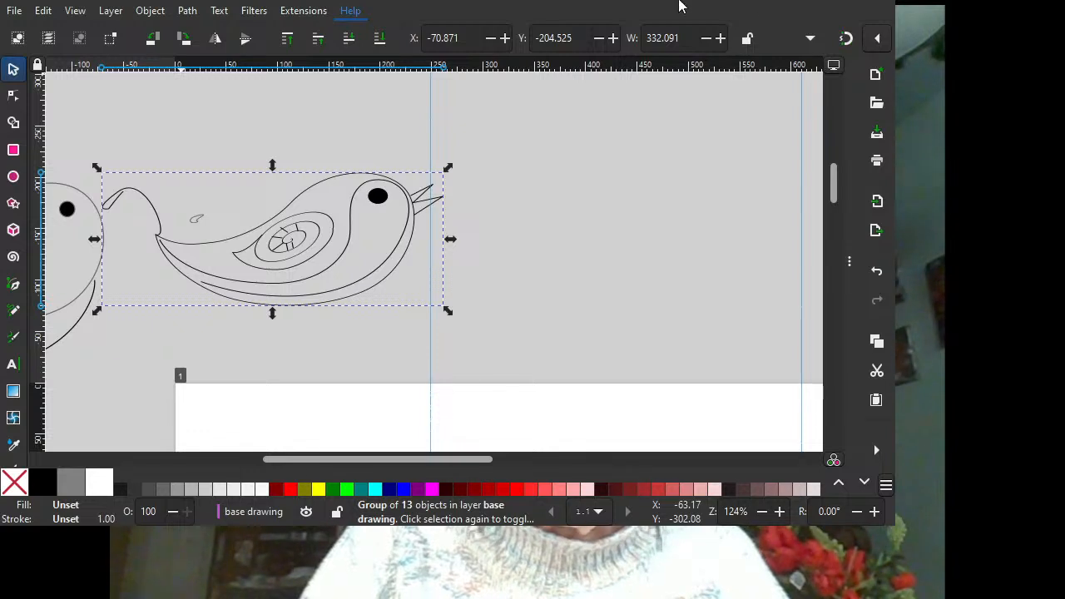
key(Escape)
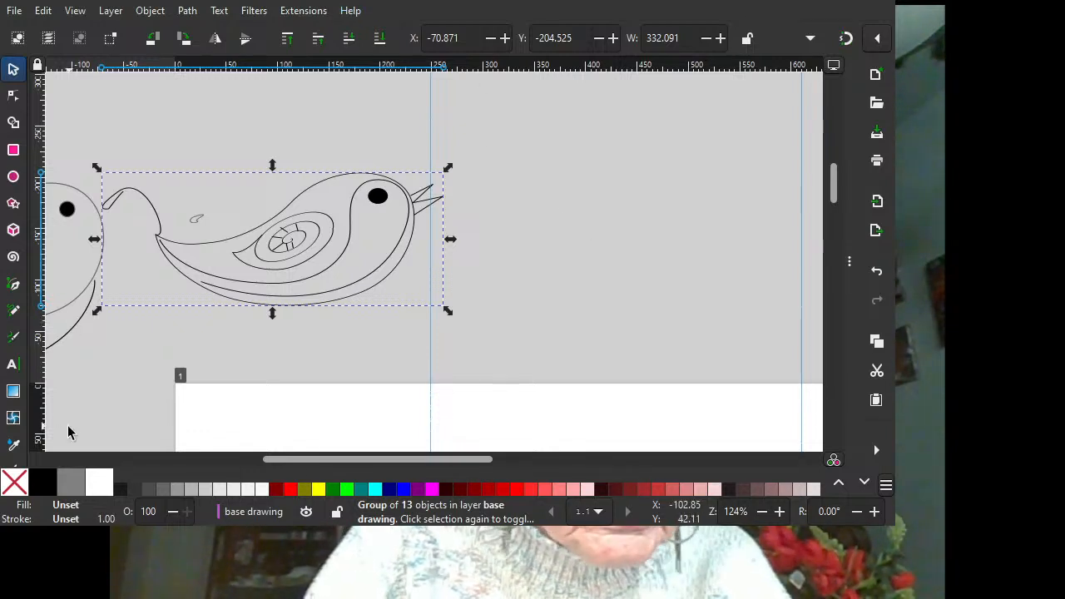
key(alt)
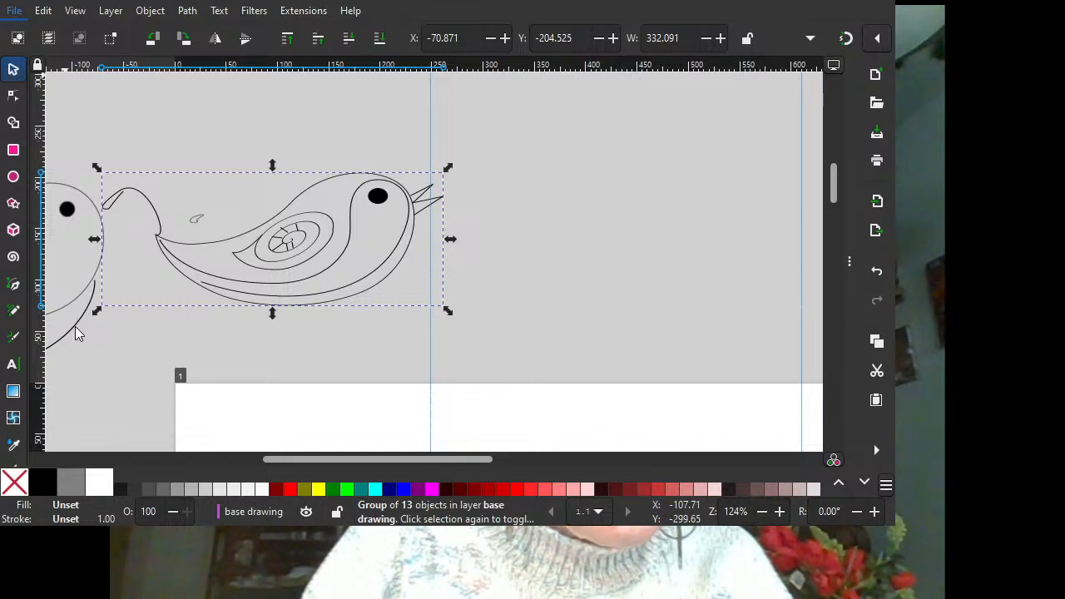
key(Escape)
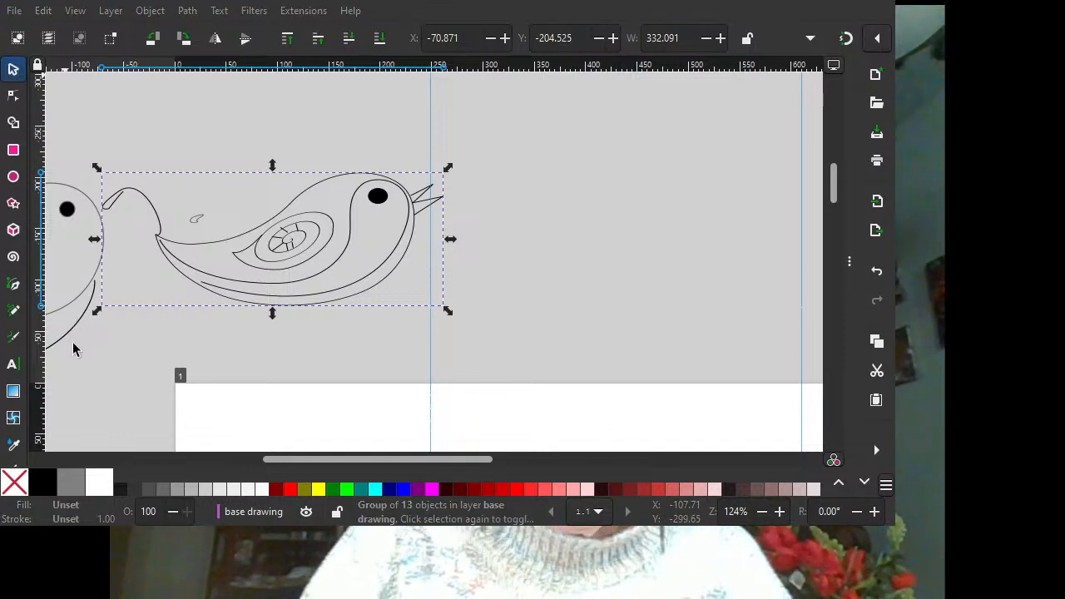
key(shift)
key(shift+Left)
key(shift+Left)
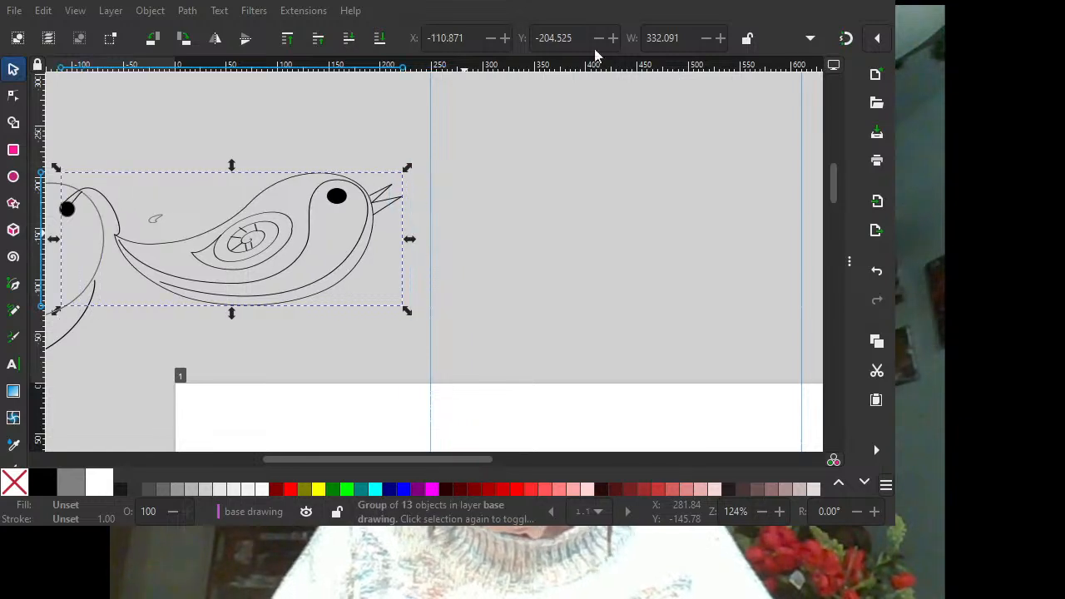
key(shift+Left)
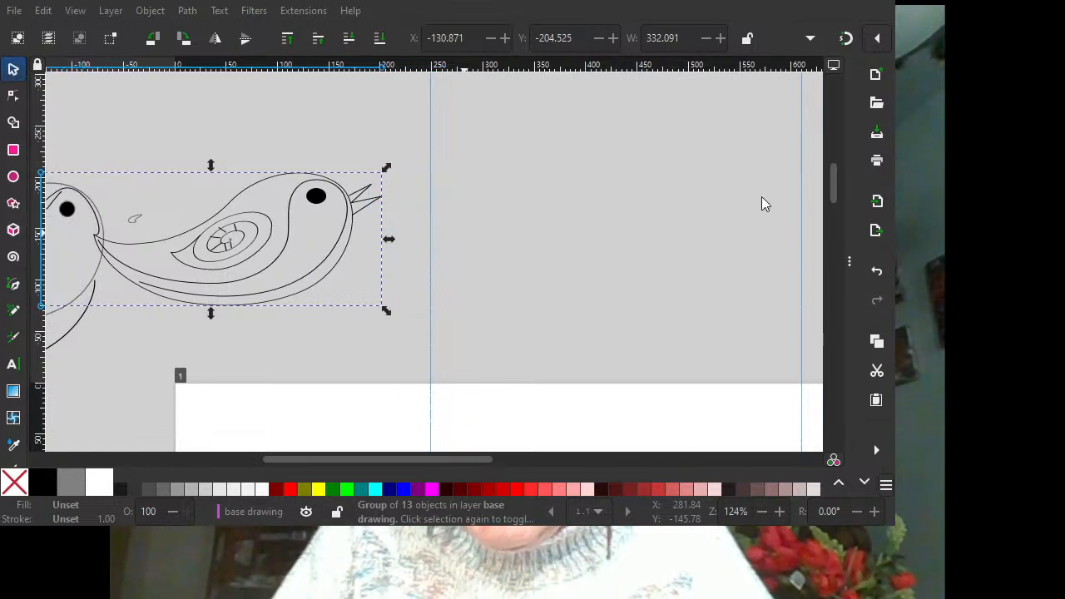
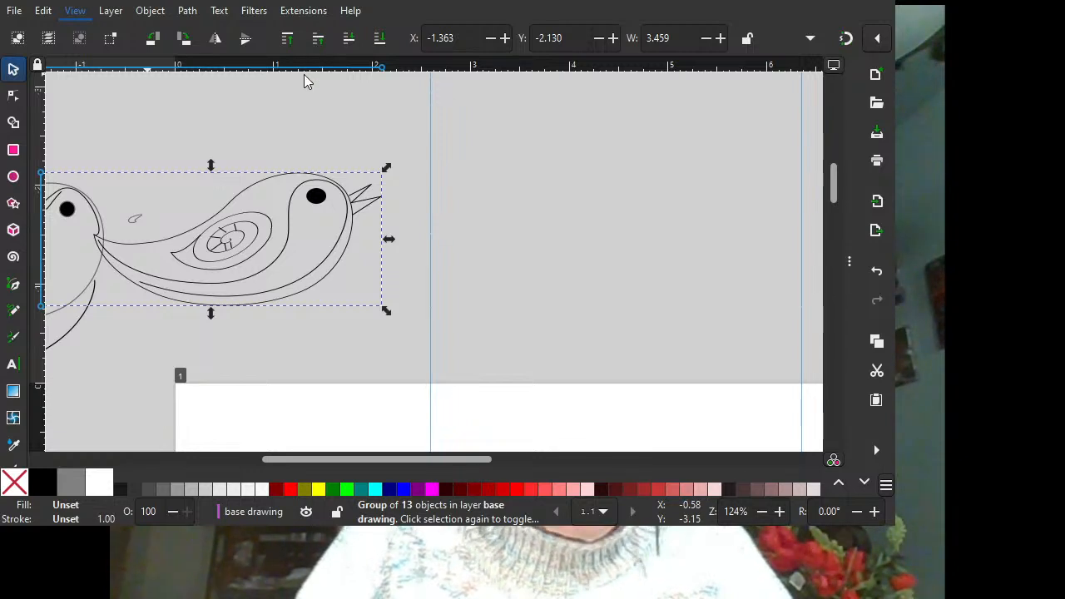
Move the grouped bird away from the other bird to about X 0.34, Y -1.82 in above the page.
key(1)
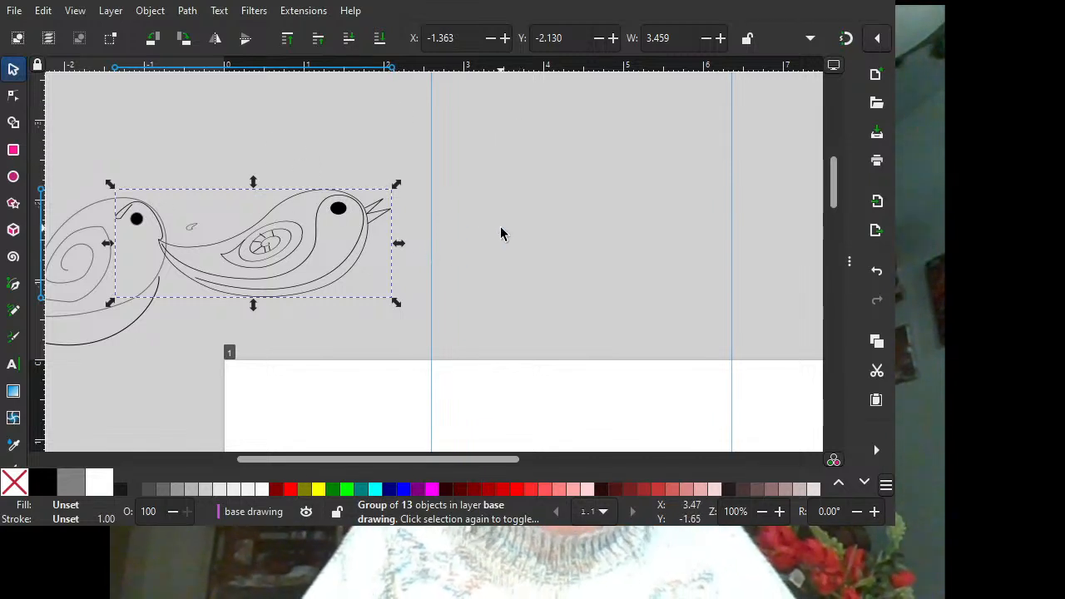
scroll(501, 230, down, 4)
scroll(501, 230, up, 2)
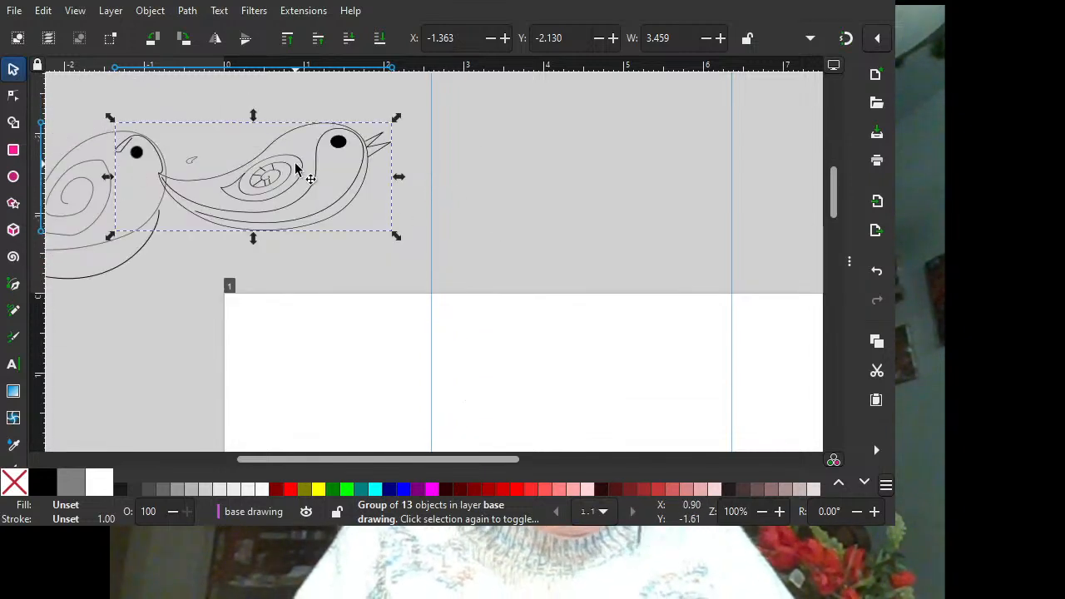
drag(317, 132, 453, 156)
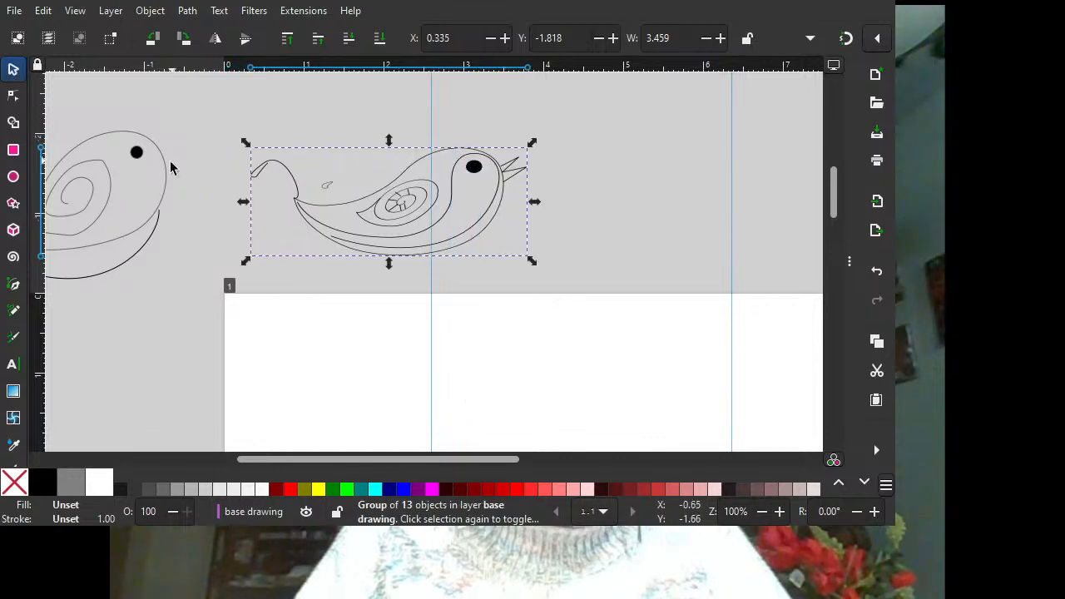
Try moving the wing spiral group off the bird on the page, and undo the move.
scroll(574, 259, down, 12)
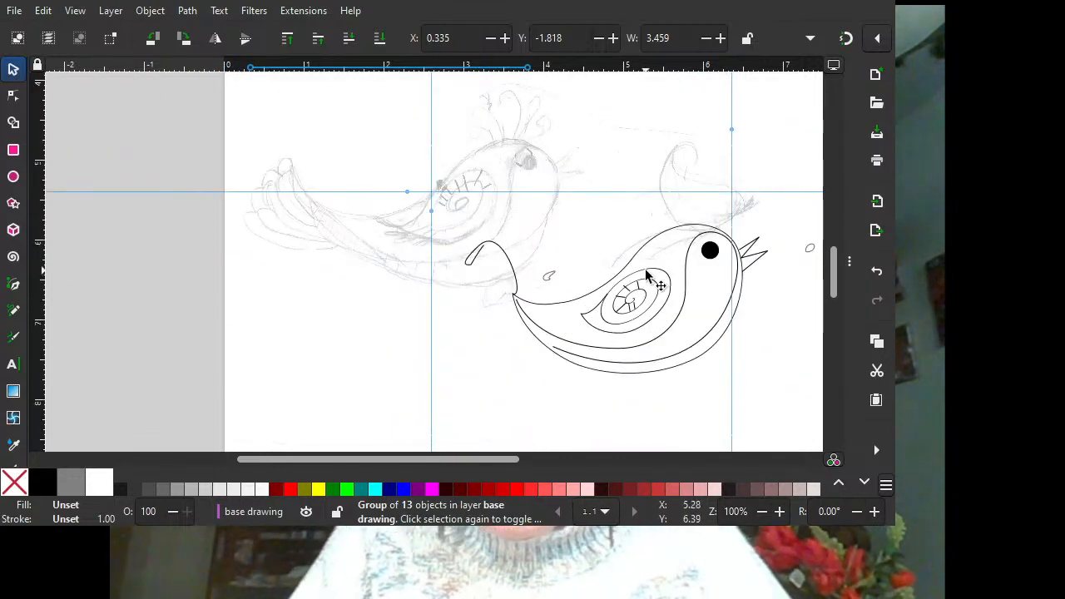
drag(640, 274, 516, 241)
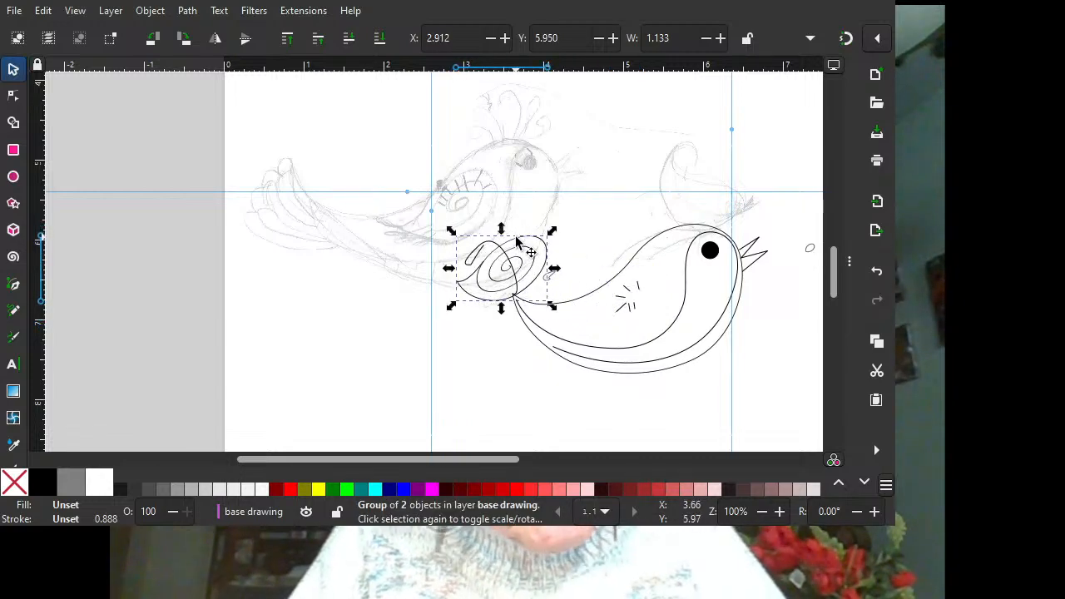
key(ctrl+z)
Copy and paste the grouped bird above the page, placing the duplicate at about X 3.14, Y -3.49 in.
drag(466, 460, 499, 457)
scroll(523, 137, up, 6)
scroll(523, 137, up, 10)
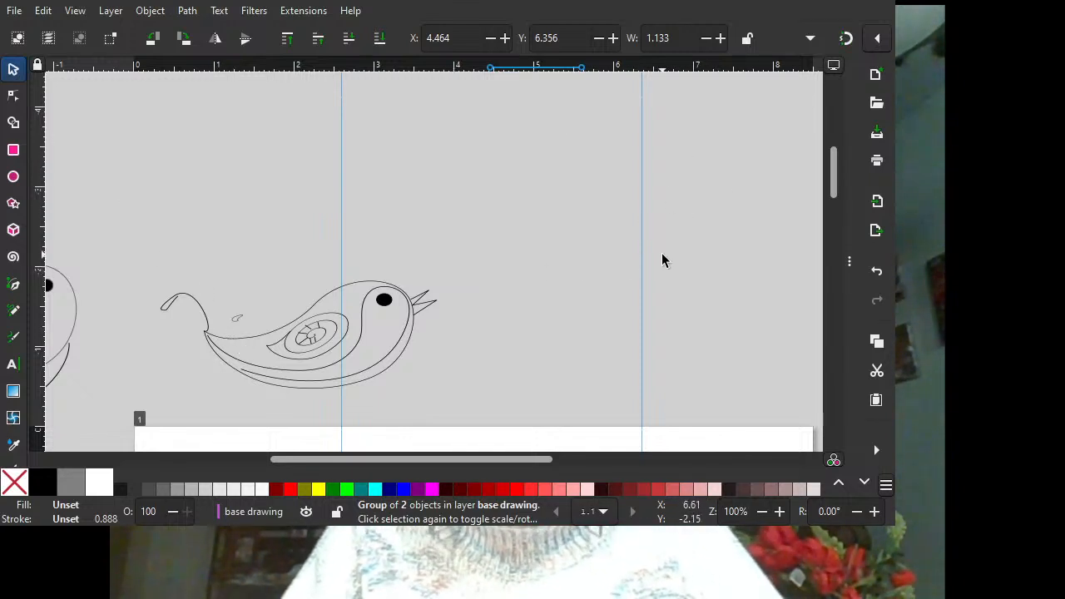
mouse_move(144, 246)
mouse_down()
mouse_move(228, 383)
mouse_move(470, 401)
mouse_up()
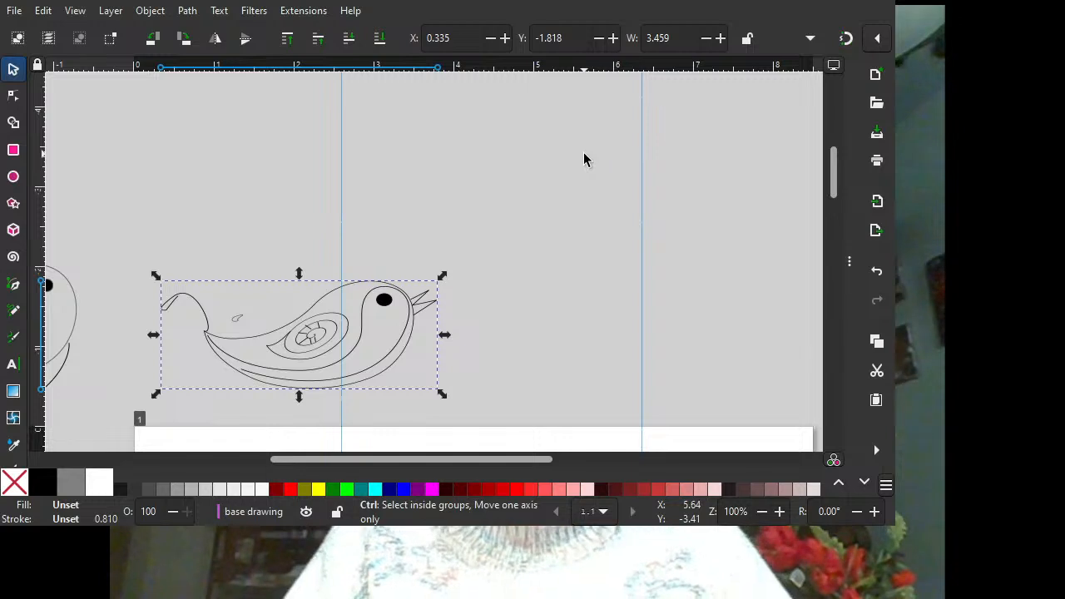
key(ctrl+v)
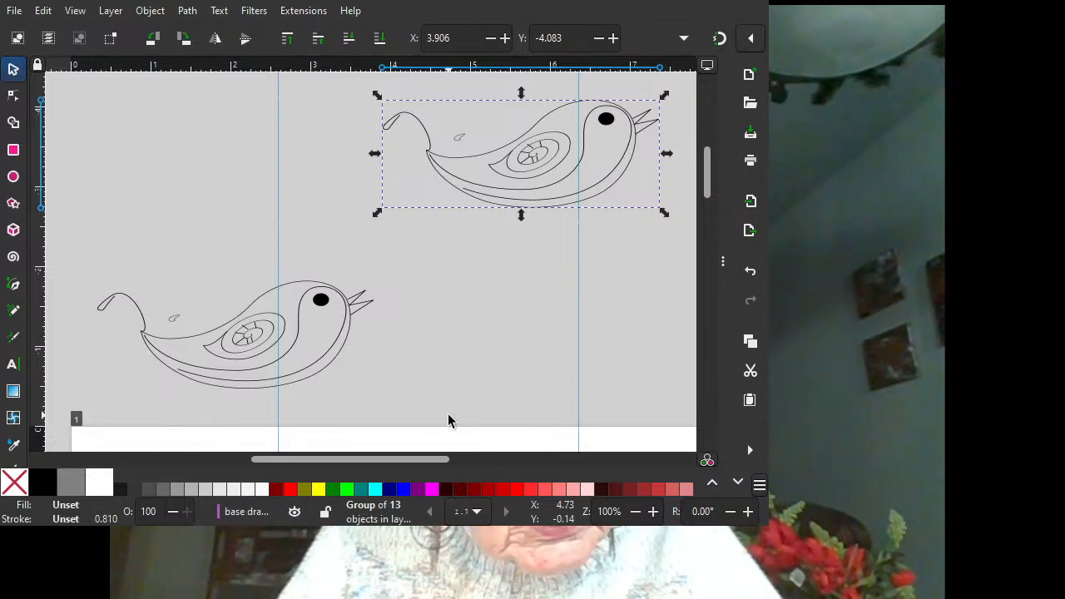
key(Escape)
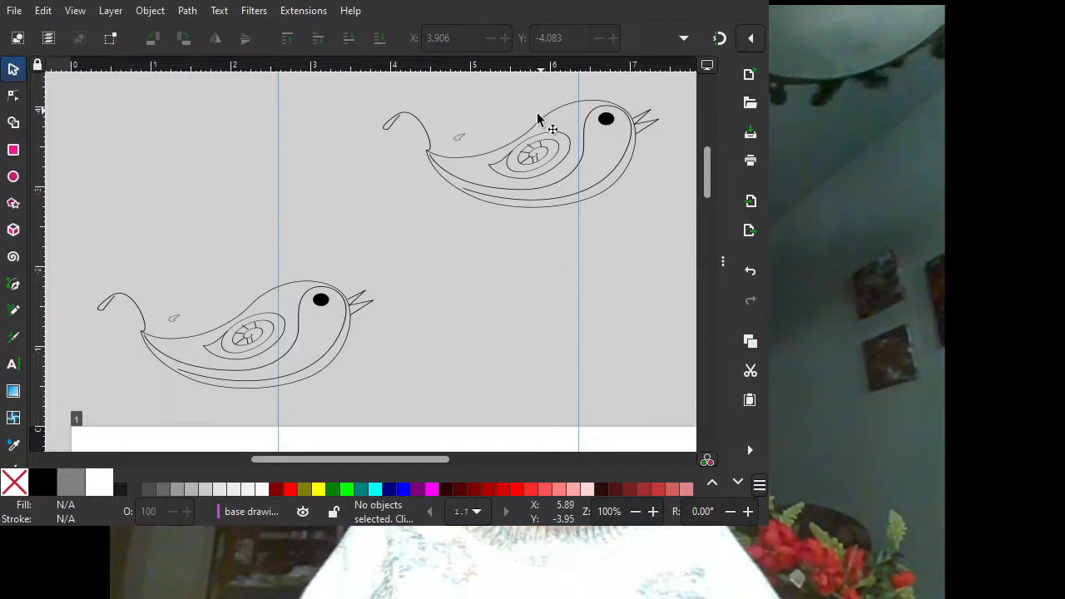
drag(541, 172, 434, 218)
Look over the bird drawing on the page and the empty area beneath it.
scroll(438, 330, down, 10)
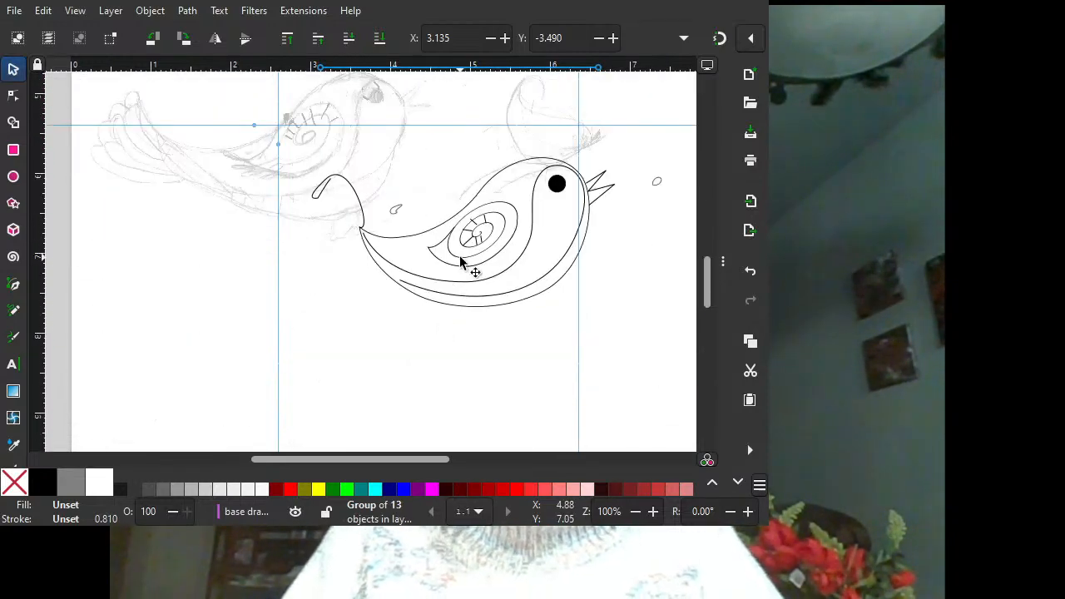
scroll(410, 213, down, 2)
scroll(410, 212, down, 6)
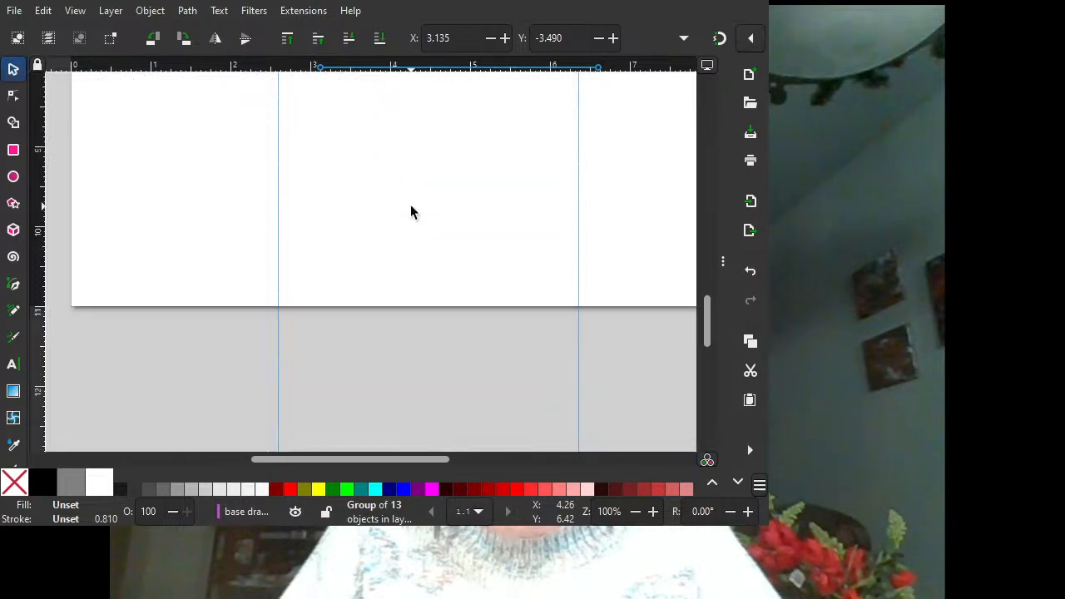
scroll(410, 212, up, 2)
scroll(410, 213, up, 4)
scroll(411, 212, down, 4)
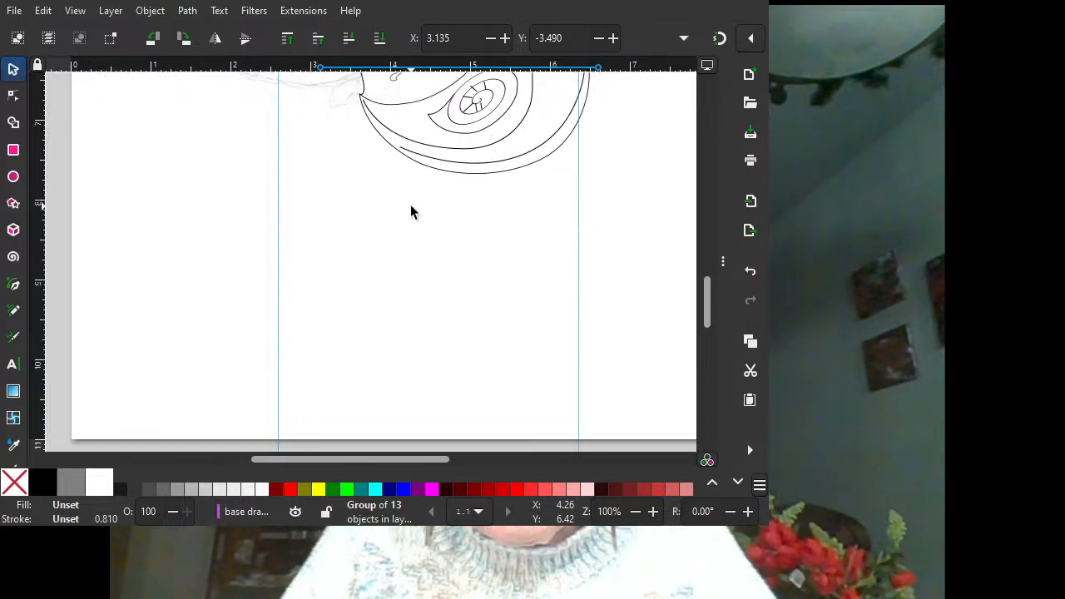
scroll(407, 212, up, 4)
scroll(406, 213, up, 4)
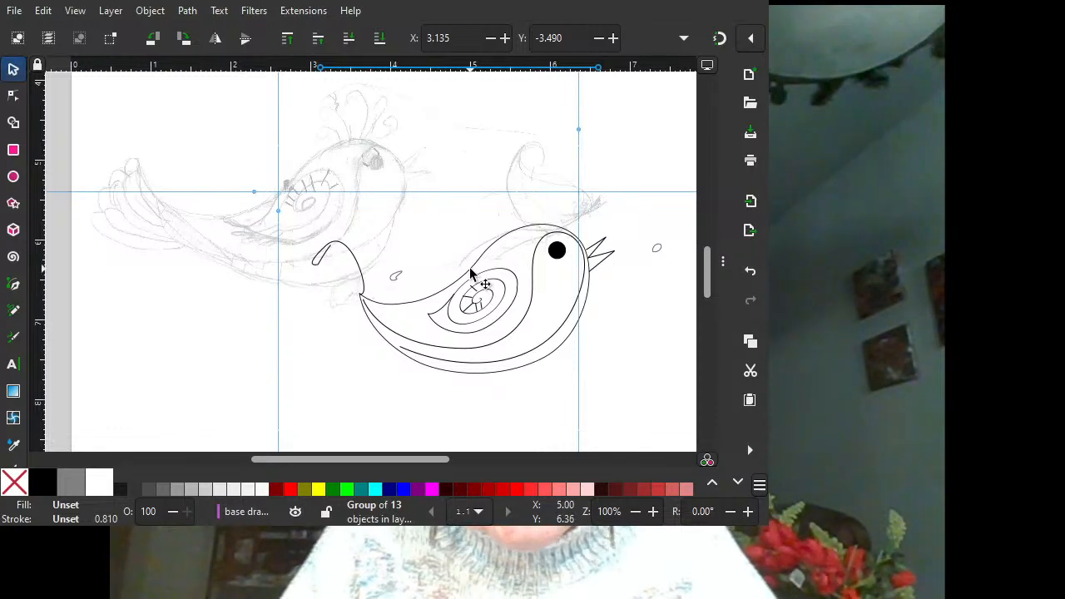
scroll(471, 273, down, 4)
scroll(470, 274, down, 4)
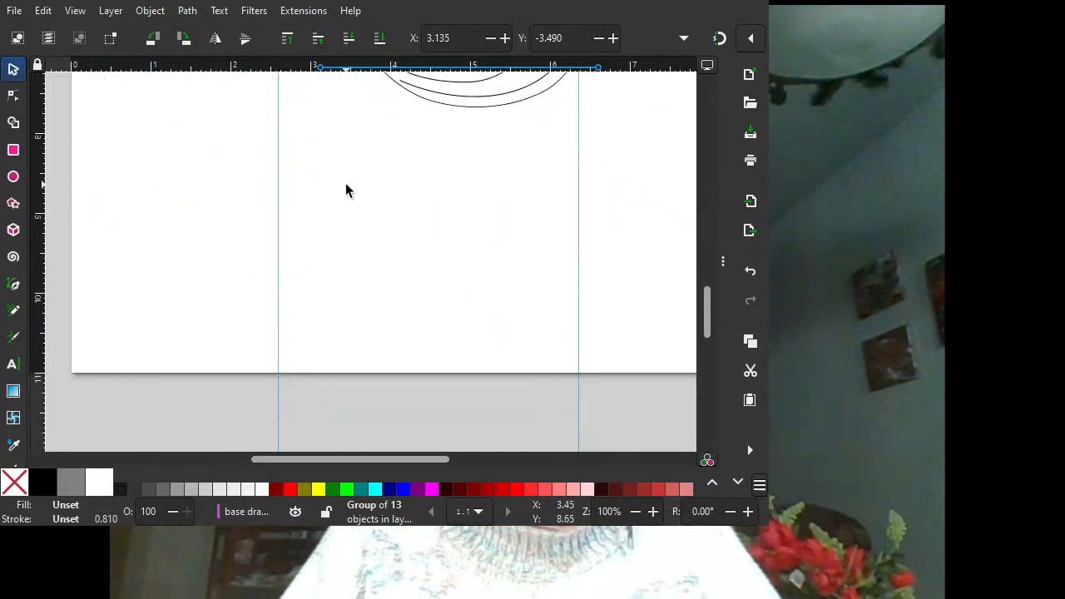
Draw an ellipse with radii of about 1.70 by 0.87 in in the empty area below the bird, and delete it.
click(13, 177)
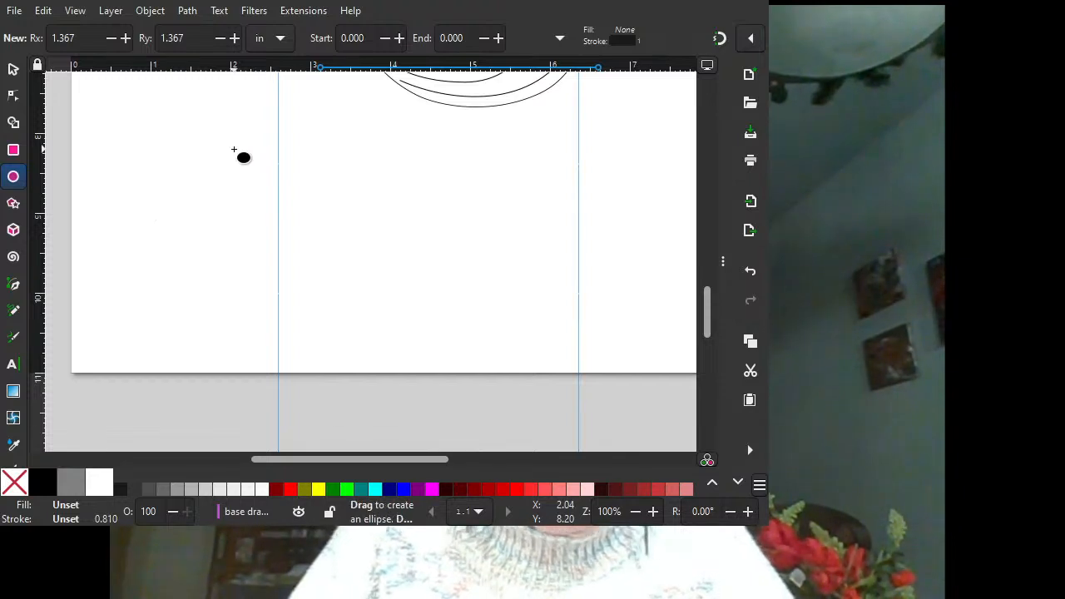
drag(246, 154, 506, 288)
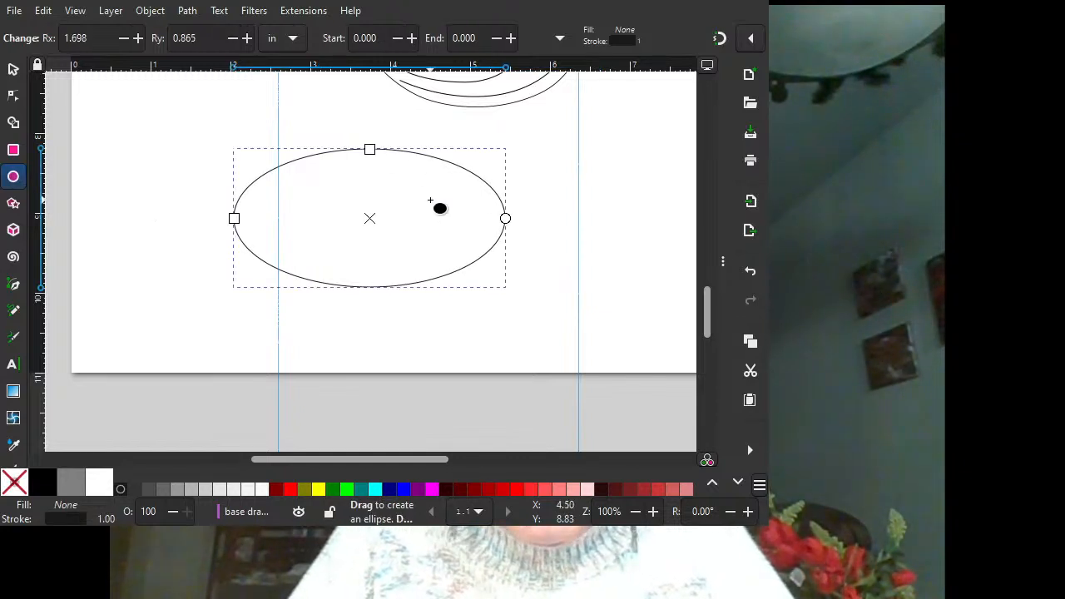
scroll(435, 204, down, 4)
scroll(434, 204, up, 4)
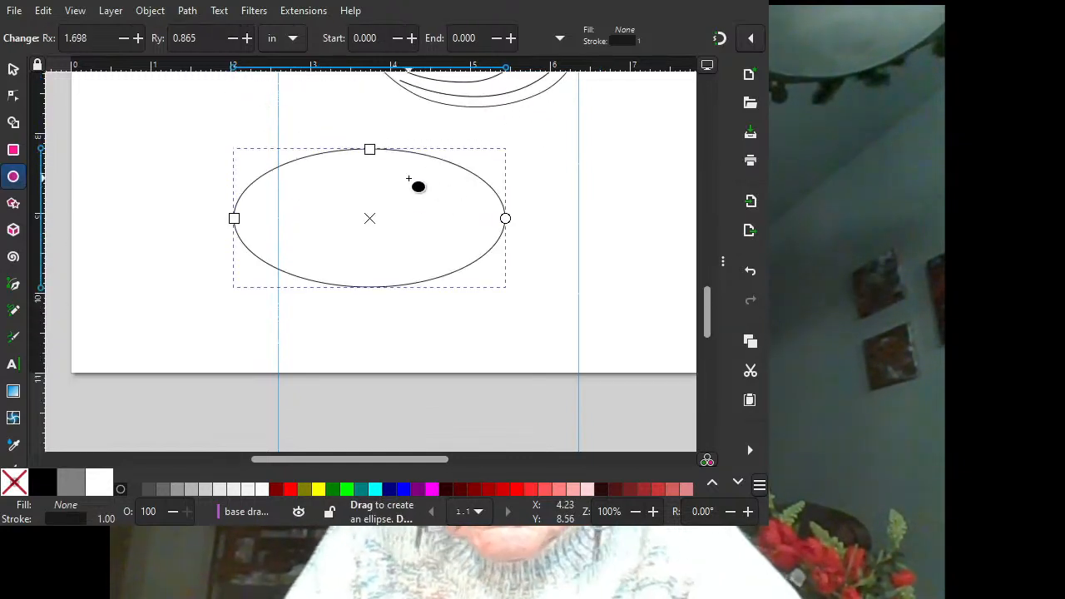
key(Delete)
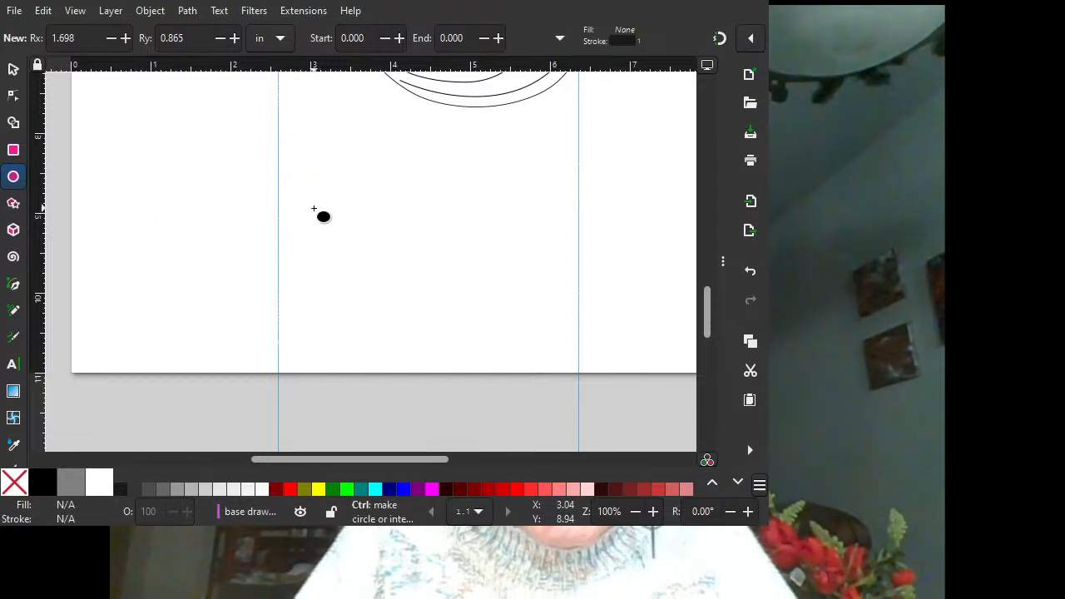
Draw a small ellipse with radii of about 0.67 by 0.42 in and an overlapping circle of about 1.30 in radius below the bird.
drag(303, 204, 369, 241)
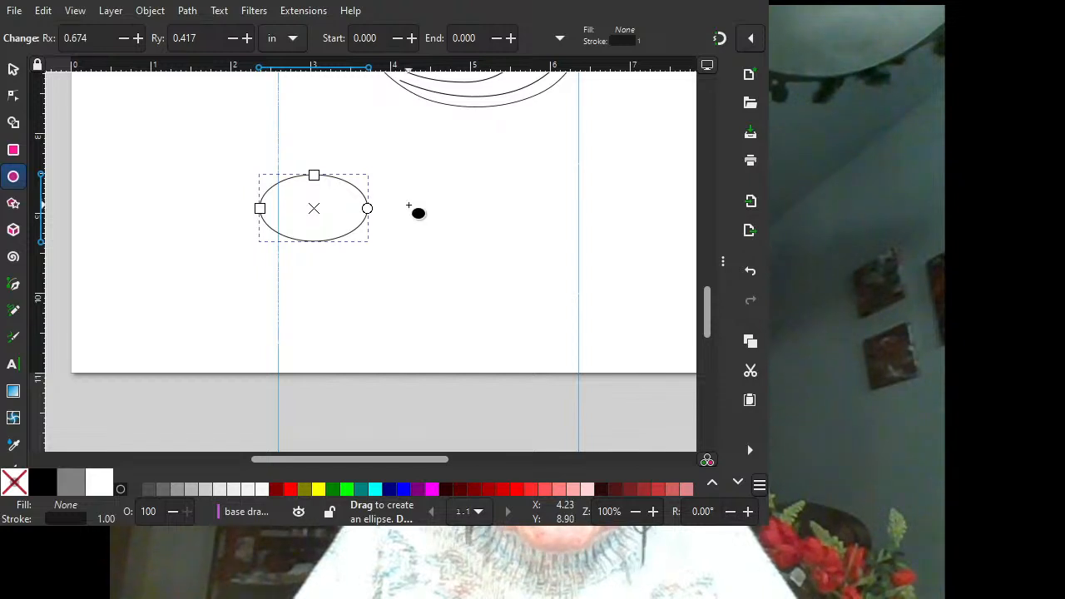
drag(408, 205, 512, 312)
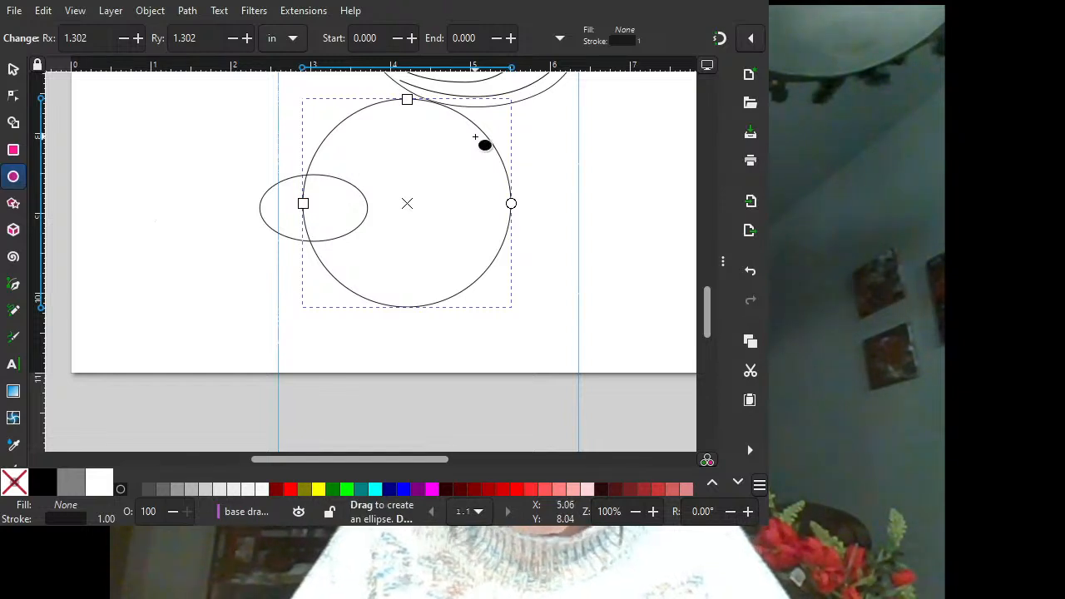
scroll(501, 181, up, 2)
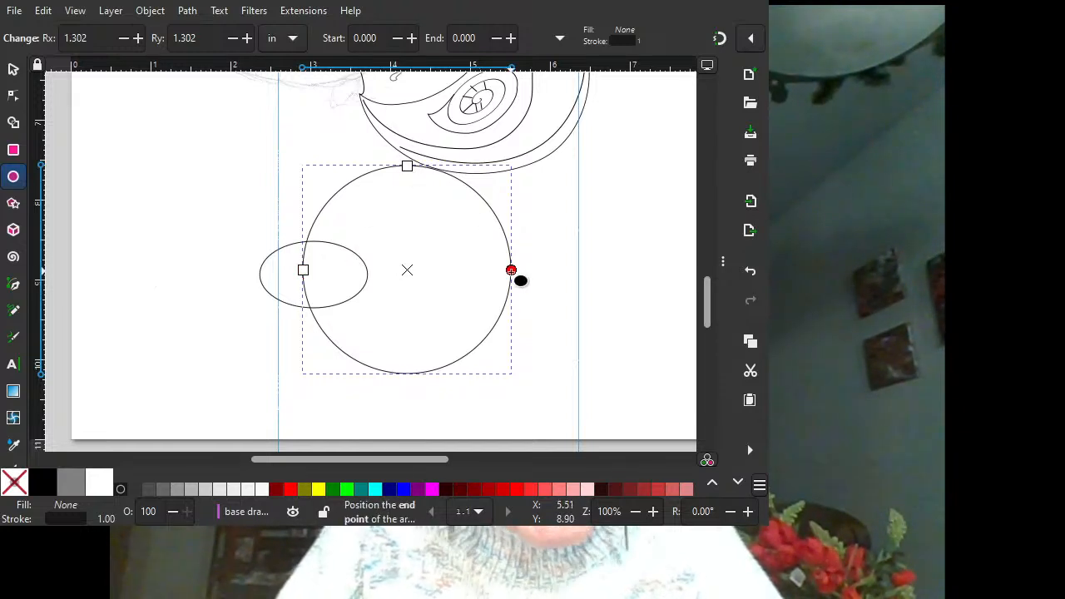
Delete the small ellipse and move the circle away from the bird to about X 0.94, Y 7.51 in.
click(14, 70)
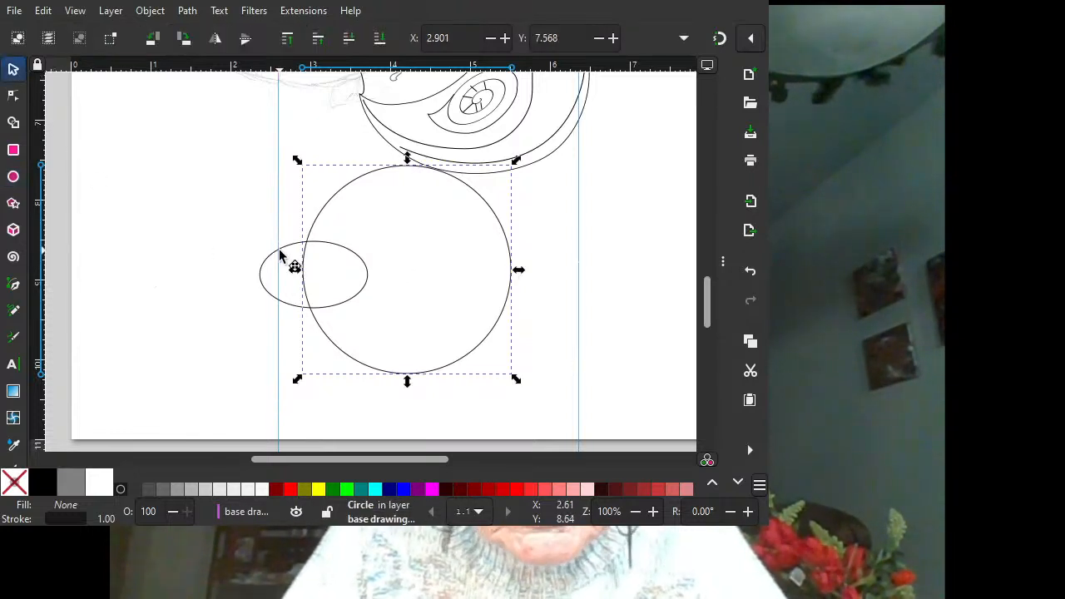
click(282, 254)
key(Delete)
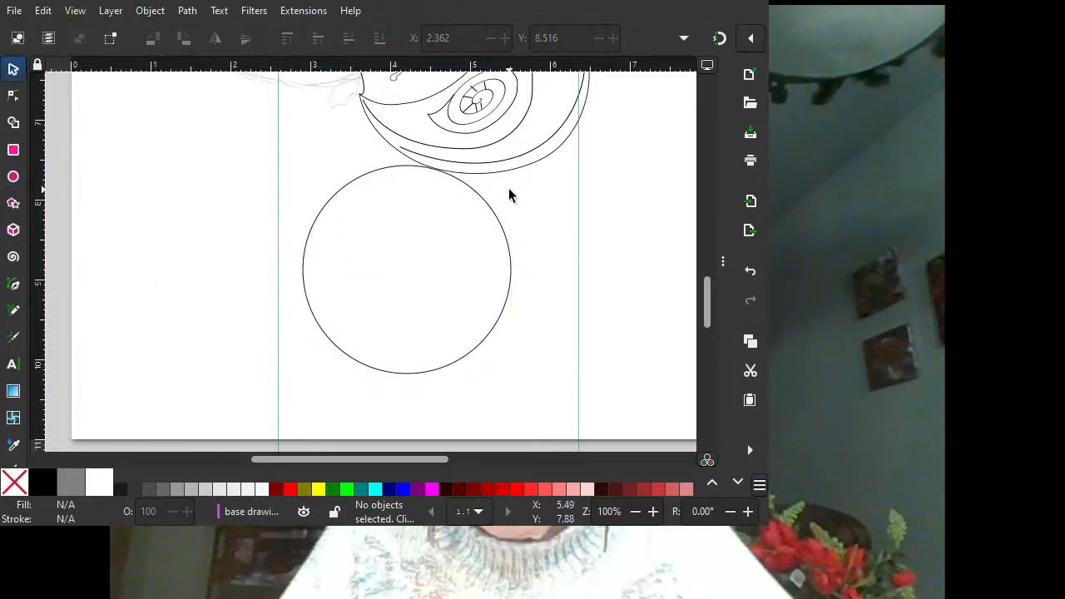
drag(494, 217, 330, 221)
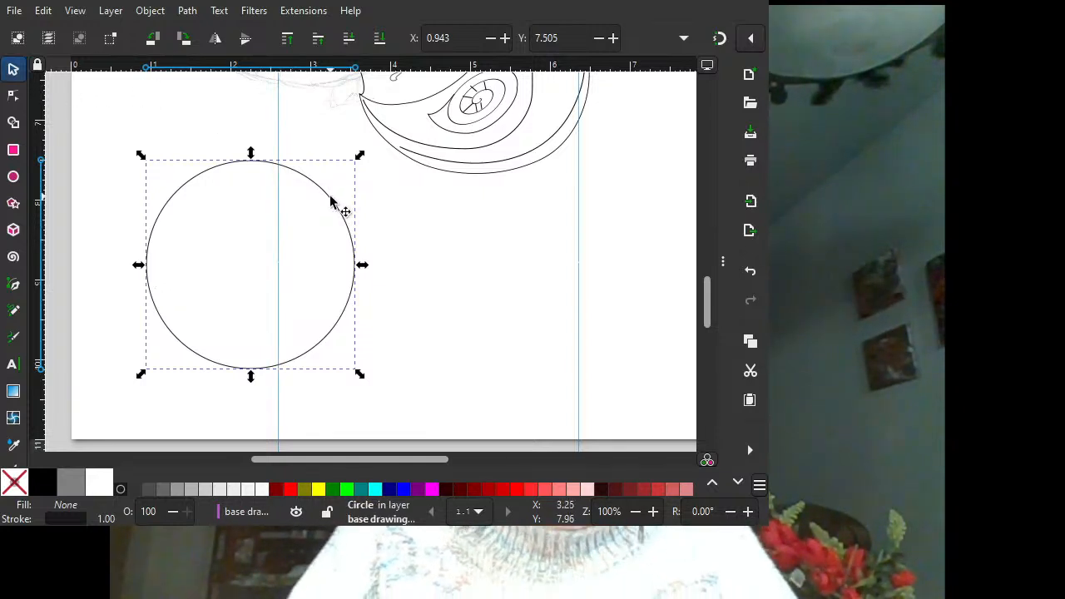
Try turning the circle into an open arc by moving its arc end points with the Node tool, and undo the changes.
click(13, 95)
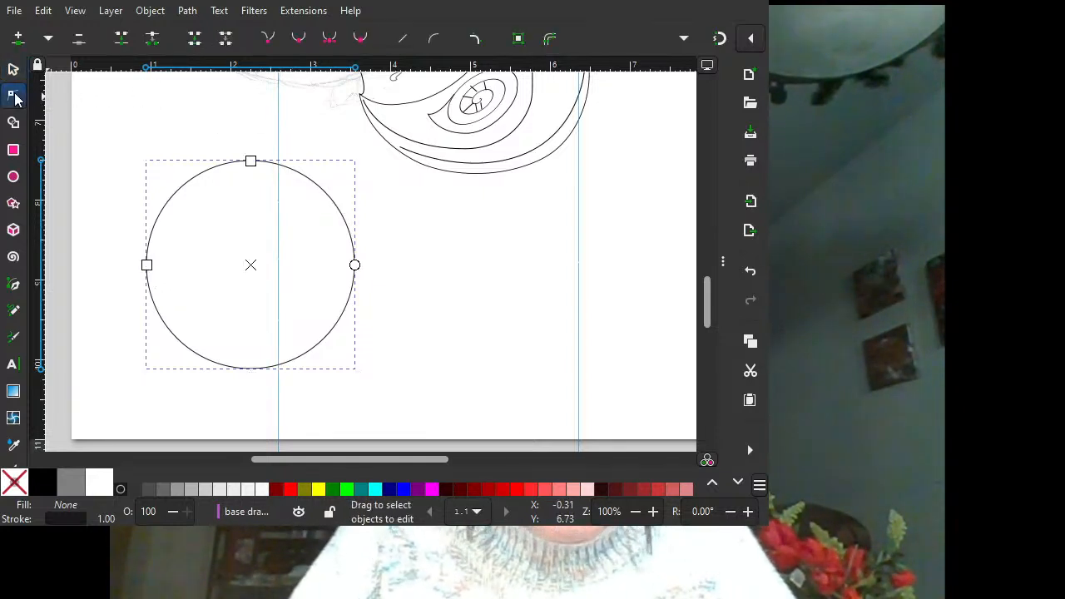
drag(355, 265, 181, 269)
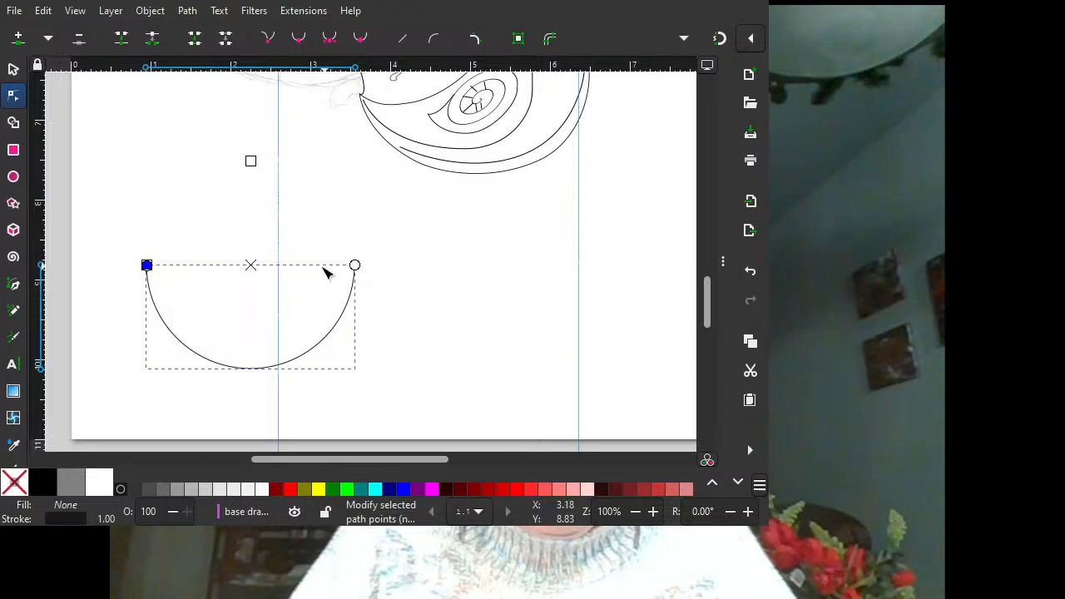
drag(150, 268, 393, 274)
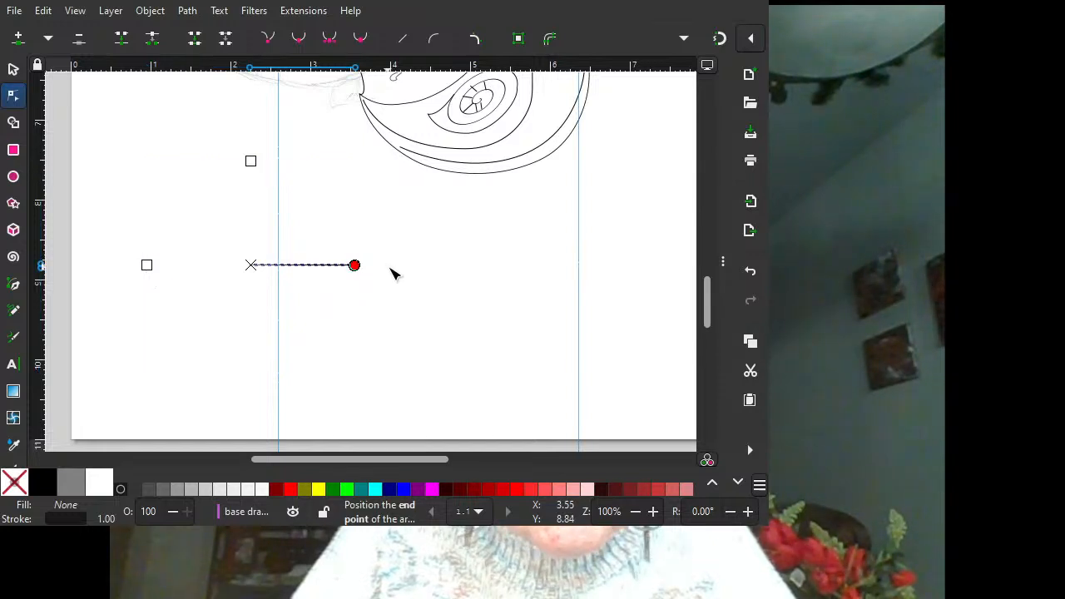
click(251, 162)
click(147, 265)
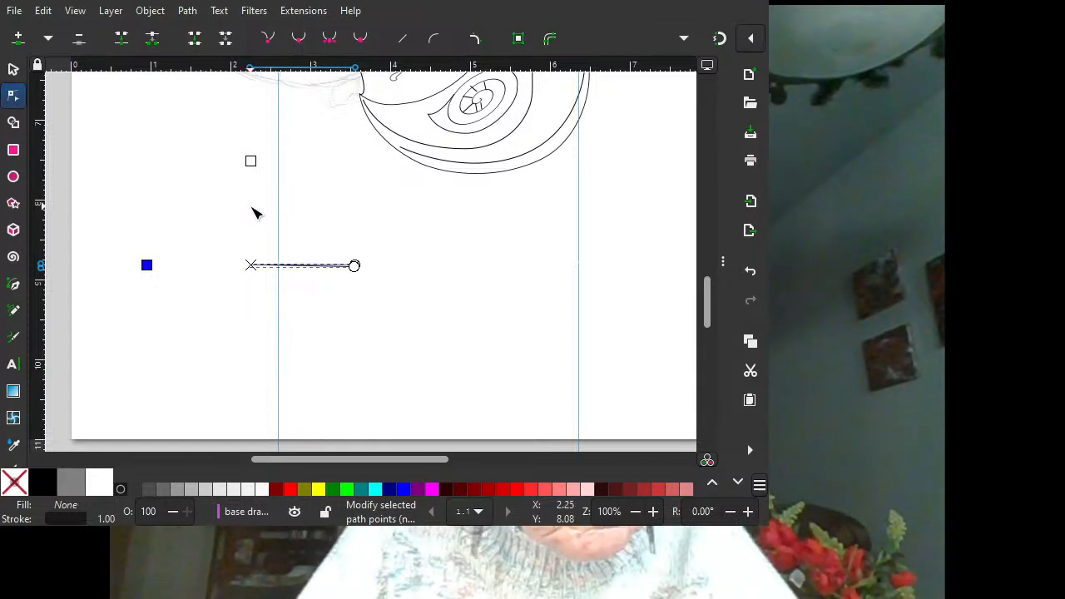
key(ctrl+z)
key(ctrl+z)
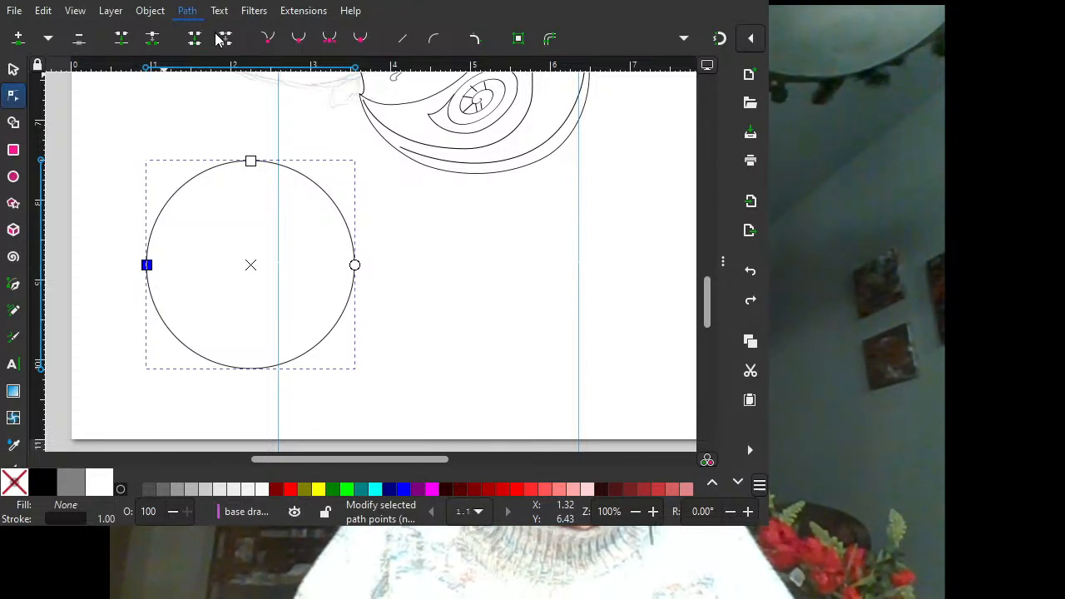
Convert the circle to a path and select each of its four nodes in turn to show their handles.
key(shift+ctrl+c)
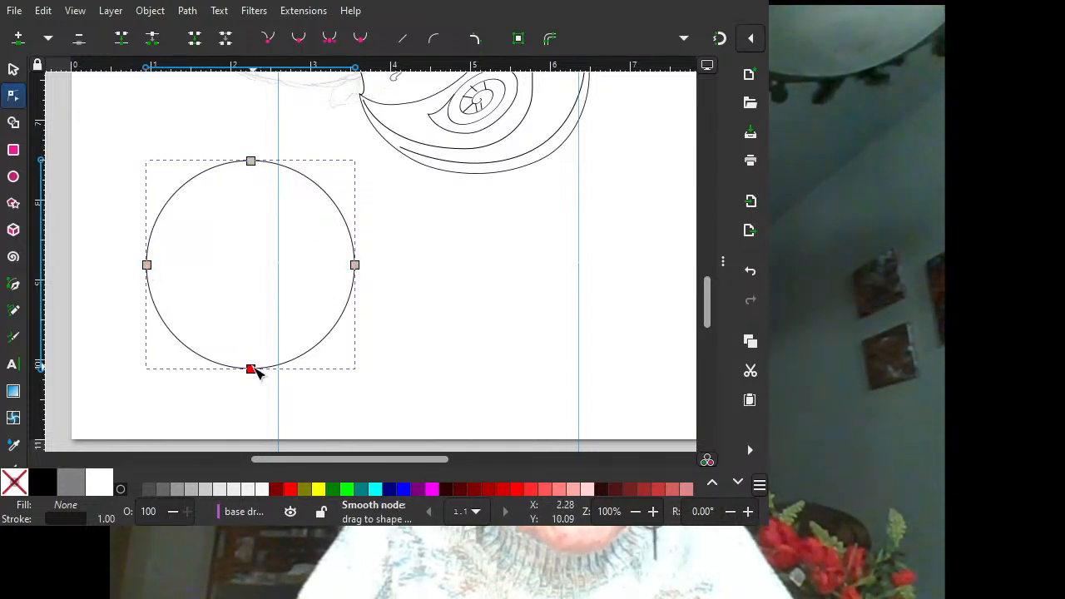
click(355, 267)
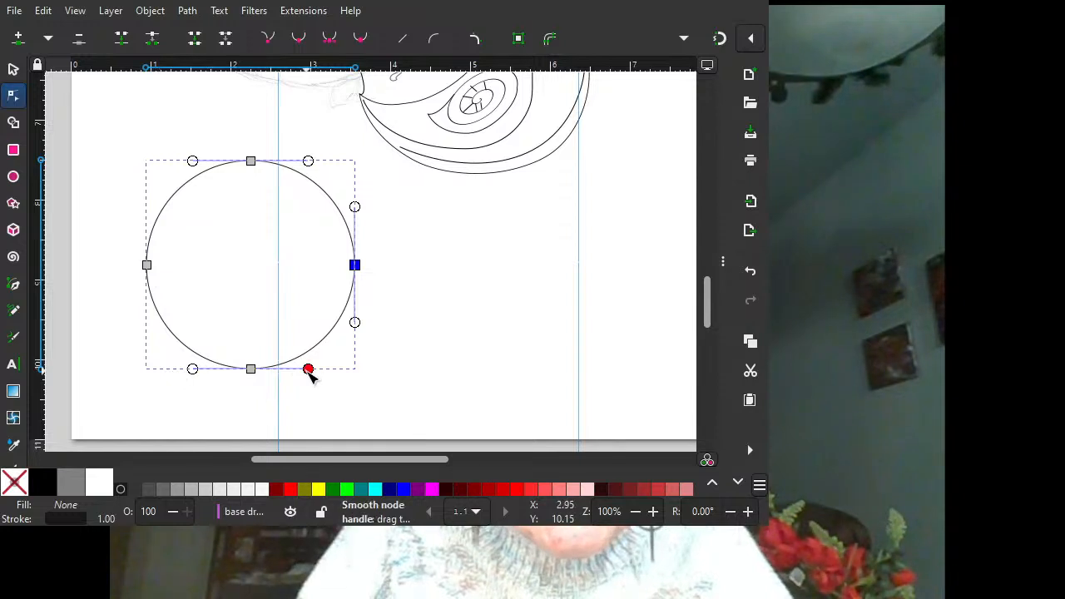
click(147, 265)
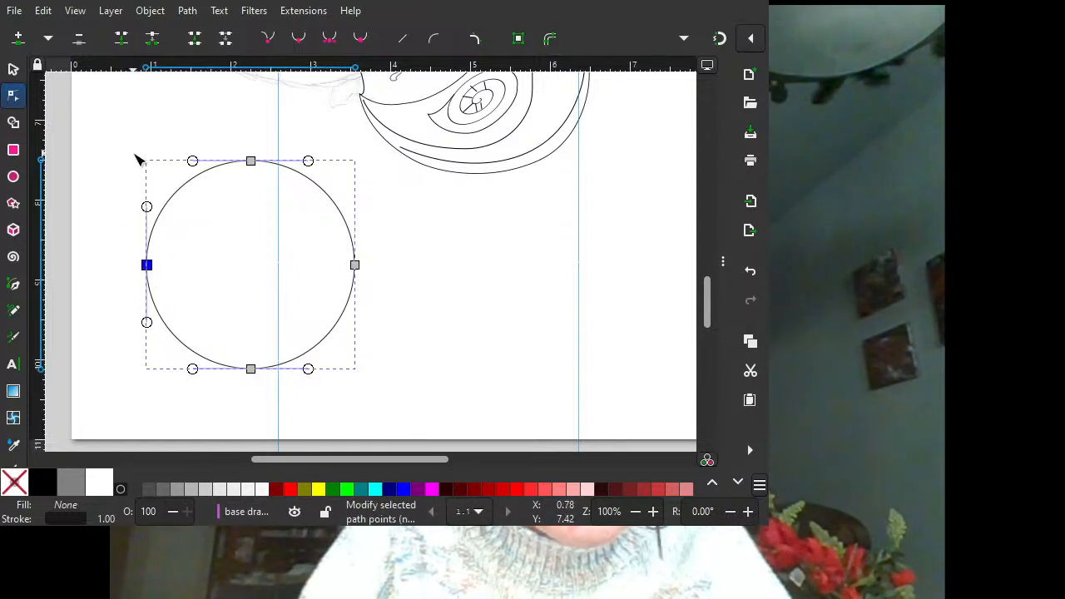
click(251, 162)
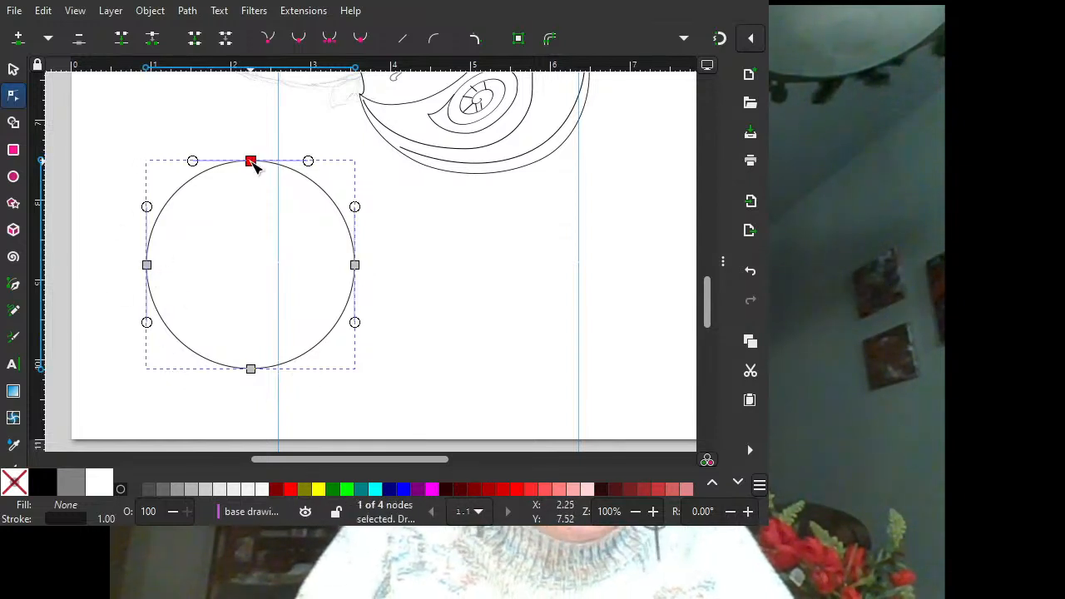
click(356, 264)
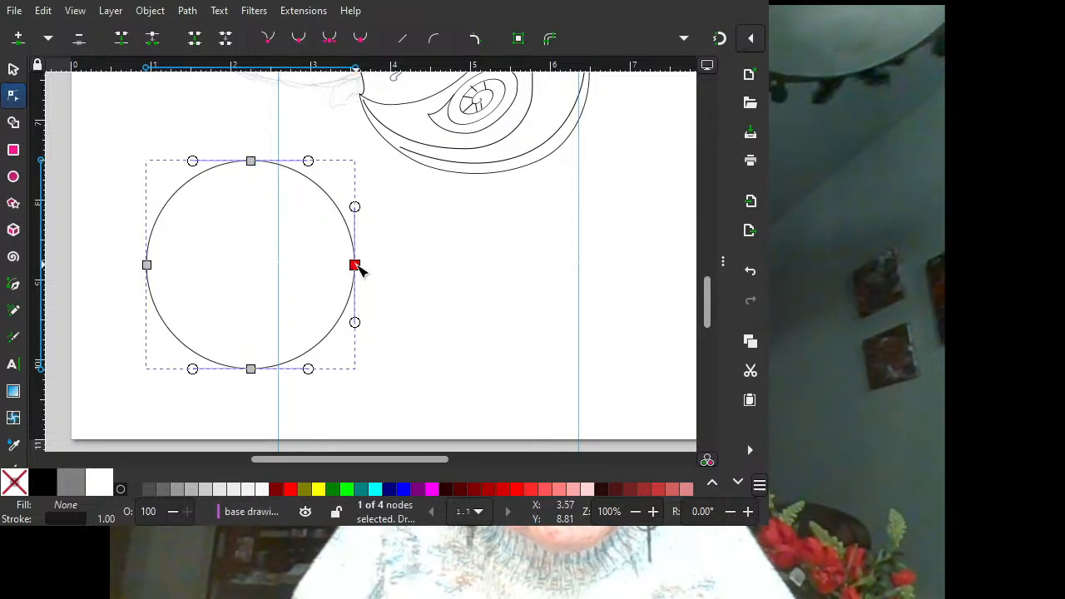
click(251, 162)
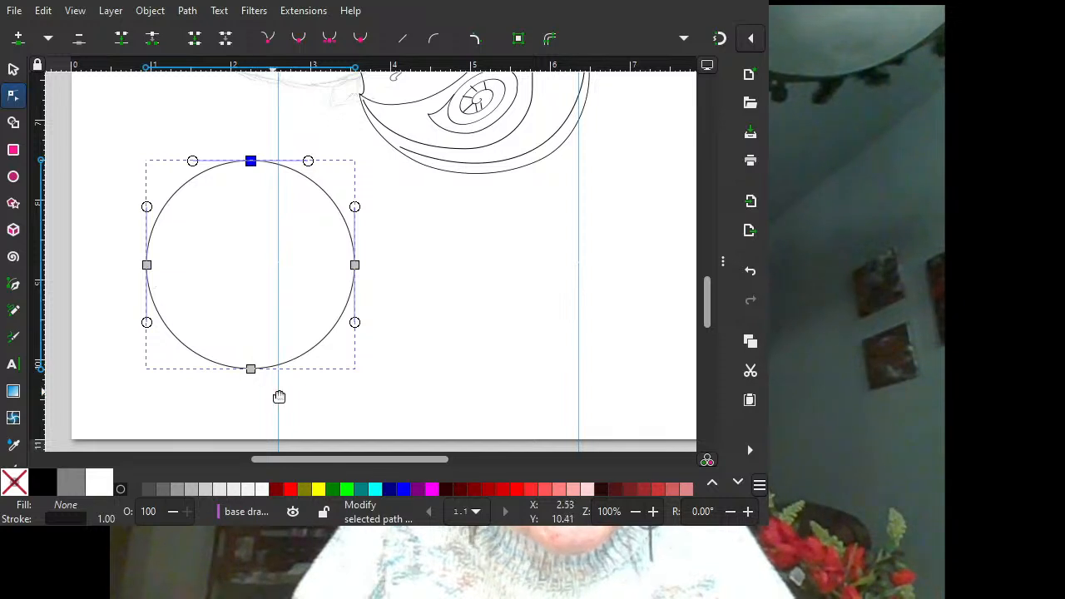
click(250, 369)
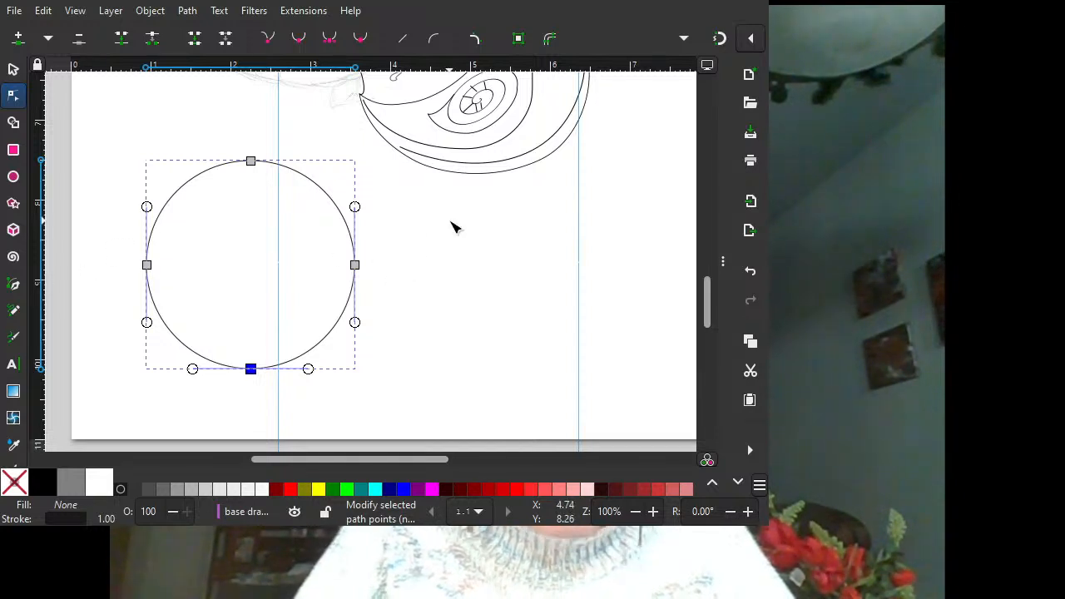
click(439, 252)
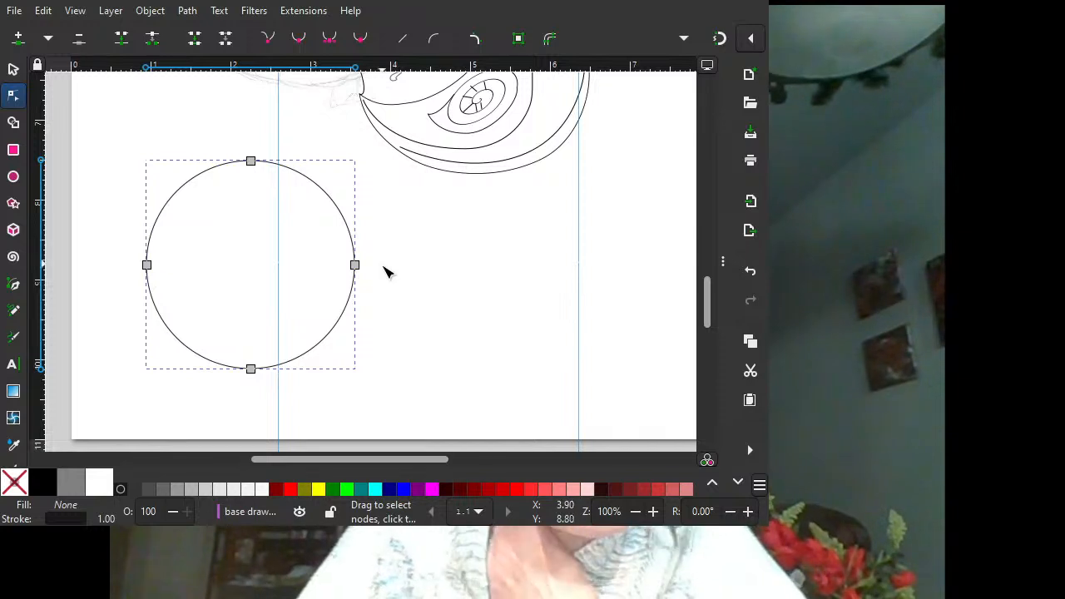
Distort the circle path by pulling out one handle each of its right and bottom smooth nodes.
click(356, 265)
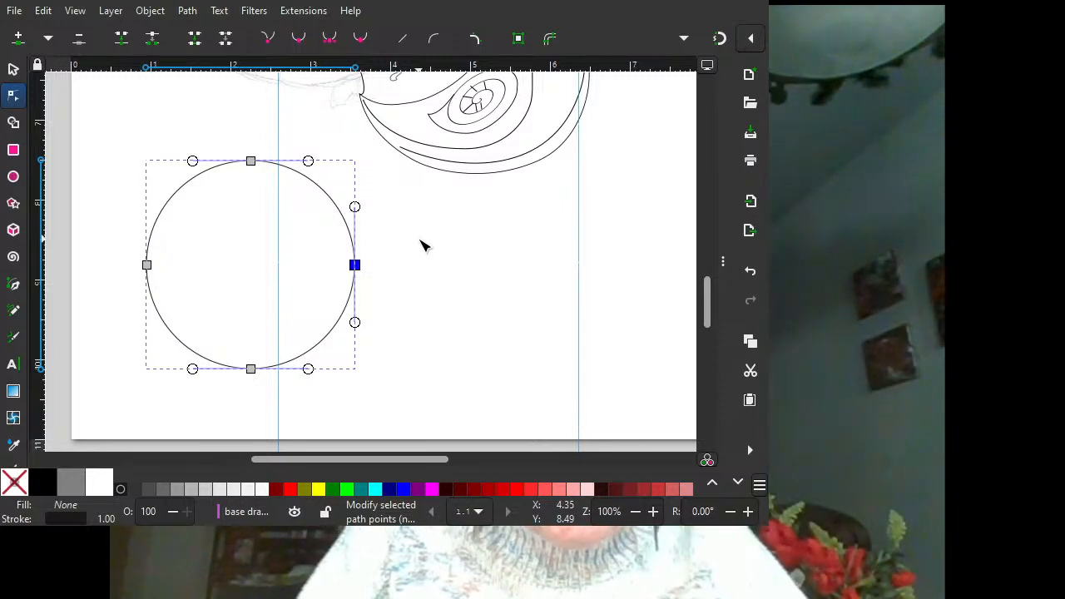
drag(357, 208, 641, 350)
drag(309, 369, 236, 130)
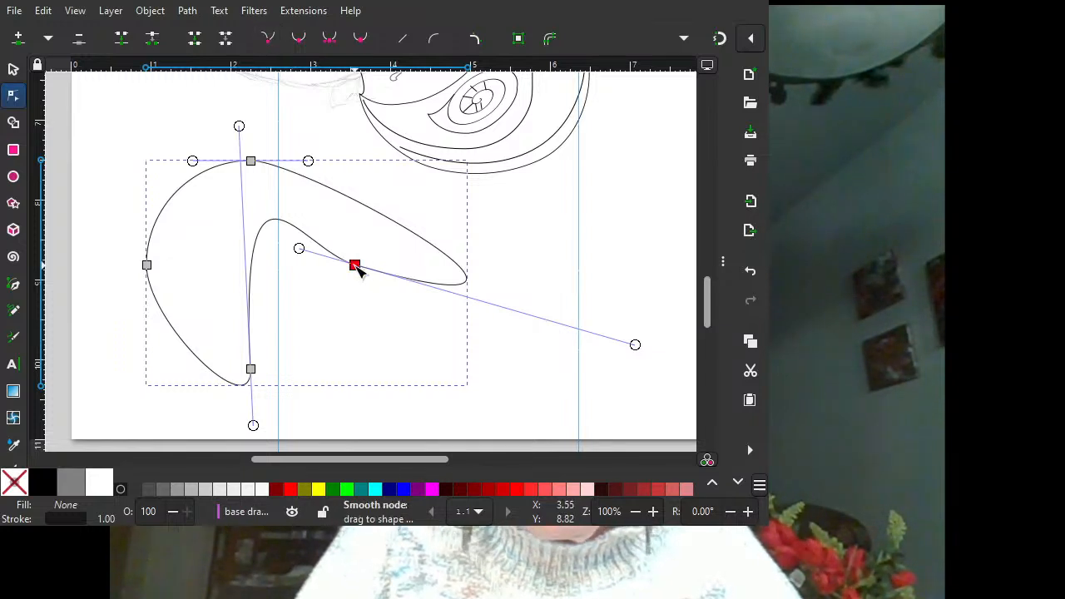
Make the path's right node a corner, reshape the adjoining curves with their handles into a sharp point, and deselect the path.
click(269, 40)
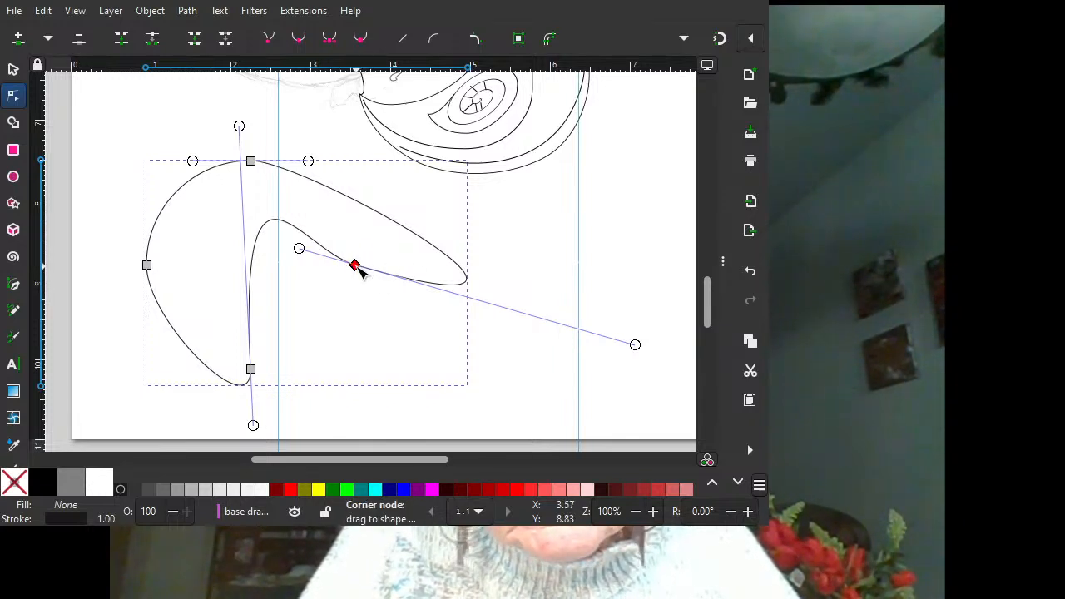
drag(634, 345, 423, 207)
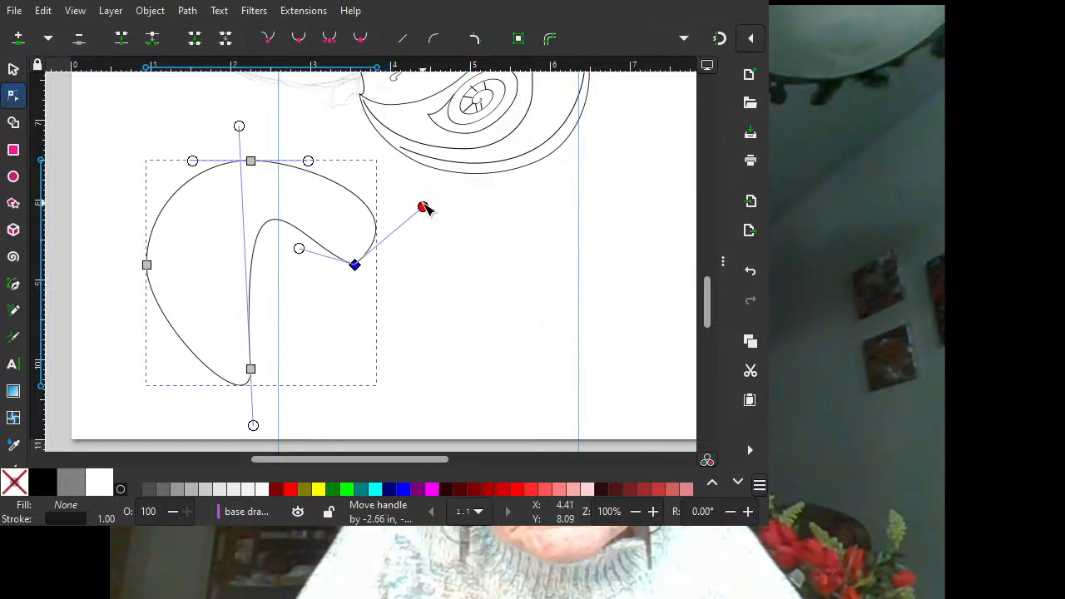
drag(196, 164, 111, 136)
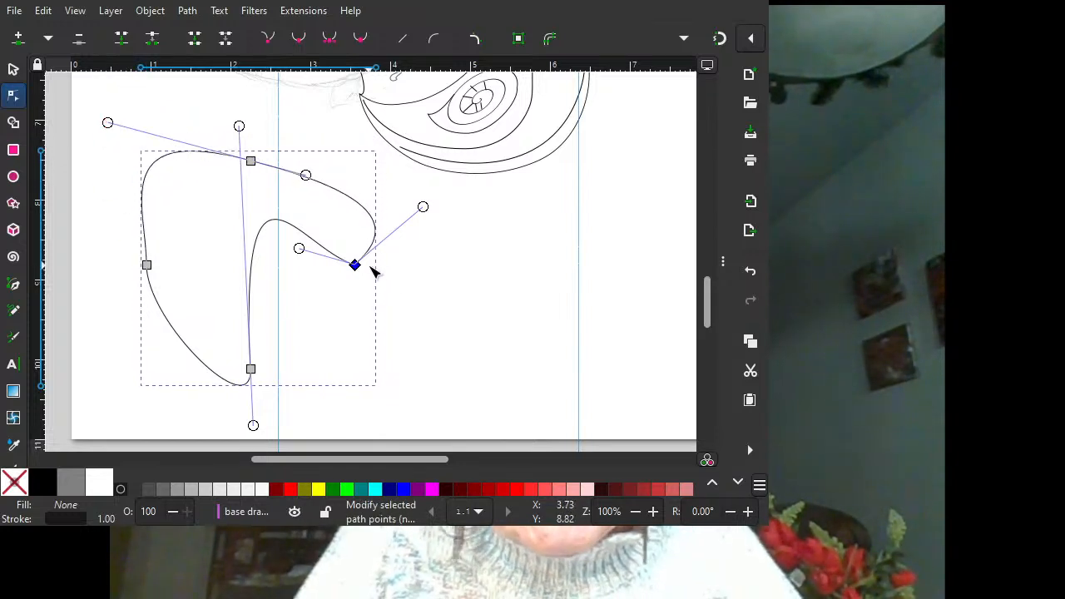
click(424, 210)
click(356, 267)
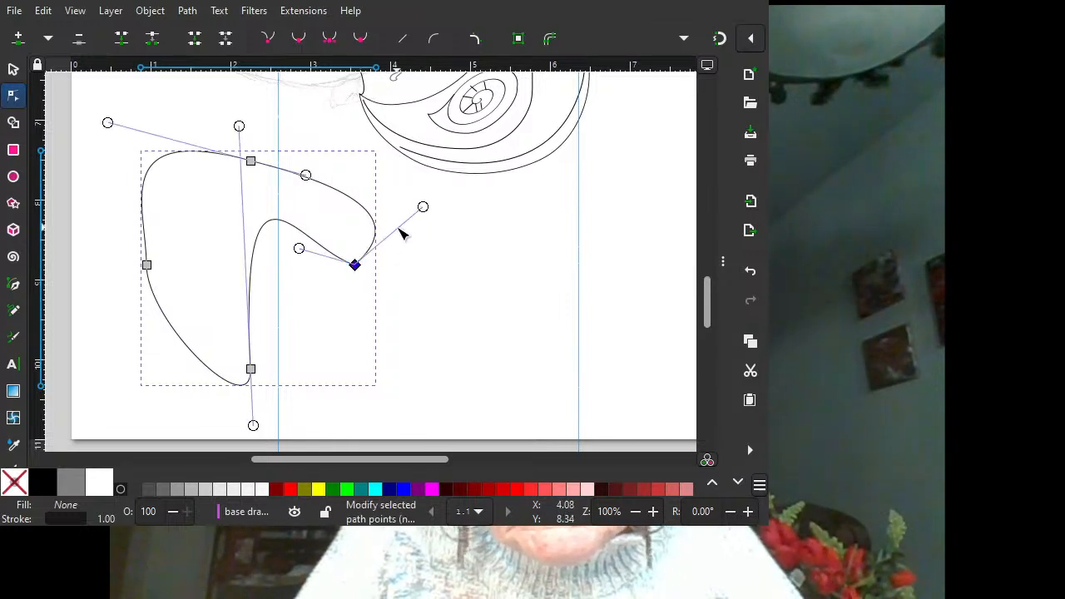
drag(429, 215, 359, 276)
click(540, 221)
click(393, 268)
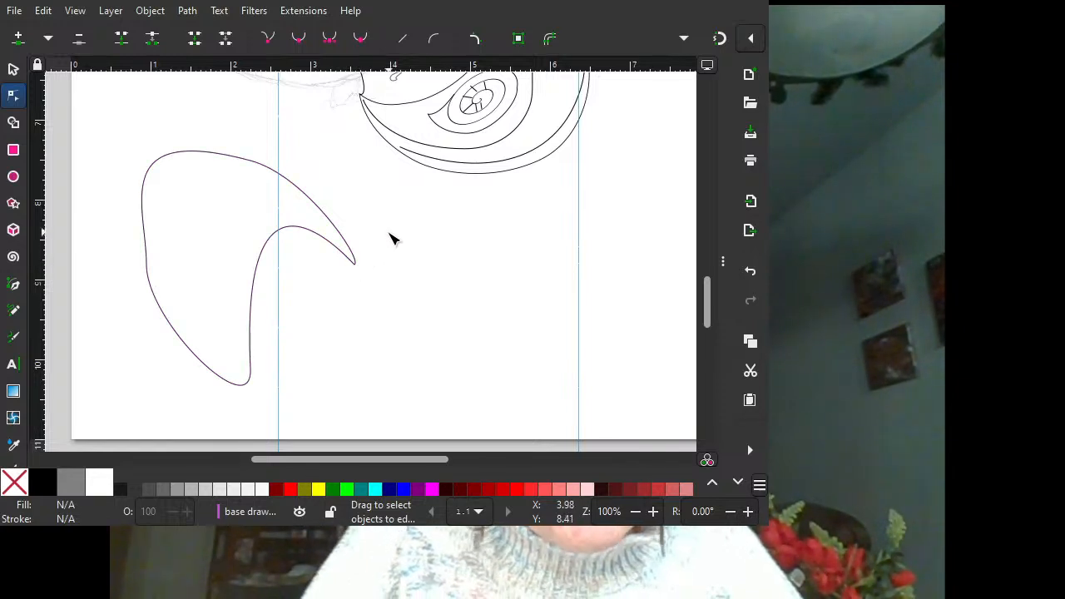
Reselect the pointed path, inspect its corner node, delete the whole shape, and return to the Node tool.
click(305, 198)
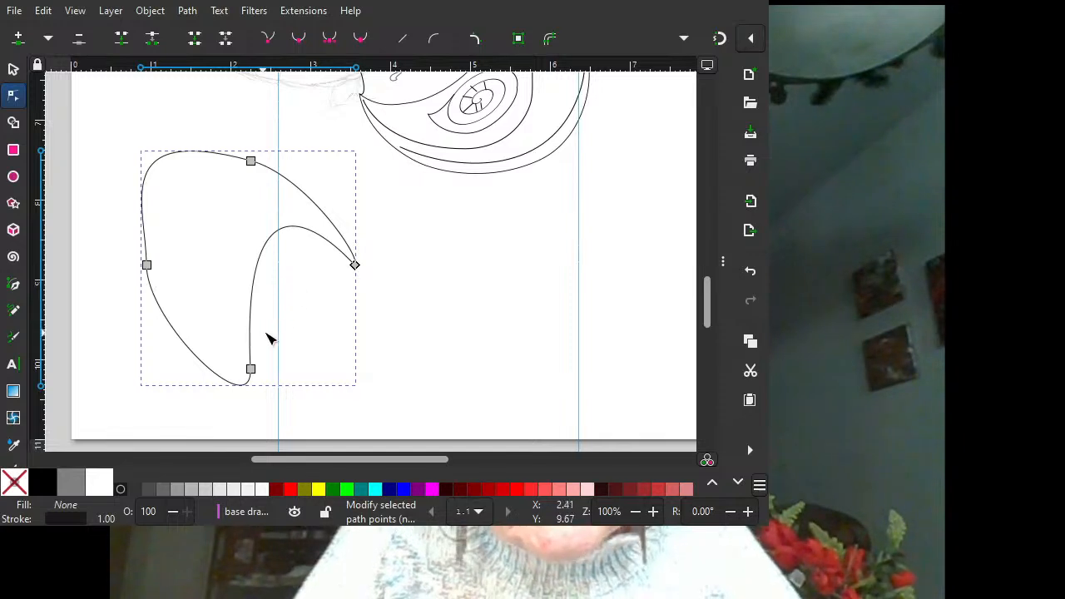
click(356, 265)
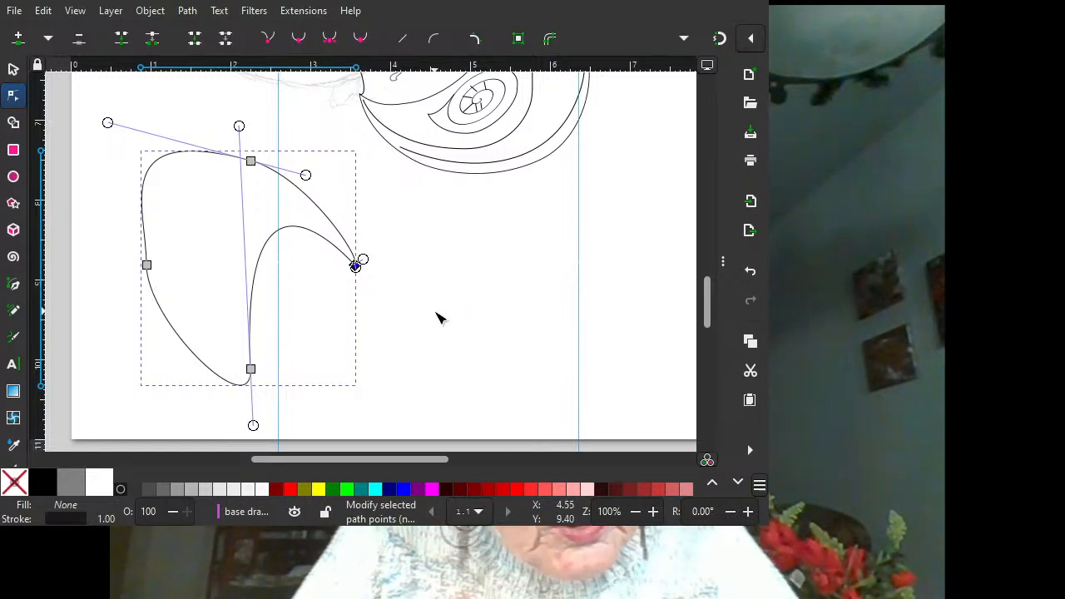
key(c)
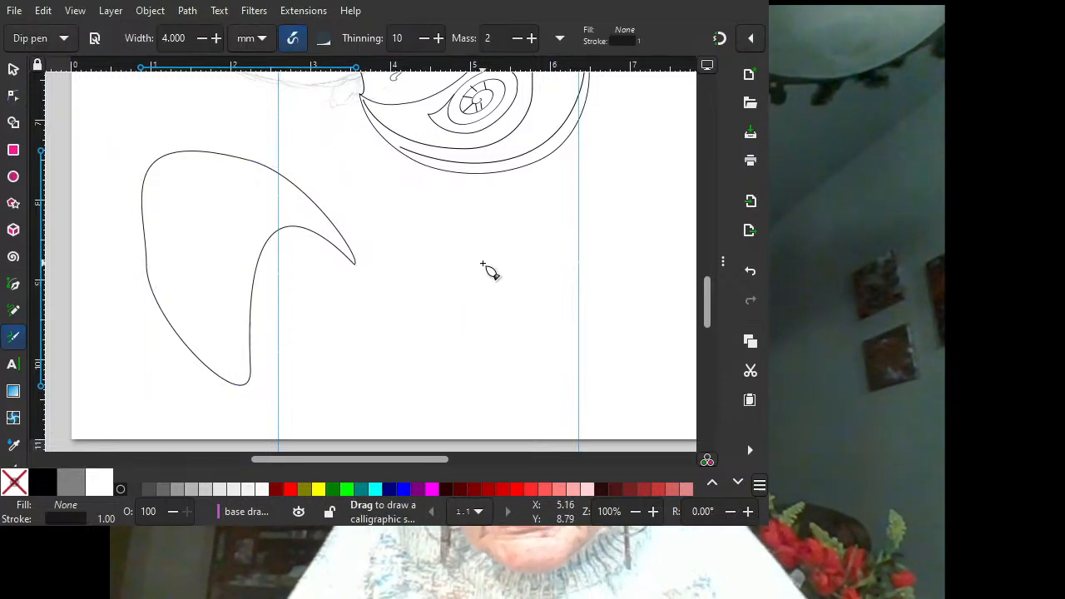
key(Delete)
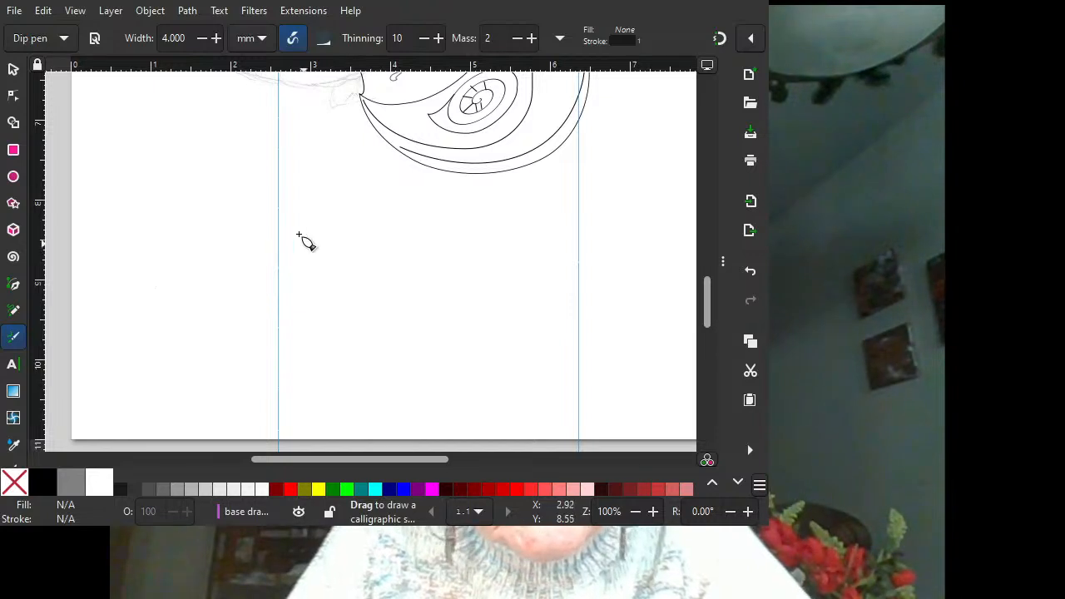
click(15, 97)
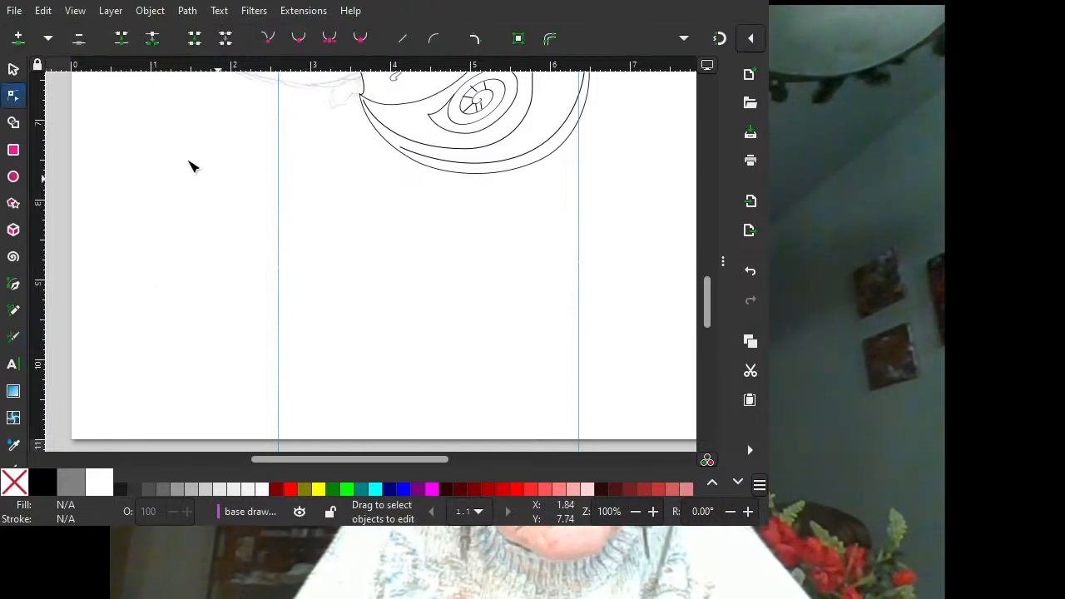
Undo the deletion to bring the pointed shape back onto the page.
click(14, 70)
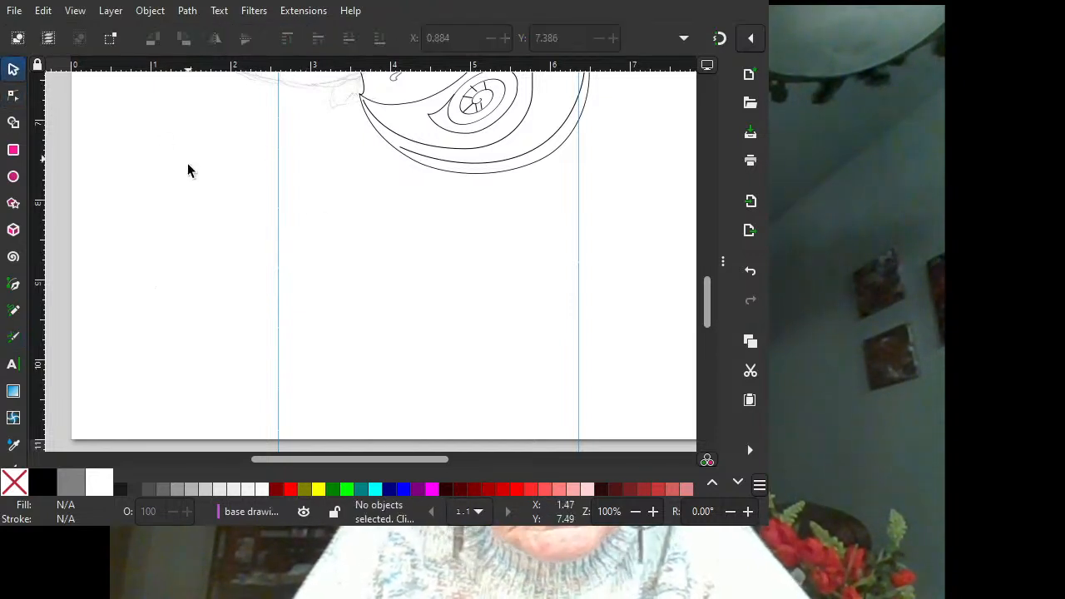
drag(163, 141, 468, 425)
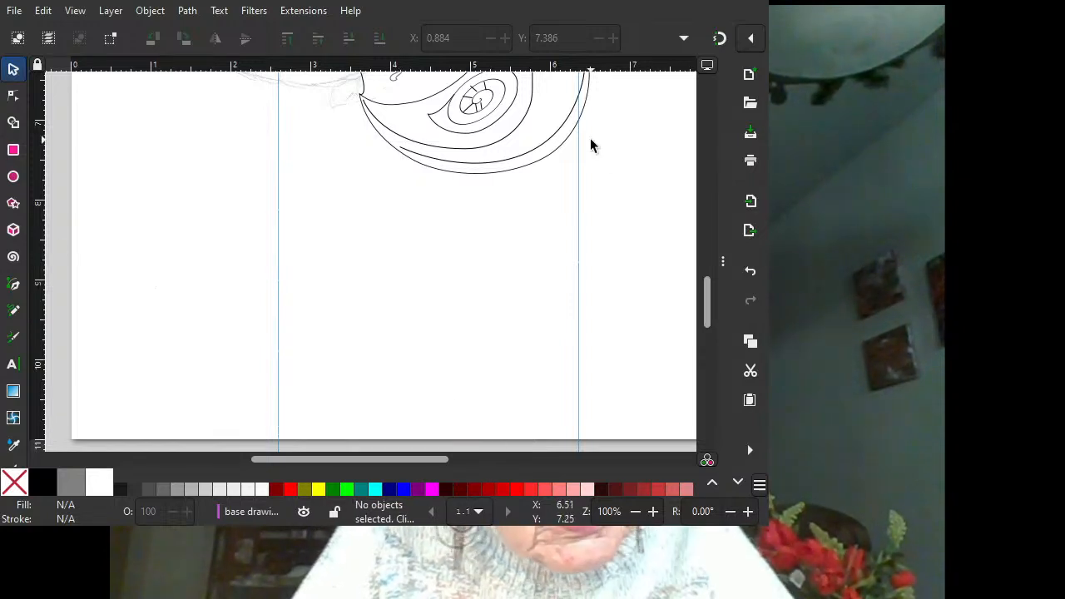
key(ctrl+z)
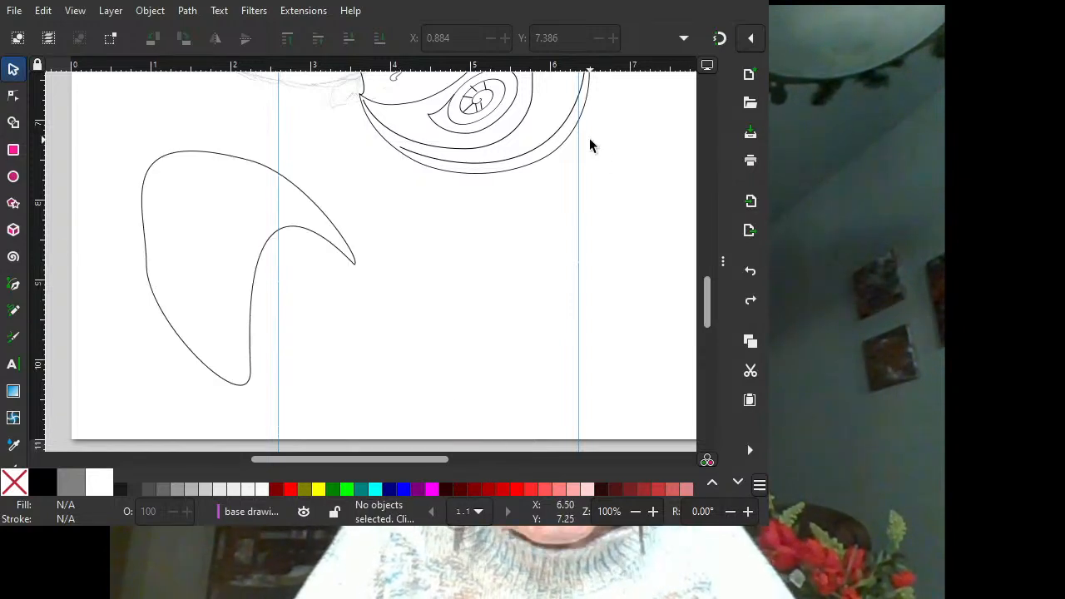
Select the restored pointed shape, delete it, and undo that deletion.
click(356, 268)
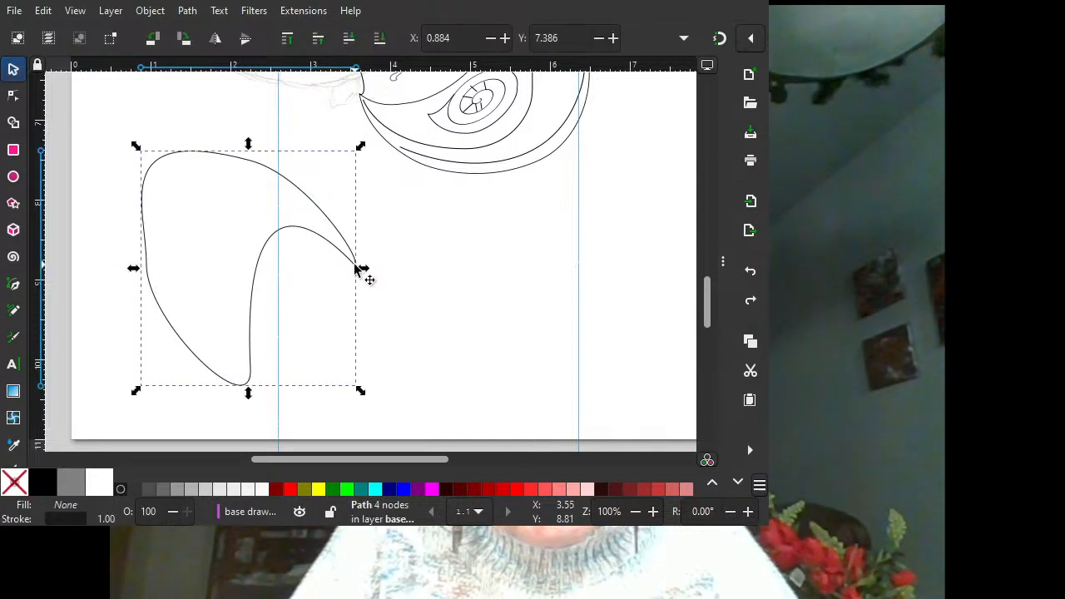
key(c)
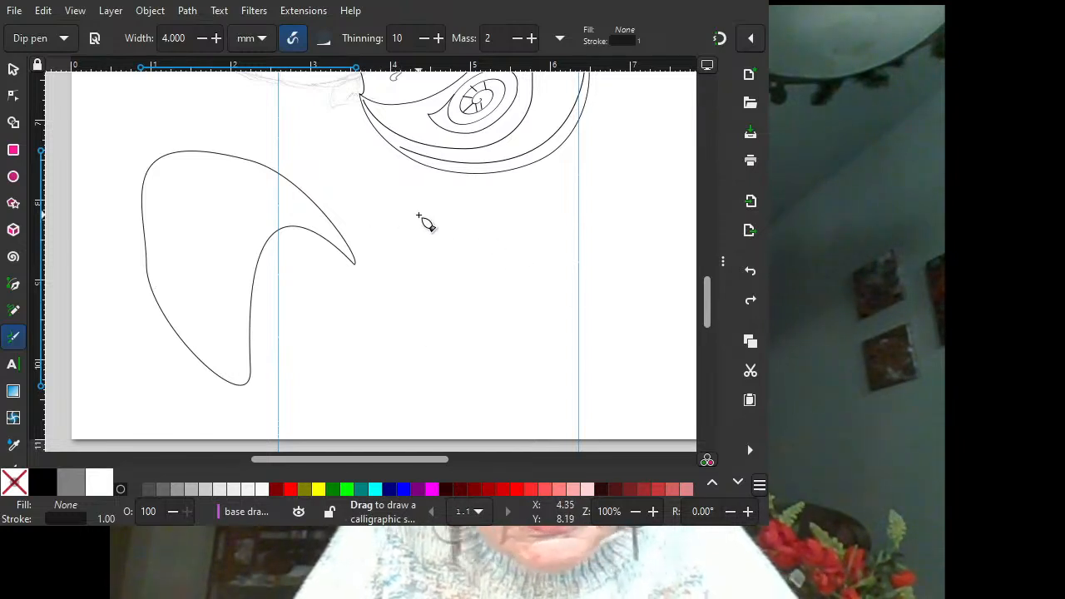
key(Delete)
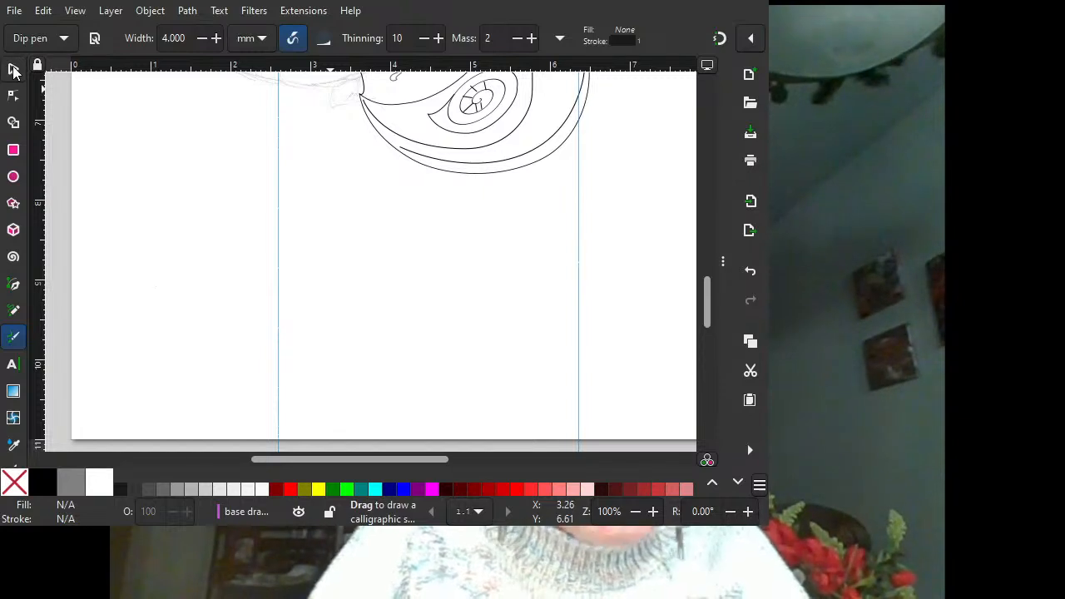
key(ctrl+z)
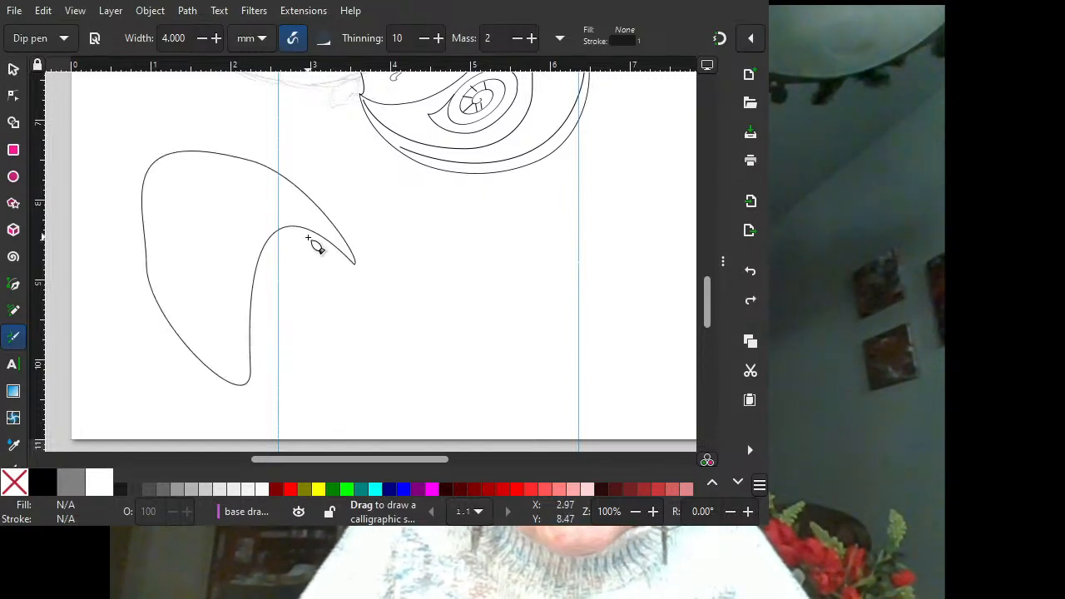
Delete the corner node at the sharp right tip of the pointed path.
click(13, 95)
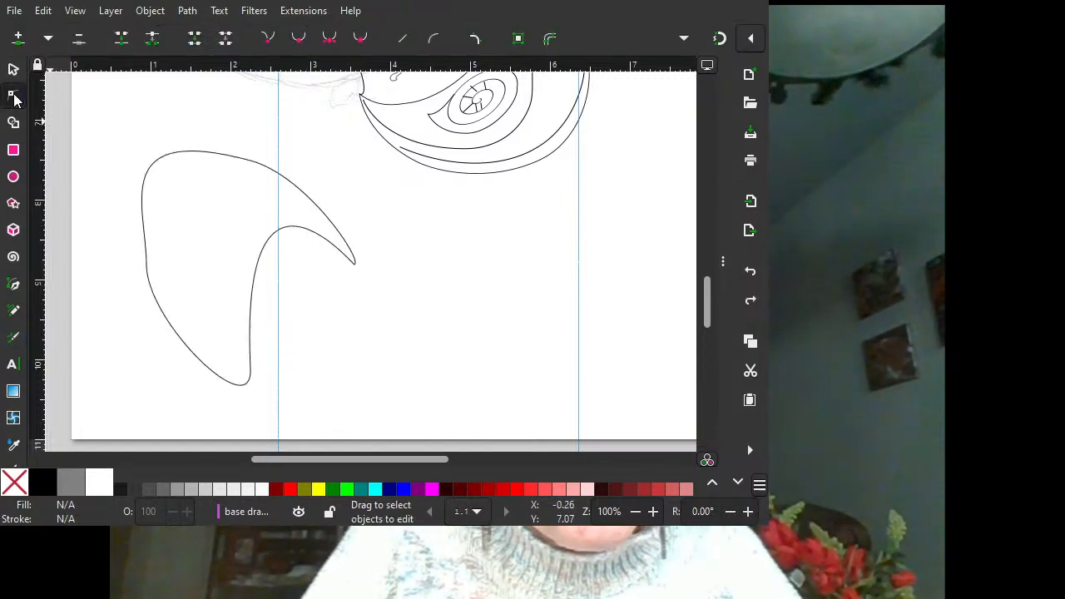
click(325, 240)
click(356, 266)
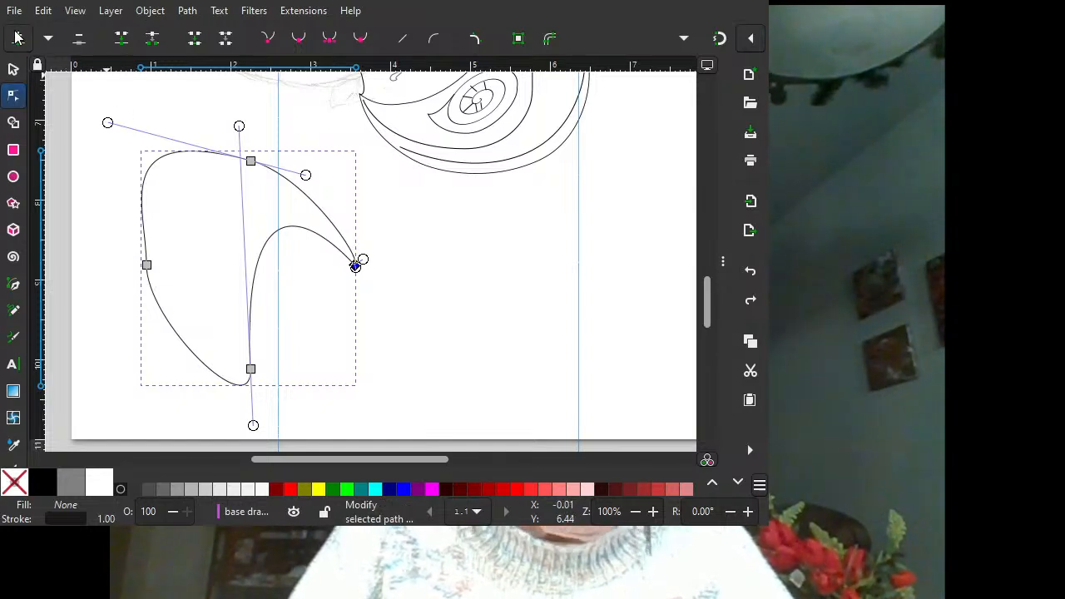
click(79, 44)
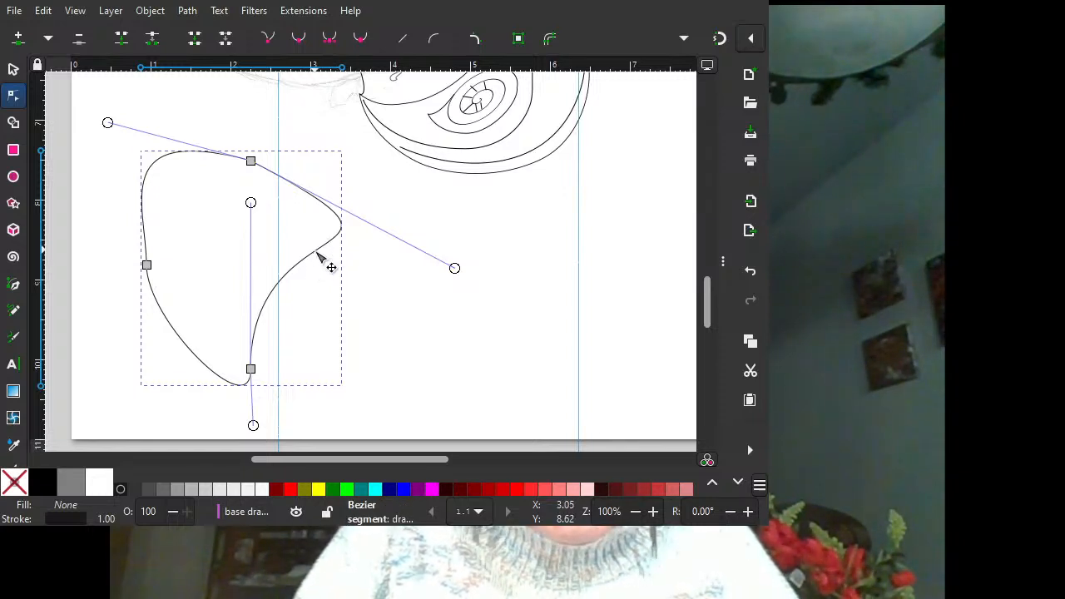
Insert a node on the path's lower-right curve and reshape it by moving the node outward and extending the top node's right handle.
double_click(292, 270)
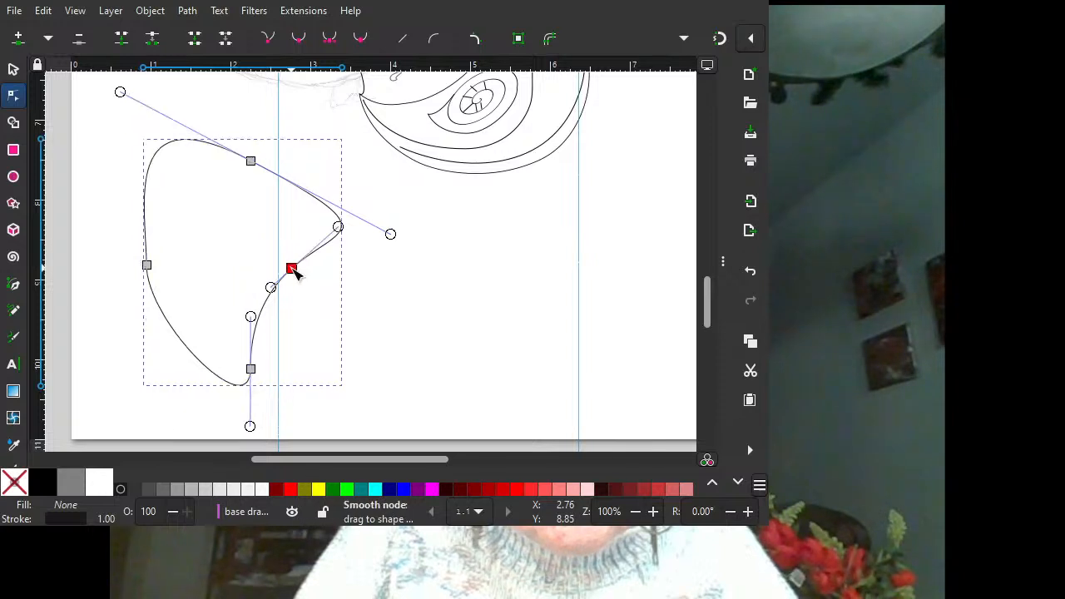
drag(292, 271, 398, 336)
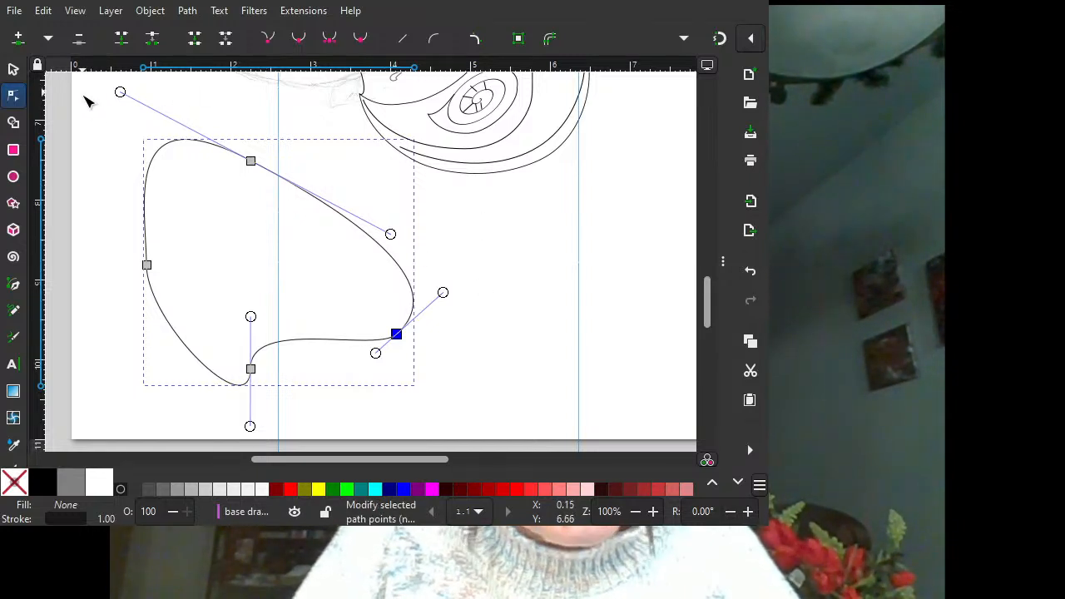
drag(390, 234, 653, 252)
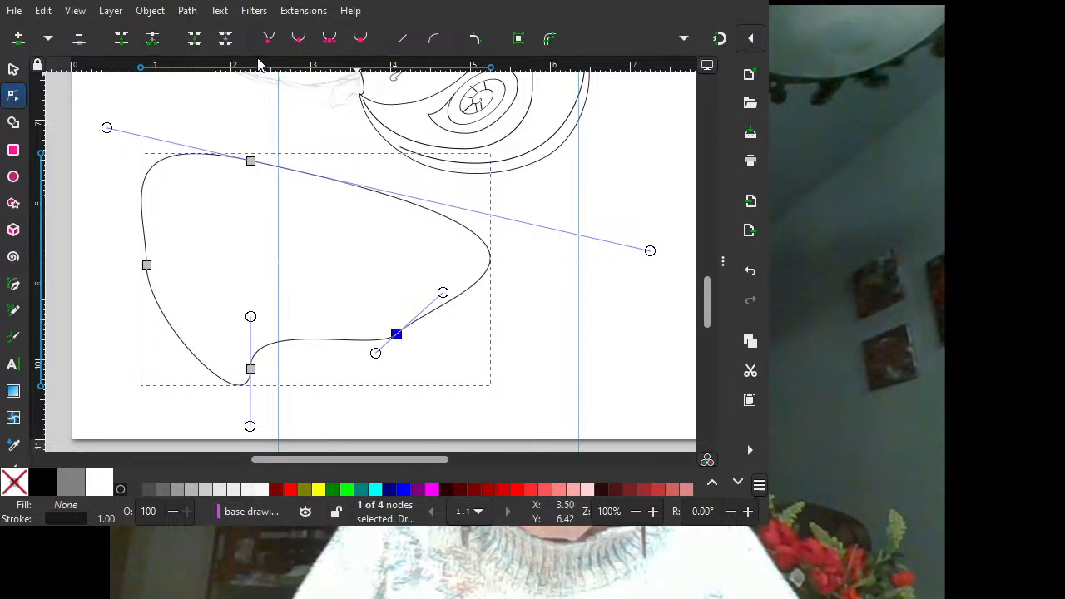
Make the selected lower-right node symmetric and then auto-smooth, and make the top node of the shape auto-smooth as well.
click(329, 39)
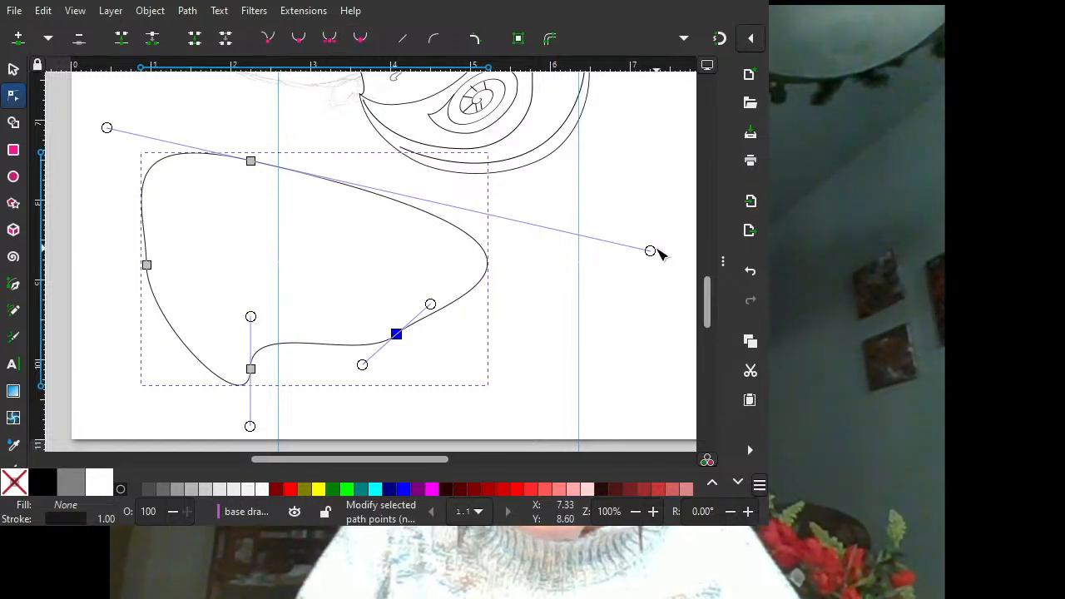
click(361, 42)
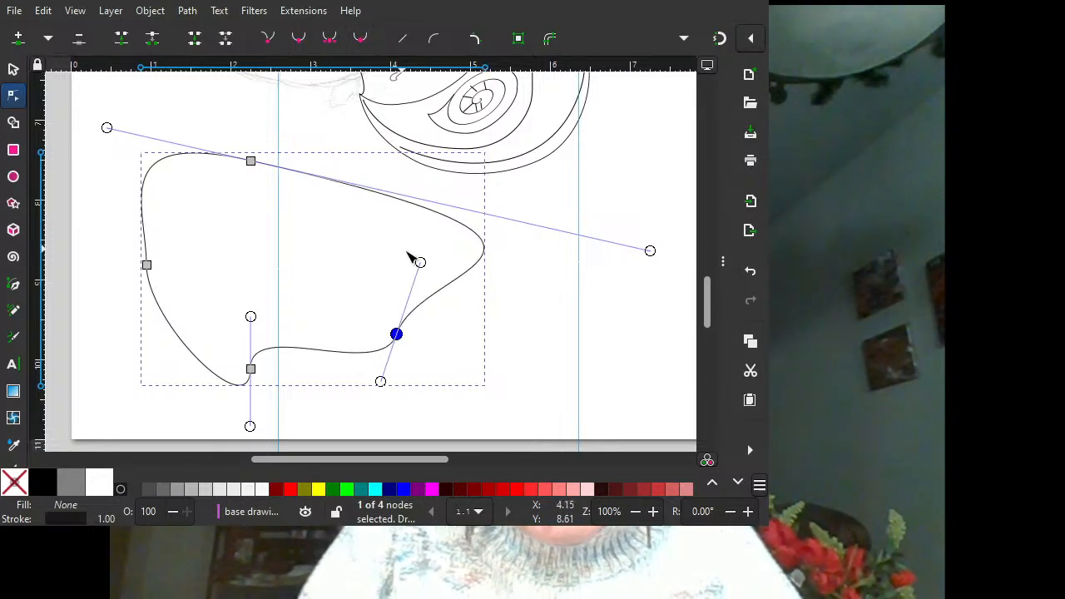
click(254, 170)
click(252, 164)
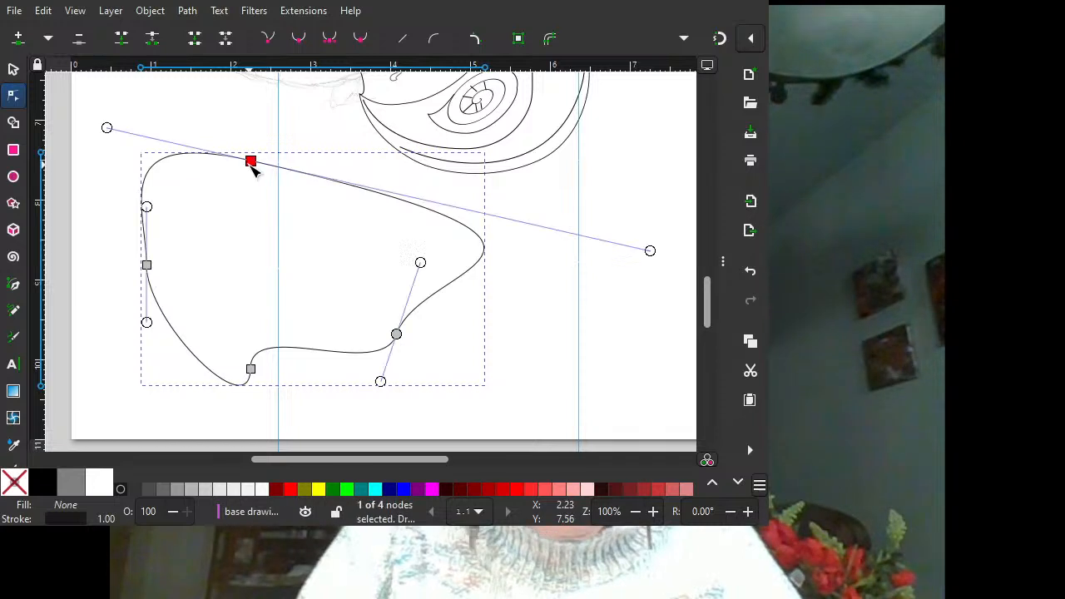
click(361, 40)
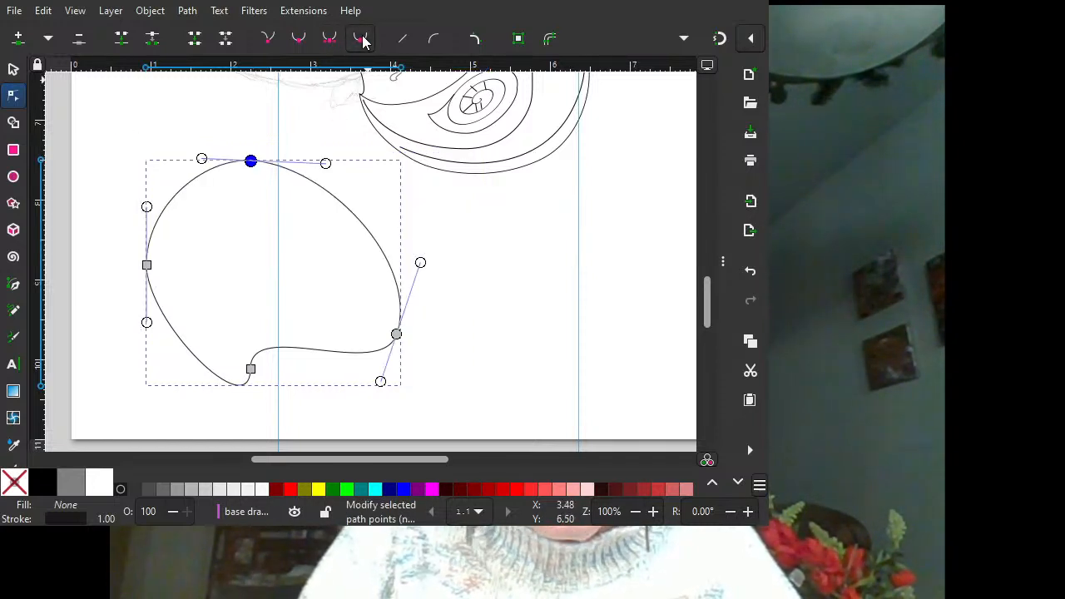
Make the top node symmetric and lengthen its handles to a nearly level line that broadens the shape's upper curve.
mouse_move(328, 164)
mouse_down()
mouse_move(446, 167)
mouse_move(329, 164)
mouse_up()
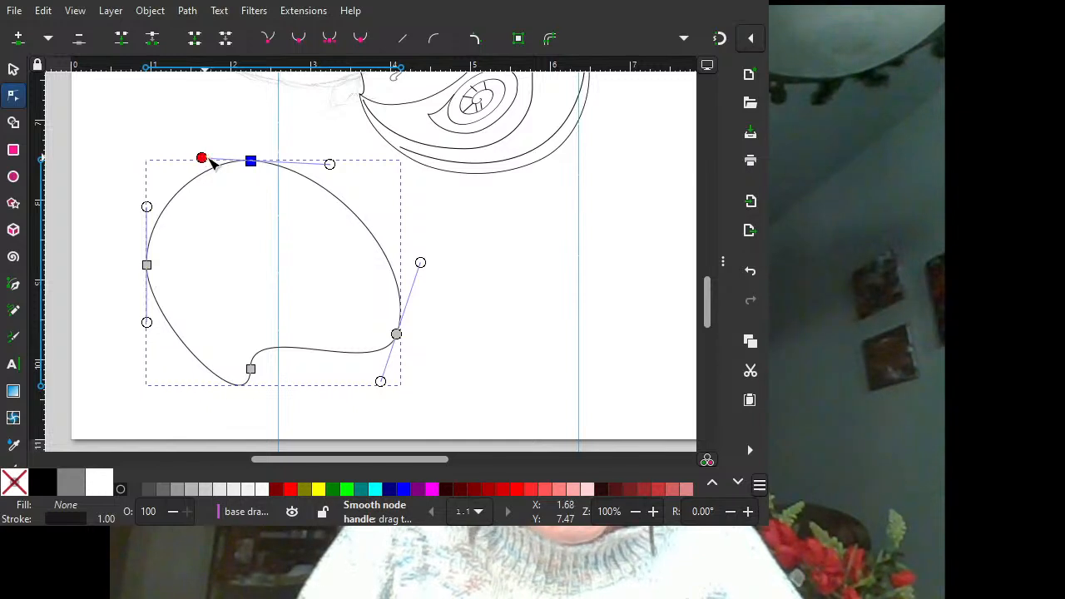
drag(330, 164, 381, 167)
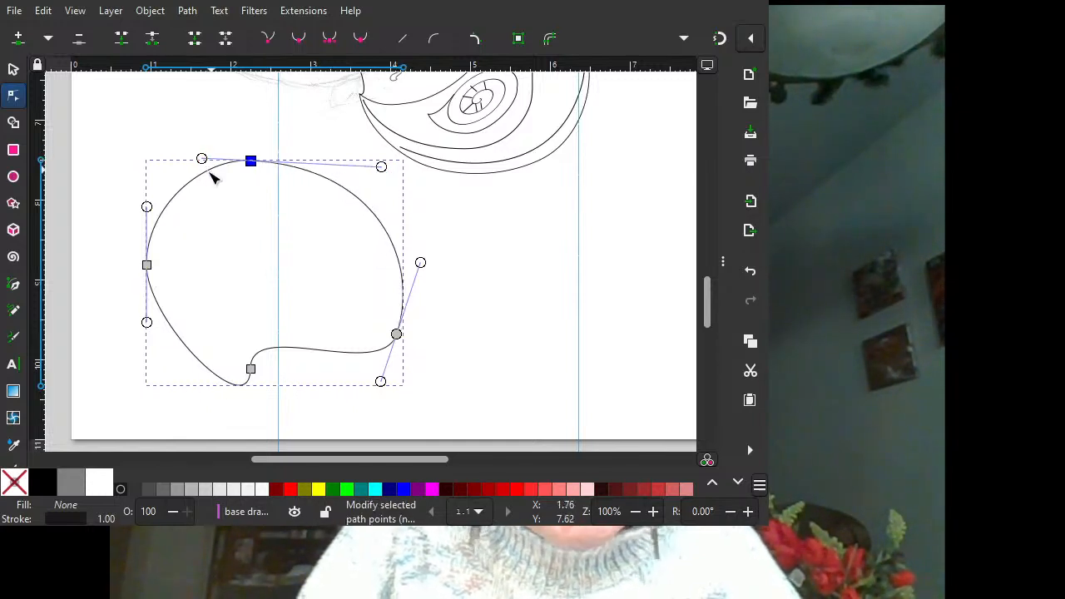
click(329, 41)
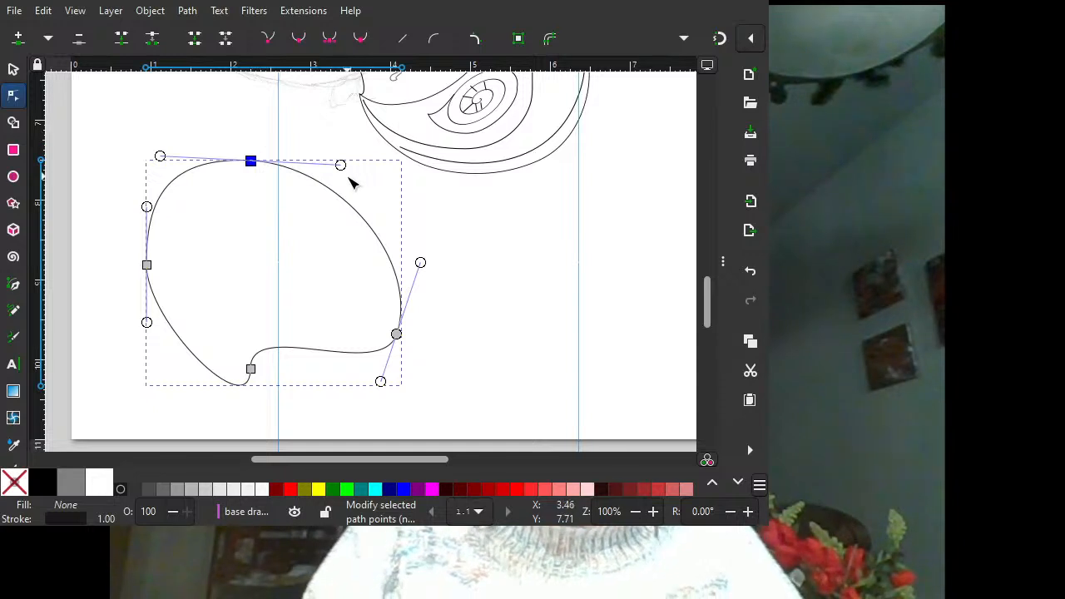
drag(342, 166, 381, 164)
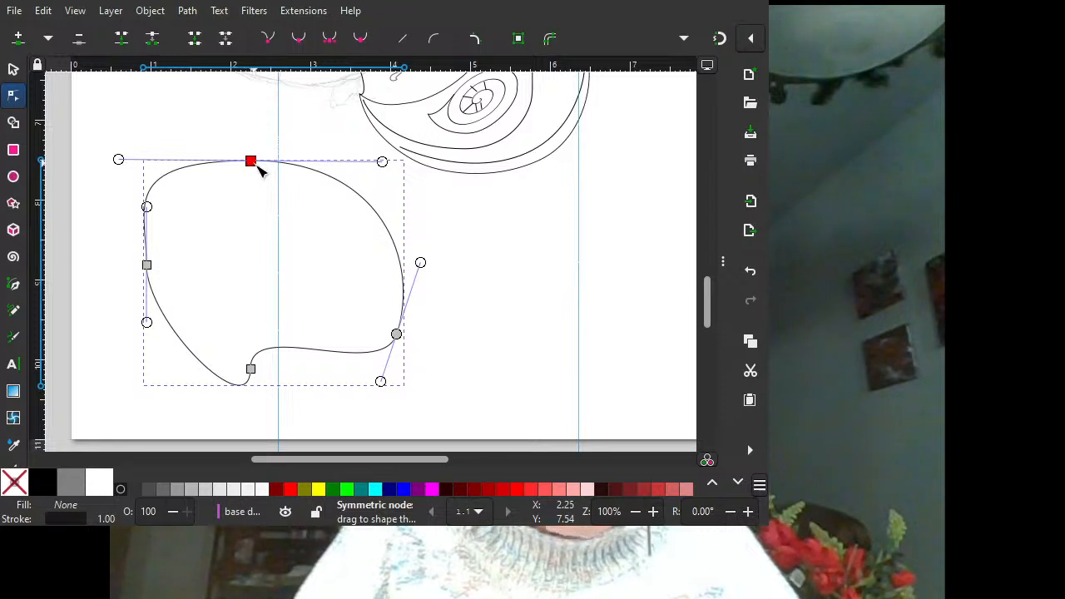
Enlarge the shape by moving its left node outward and its top node up over the bird sketch.
drag(257, 167, 310, 235)
drag(150, 268, 93, 278)
drag(310, 235, 297, 77)
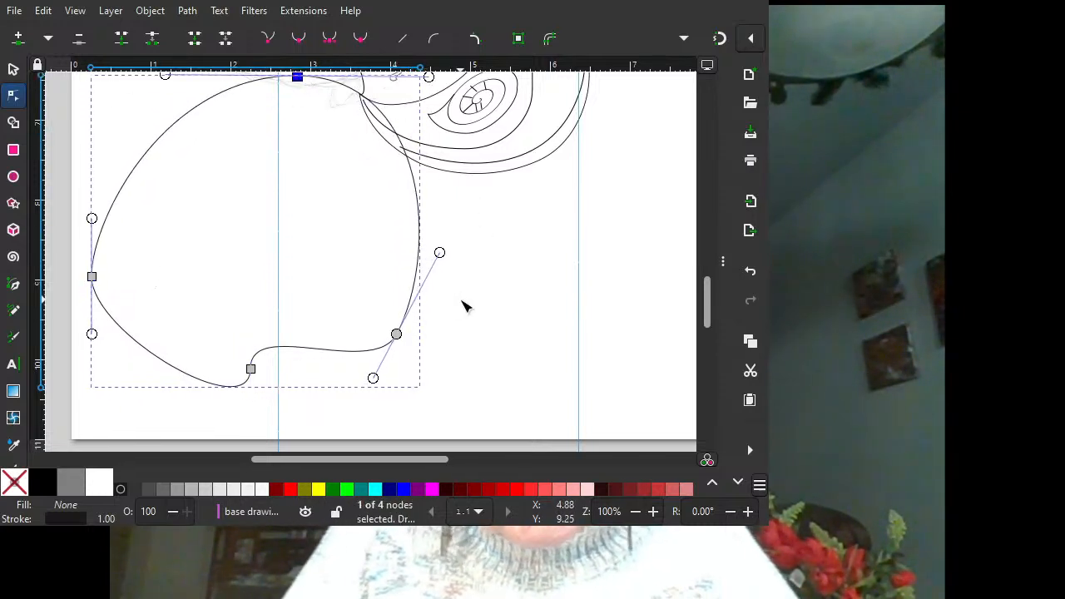
Draw an ellipse with radii of about 2.0 and 0.8 in and a rectangle about 3.2 by 1.2 in near the page's upper edge.
scroll(463, 307, down, 4)
scroll(499, 271, up, 2)
scroll(500, 270, down, 2)
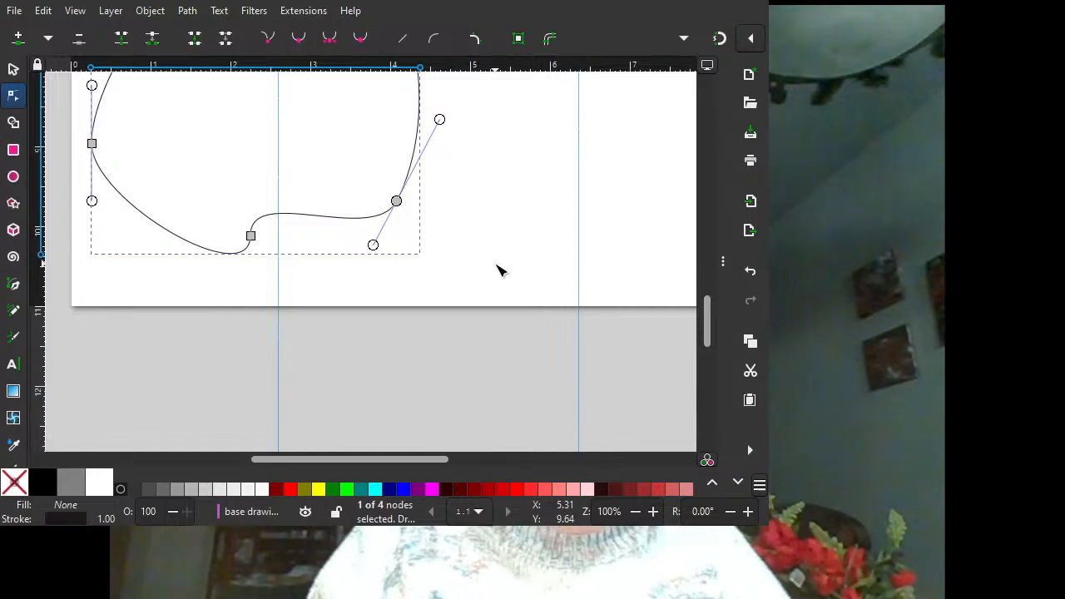
scroll(499, 271, up, 10)
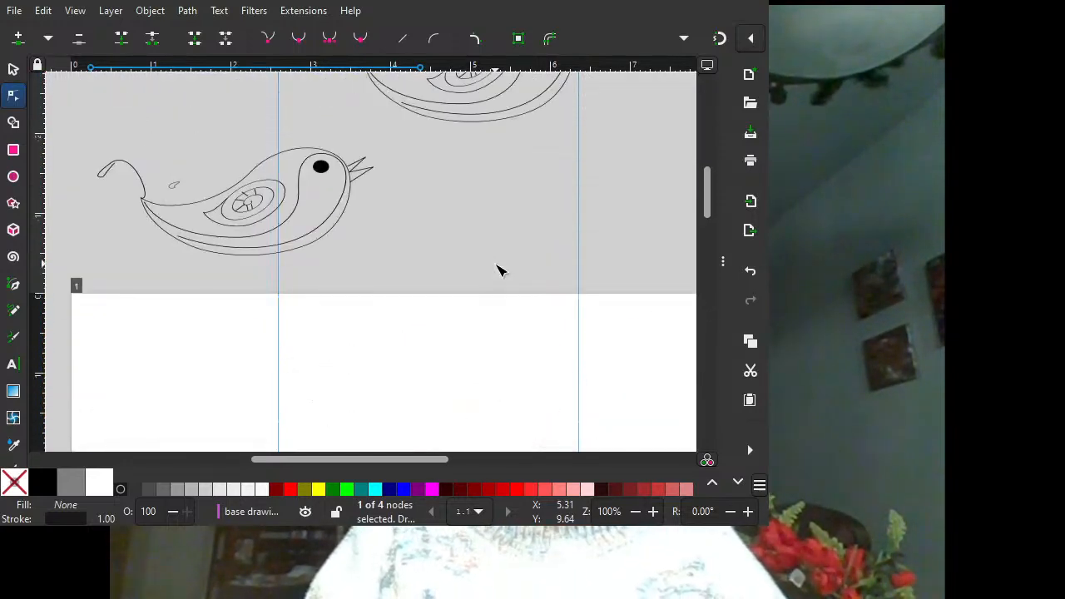
scroll(499, 270, down, 6)
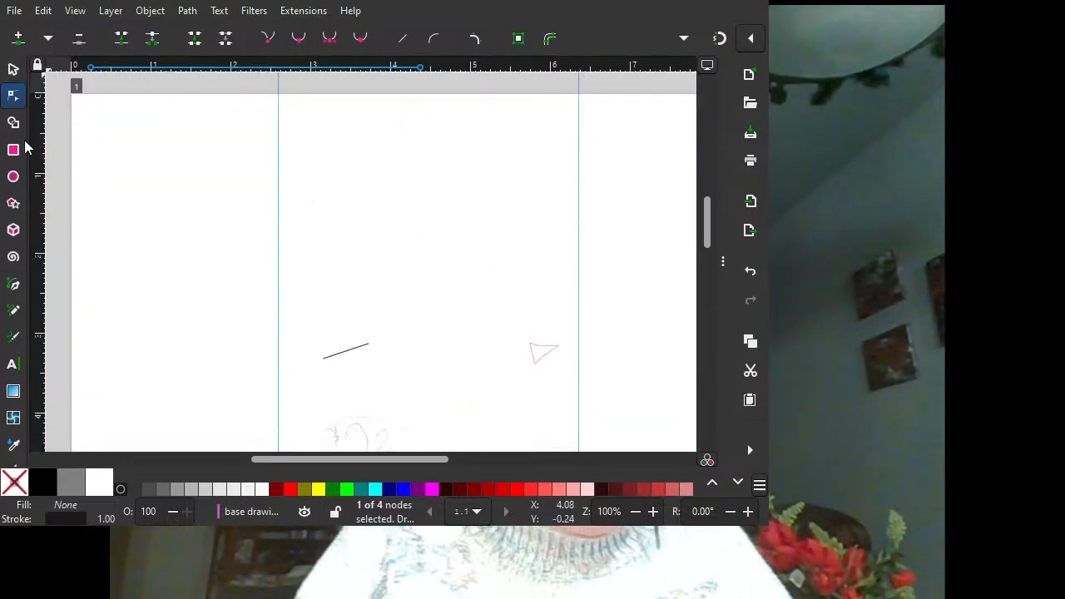
click(14, 177)
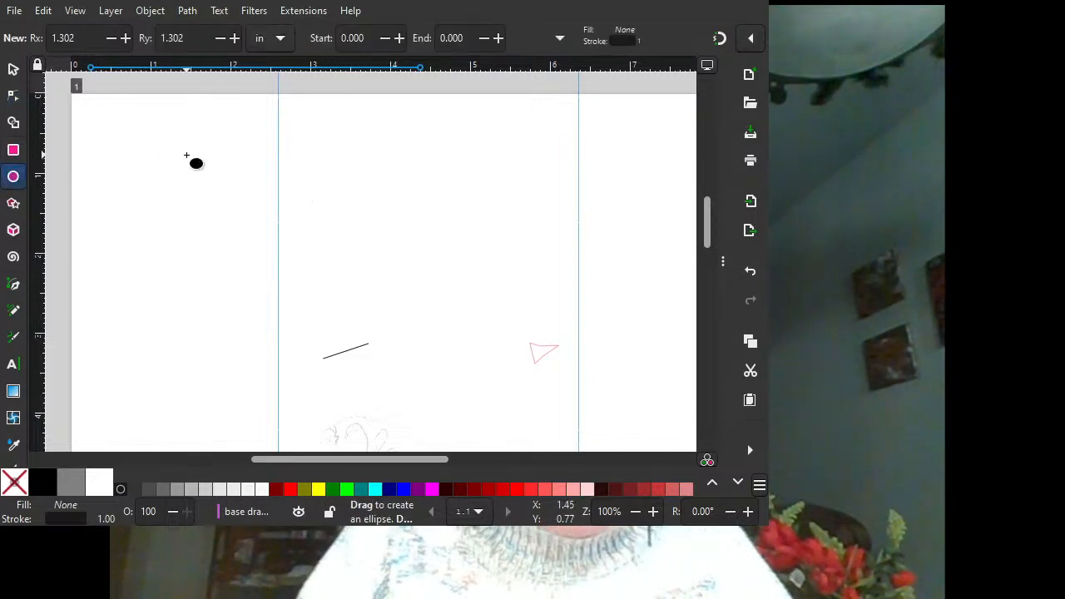
drag(185, 157, 507, 287)
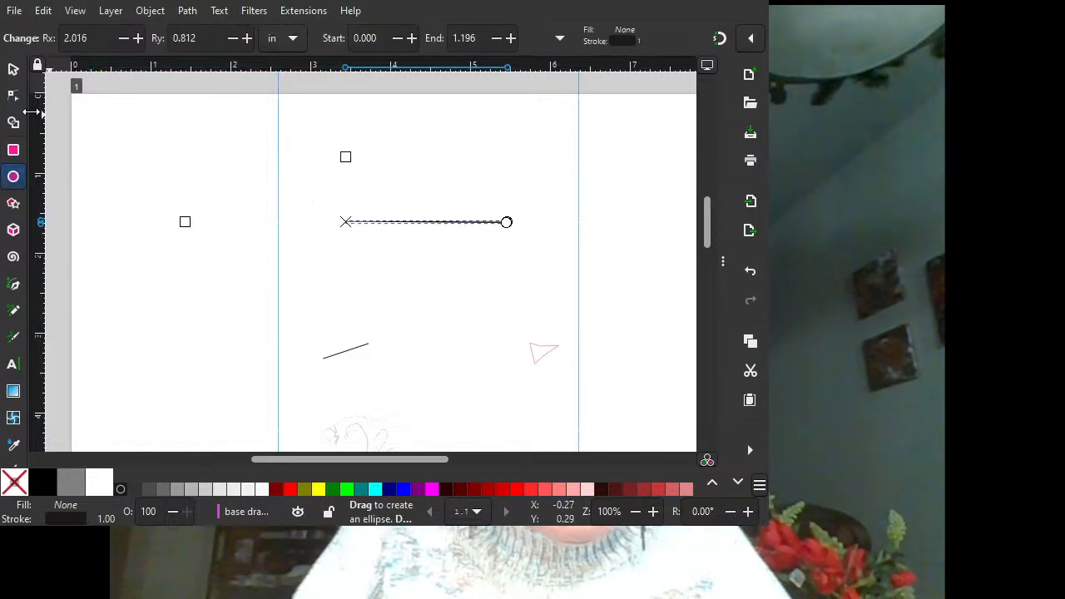
click(14, 150)
drag(153, 136, 410, 228)
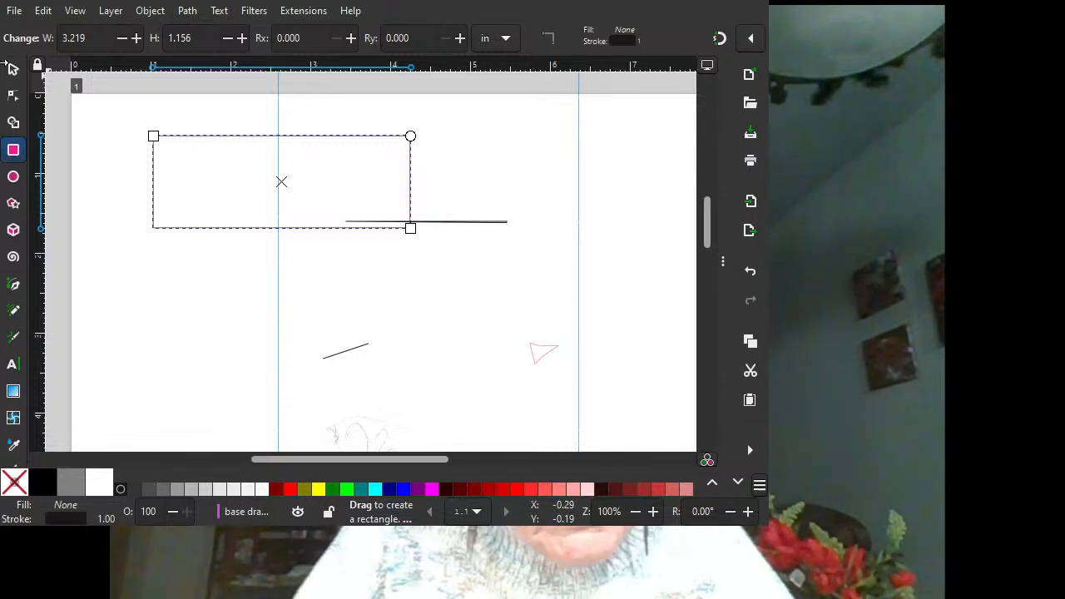
Delete the flat elliptical slice and the short slanted line below the rectangle.
key(s)
click(459, 223)
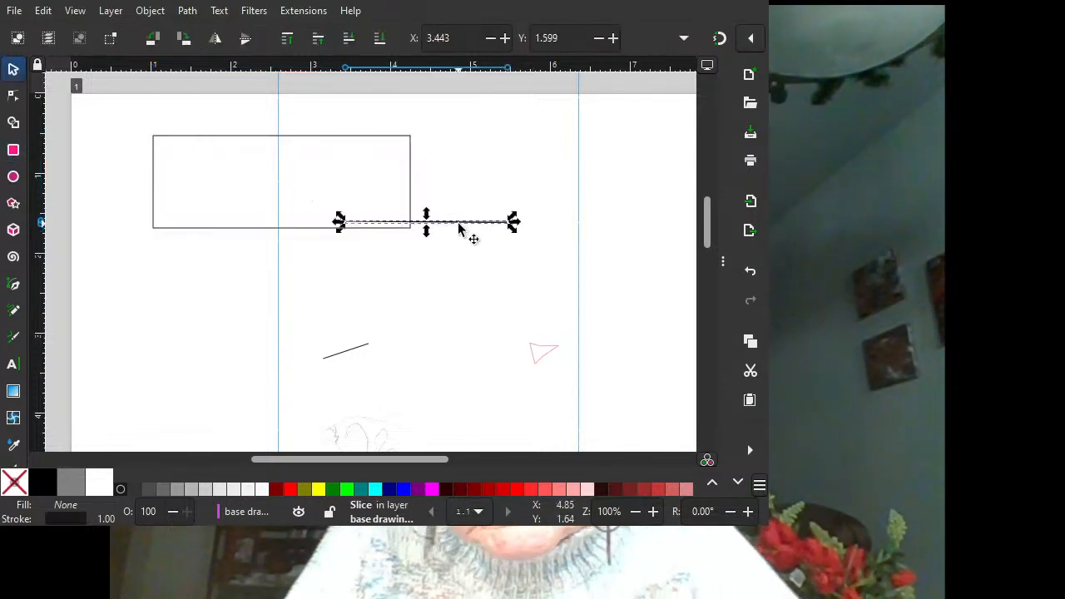
key(Delete)
click(374, 348)
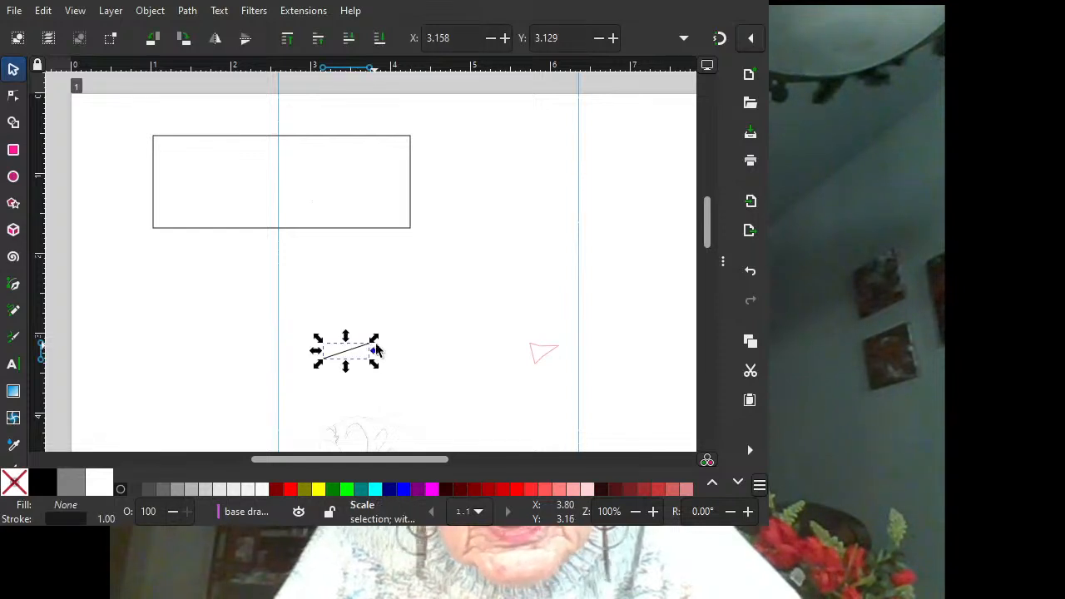
key(Delete)
Resize the rectangle to make it taller and slightly narrower.
click(316, 138)
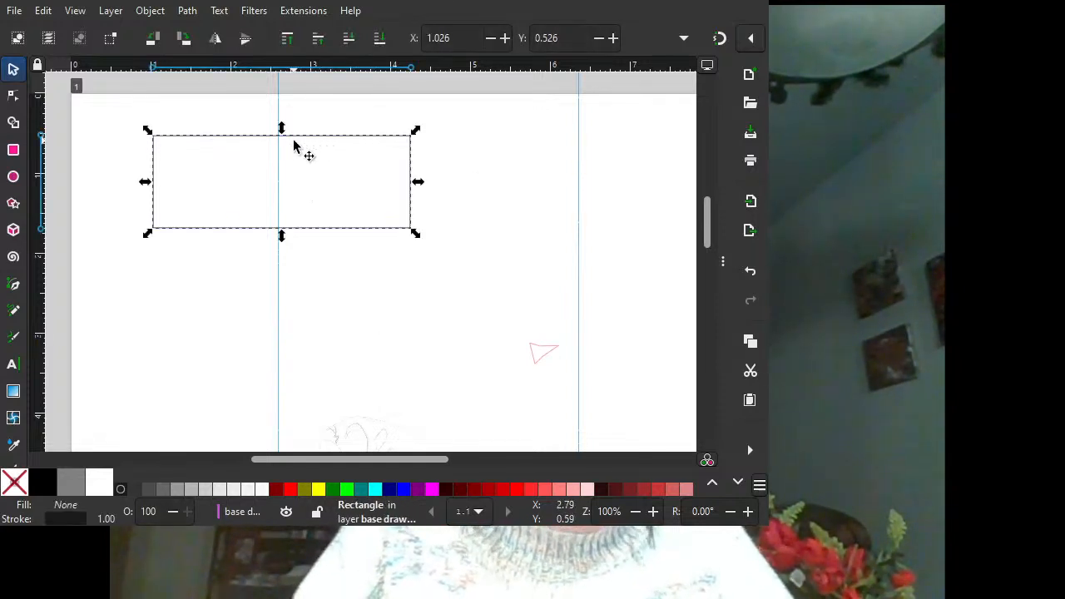
mouse_move(281, 236)
mouse_down()
mouse_move(280, 316)
mouse_move(287, 243)
mouse_up()
drag(419, 186, 414, 188)
drag(416, 240, 399, 280)
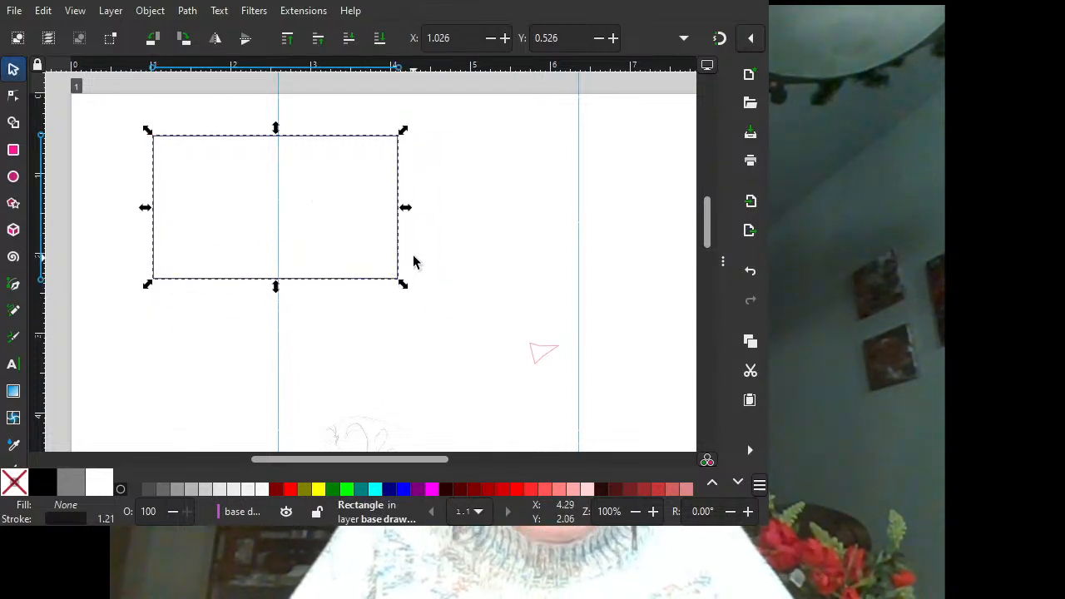
Convert the rectangle to a path and move its lower-right corner node down and inward to about X 3.0, Y 2.7 in.
click(294, 142)
click(464, 158)
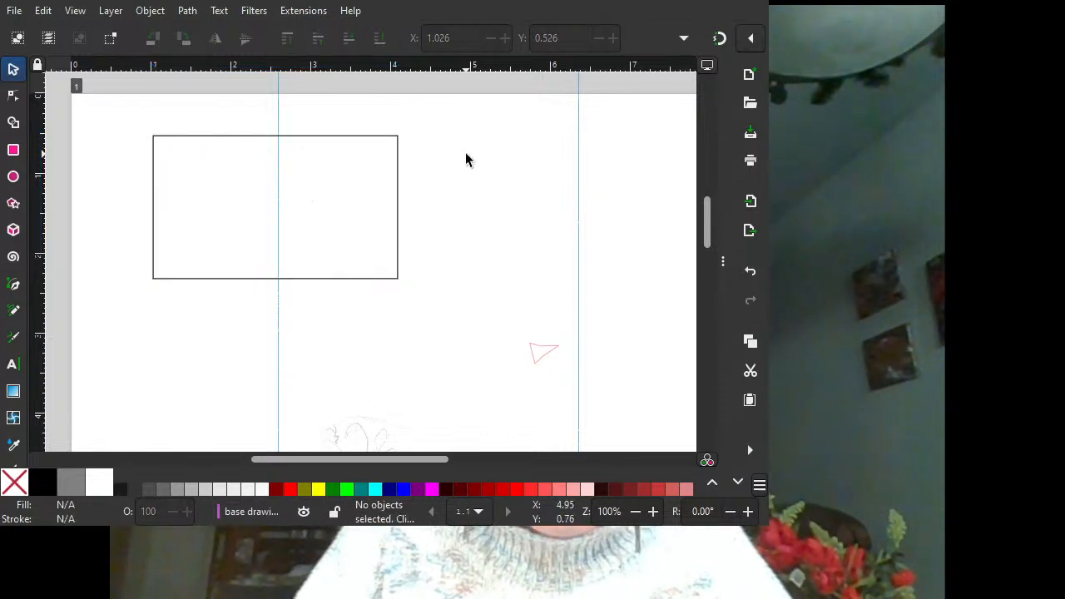
click(327, 138)
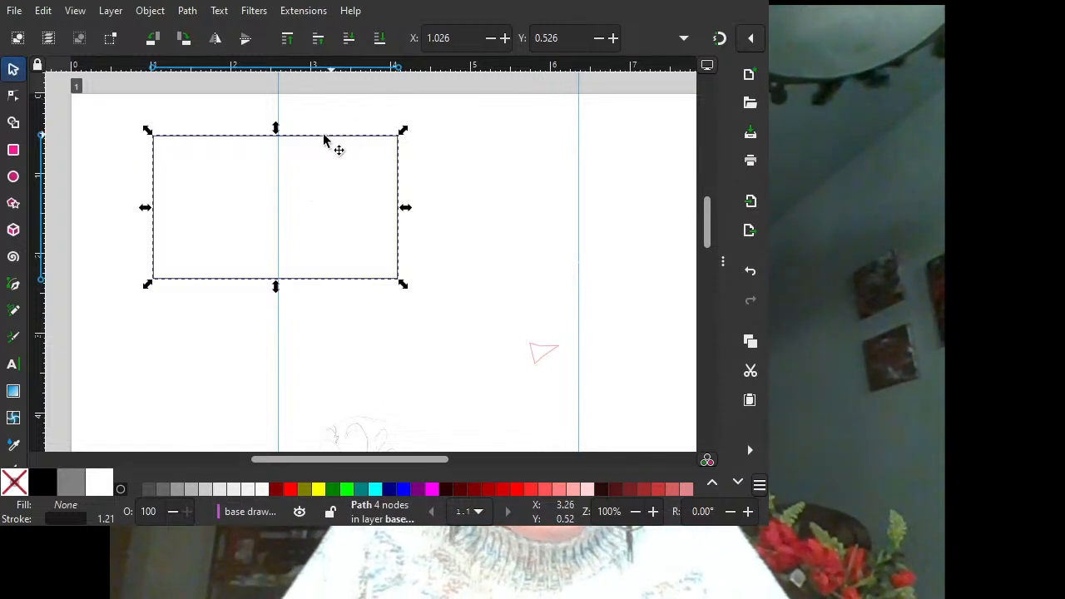
click(14, 97)
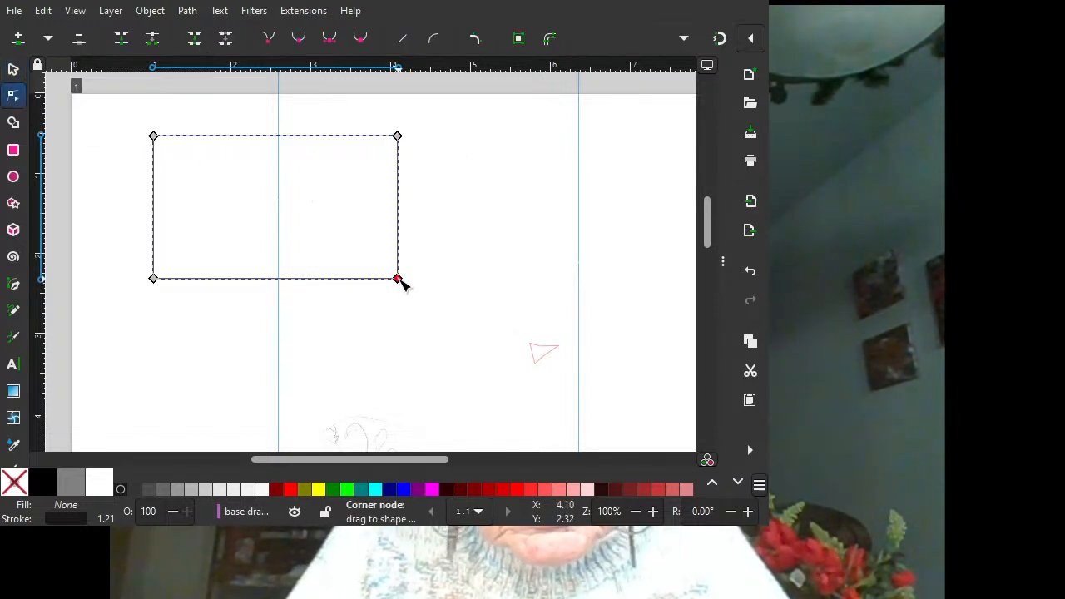
drag(401, 279, 313, 307)
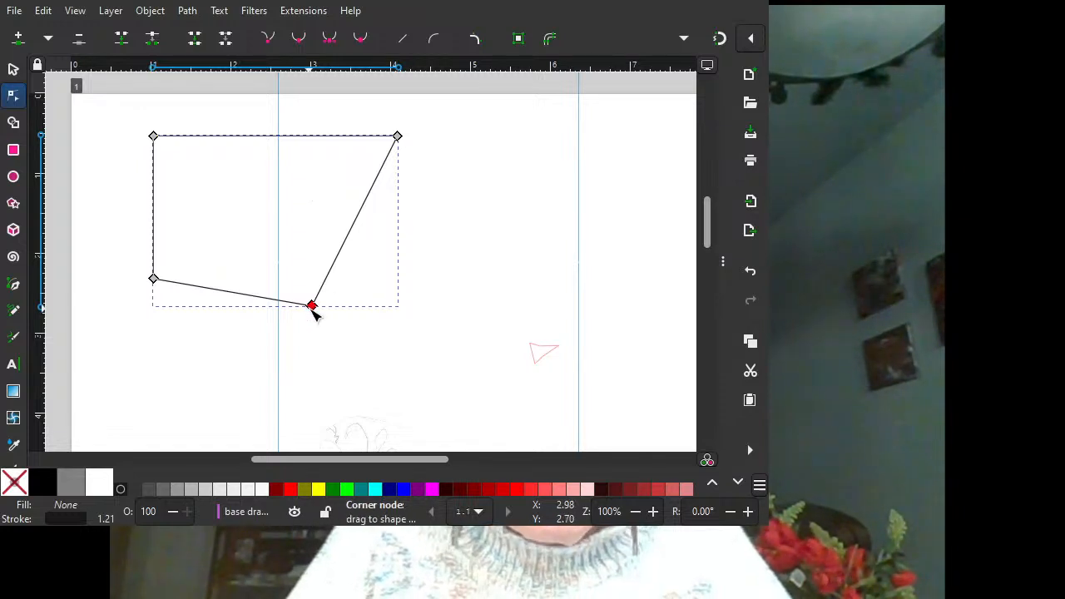
Make the moved corner node smooth and then symmetric, and stretch its handles to an almost horizontal line.
click(300, 39)
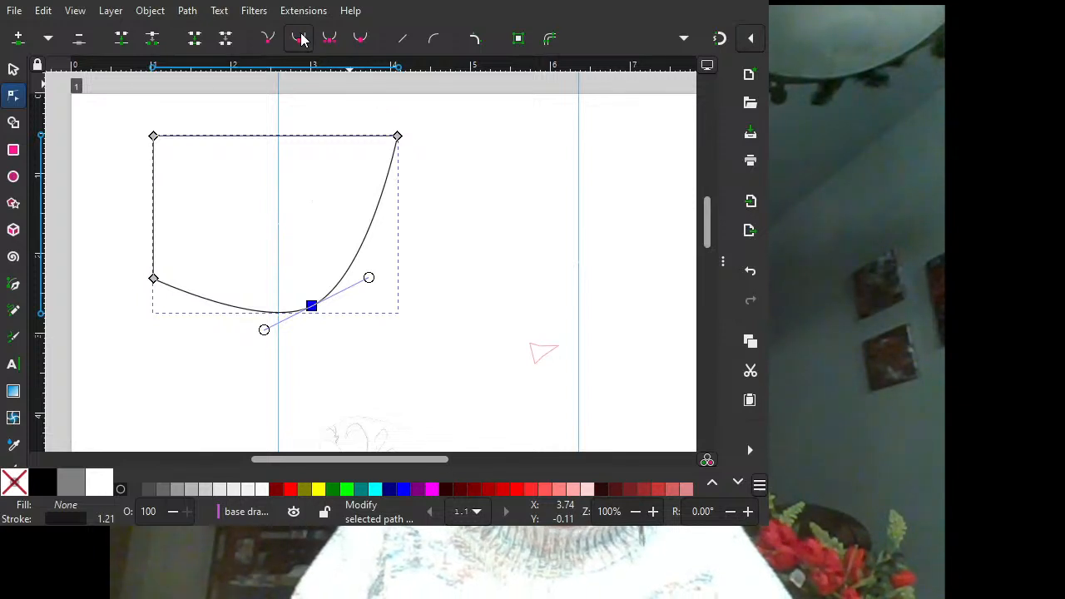
click(329, 40)
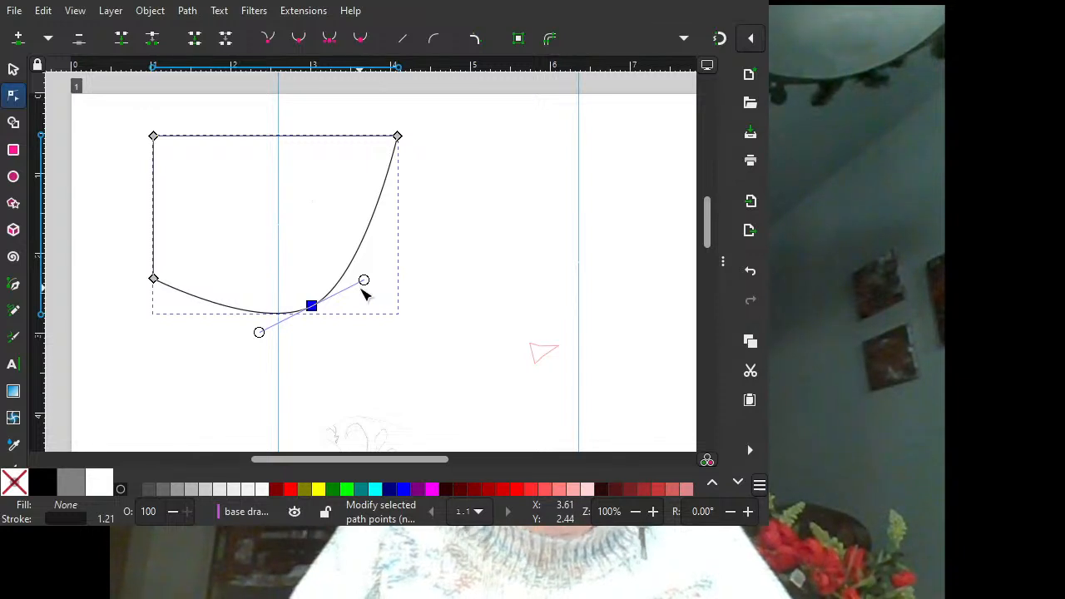
drag(365, 281, 433, 307)
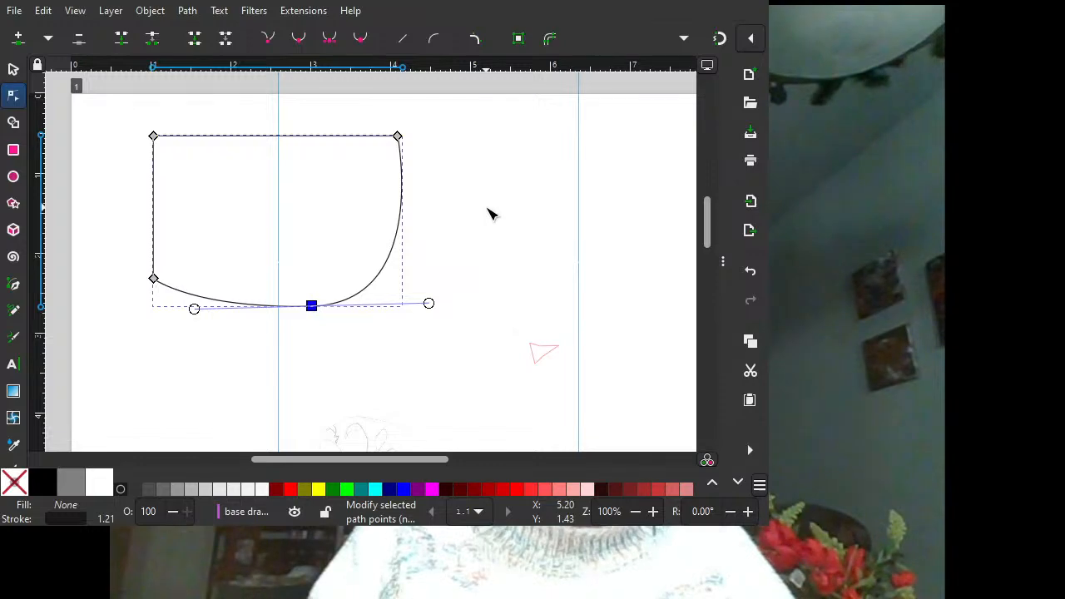
Bend the path's straight upper edge inward into a shallow curve.
scroll(489, 215, down, 5)
scroll(489, 214, up, 5)
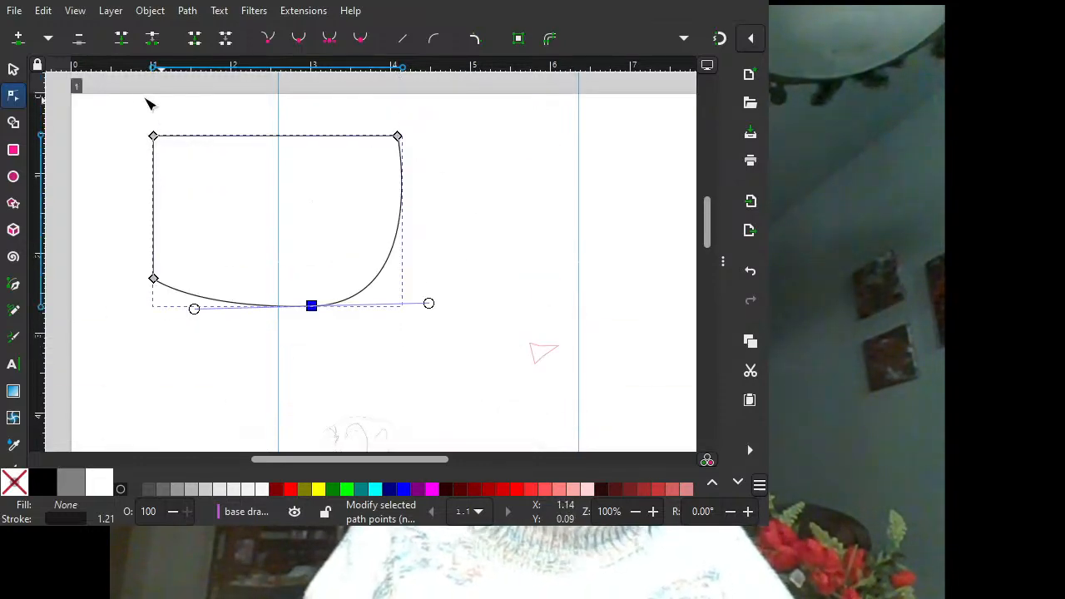
drag(265, 137, 238, 163)
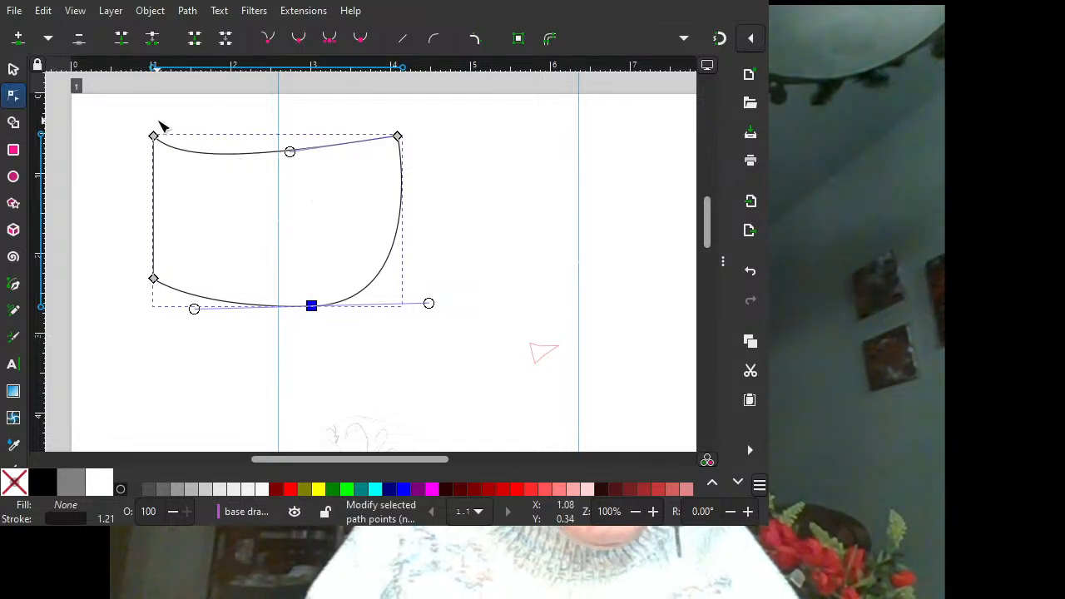
Select all four nodes of the reshaped rectangle and delete the path.
drag(123, 119, 490, 353)
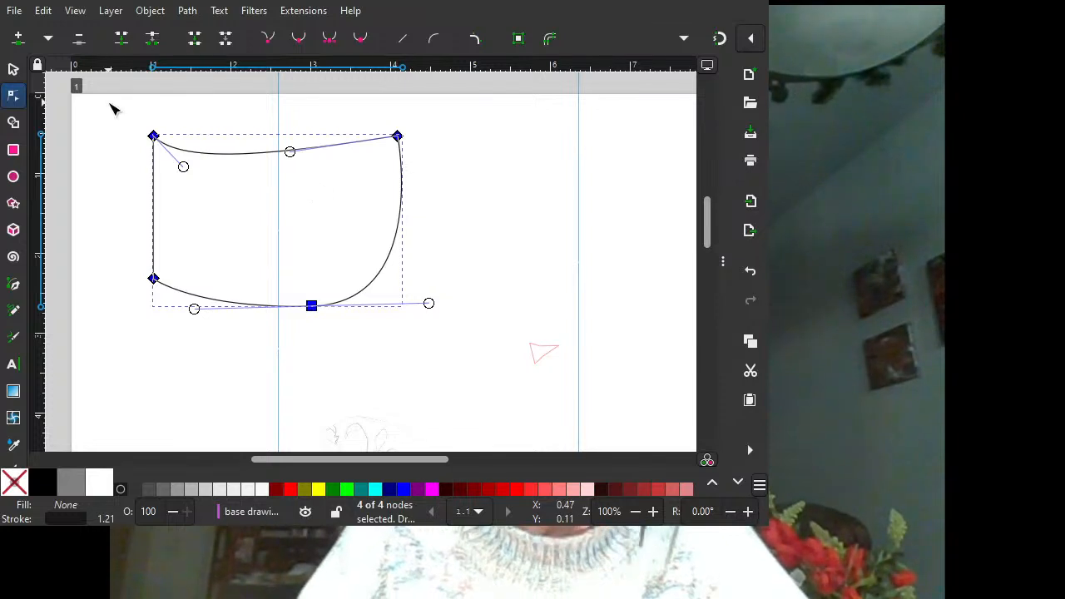
drag(112, 103, 458, 341)
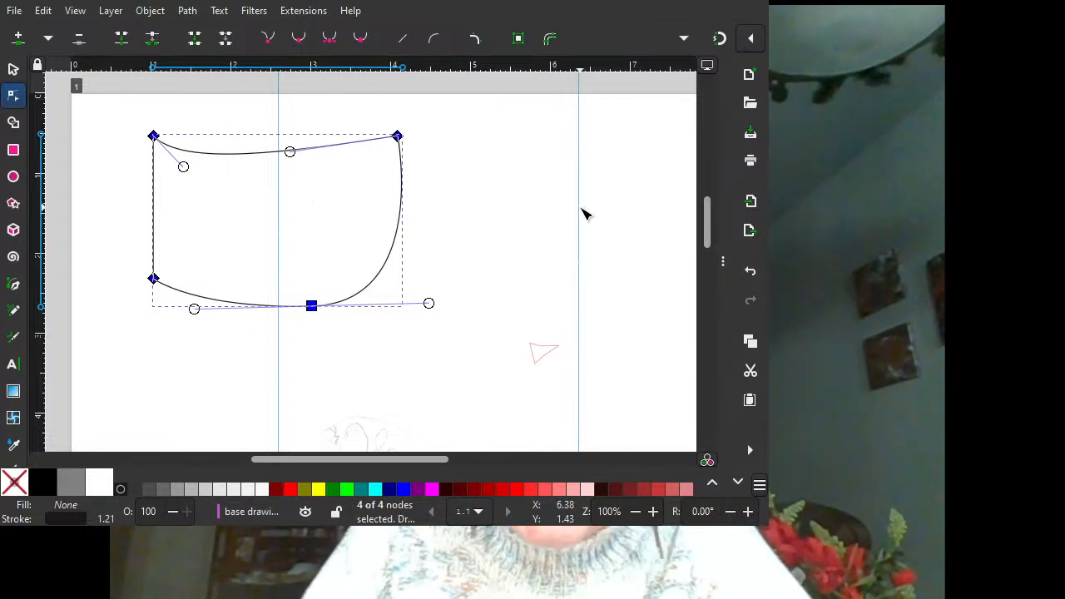
key(Delete)
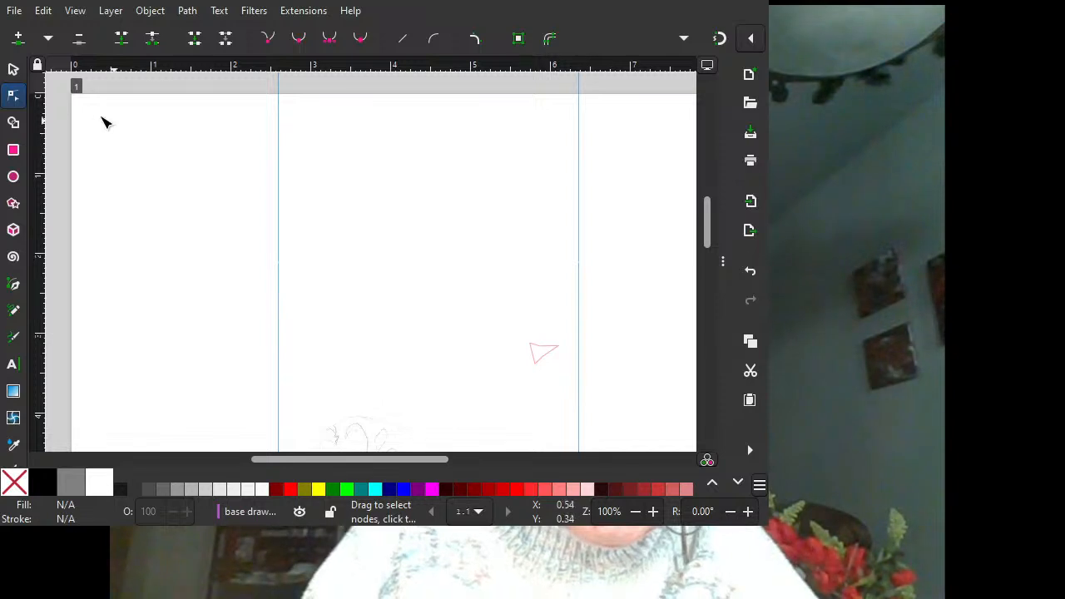
Draw a rectangle about 3.3 by 2.0 in and an ellipse over it with radii of about 0.8 and 1.4 in.
click(13, 150)
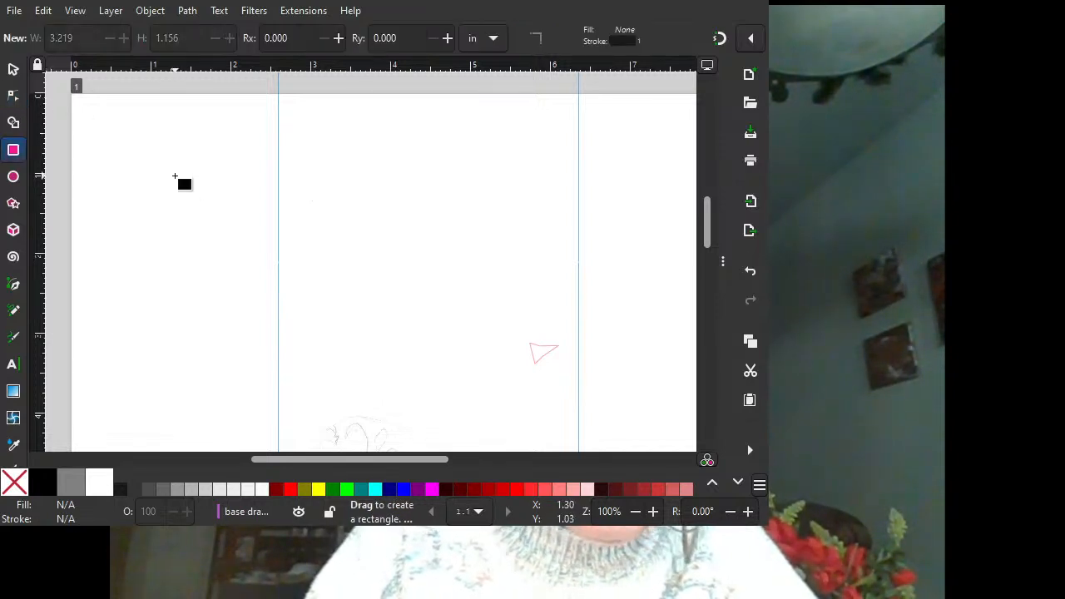
drag(192, 230, 441, 331)
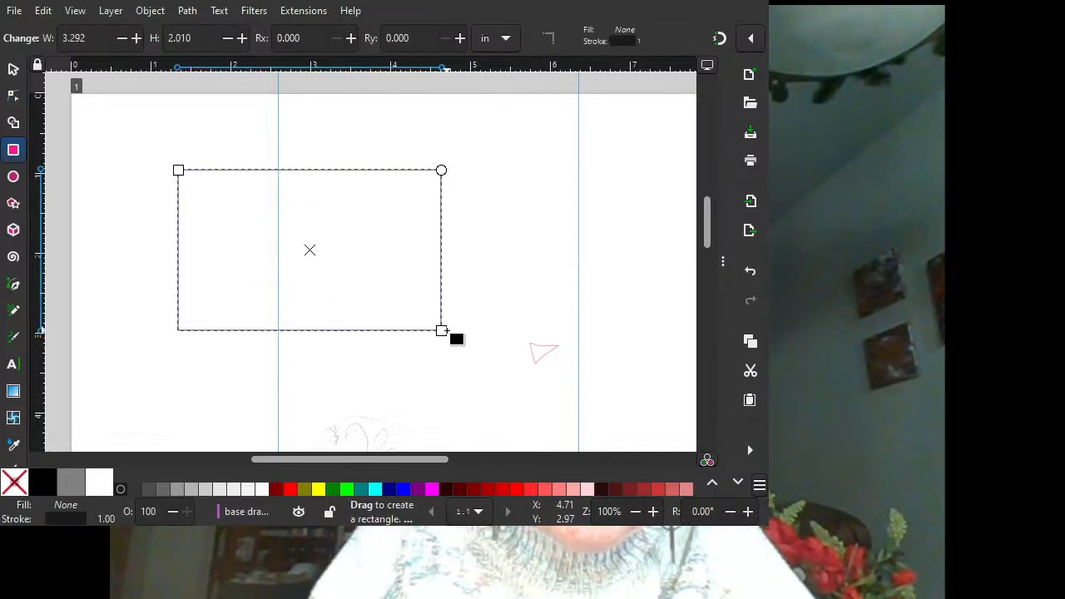
click(14, 177)
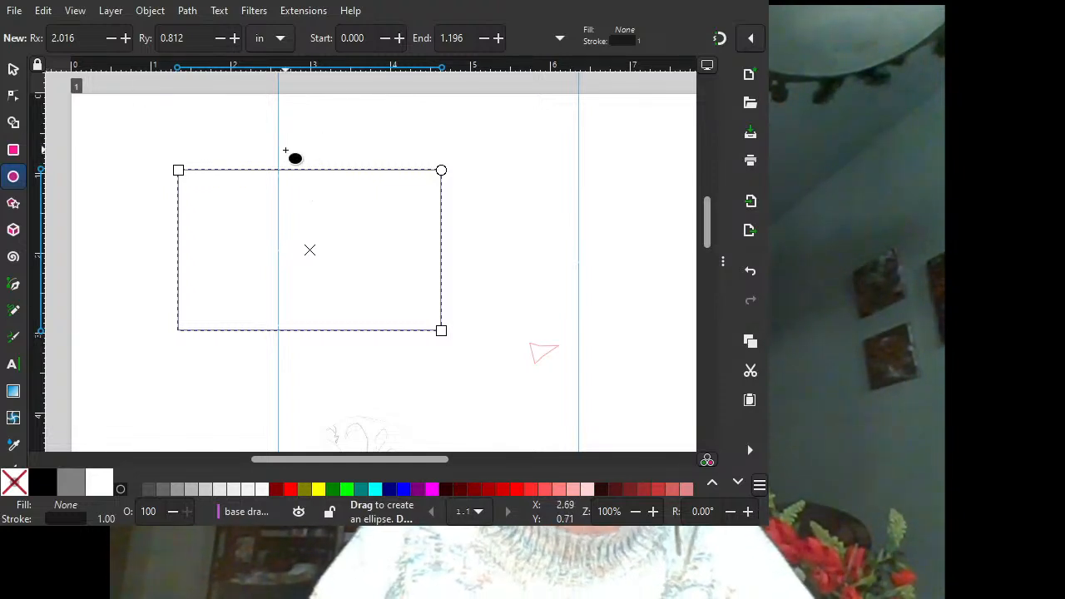
drag(339, 230, 379, 356)
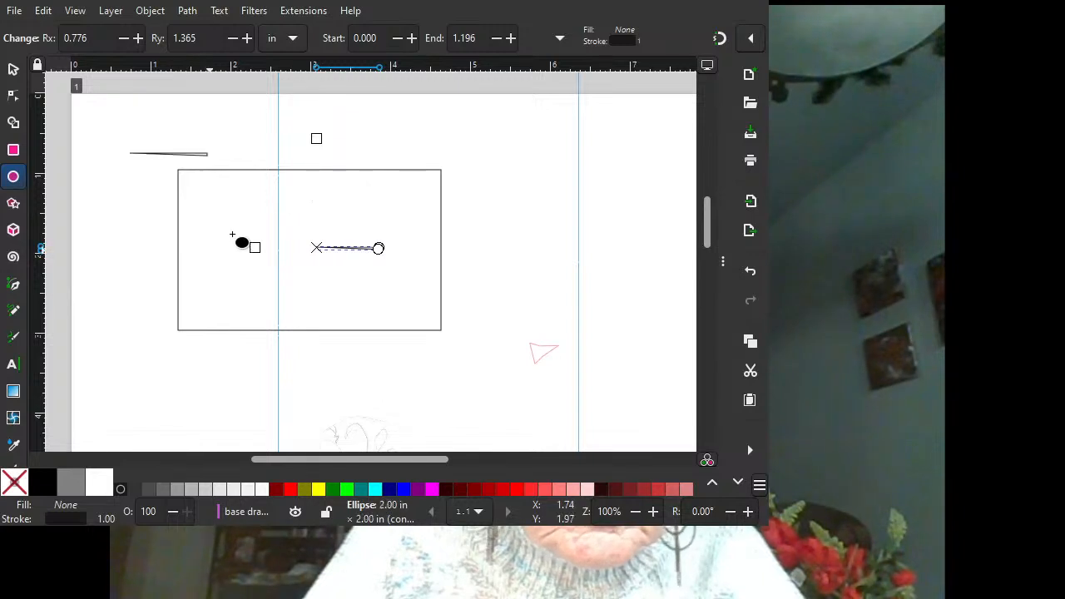
Draw a tiny ellipse near the page's upper left corner and another near its left edge, and delete the second one.
drag(128, 143, 131, 151)
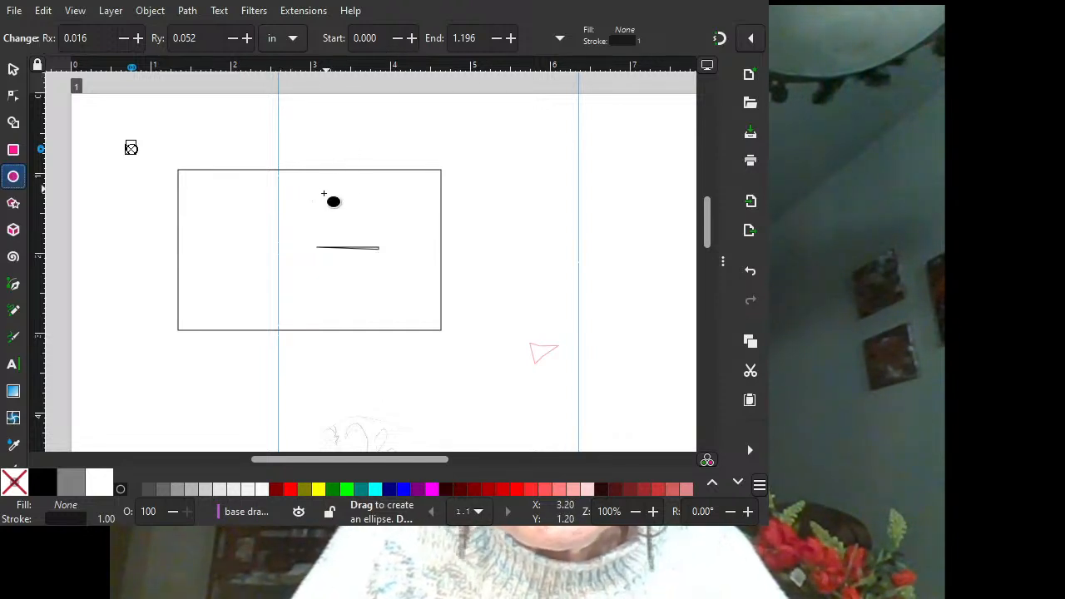
click(121, 309)
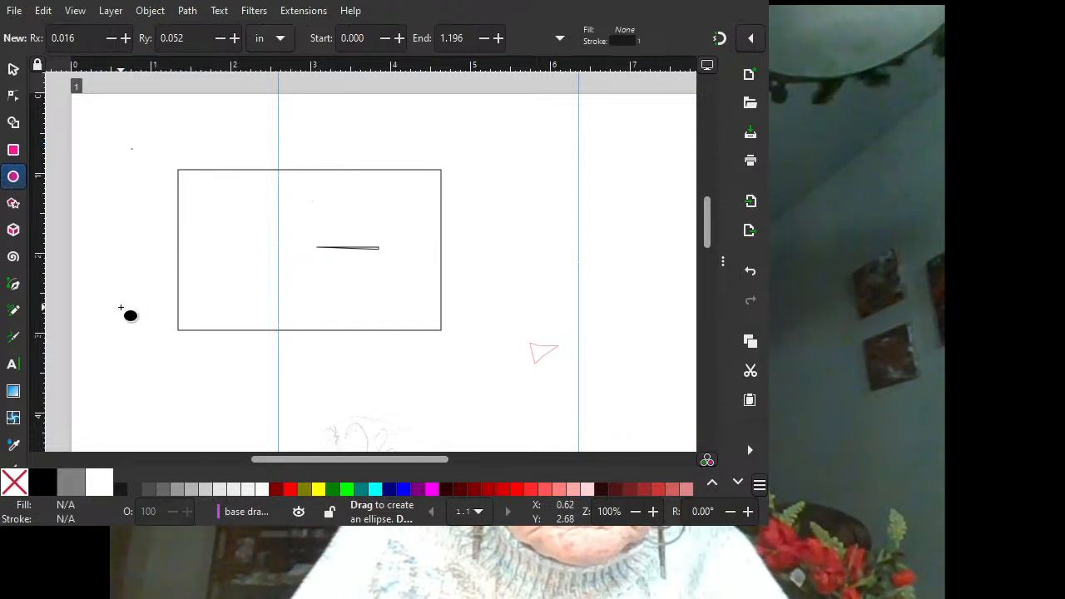
drag(117, 366, 119, 371)
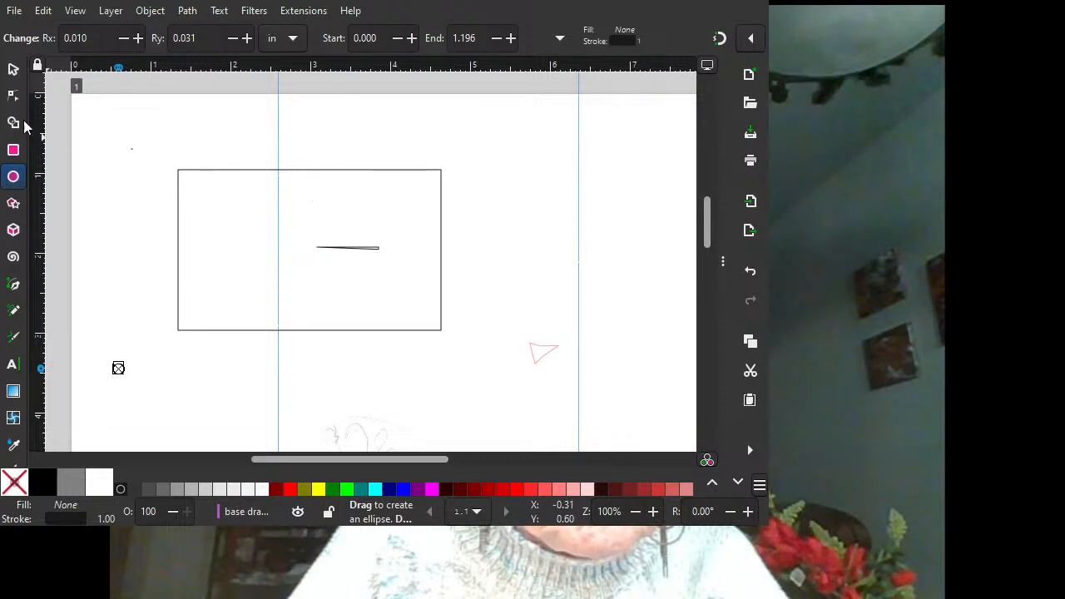
click(14, 69)
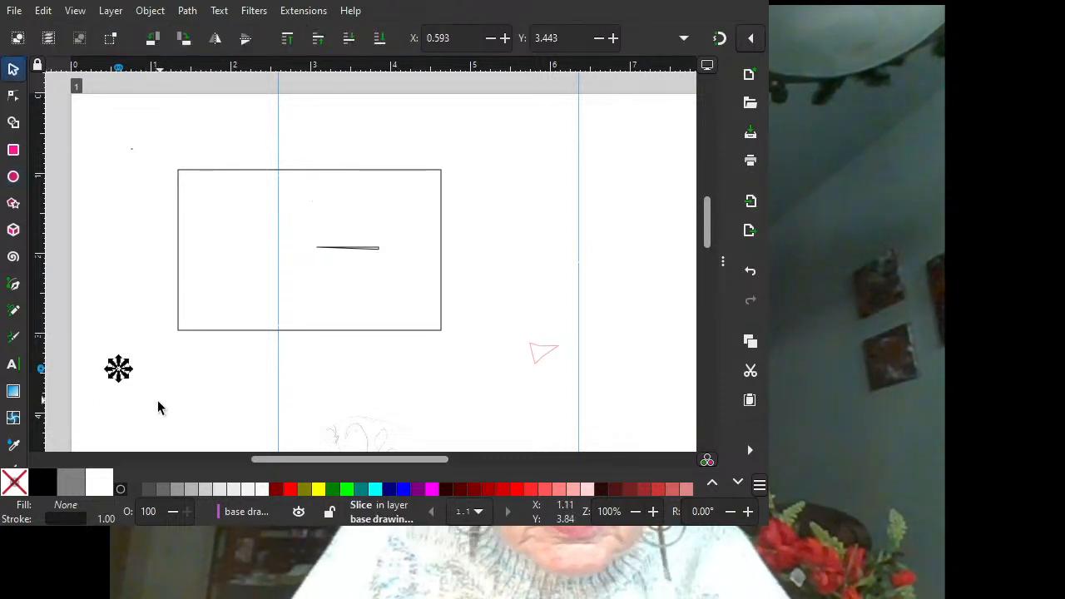
key(Delete)
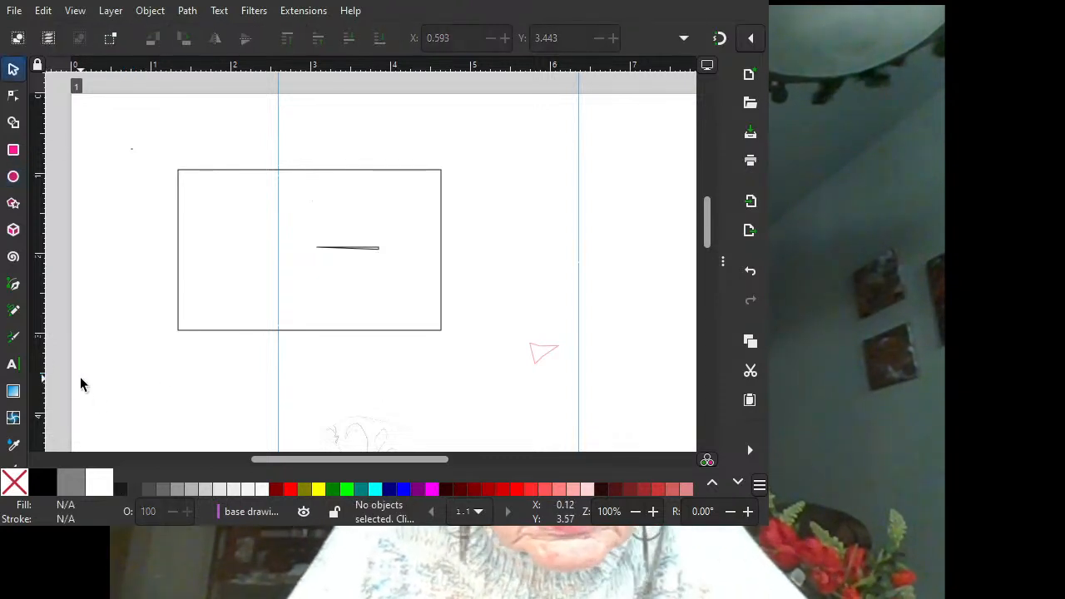
Draw an ellipse beside the rectangle with radii of about 0.29 and 0.13 in, and set its start angle to 3.
click(15, 177)
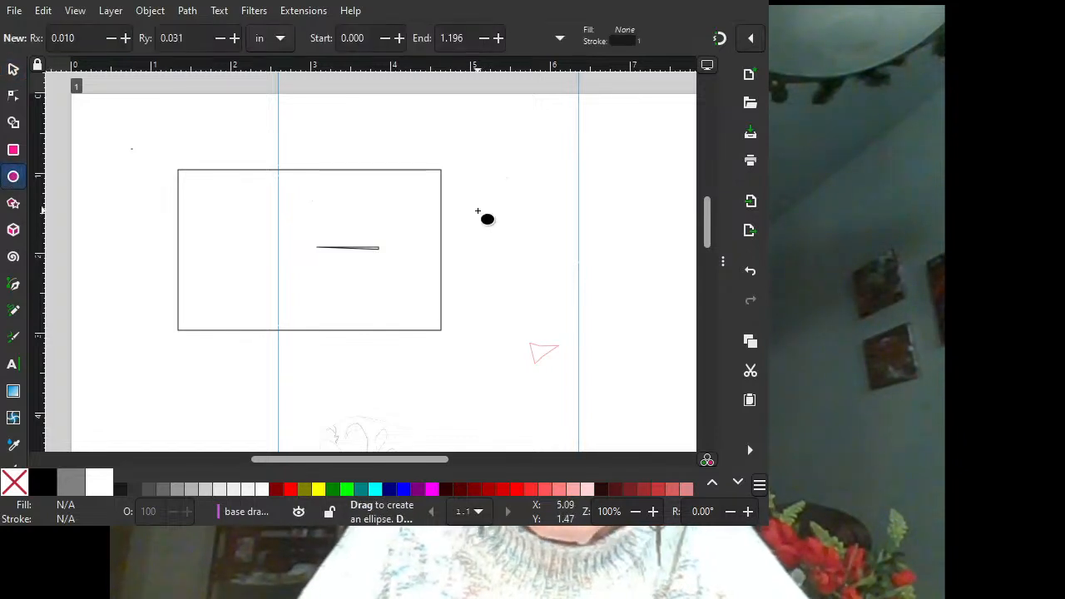
drag(477, 212, 523, 229)
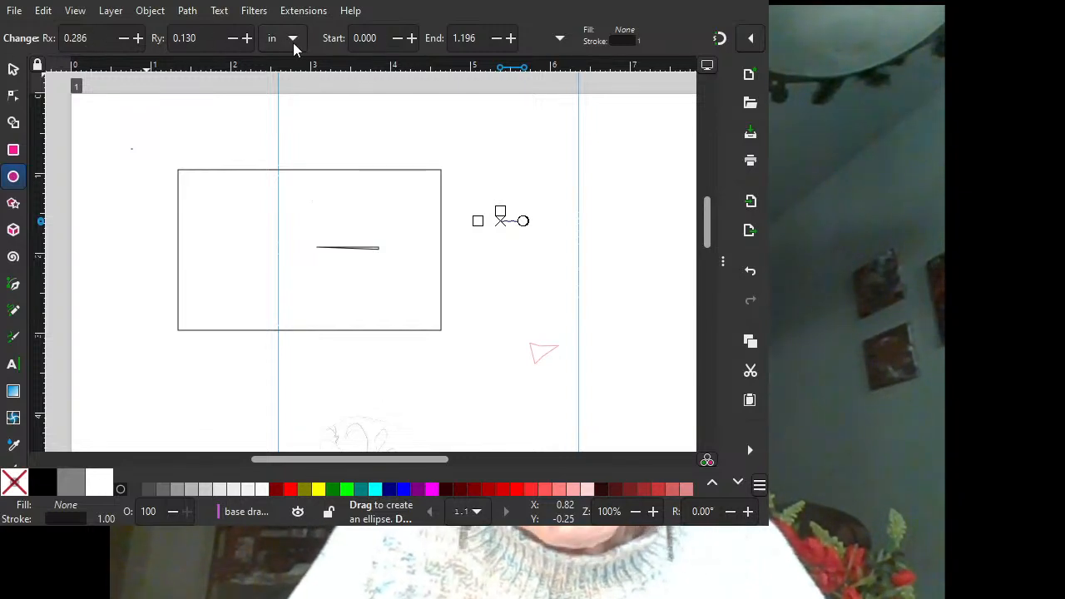
click(380, 37)
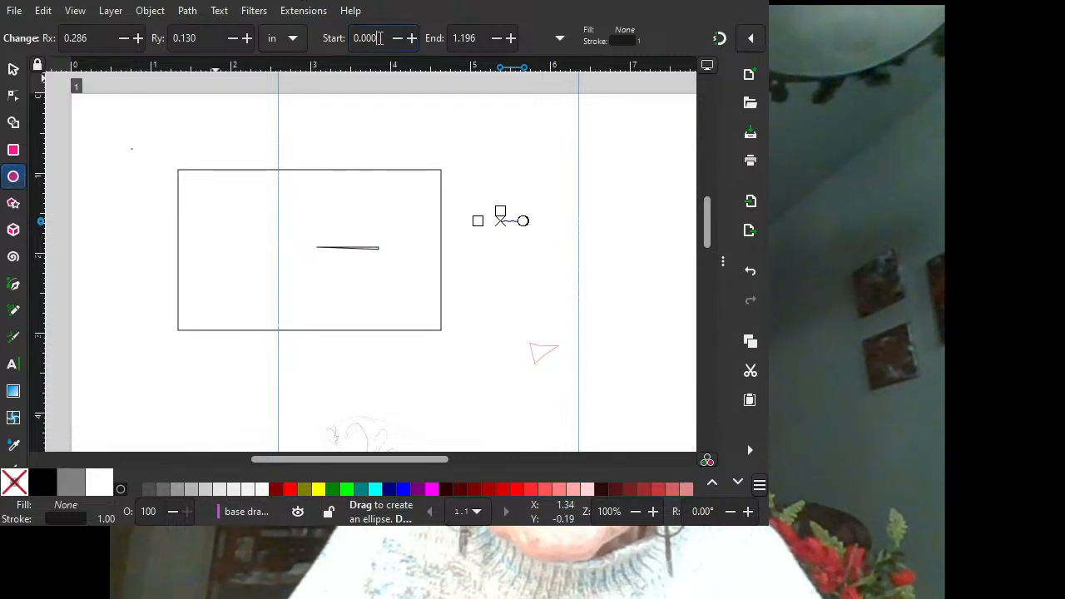
drag(379, 37, 351, 40)
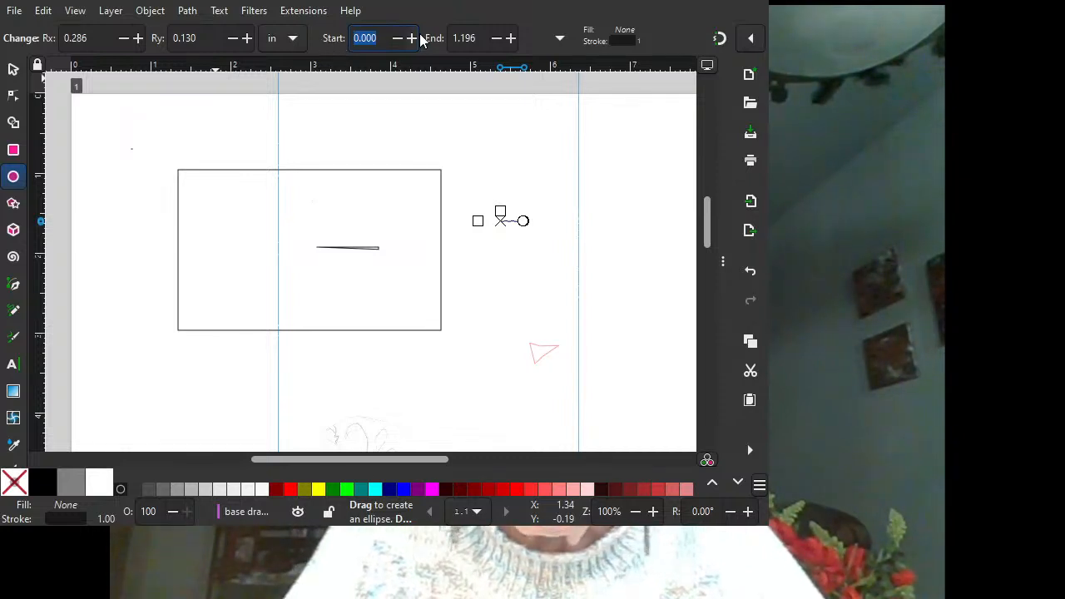
text(3)
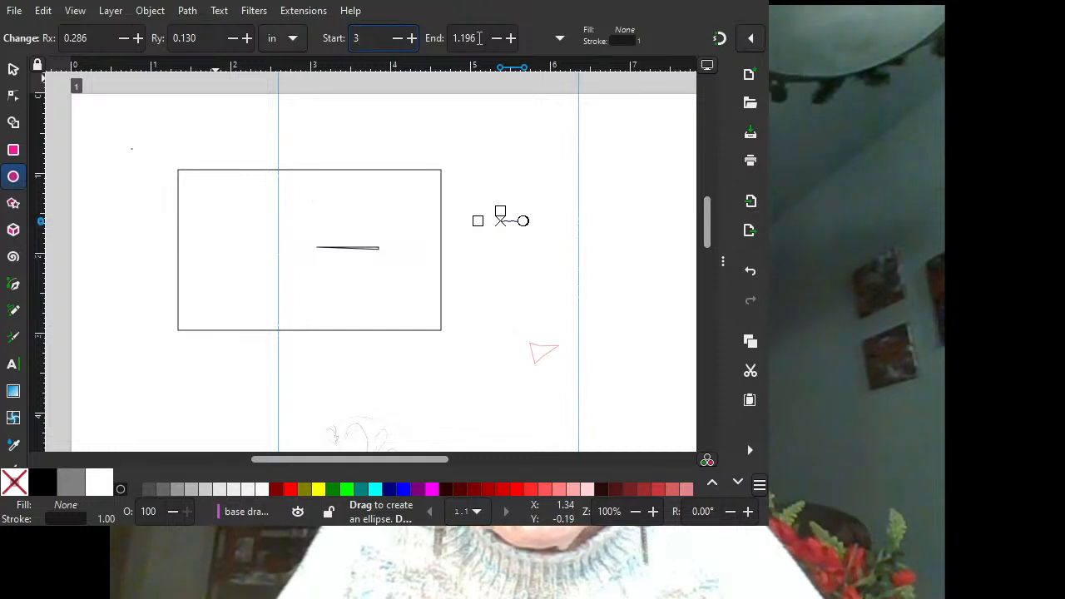
key(Tab)
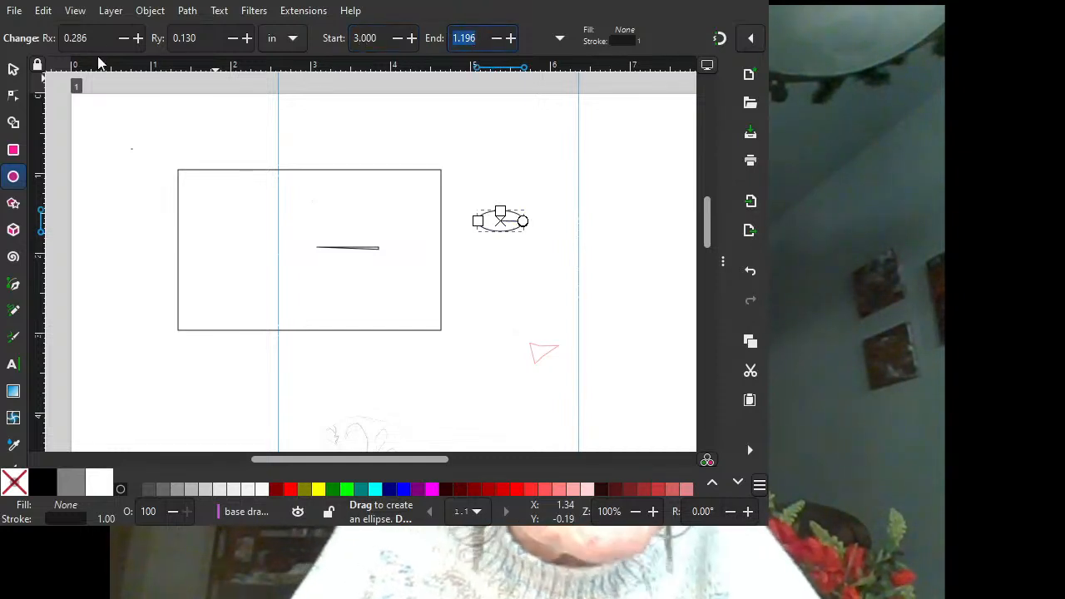
Draw a star at the page's upper left corner and set its number of corners to 3.
click(13, 122)
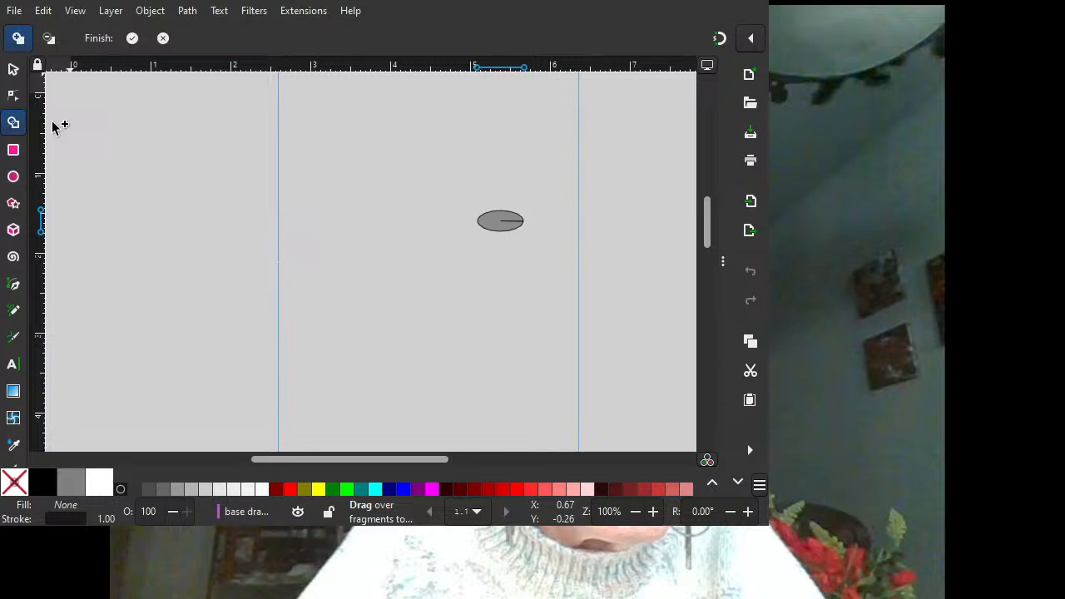
click(12, 204)
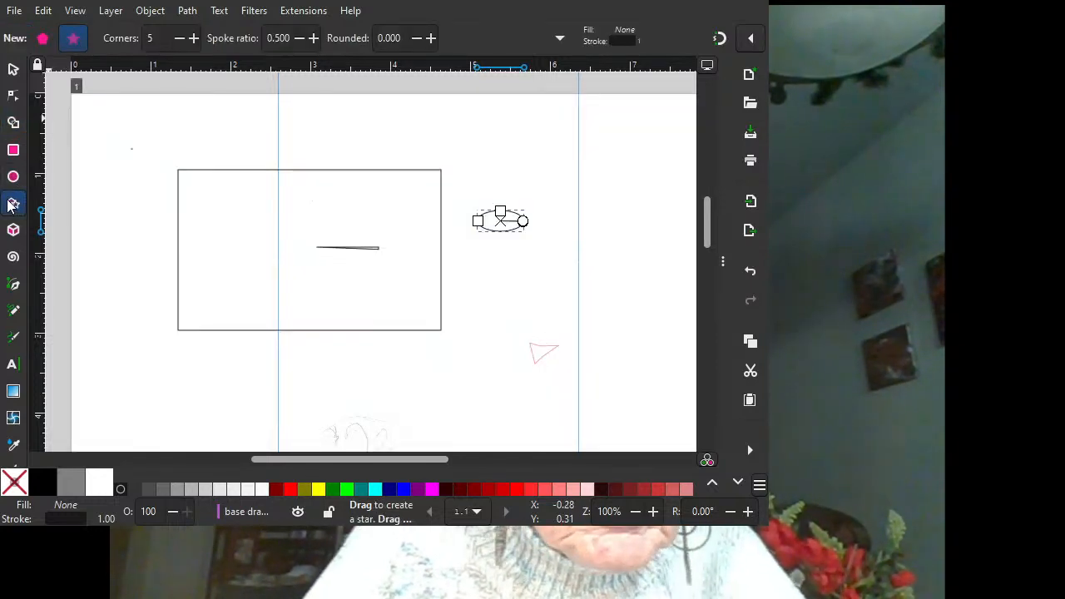
drag(122, 133, 151, 174)
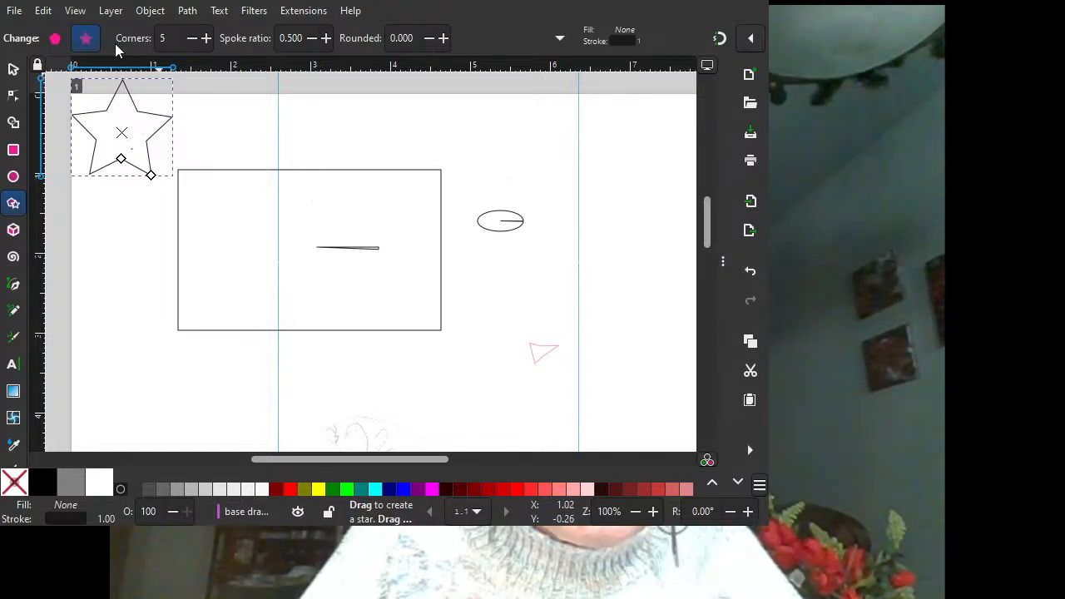
double_click(169, 41)
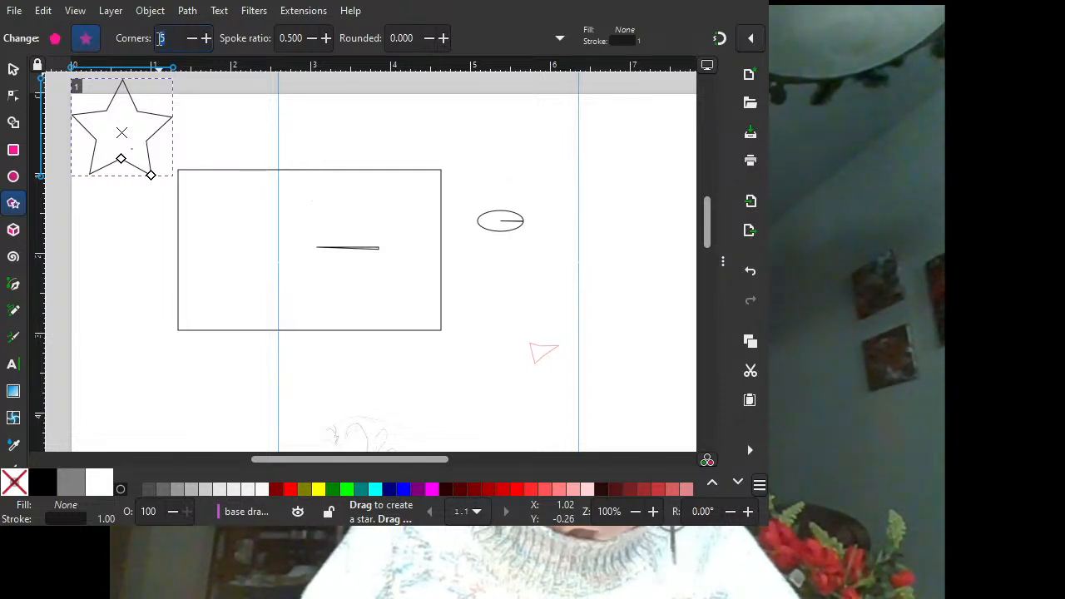
text(3)
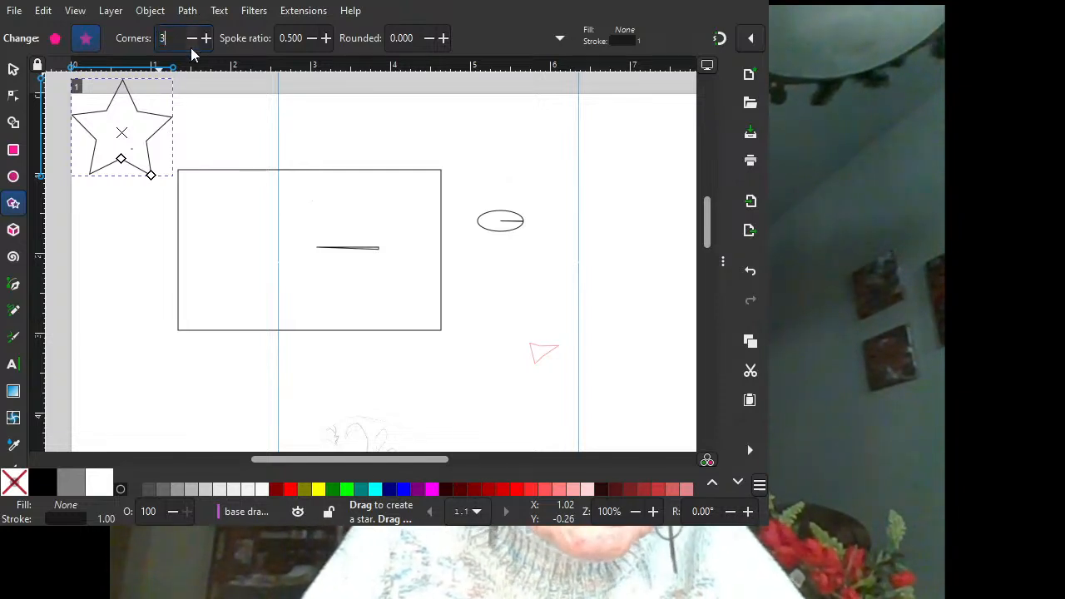
key(Return)
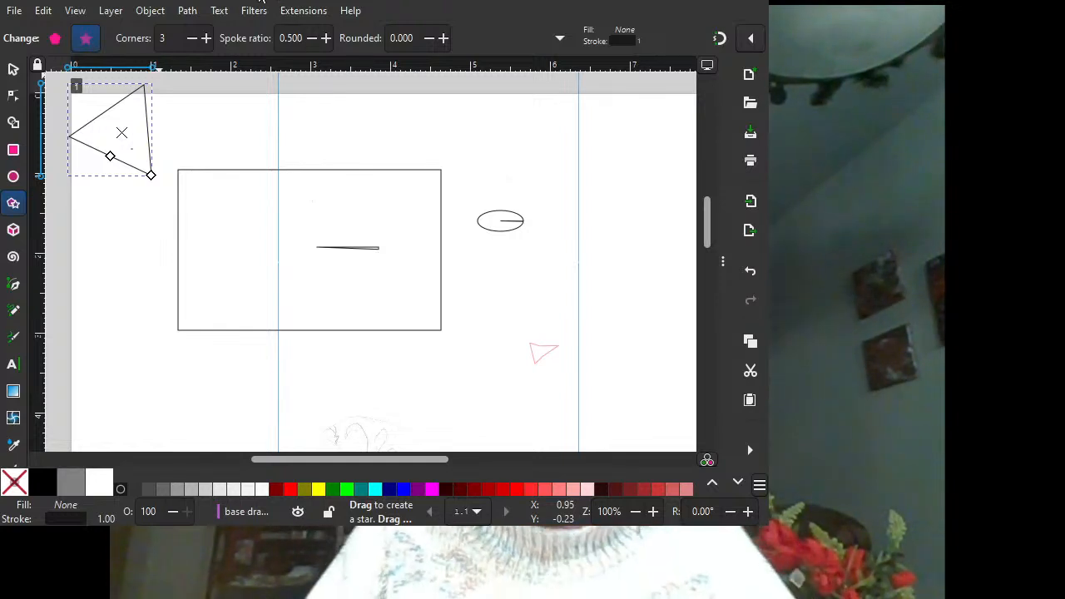
Draw three more ellipses around the rectangle with radii of about 0.28 by 0.17, 0.89 by 0.93 and 0.60 by 0.76 in.
click(14, 176)
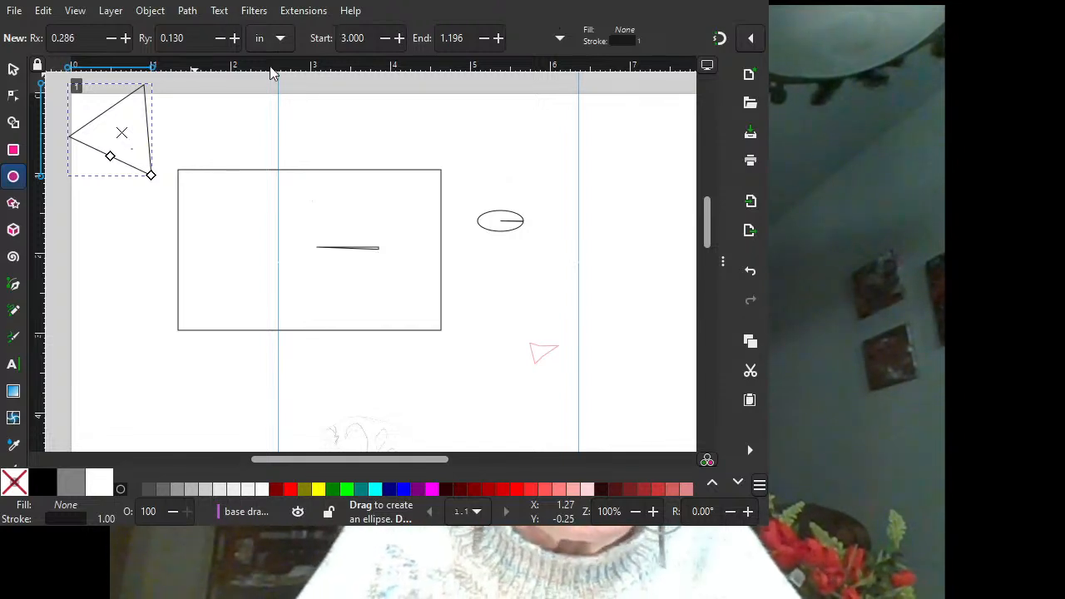
click(217, 82)
drag(220, 83, 266, 112)
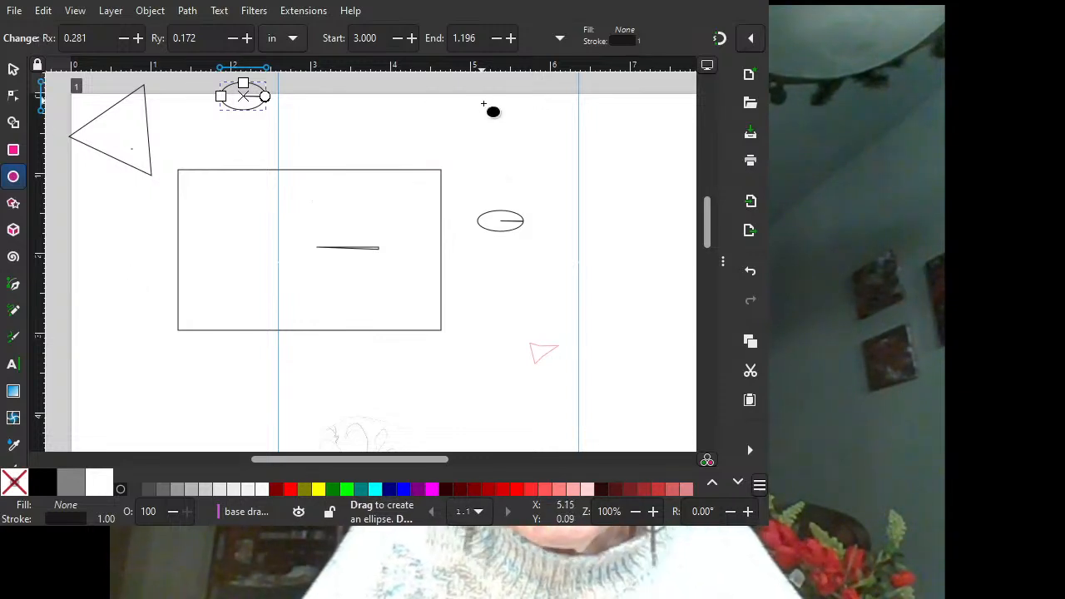
click(491, 132)
drag(483, 124, 628, 272)
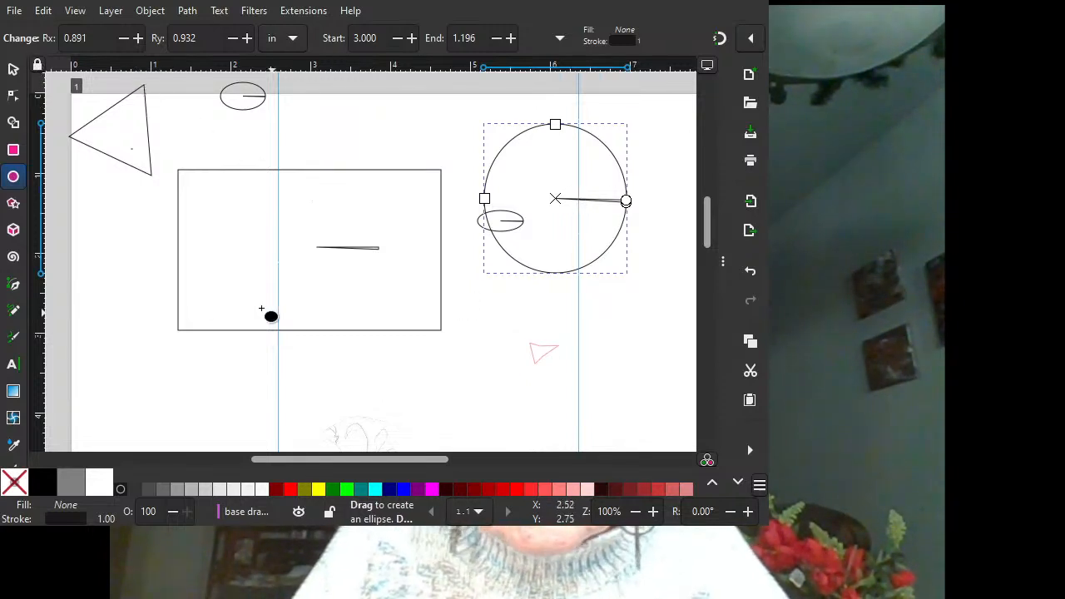
drag(186, 298, 282, 420)
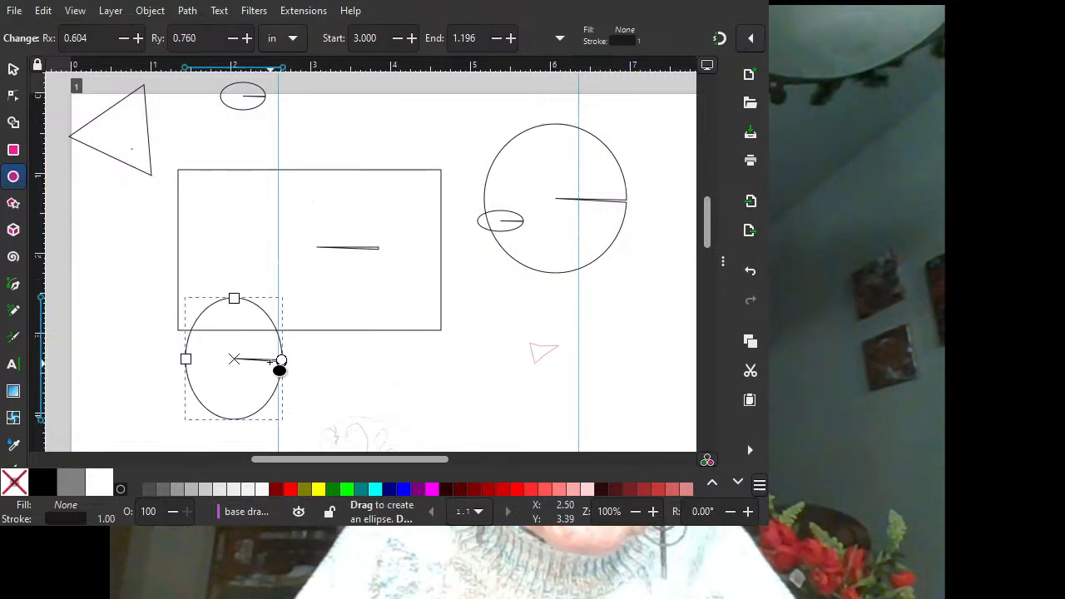
Open the lower ellipse to an end angle of about 269 and draw a flat slice about 0.28 by 0.06 in radius inside the rectangle.
mouse_move(281, 360)
mouse_down()
mouse_move(252, 240)
mouse_move(198, 231)
mouse_move(229, 221)
mouse_move(190, 238)
mouse_up()
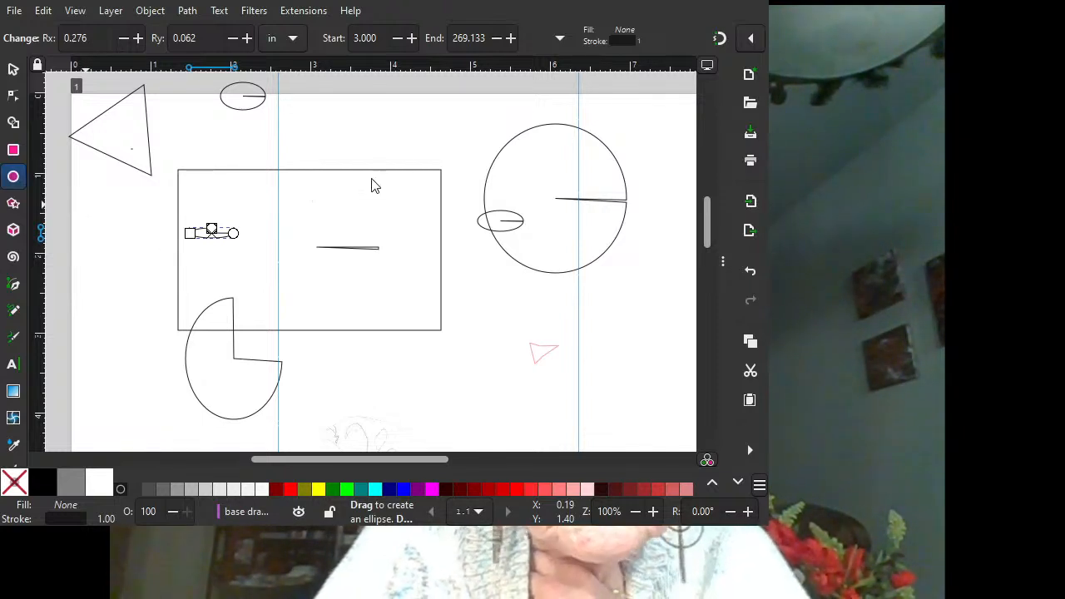
click(13, 69)
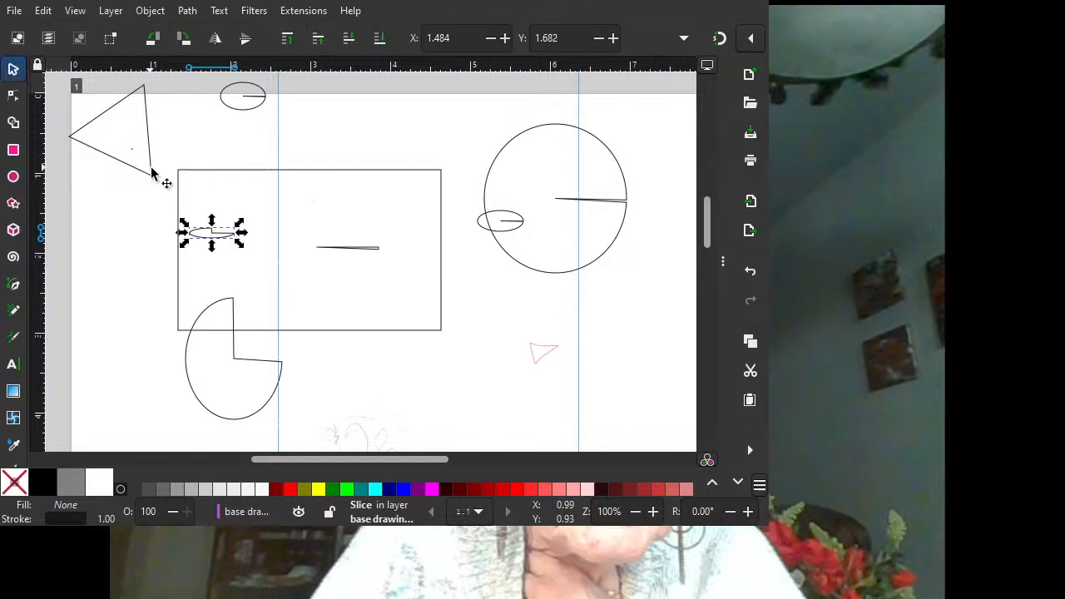
click(153, 173)
click(200, 233)
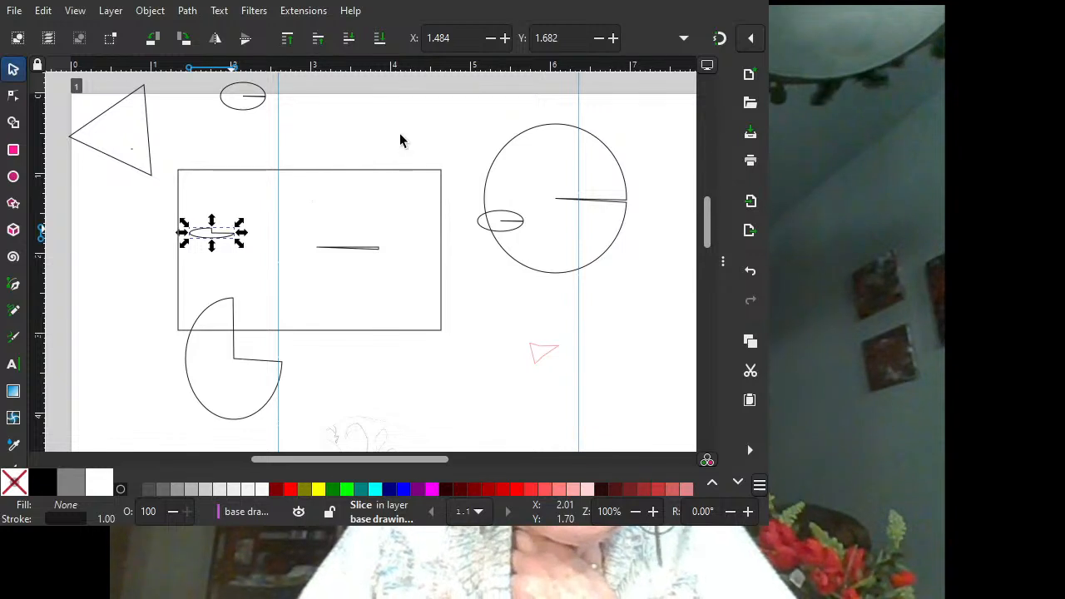
click(309, 90)
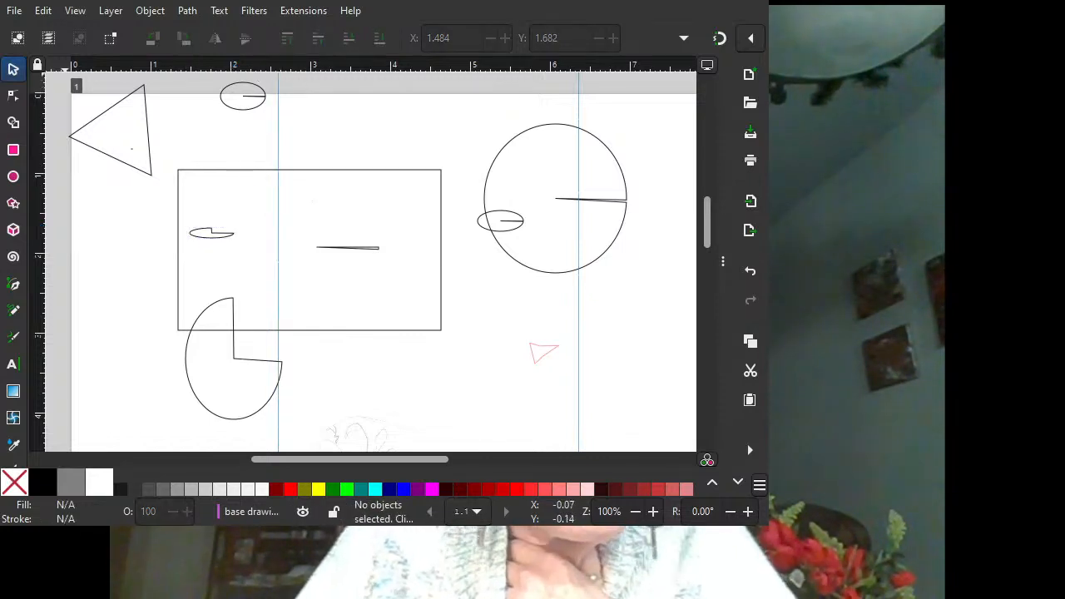
Move the rectangle to the page's left edge at about Y 0.17 in and the small upper ellipse to the same edge at about Y 3.85 in.
click(265, 171)
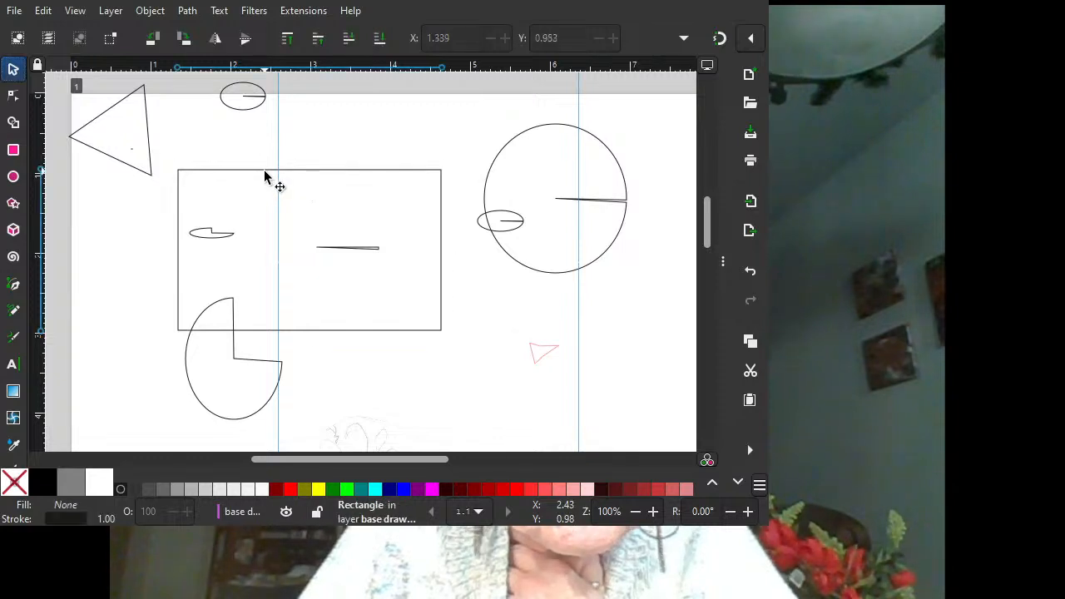
drag(265, 172, 254, 130)
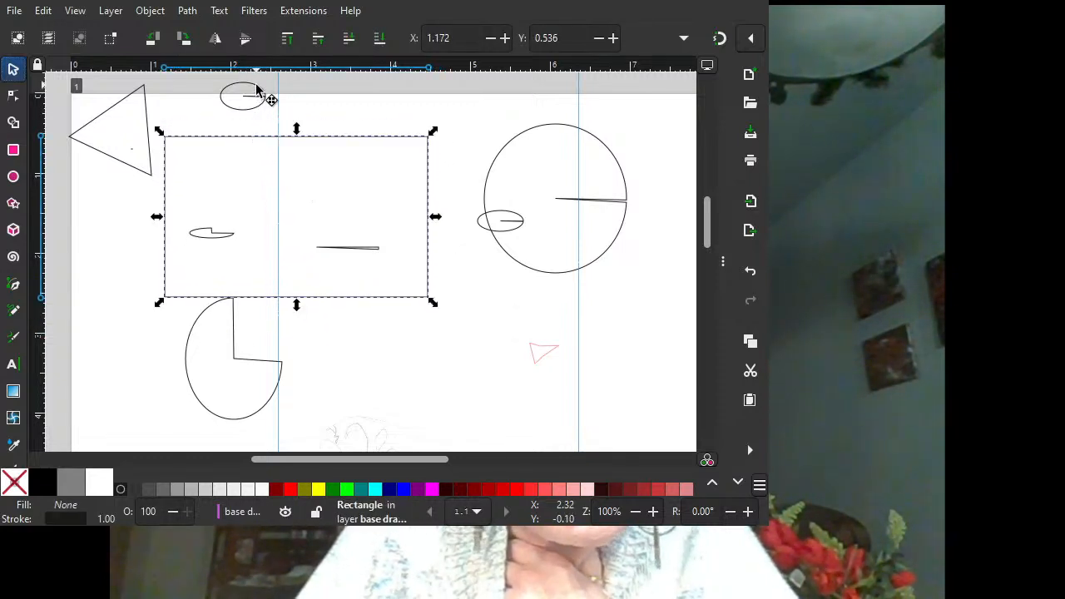
drag(254, 88, 96, 417)
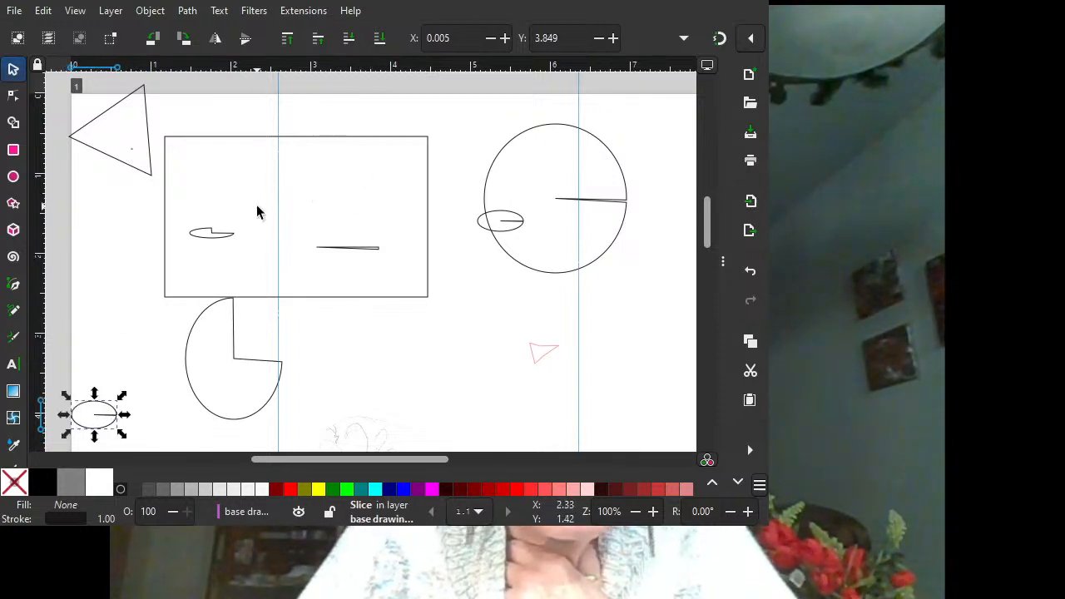
click(310, 141)
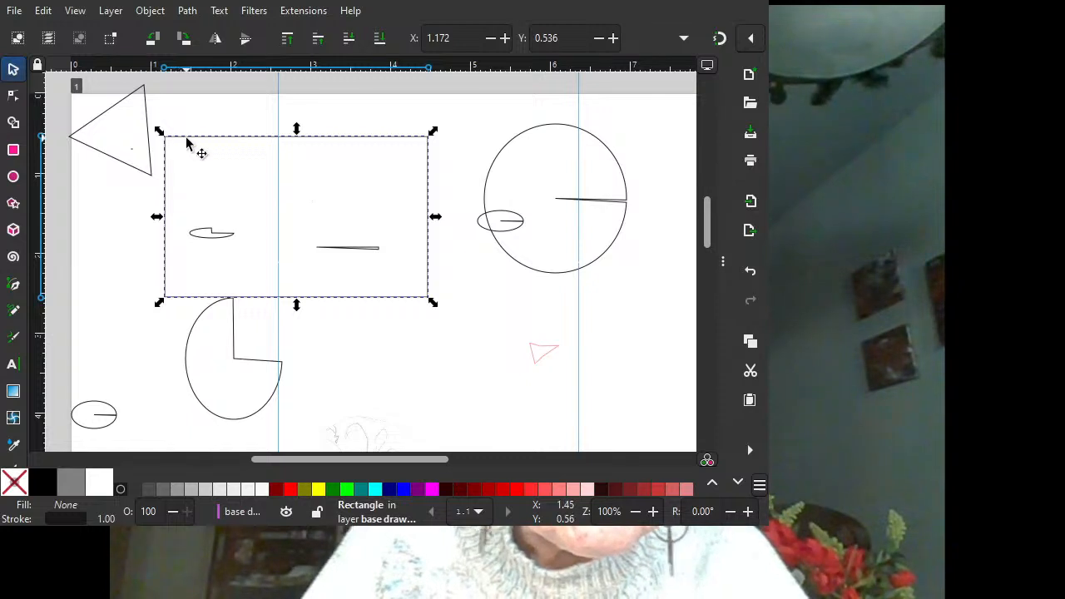
drag(186, 142, 90, 108)
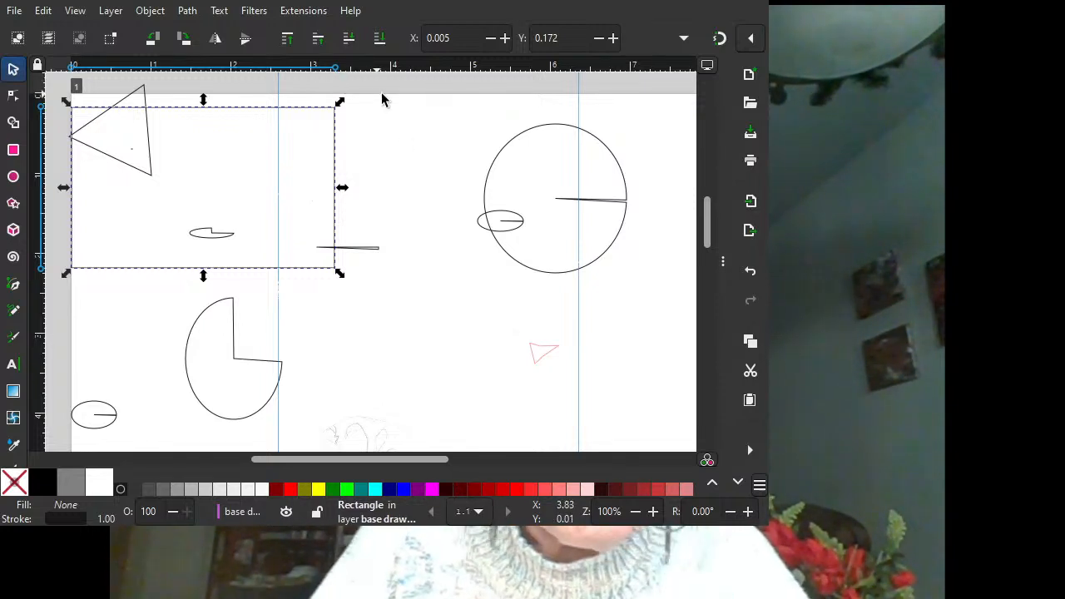
drag(381, 90, 466, 95)
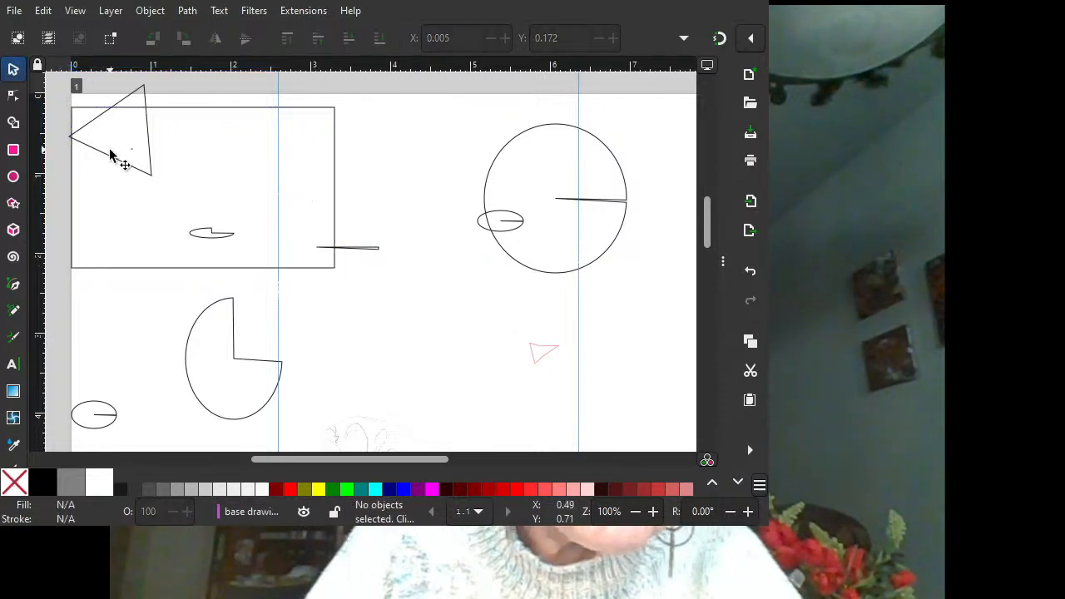
click(200, 108)
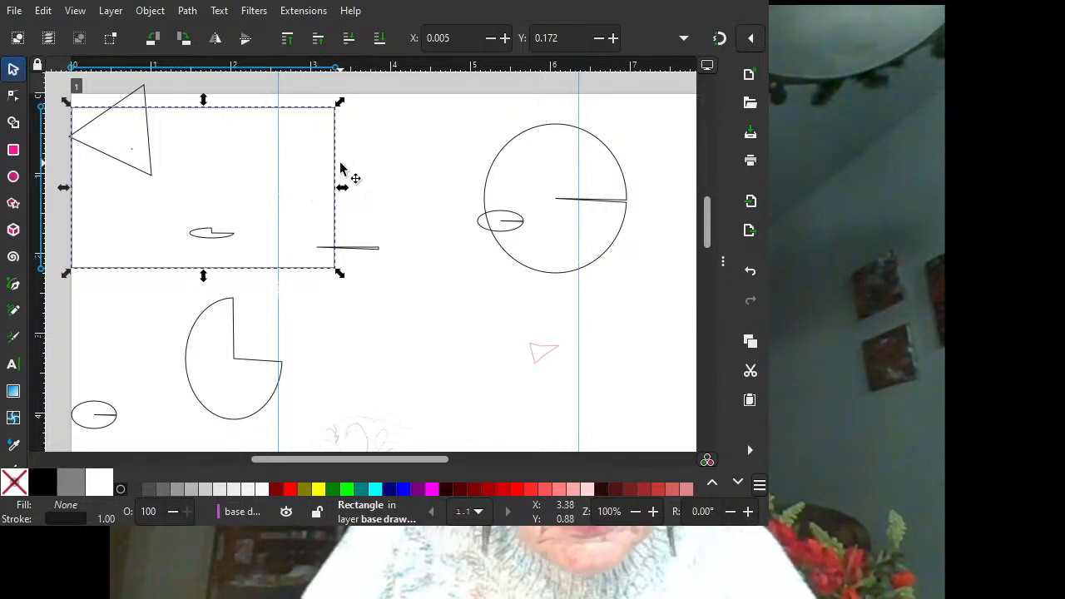
scroll(346, 183, down, 3)
scroll(345, 178, up, 3)
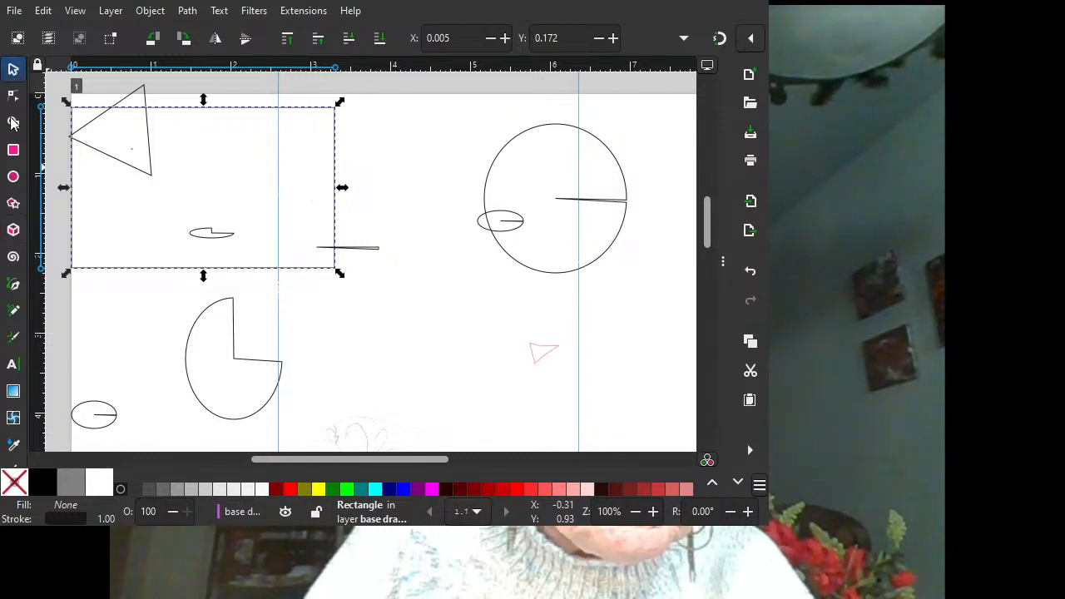
Draw a 3D box in perspective on the page's right half, partly covering the large circular slice.
click(14, 232)
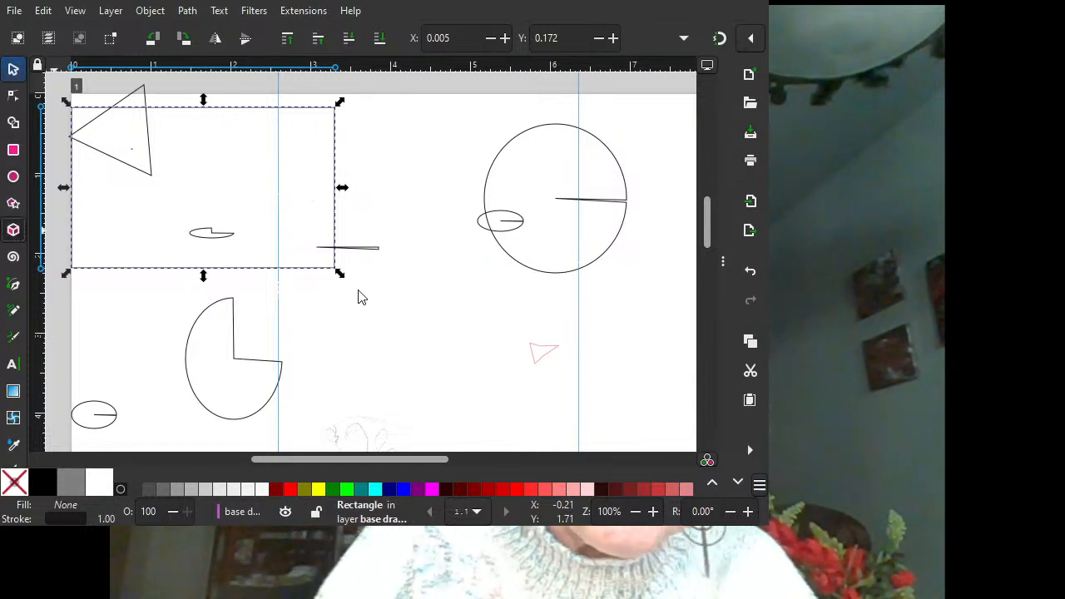
mouse_move(393, 275)
mouse_down()
mouse_move(468, 352)
mouse_move(451, 360)
mouse_move(527, 347)
mouse_move(495, 335)
mouse_up()
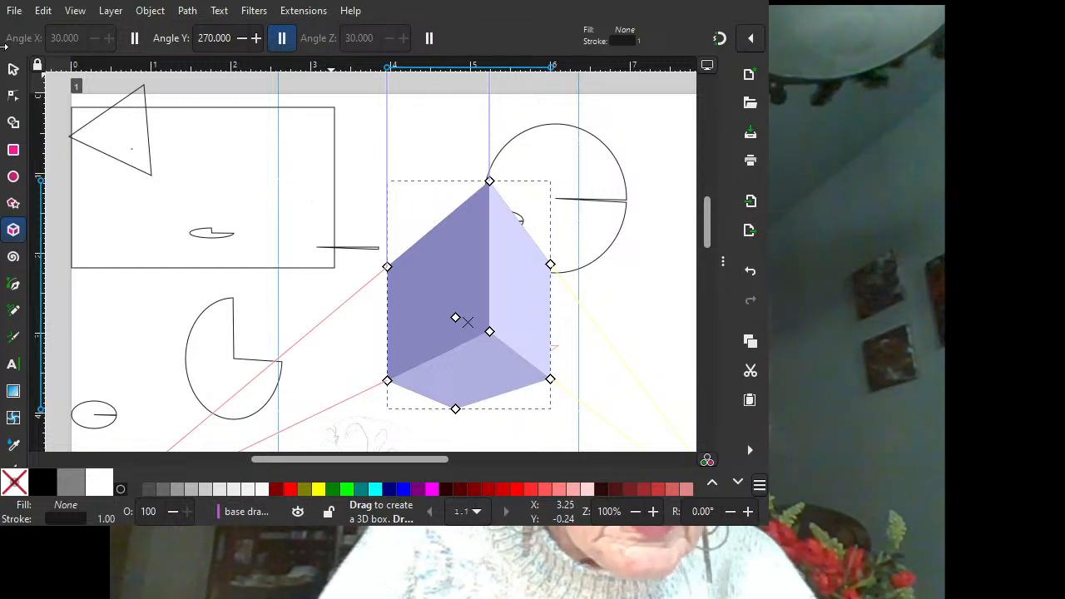
Widen the drawing window until the page's full width fits, and leave no object selected.
drag(3, 47, 3, 38)
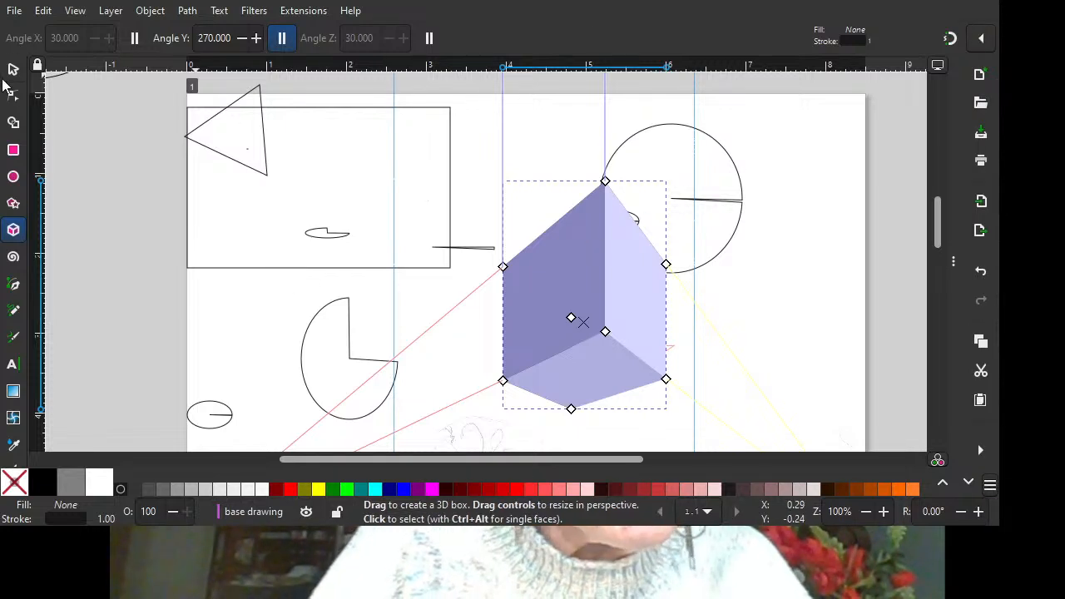
click(13, 70)
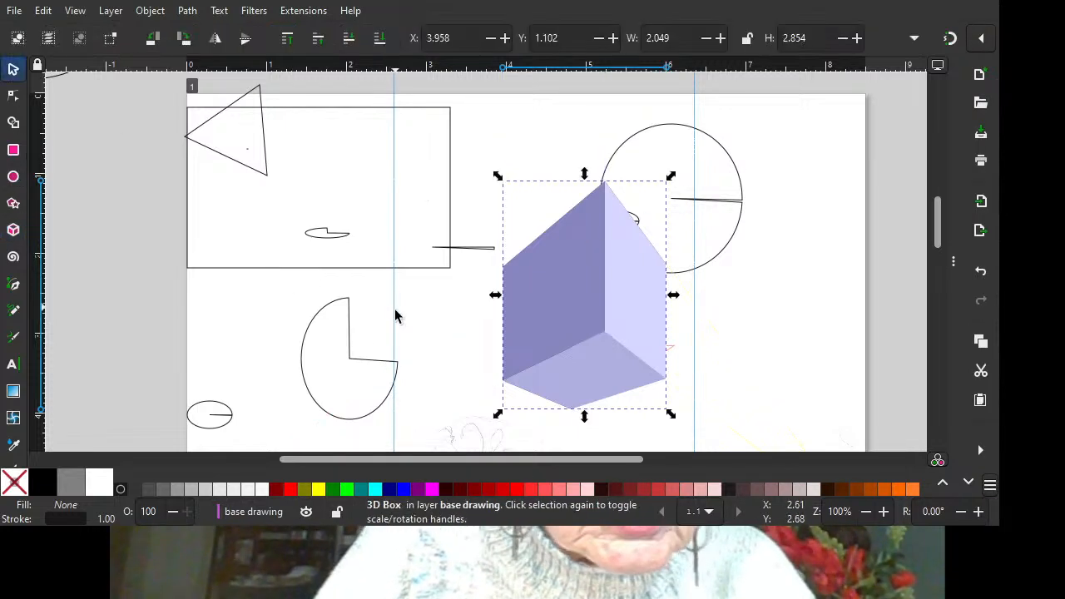
click(348, 333)
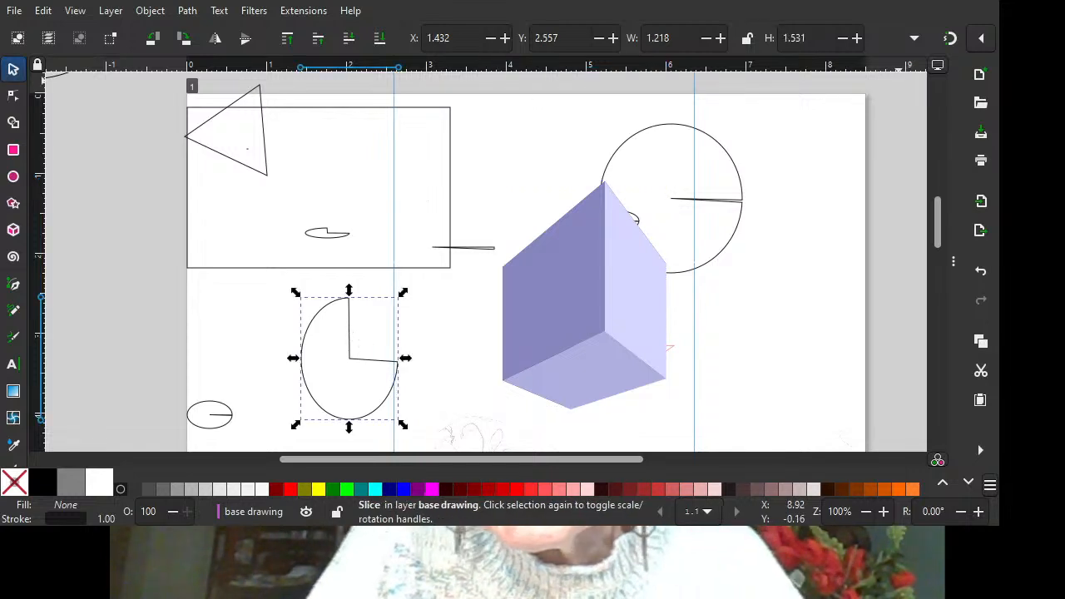
drag(995, 11, 1050, 12)
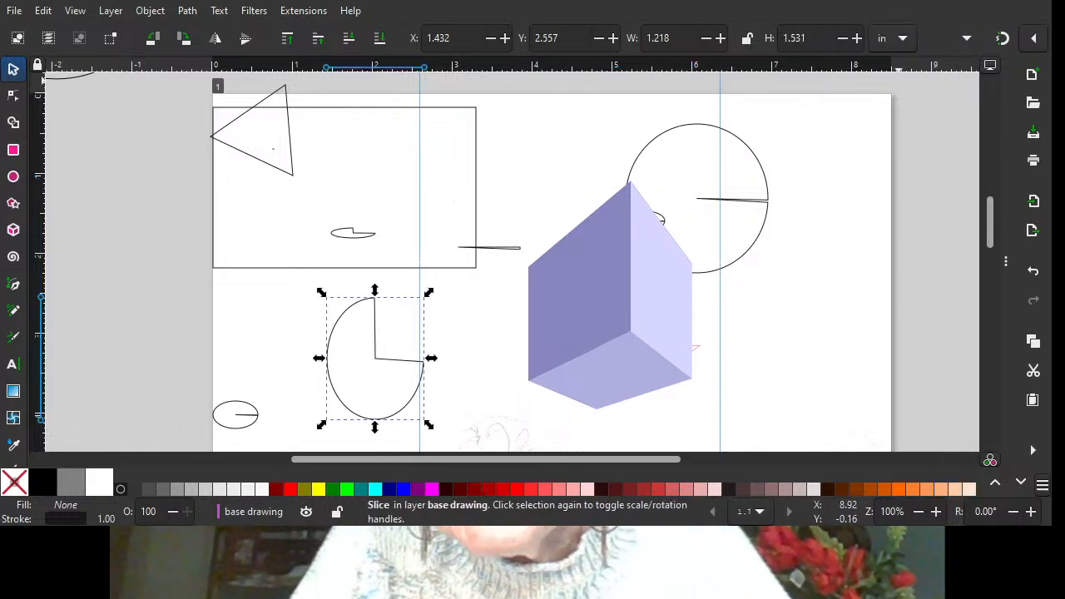
drag(462, 88, 344, 197)
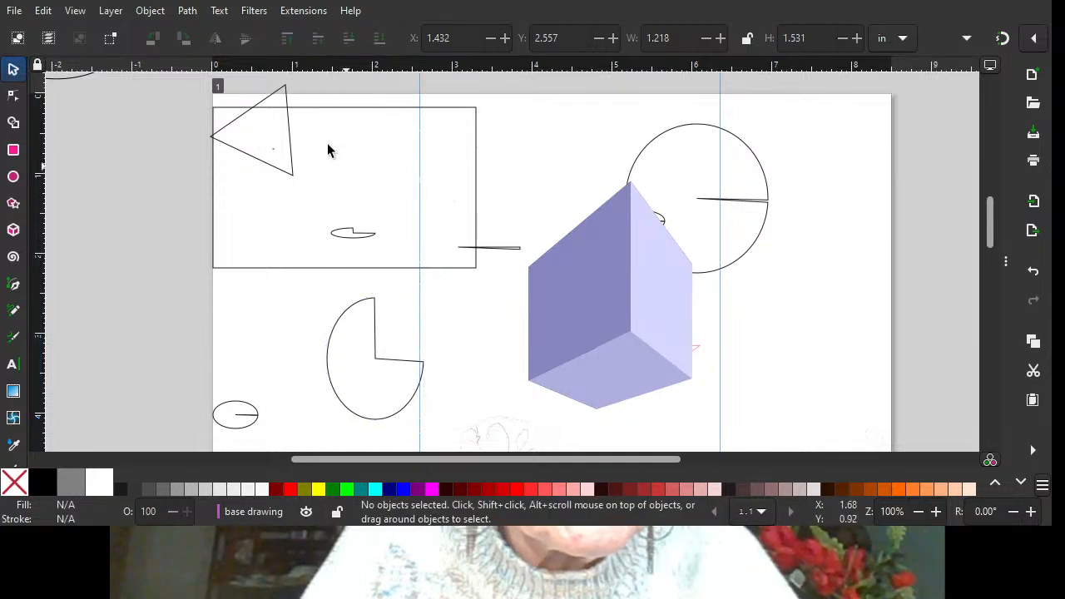
Draw a slice about 0.93 by 0.66 in in radius over the rectangle's right side, try it as an arc, and fill it red.
click(13, 176)
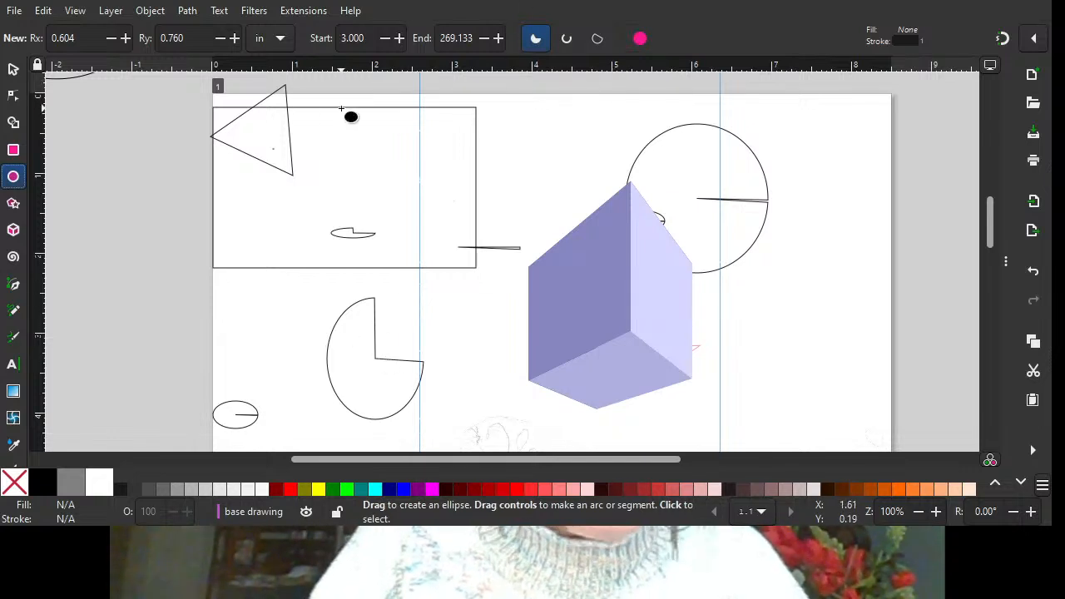
drag(347, 119, 494, 225)
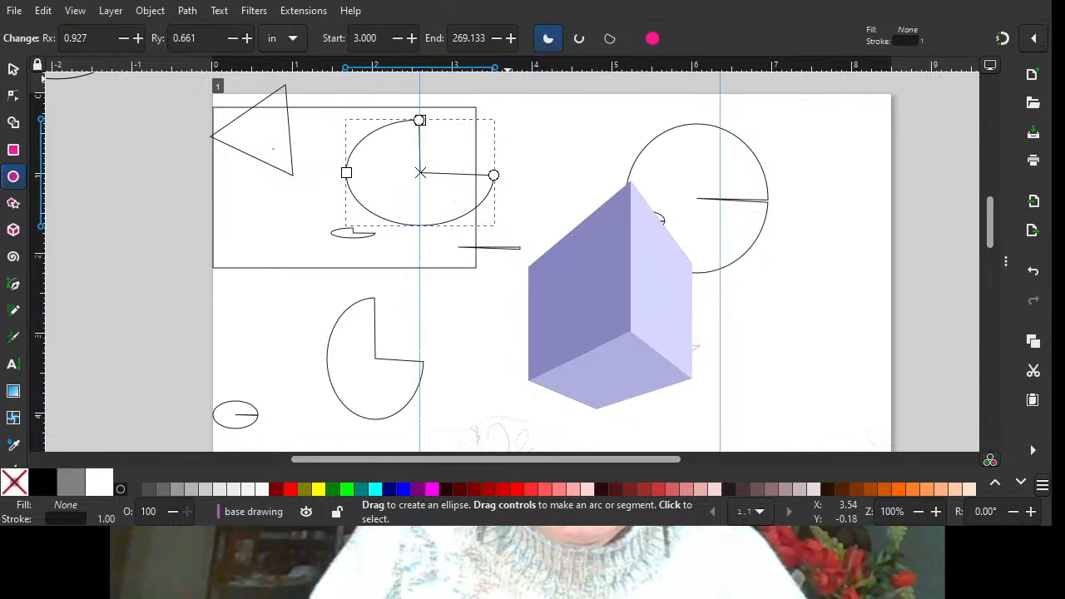
click(580, 39)
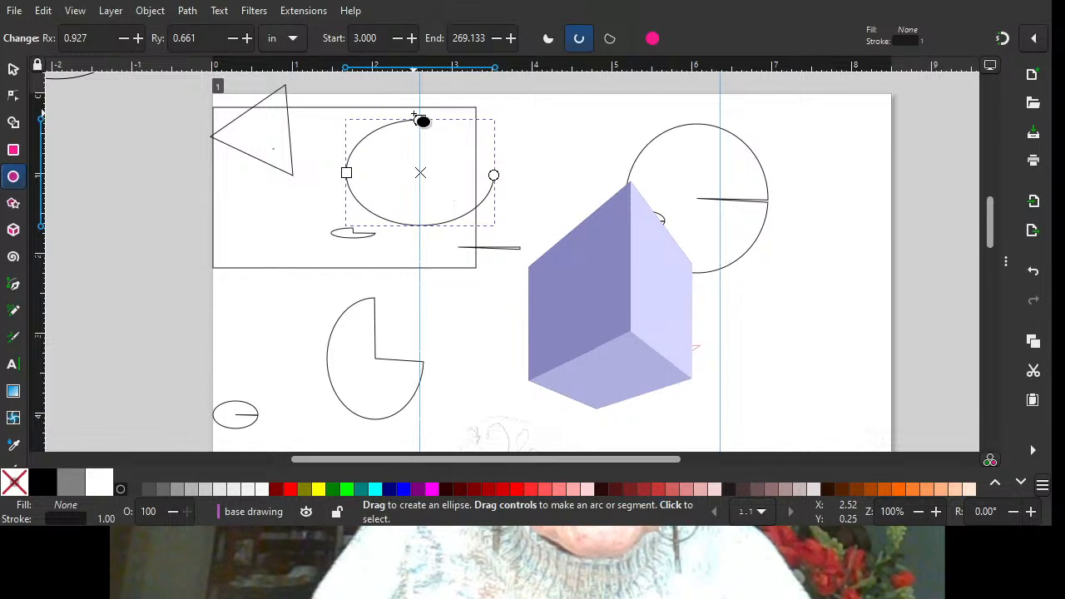
click(549, 39)
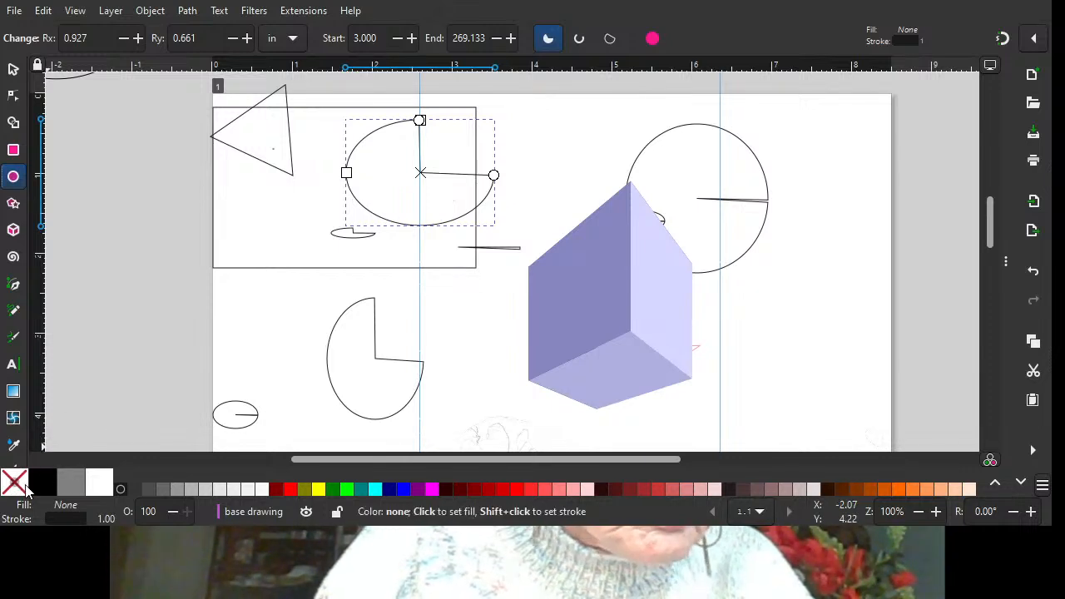
click(288, 489)
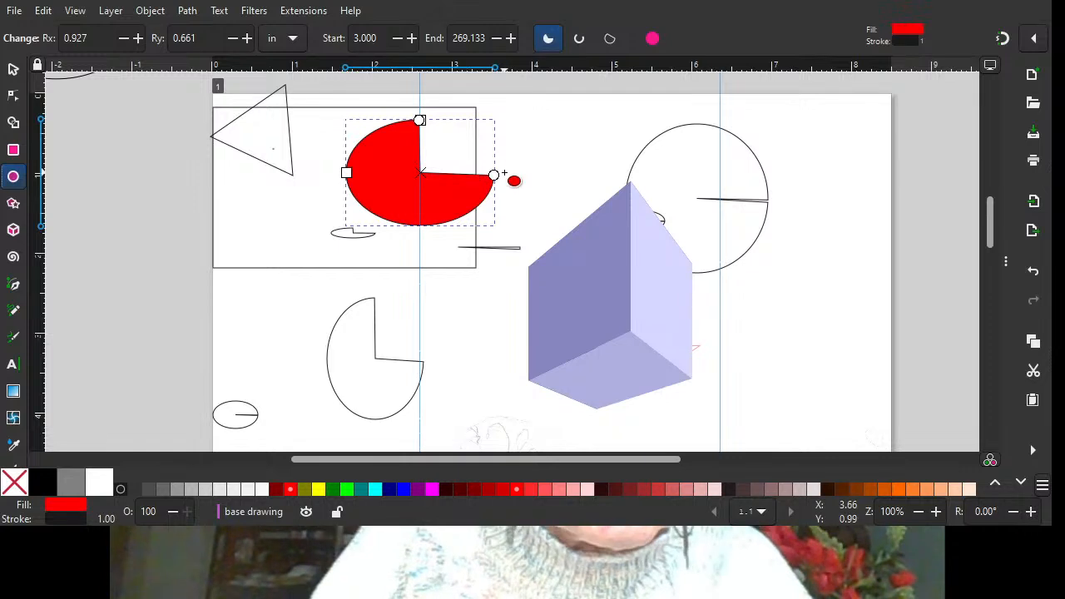
Move the red slice's end angle to about 269.8°, try the arc and chord types, and make it a whole ellipse.
mouse_move(419, 120)
mouse_down()
mouse_move(498, 156)
mouse_move(498, 171)
mouse_move(506, 121)
mouse_move(525, 183)
mouse_move(502, 129)
mouse_move(433, 106)
mouse_move(421, 119)
mouse_up()
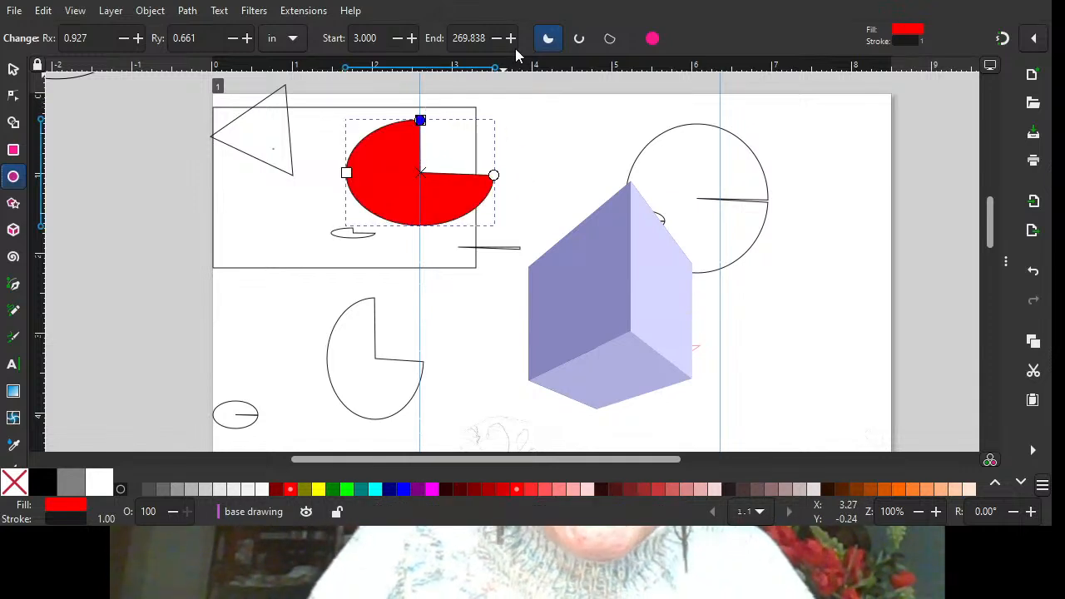
click(580, 40)
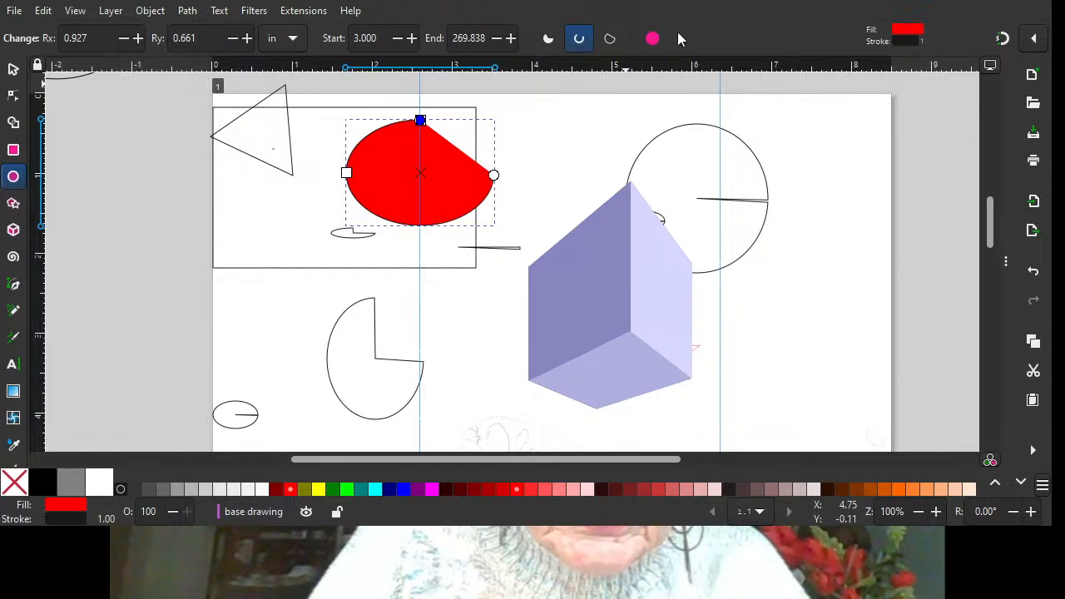
click(610, 39)
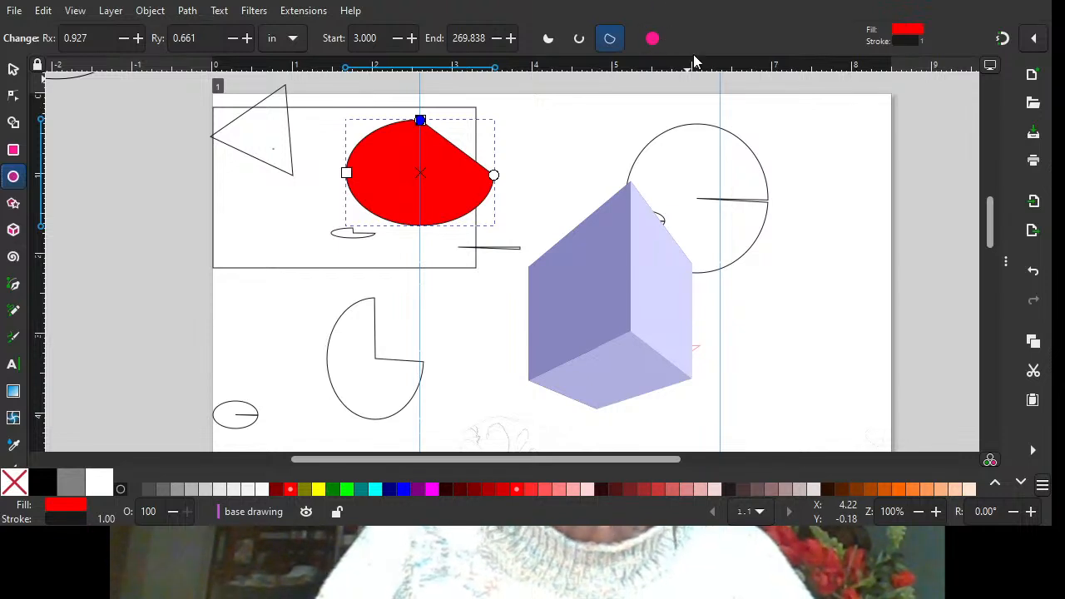
click(653, 39)
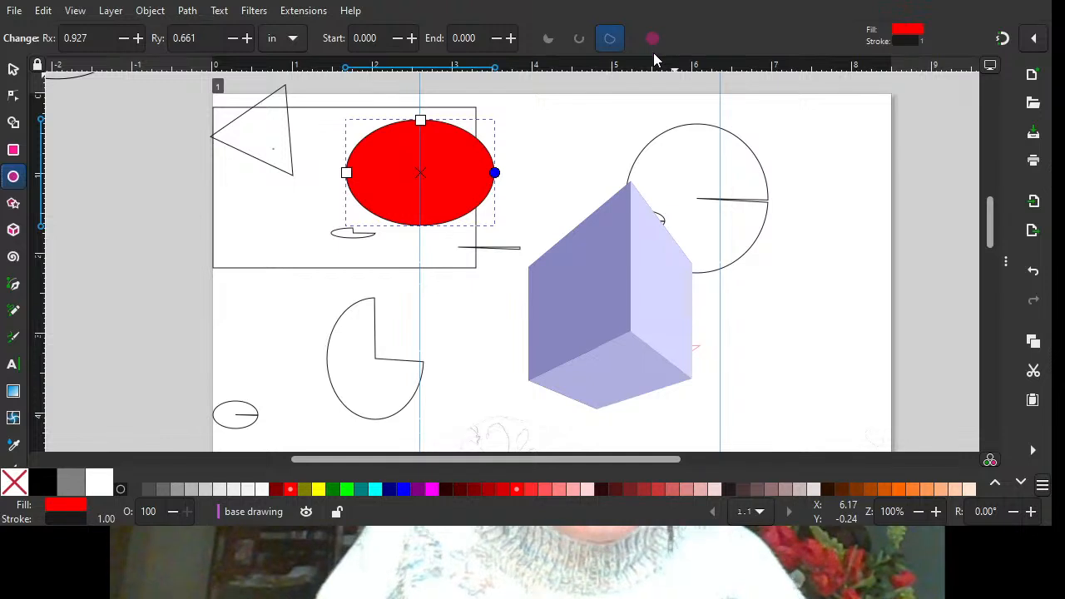
Draw two more ellipses with radii of about 0.84 by 0.78 and 0.50 by 1.26 in, and remove the tall one's fill.
drag(279, 239, 415, 363)
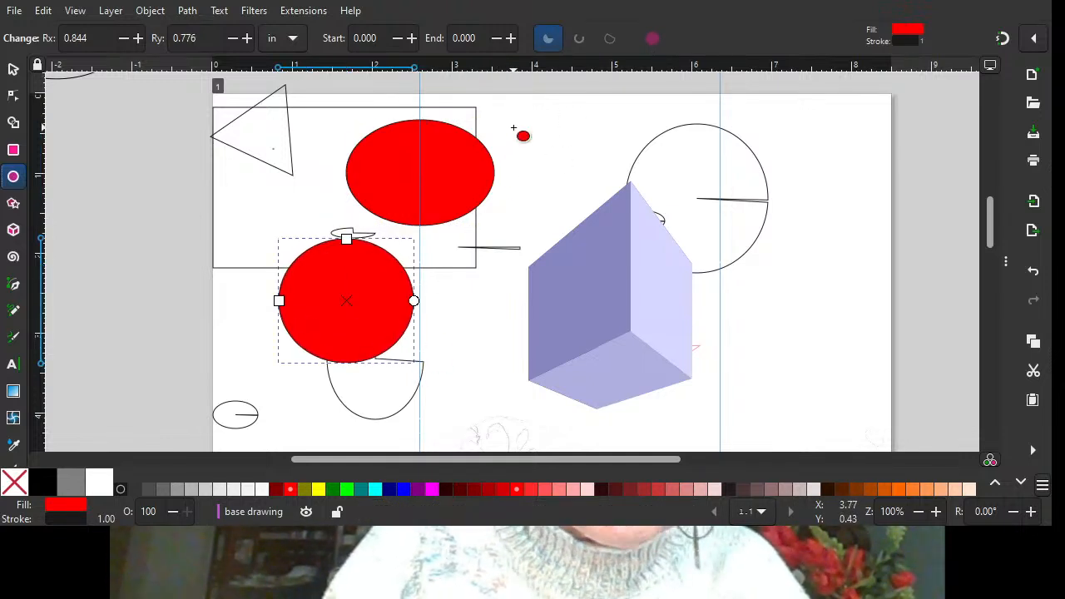
drag(514, 129, 595, 329)
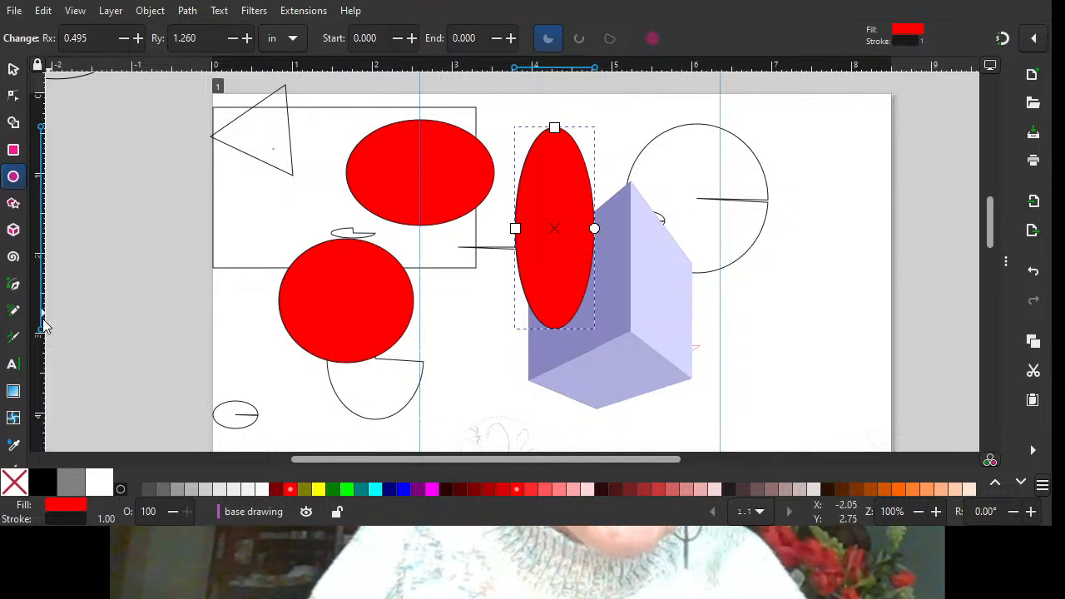
click(15, 483)
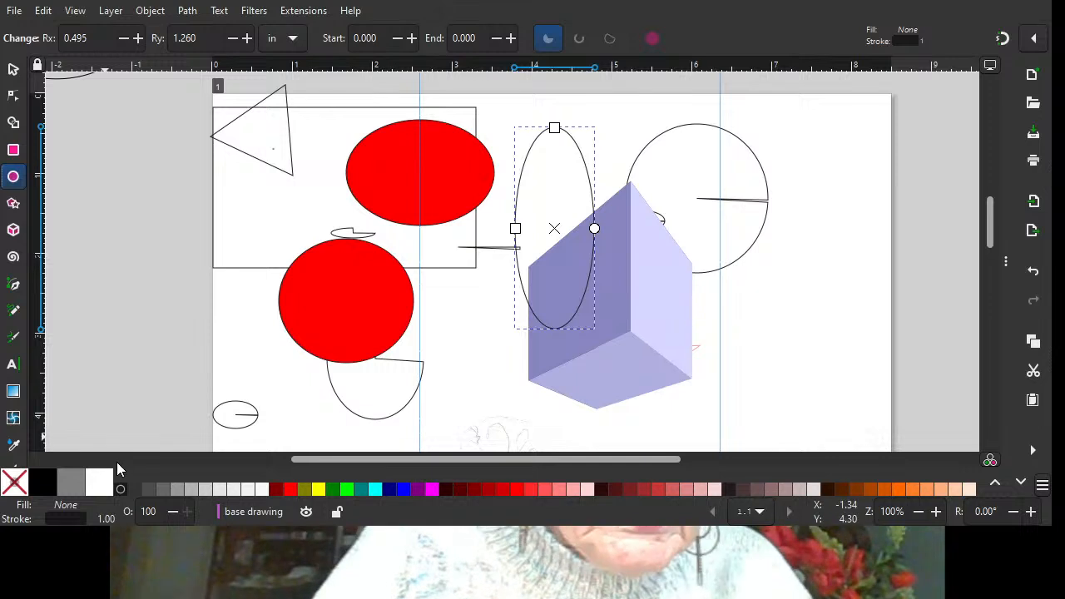
Move the tall ellipse over the 3D box and back up to about X 3.65, Y 0.20 in, and lower its opacity to 0.
click(14, 69)
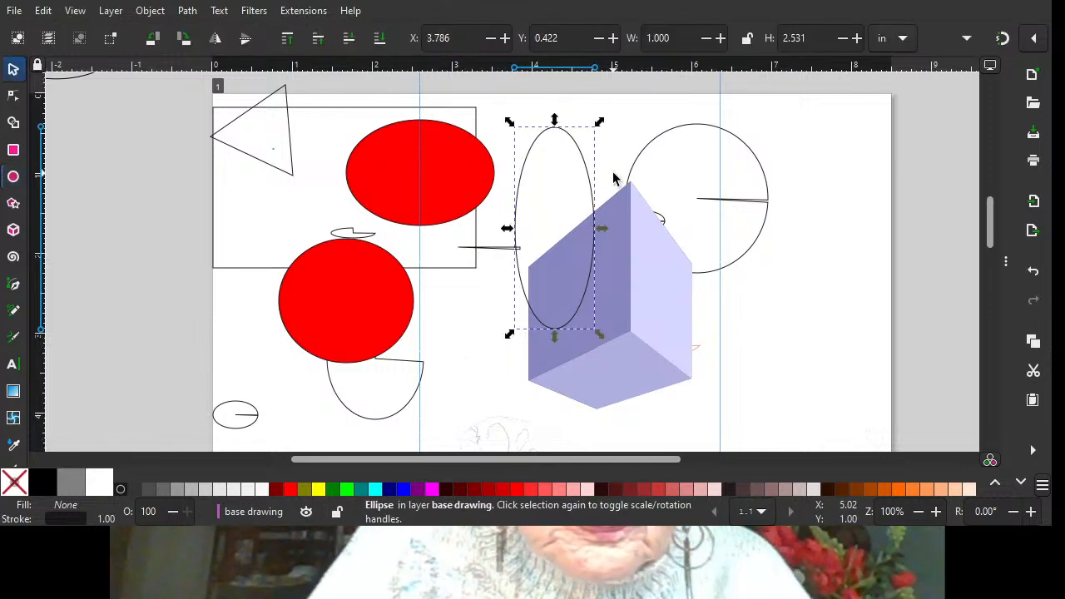
drag(589, 179, 607, 260)
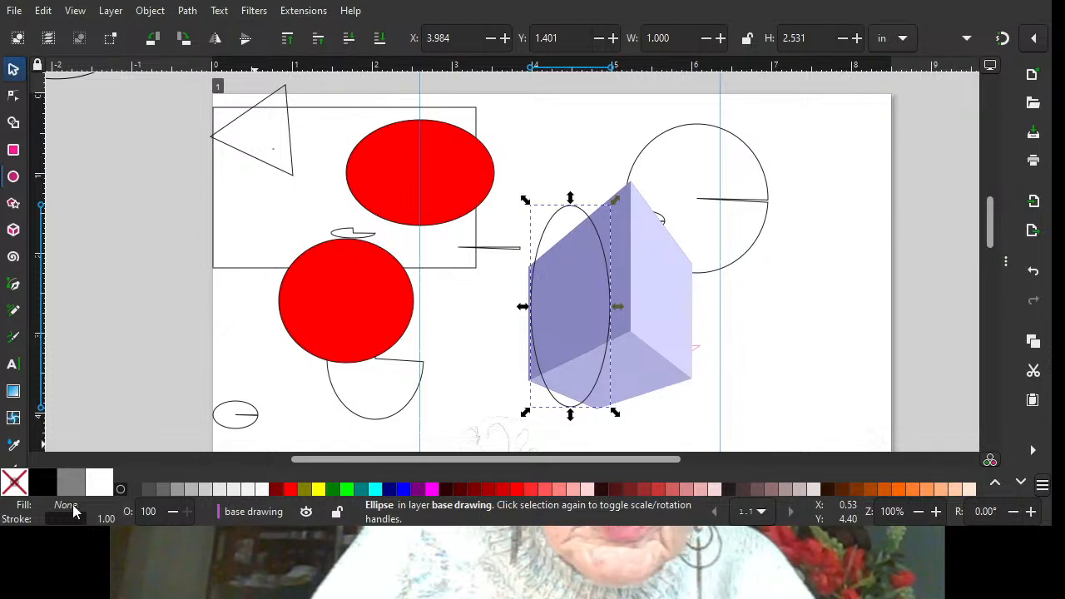
mouse_move(603, 230)
mouse_down()
mouse_move(571, 110)
mouse_move(578, 139)
mouse_up()
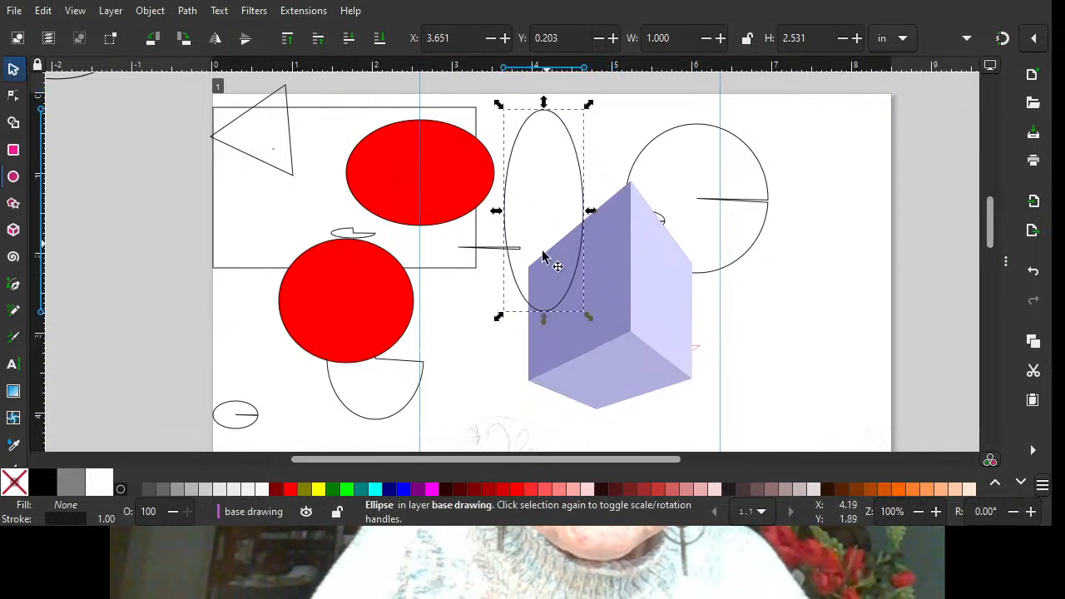
click(172, 511)
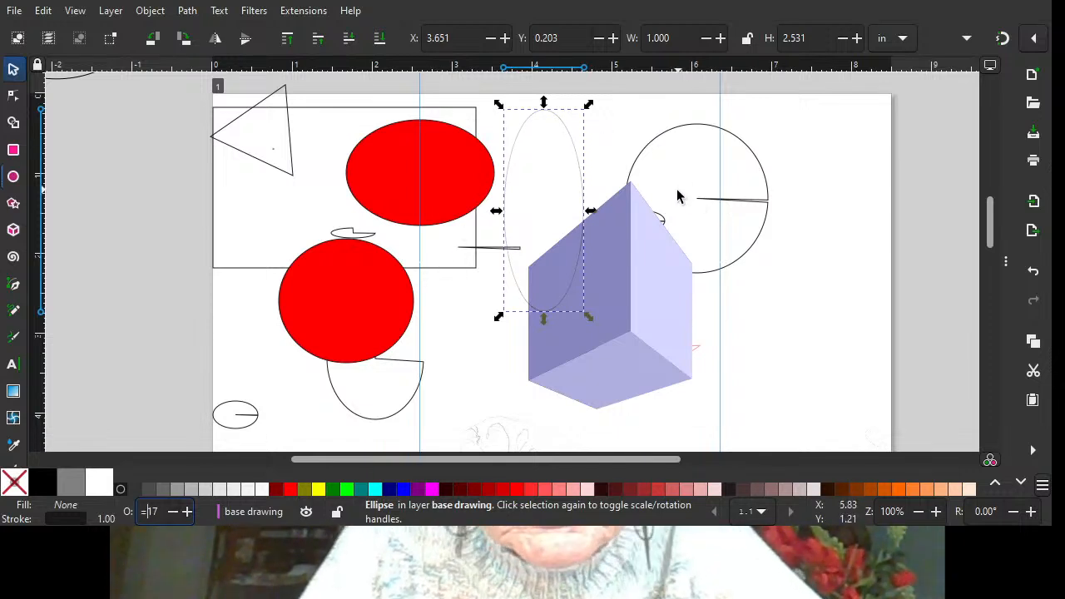
Delete the 3D box and move the large rectangle down below the small ellipse, overhanging the page's left edge.
click(680, 269)
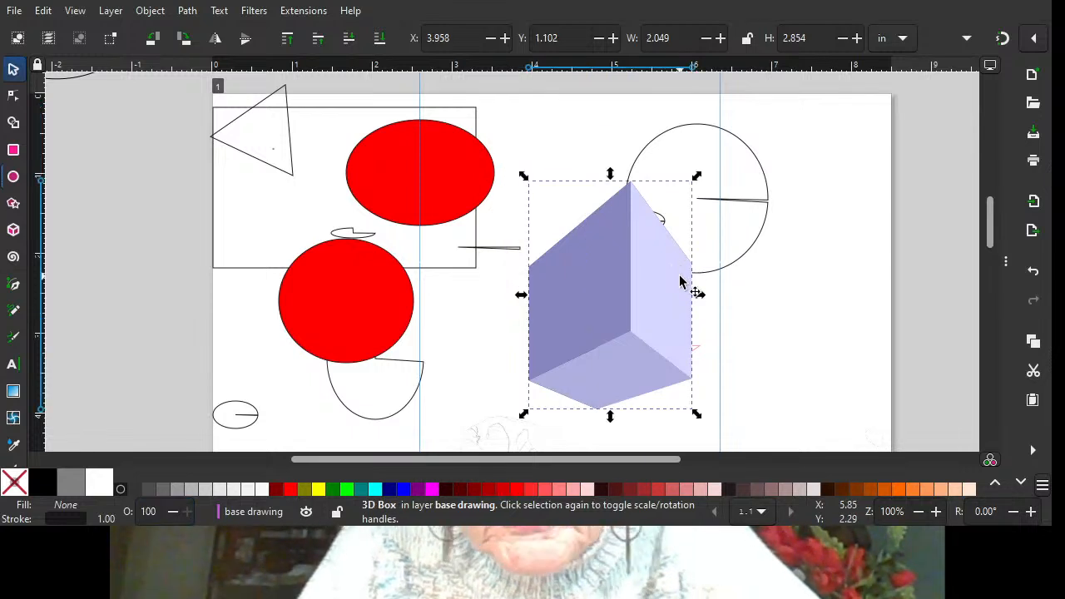
key(Delete)
drag(480, 112, 430, 439)
Select only the fully transparent tall ellipse and set its opacity to 35.
drag(492, 100, 807, 334)
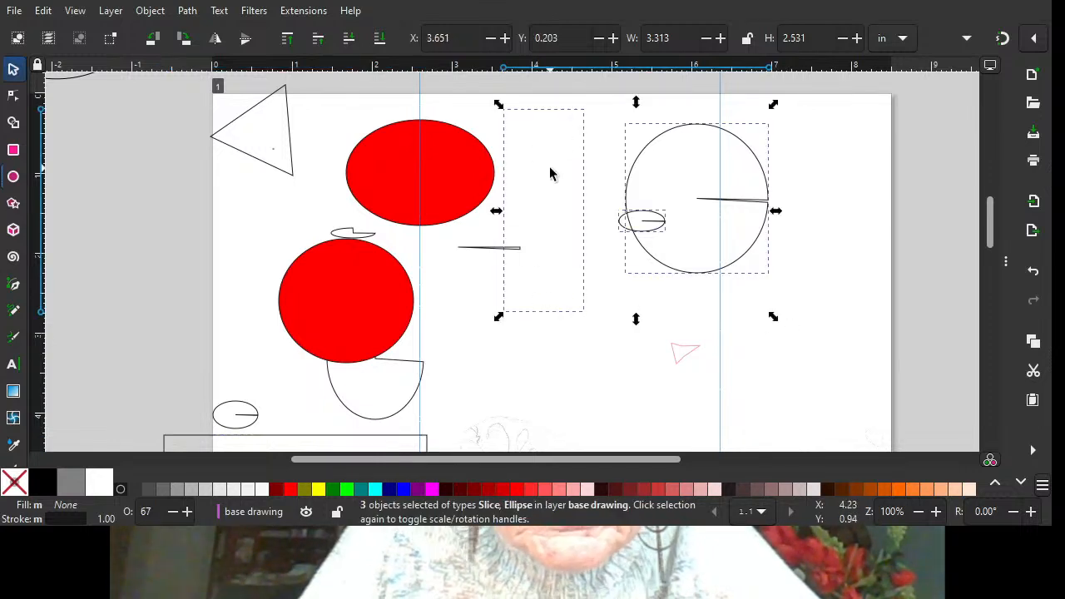
click(833, 137)
drag(491, 102, 627, 380)
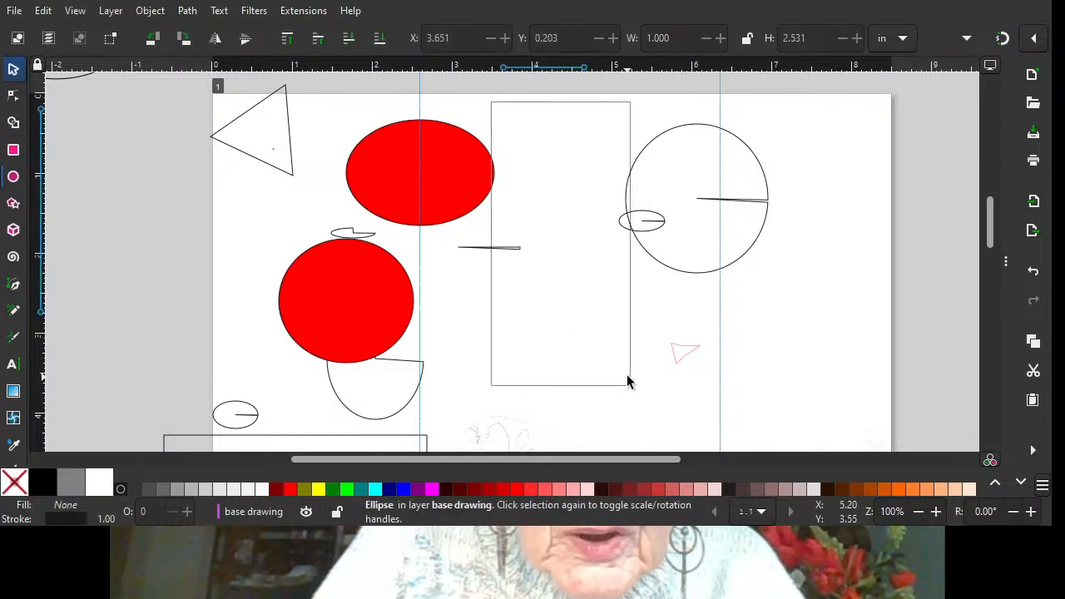
key(plus)
key(plus)
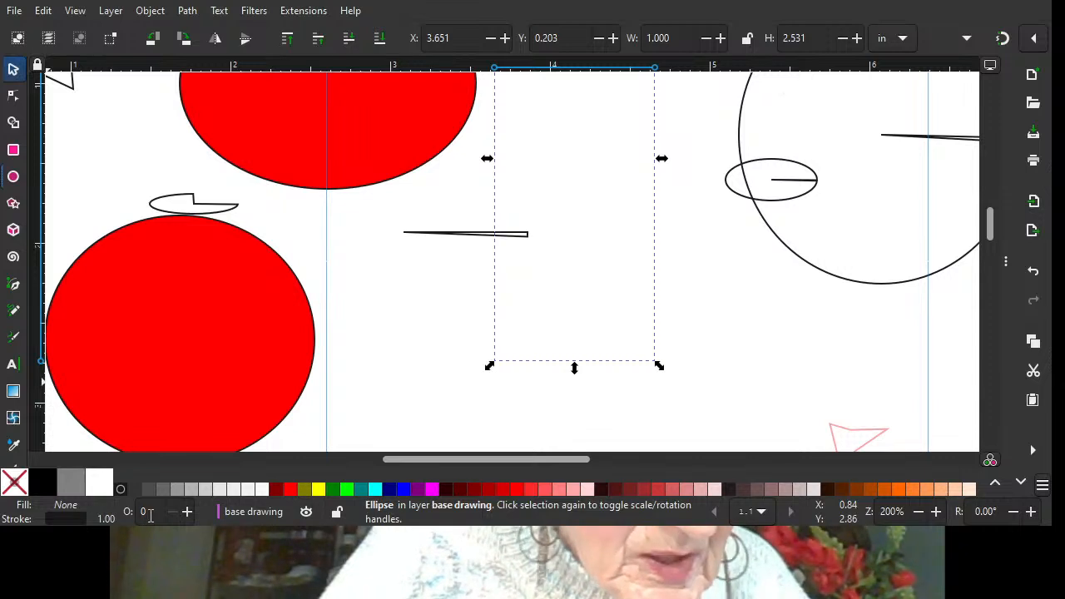
click(188, 516)
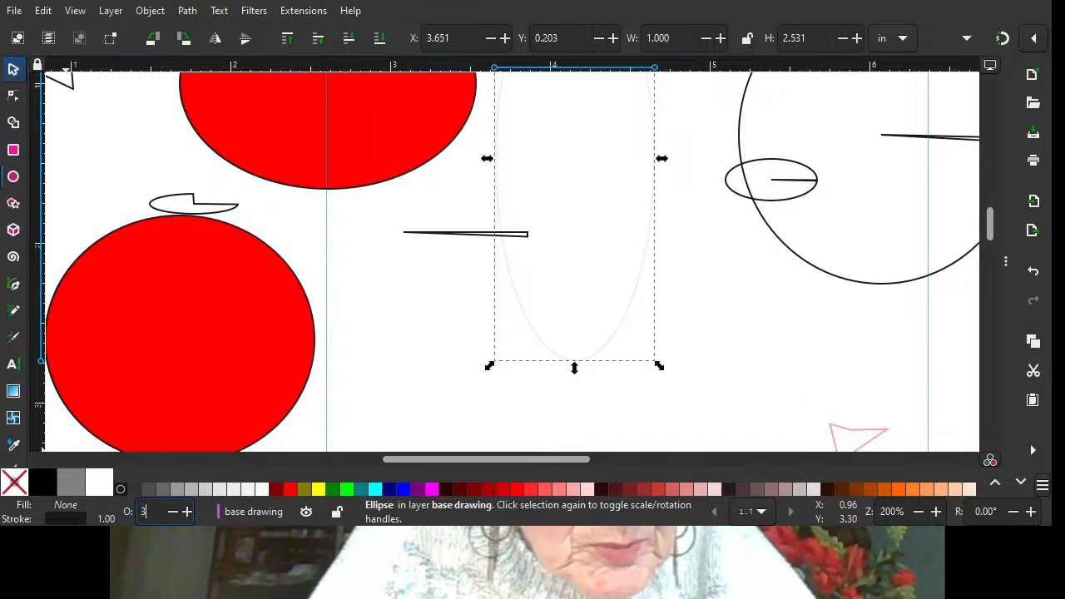
text(5)
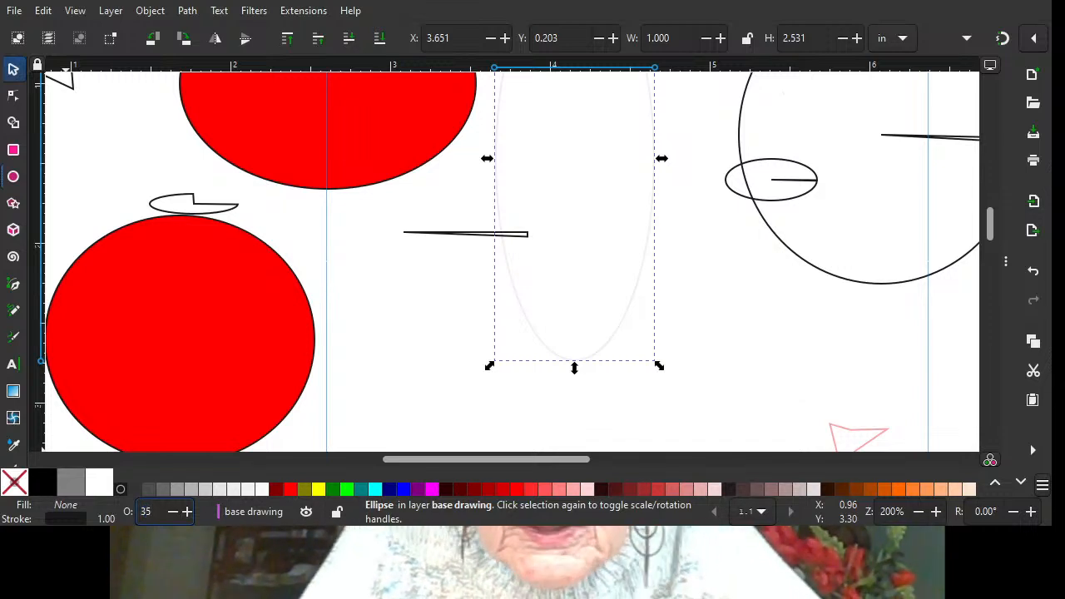
key(Return)
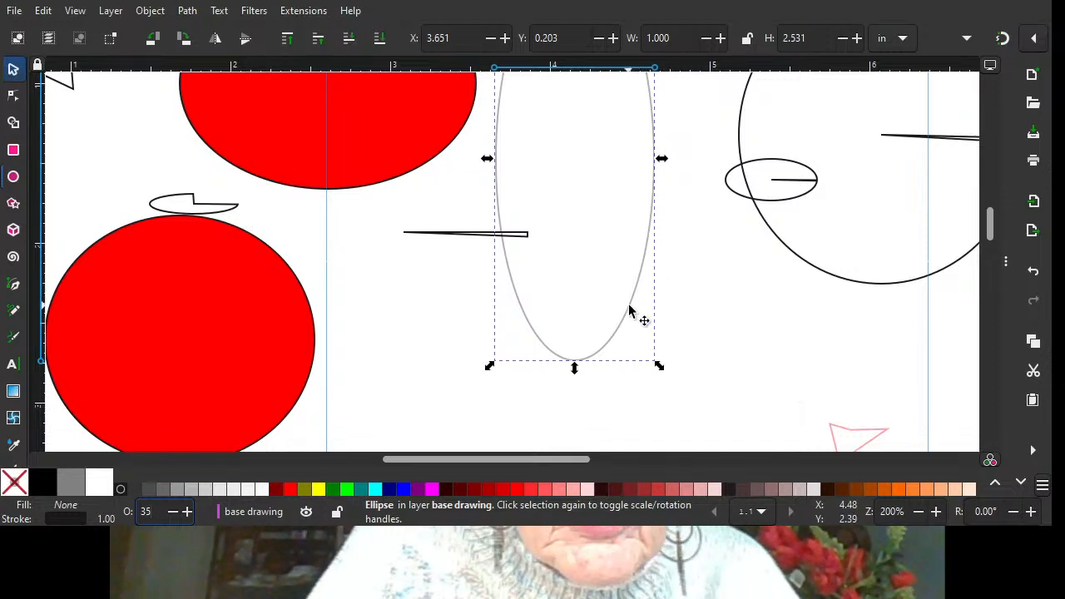
Move the tall ellipse to about X 3.52, Y 1.51 in and set its opacity to 100.
mouse_move(628, 315)
mouse_down()
mouse_move(604, 439)
mouse_move(602, 264)
mouse_move(624, 418)
mouse_move(782, 472)
mouse_move(624, 358)
mouse_move(694, 186)
mouse_move(688, 88)
mouse_move(691, 198)
mouse_up()
scroll(691, 198, up, 6)
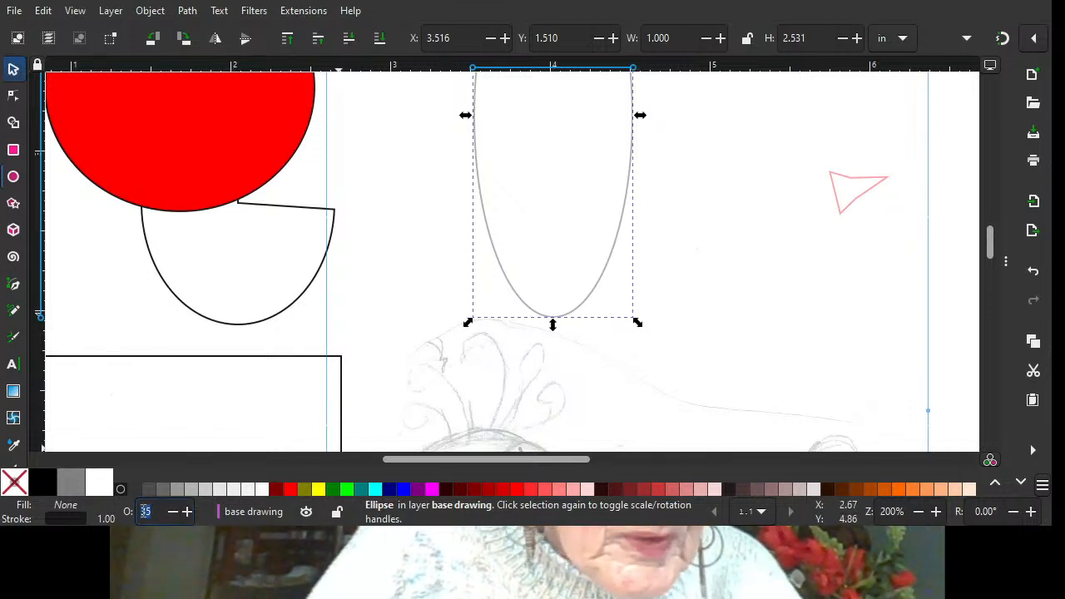
text(0)
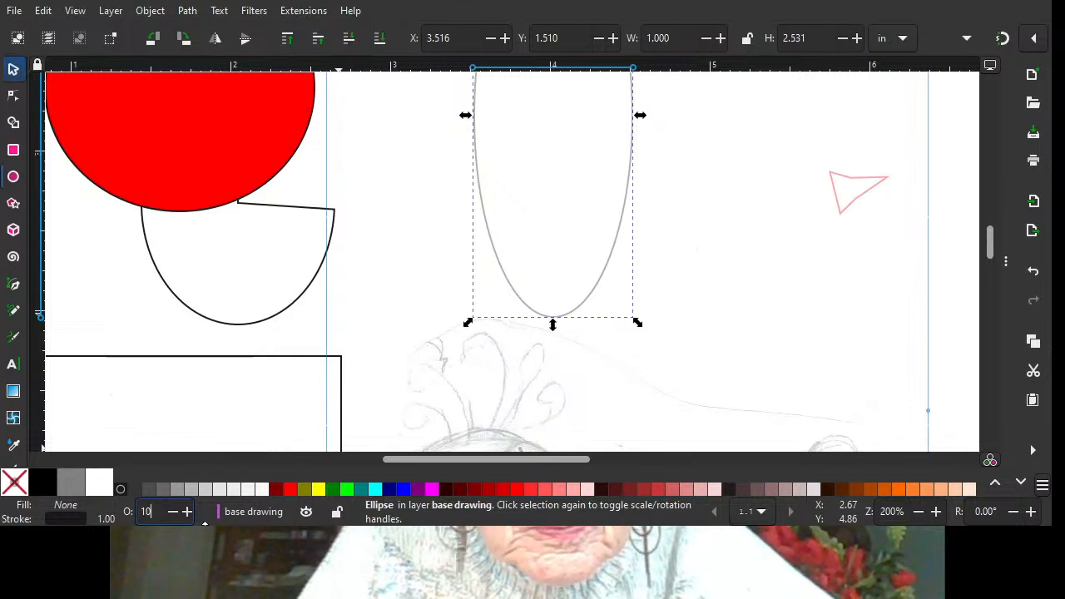
text(0)
key(Return)
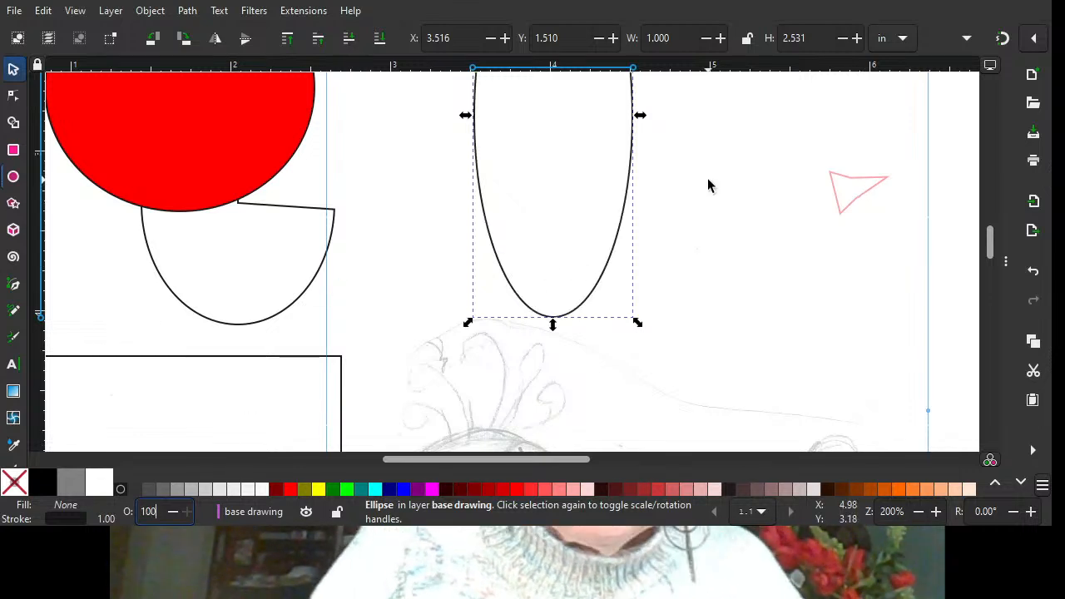
Fill the tall ellipse with 30% gray, and change the fill to the next darker gray.
scroll(682, 221, up, 2)
scroll(682, 220, down, 2)
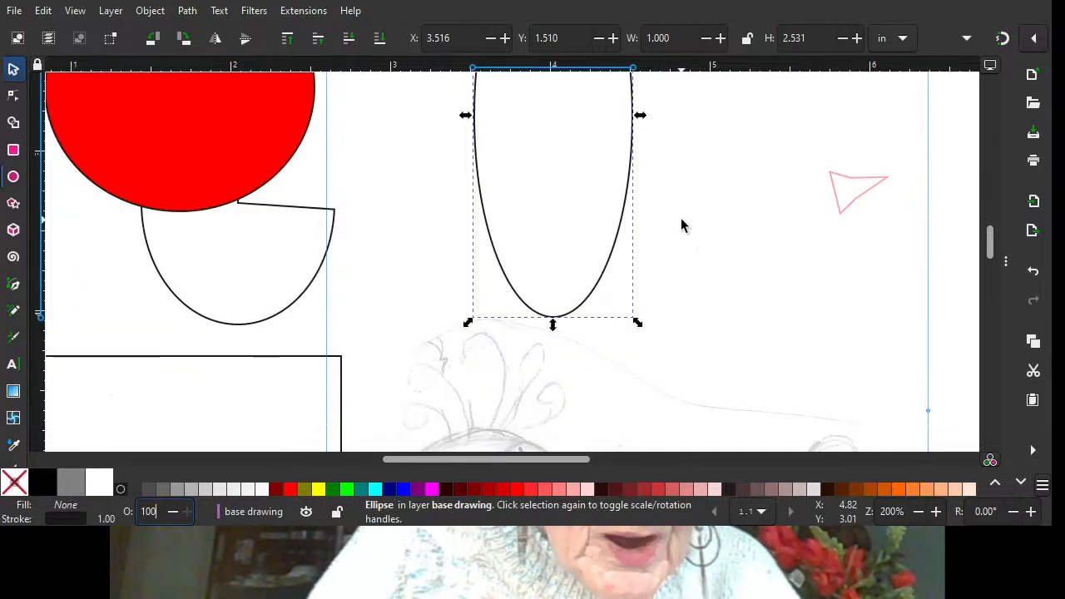
scroll(681, 221, up, 2)
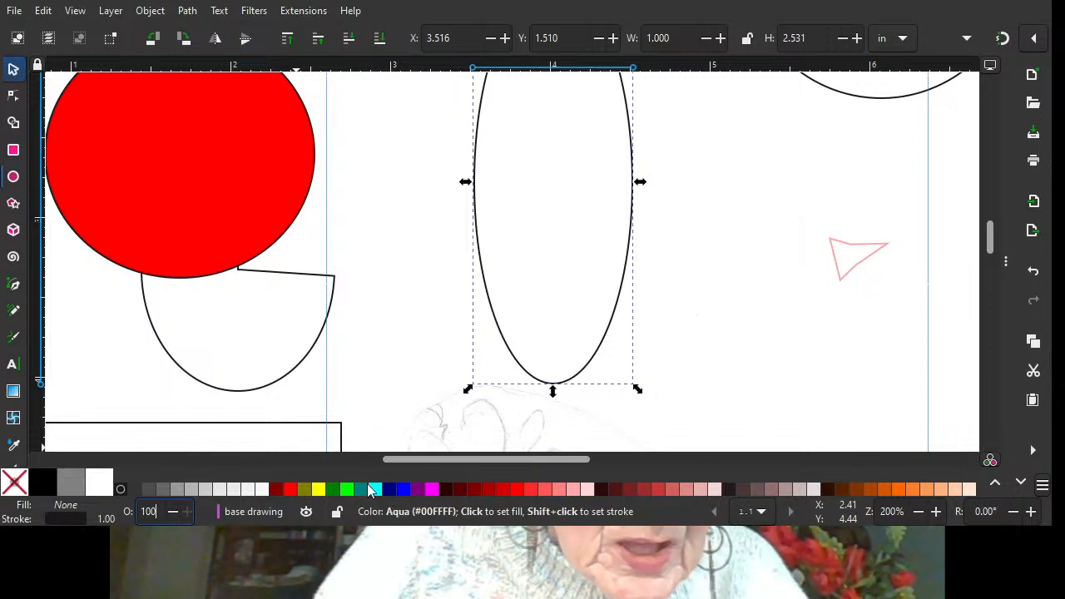
click(190, 490)
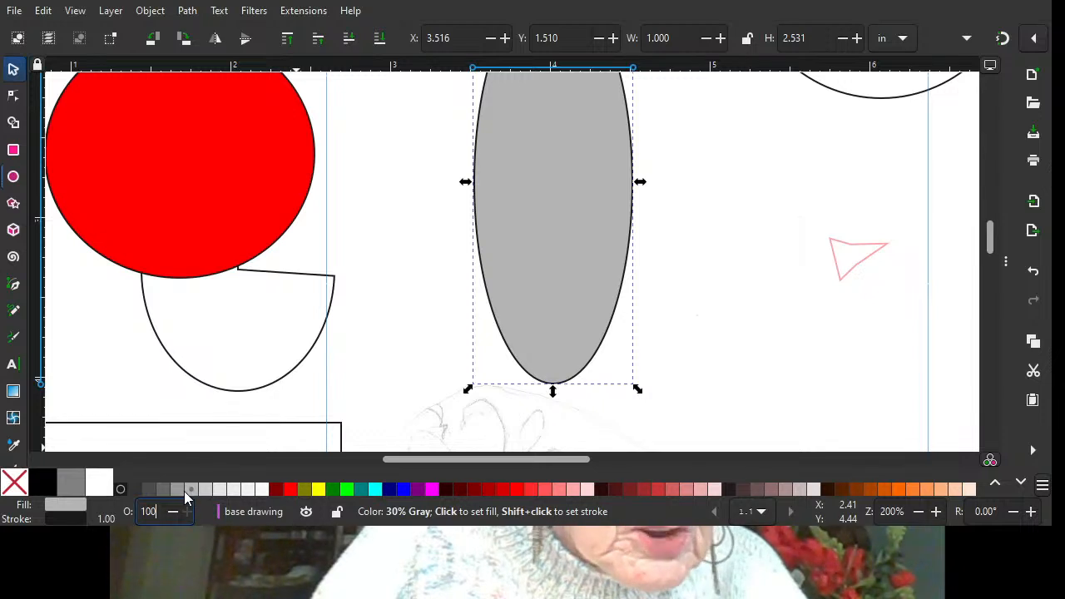
click(177, 490)
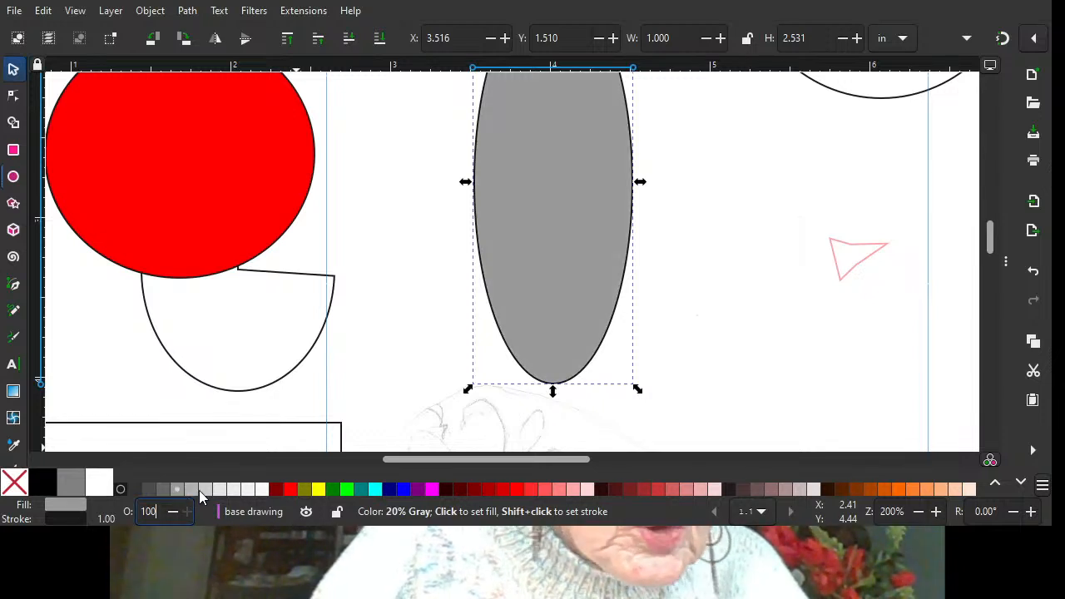
Remove the tall ellipse's fill, set its stroke to 20% gray, and deselect it.
click(205, 490)
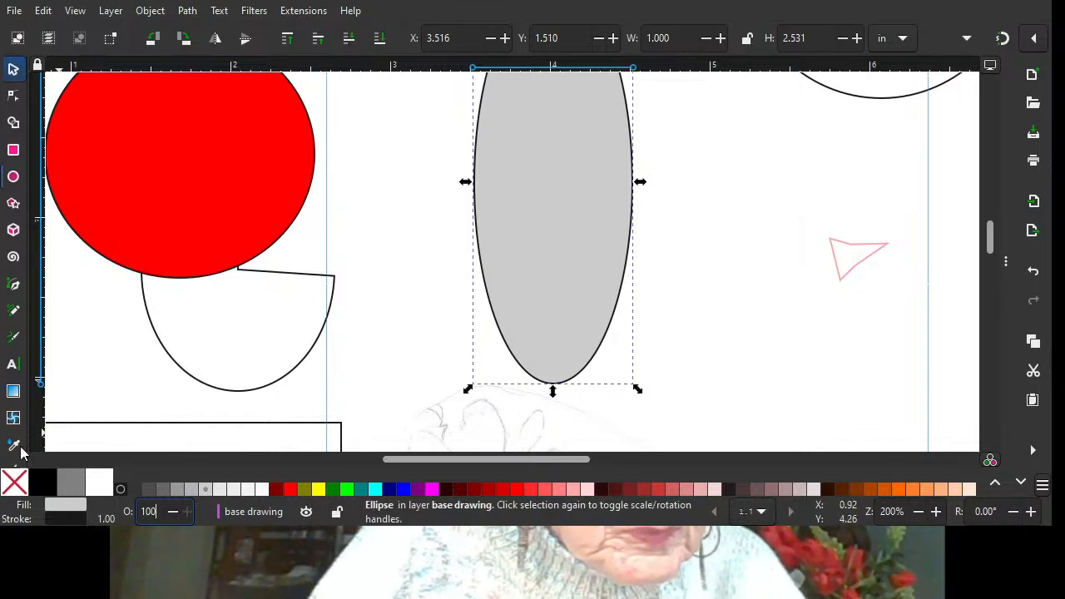
click(14, 481)
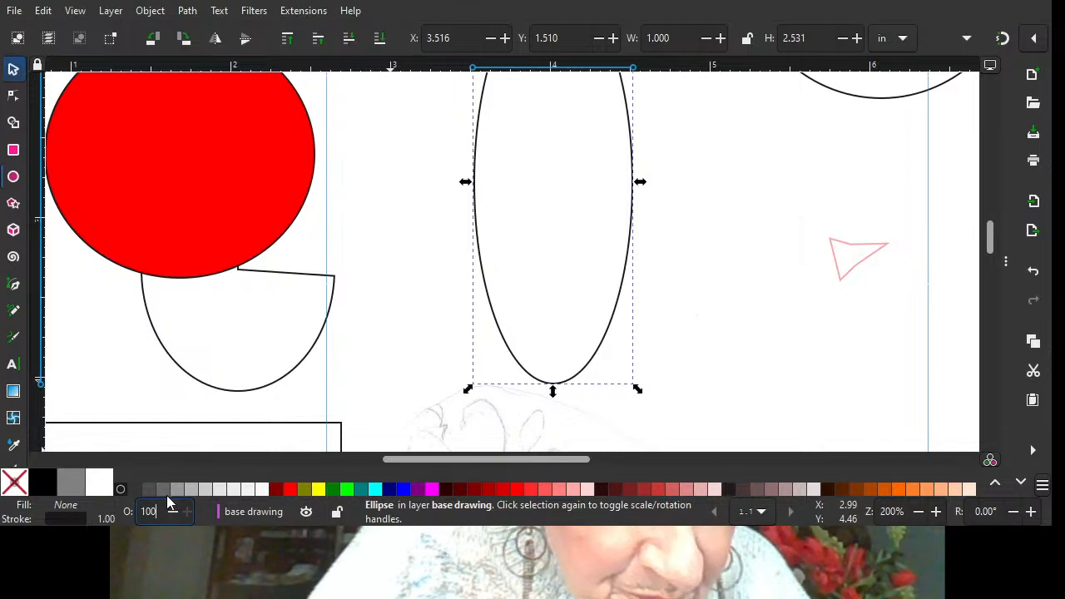
shift+click(191, 488)
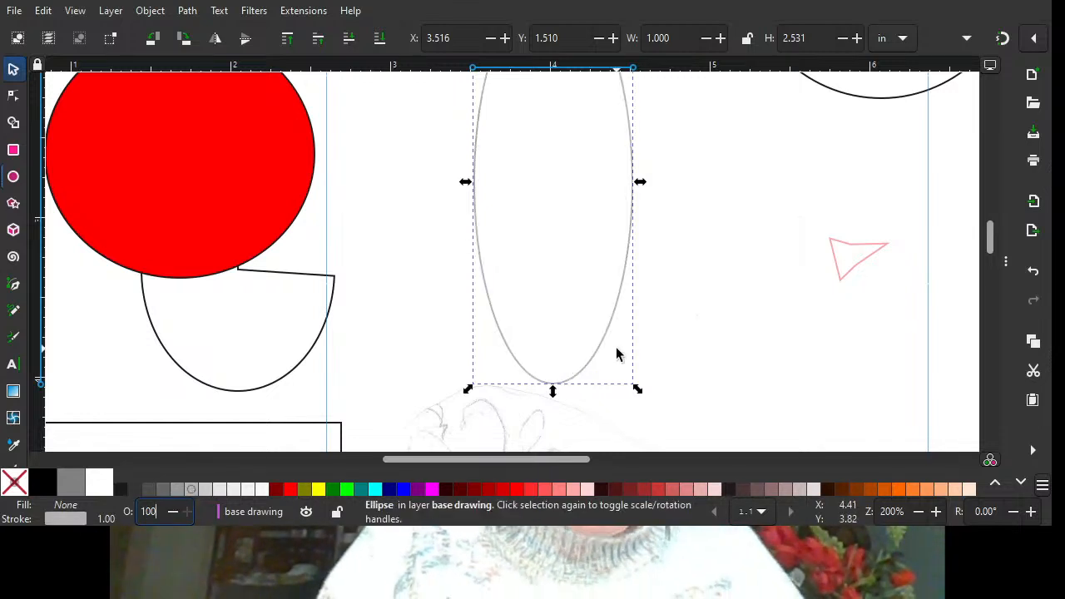
shift+click(206, 489)
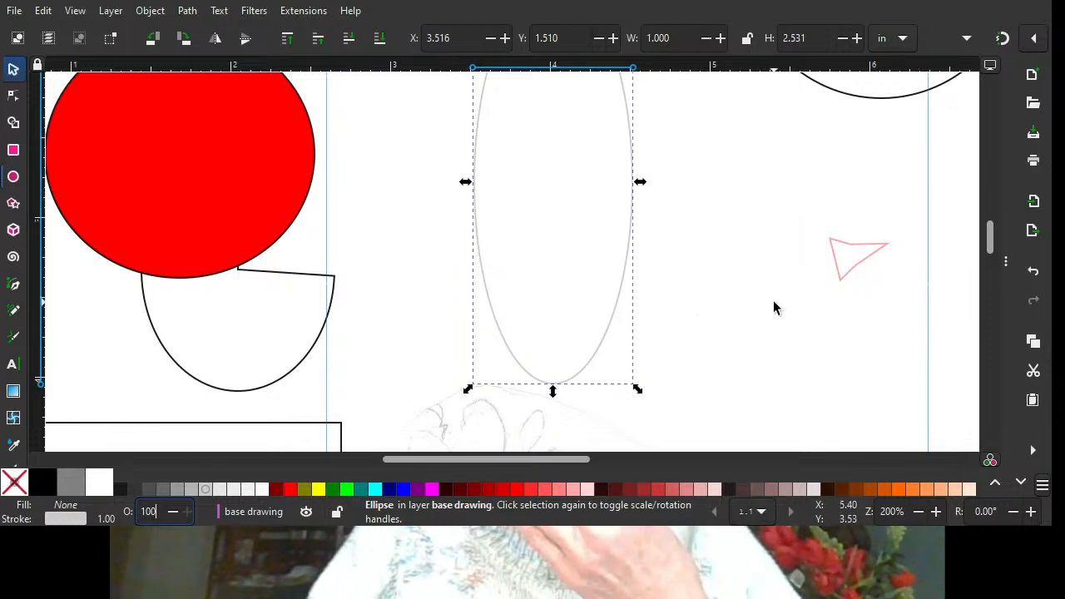
text(0)
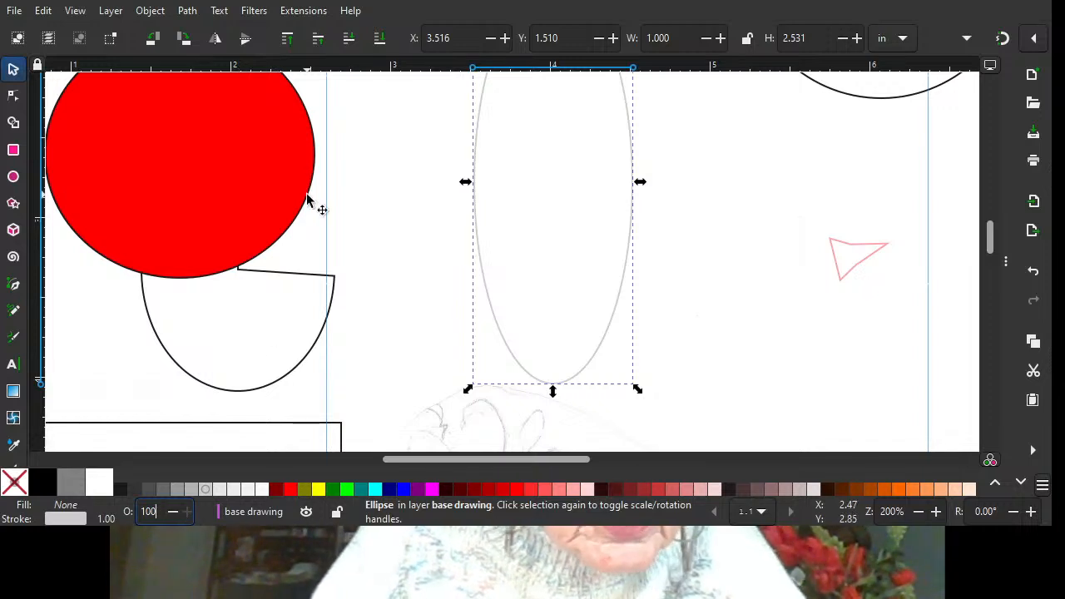
click(773, 180)
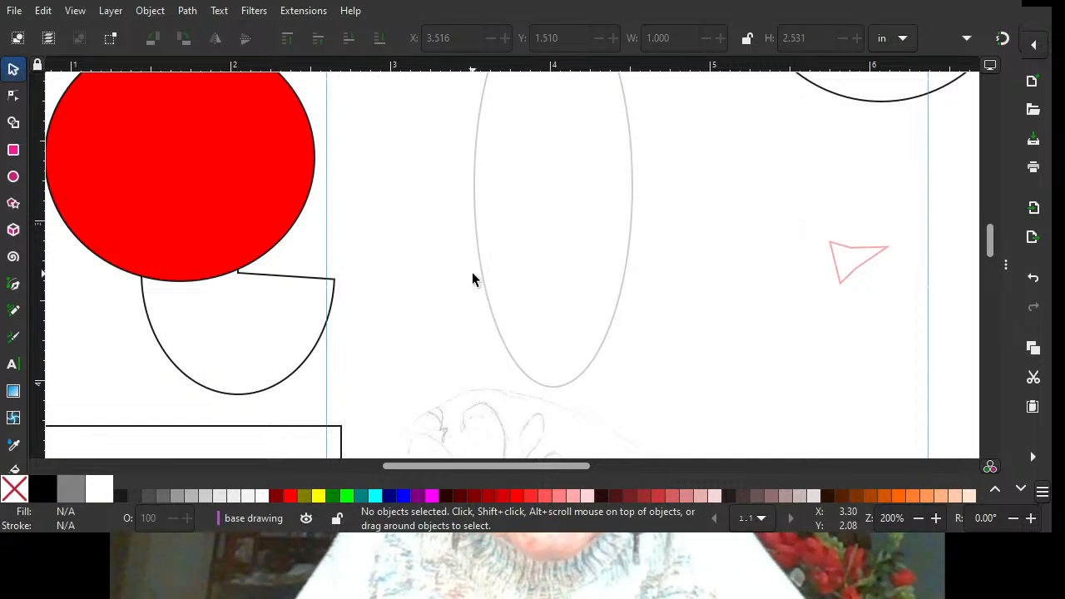
Remove the red fill from both the wide ellipse and the round ellipse below it.
scroll(470, 272, down, 3)
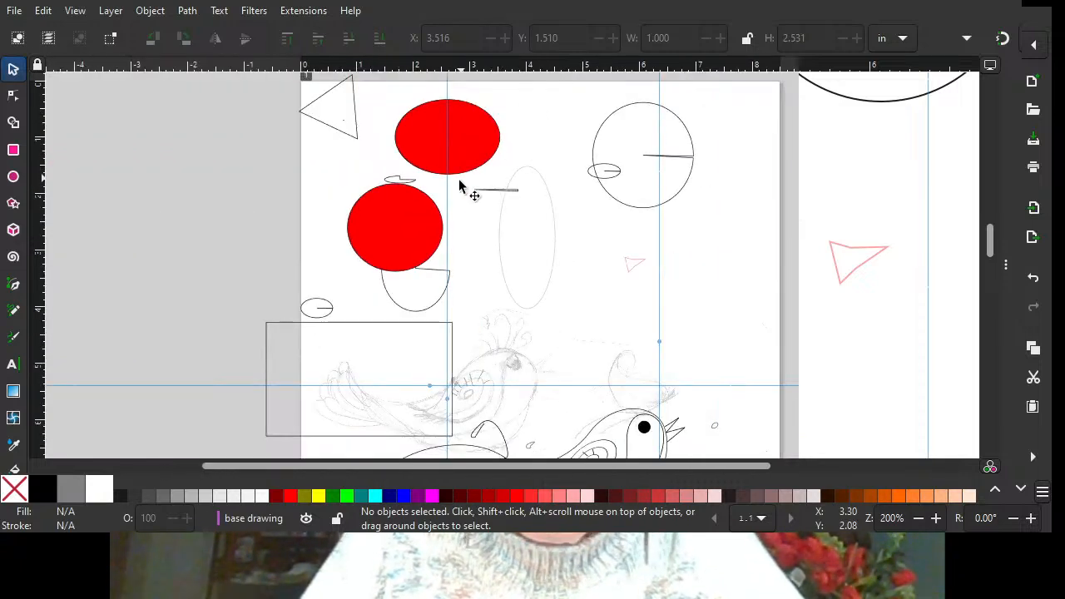
click(410, 146)
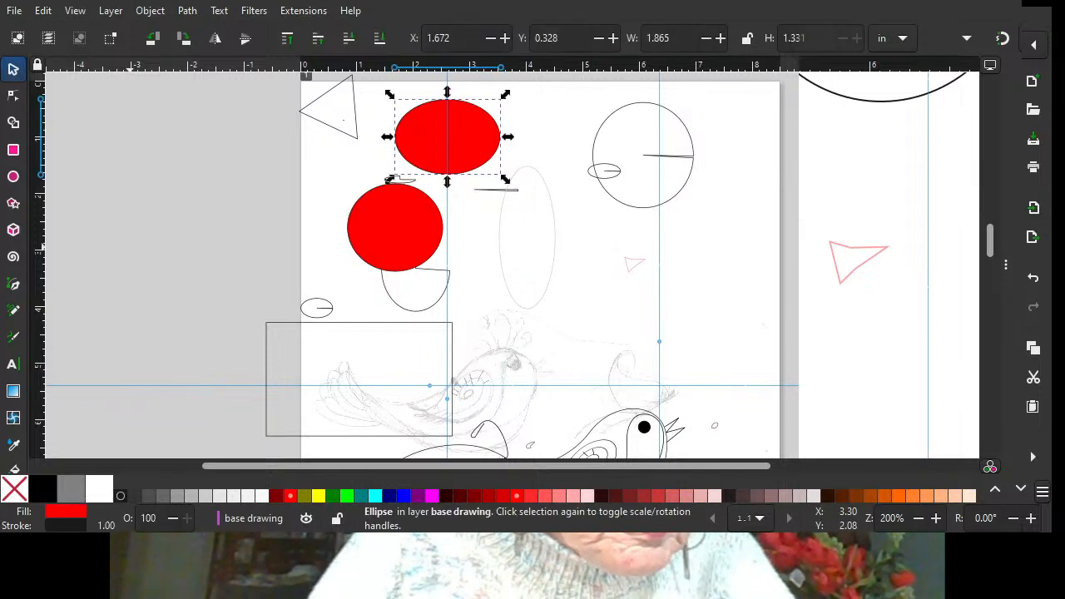
click(18, 488)
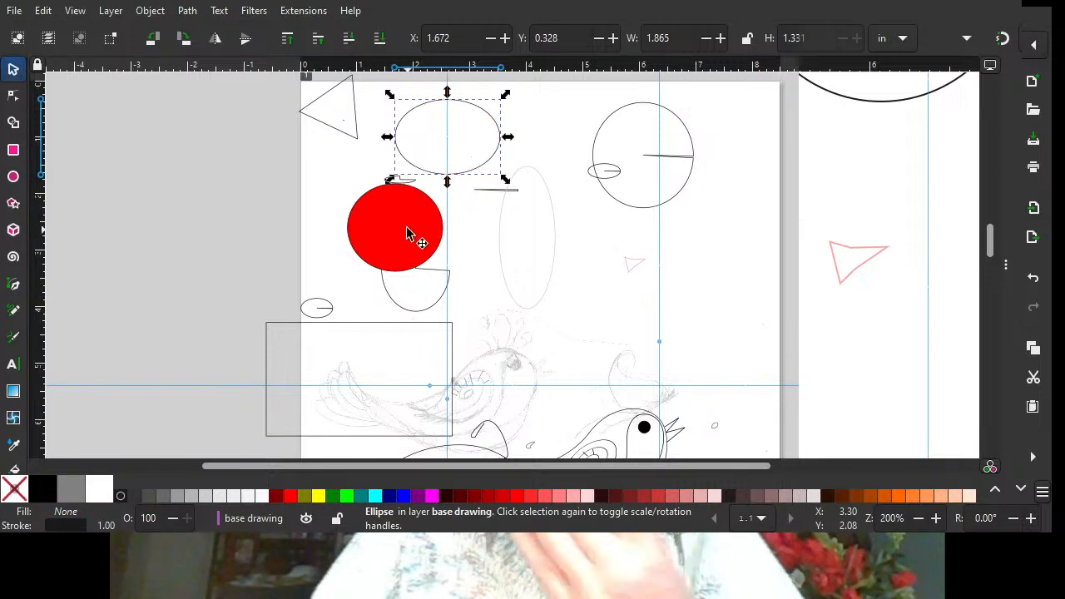
click(416, 238)
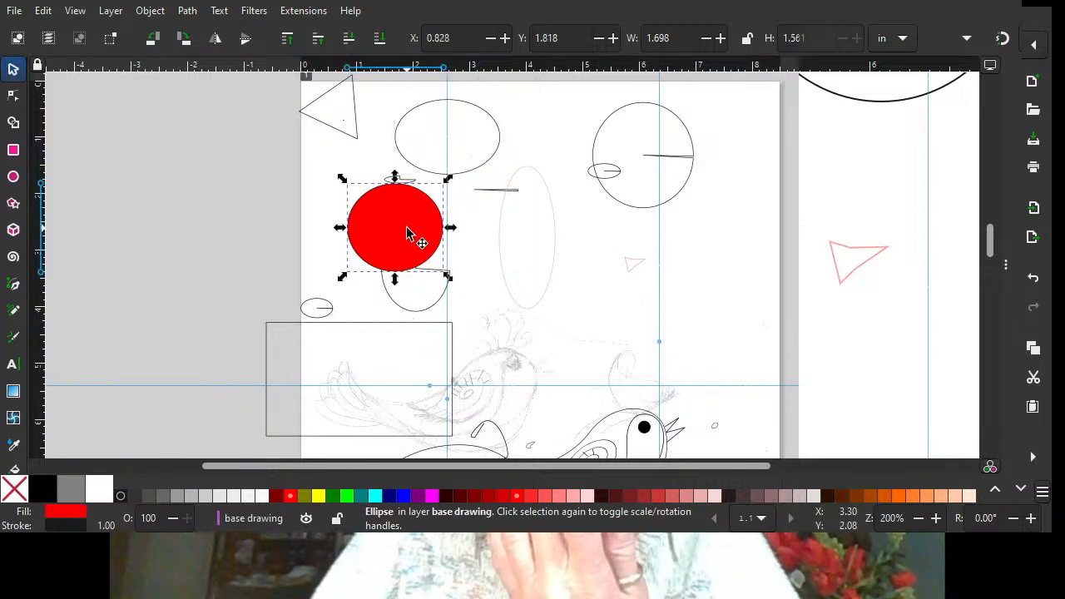
click(17, 495)
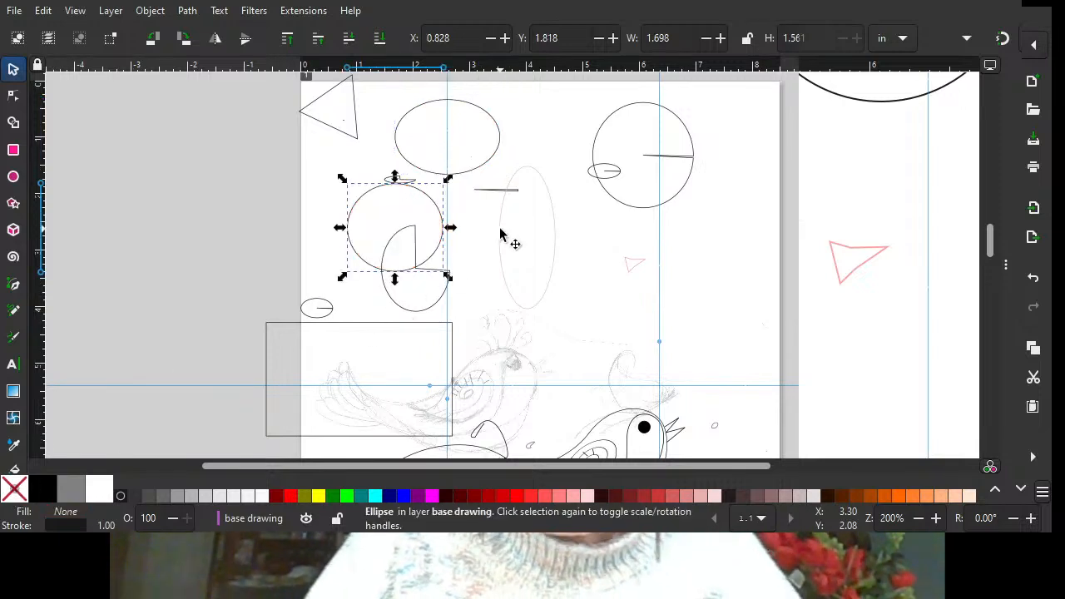
Move the wide ellipse to X 1.80, Y 1.76, the pink triangle into the large rectangle, and the round ellipse to X 5.57, Y 2.69 in.
drag(503, 163, 505, 240)
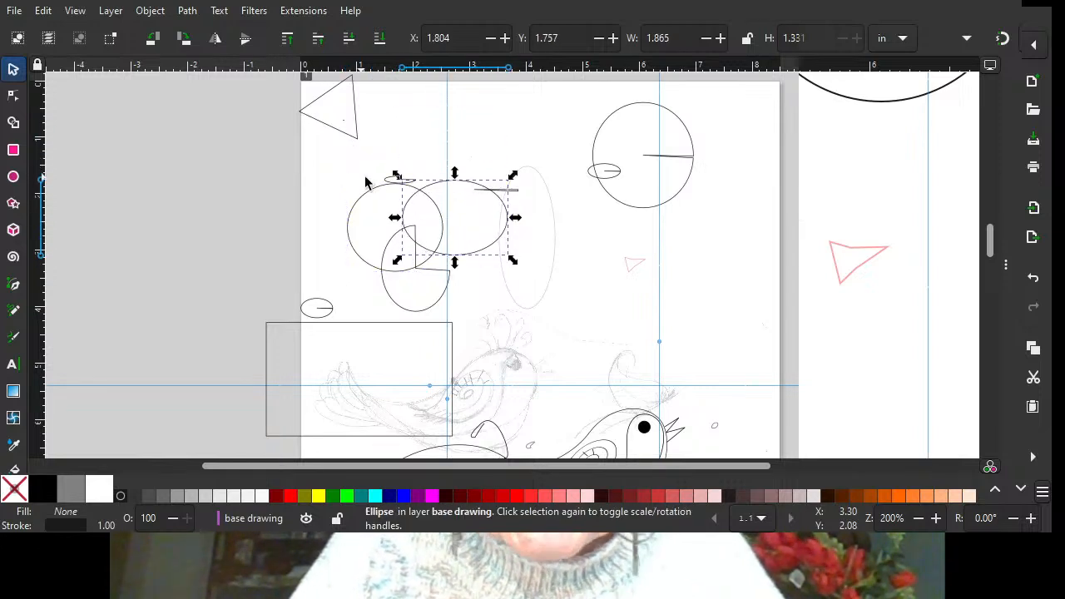
click(392, 185)
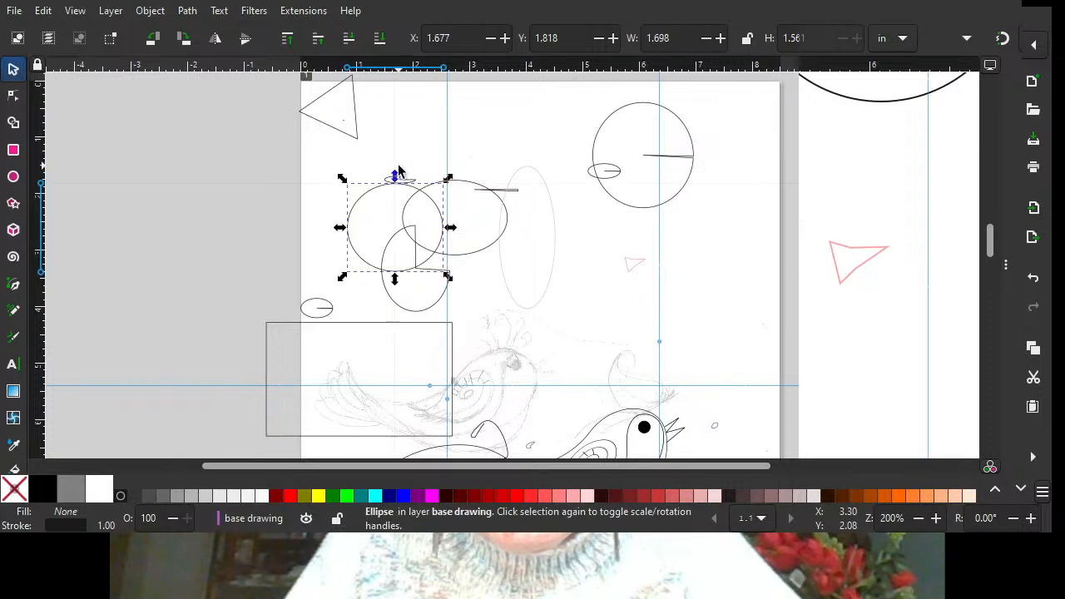
mouse_move(385, 149)
mouse_down()
mouse_move(414, 197)
mouse_move(435, 200)
mouse_move(408, 137)
mouse_move(350, 171)
mouse_move(484, 188)
mouse_move(726, 286)
mouse_move(637, 274)
mouse_move(664, 277)
mouse_move(545, 295)
mouse_move(352, 361)
mouse_up()
click(637, 264)
drag(683, 265, 612, 237)
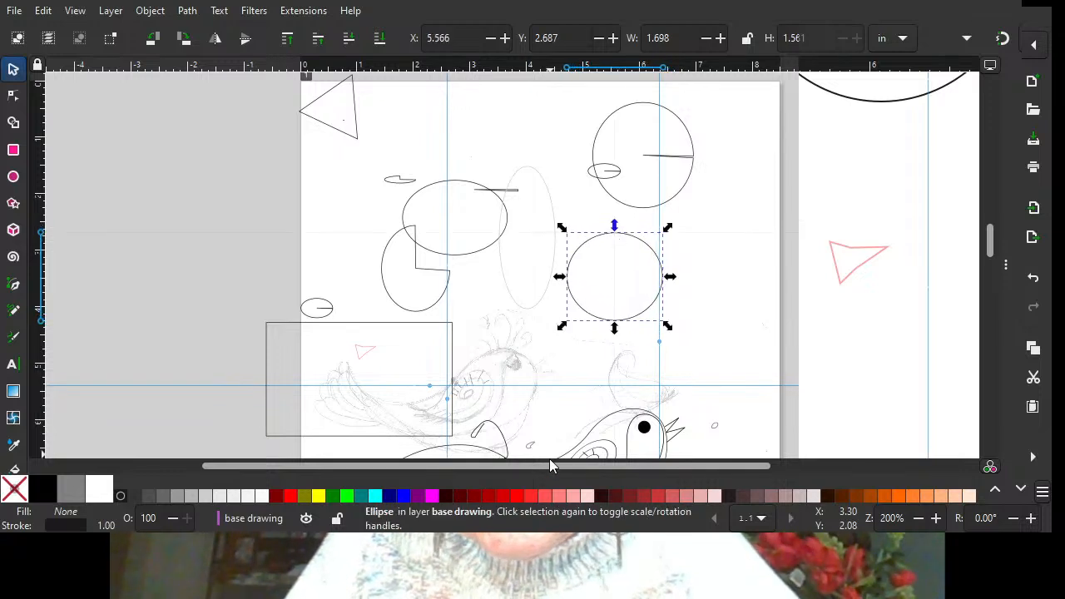
Draw a rectangle about 1.64 by 1.93 in overlapping the right side of the round ellipse.
drag(530, 462, 613, 462)
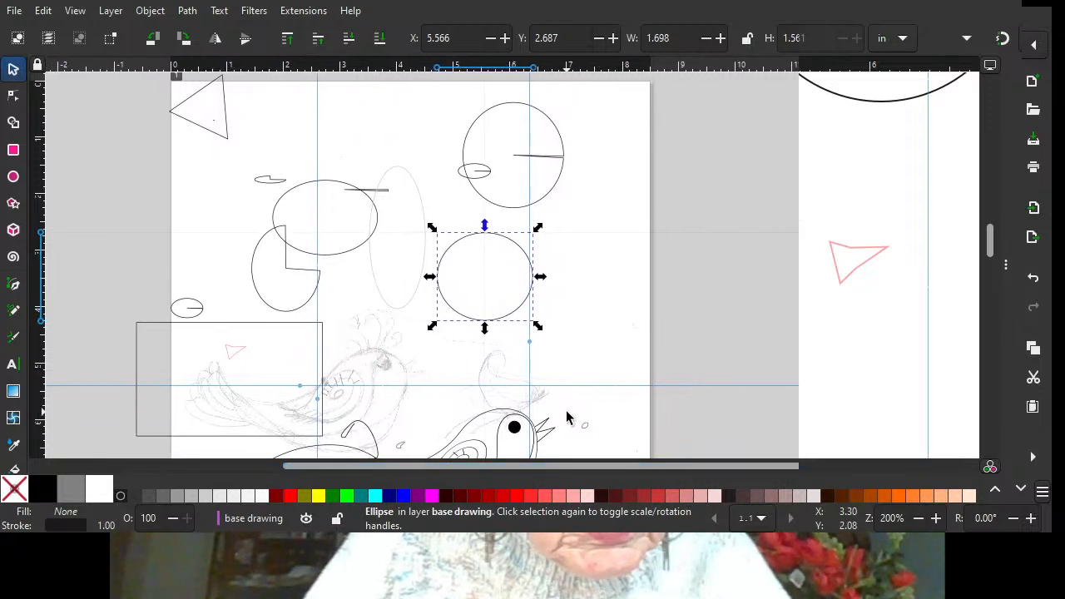
key(z)
click(499, 233)
click(499, 230)
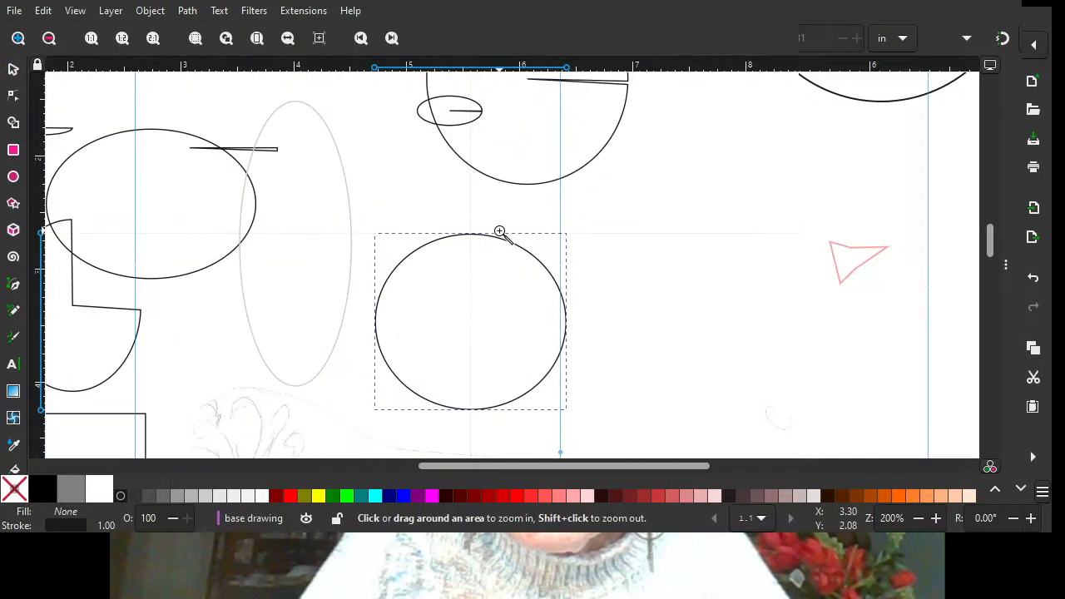
click(499, 230)
click(500, 226)
scroll(500, 225, down, 4)
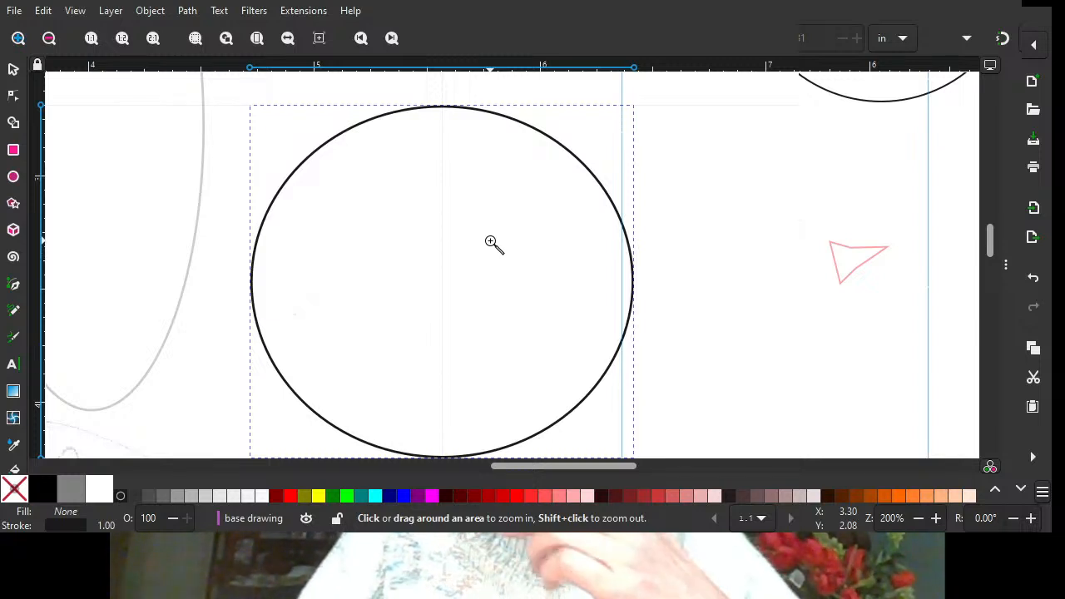
scroll(553, 230, down, 2)
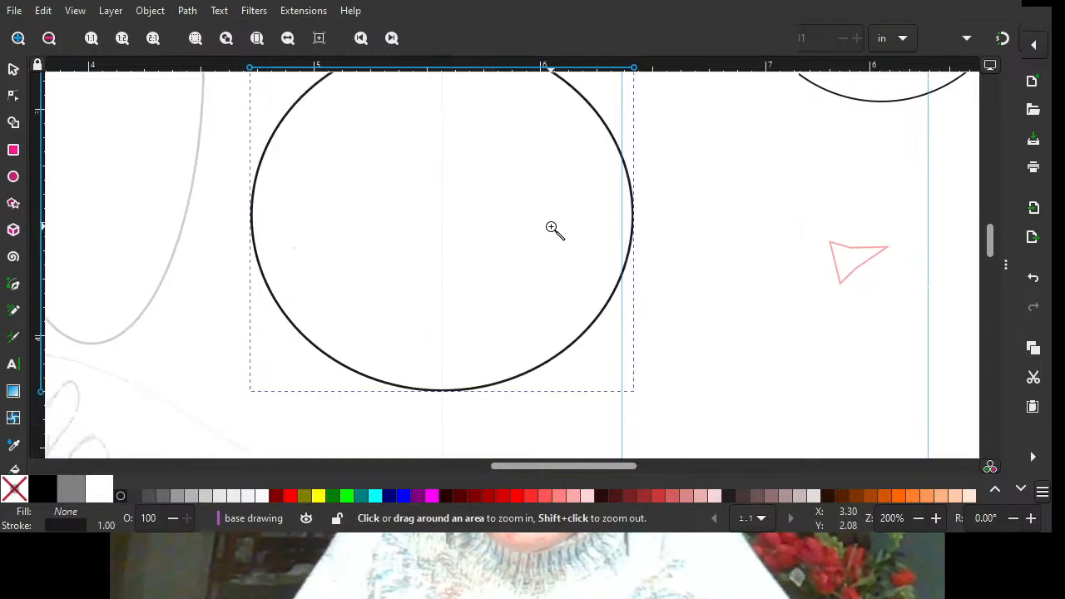
scroll(554, 233, down, 3)
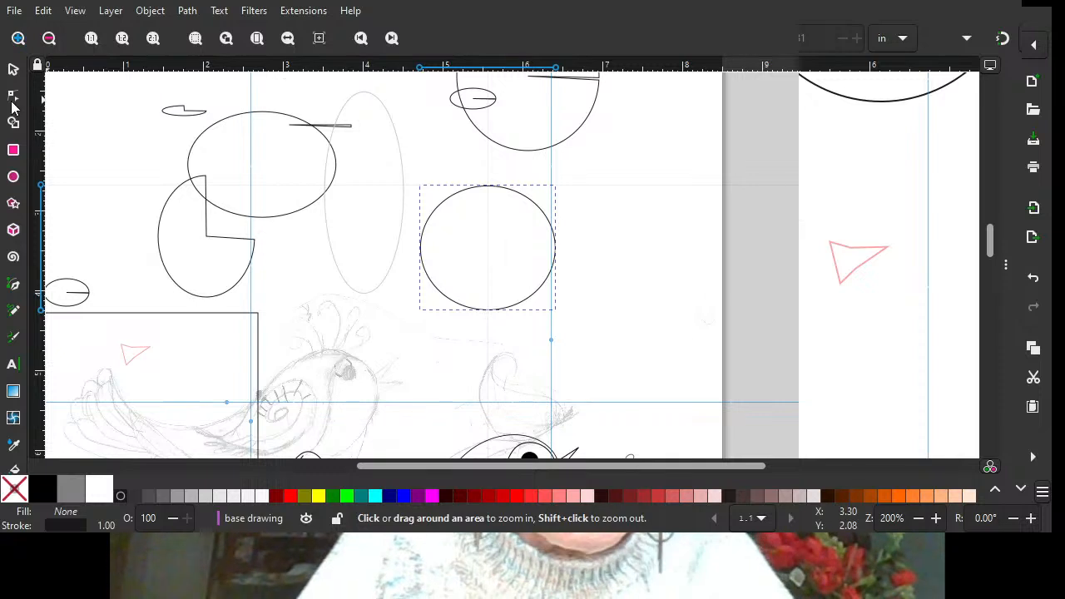
click(13, 151)
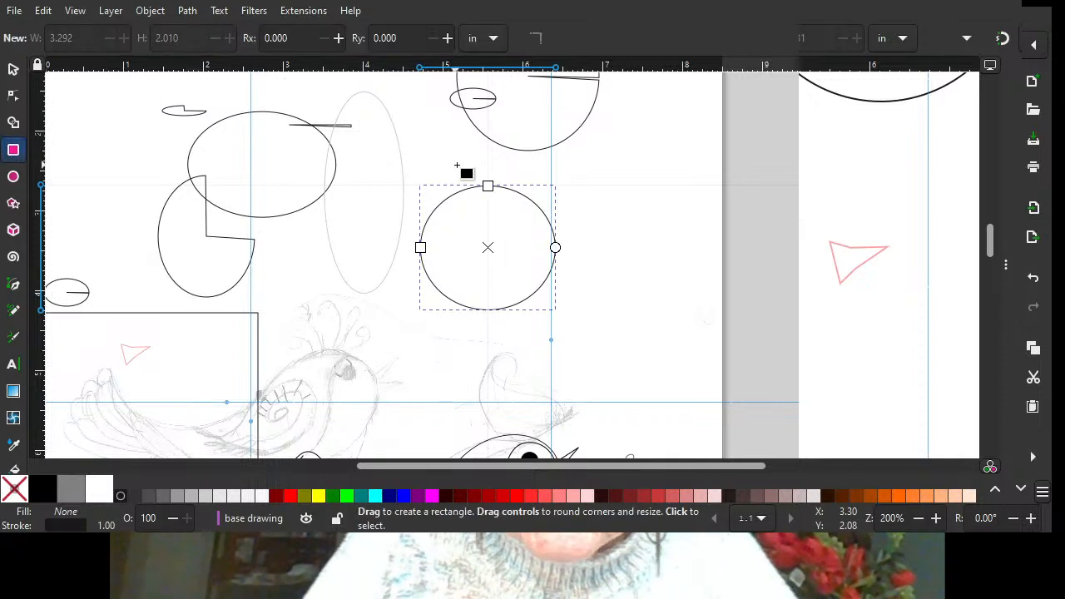
drag(505, 171, 637, 325)
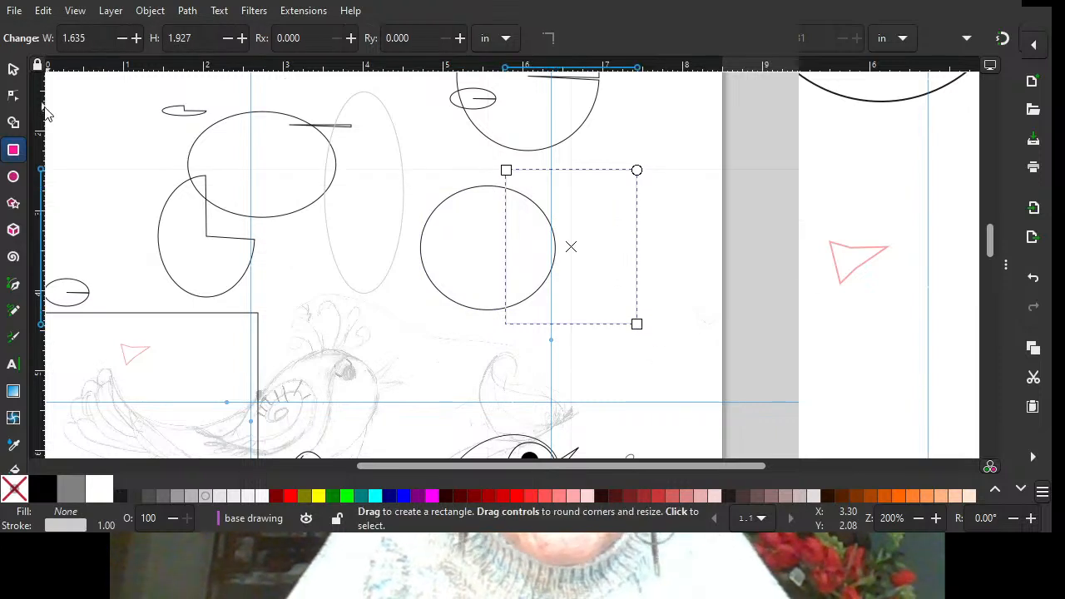
Draw a small three-cornered star beside the tall ellipse and a large one pointing down over the round ellipse and new rectangle.
click(14, 203)
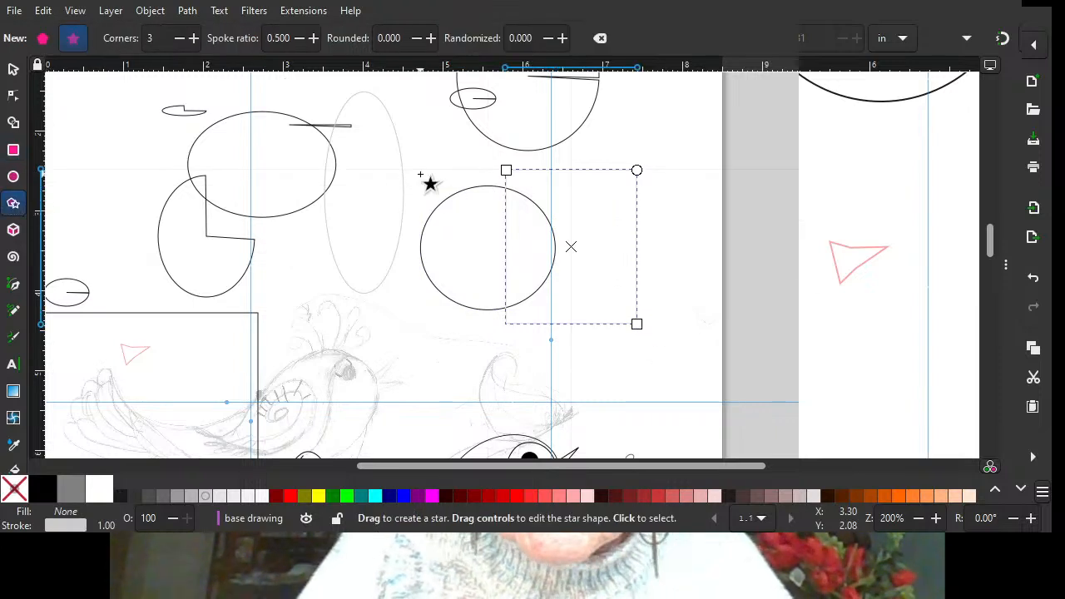
drag(421, 178, 398, 178)
drag(486, 173, 485, 263)
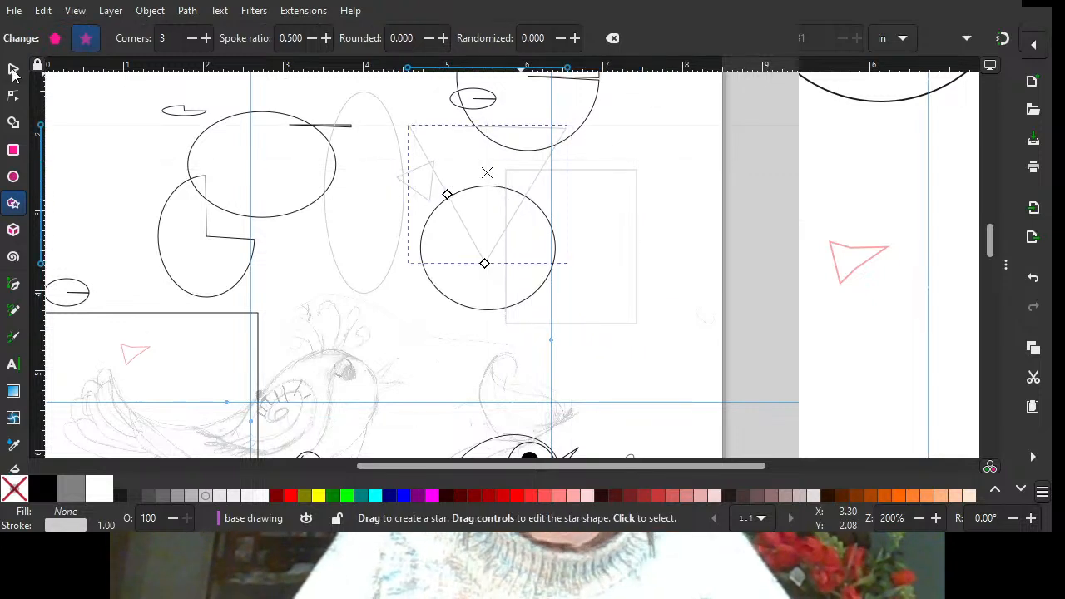
Delete the large circular slice above the overlapping shapes and the small elliptical slice on its edge.
click(13, 68)
click(596, 87)
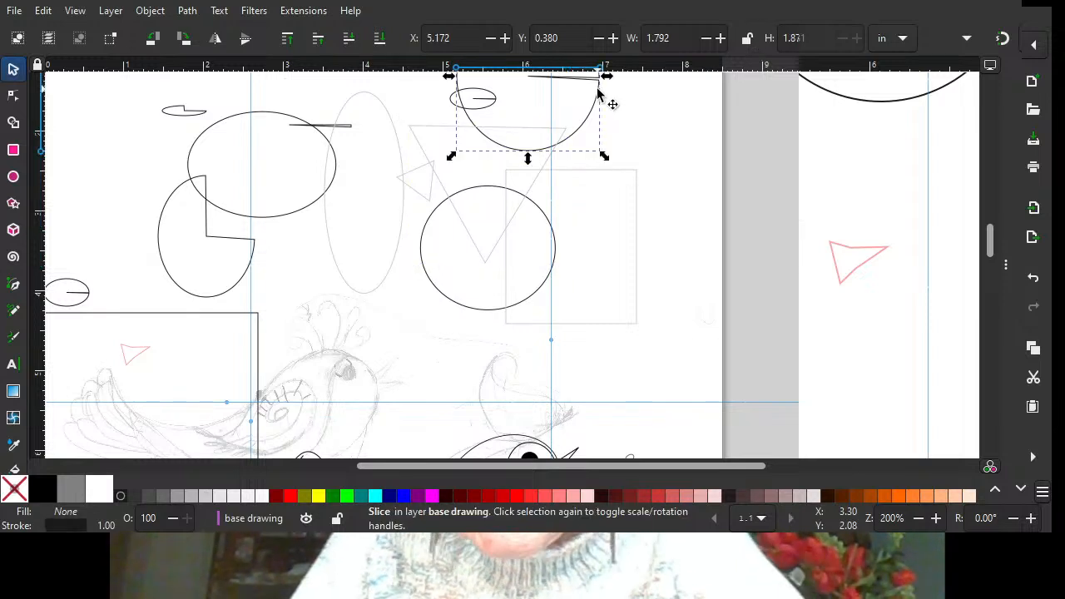
key(Delete)
click(496, 104)
key(Delete)
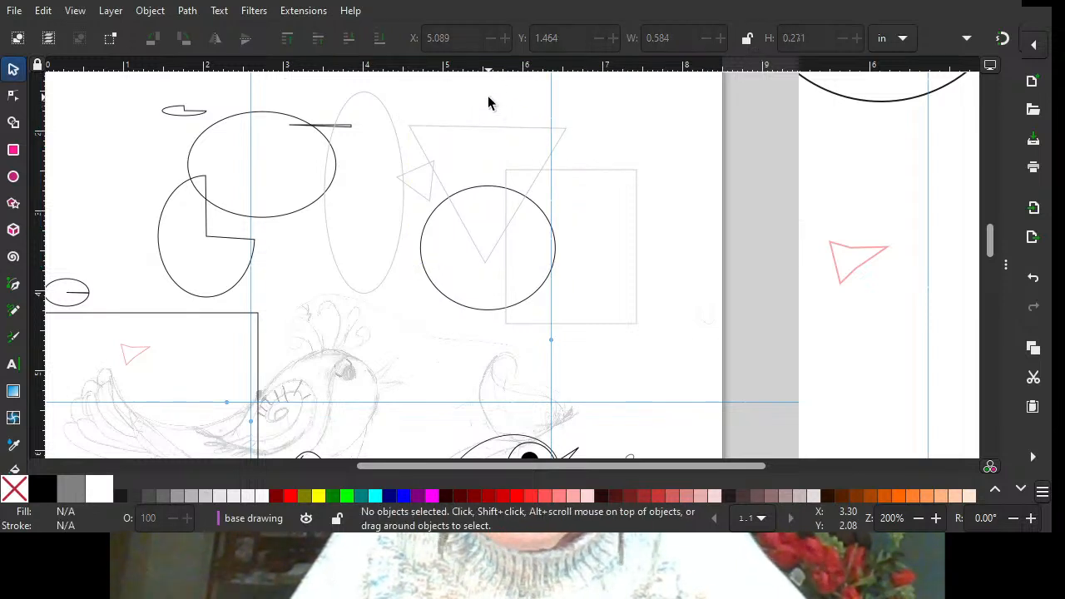
Move the small gray triangle into the large rectangle and the thin slice to X 0.09, Y 2.29 in, and delete the tall and wide ellipses.
drag(429, 200, 215, 383)
click(399, 133)
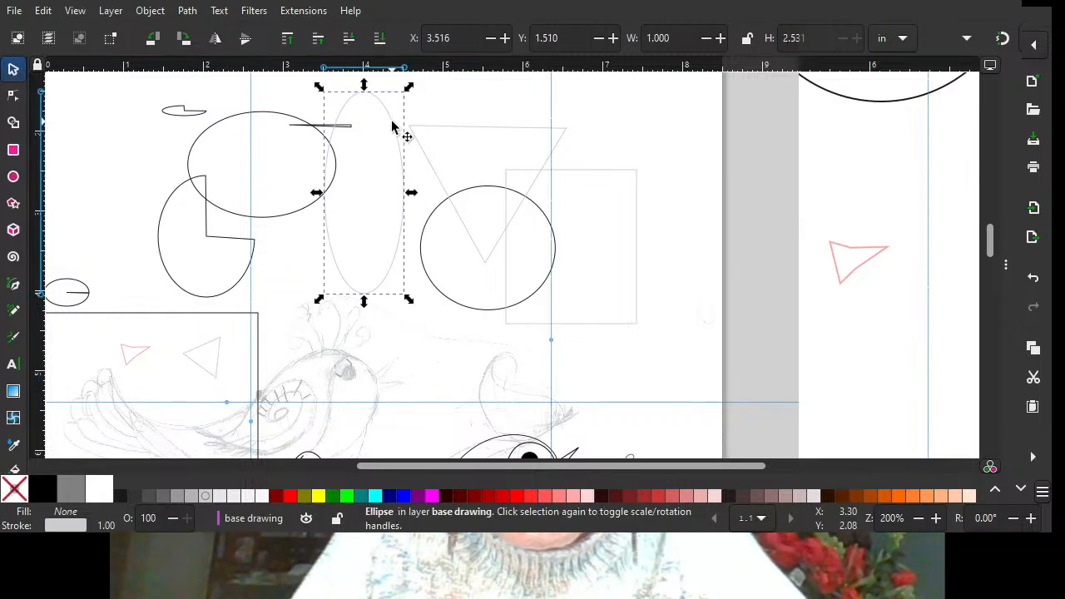
key(Delete)
click(332, 136)
key(Delete)
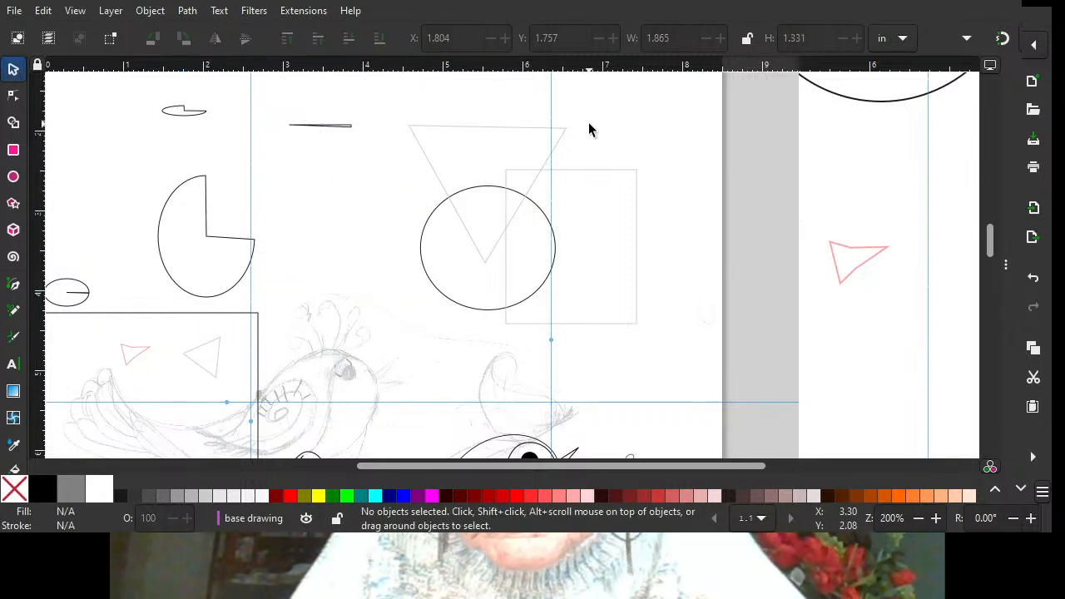
drag(350, 126, 108, 155)
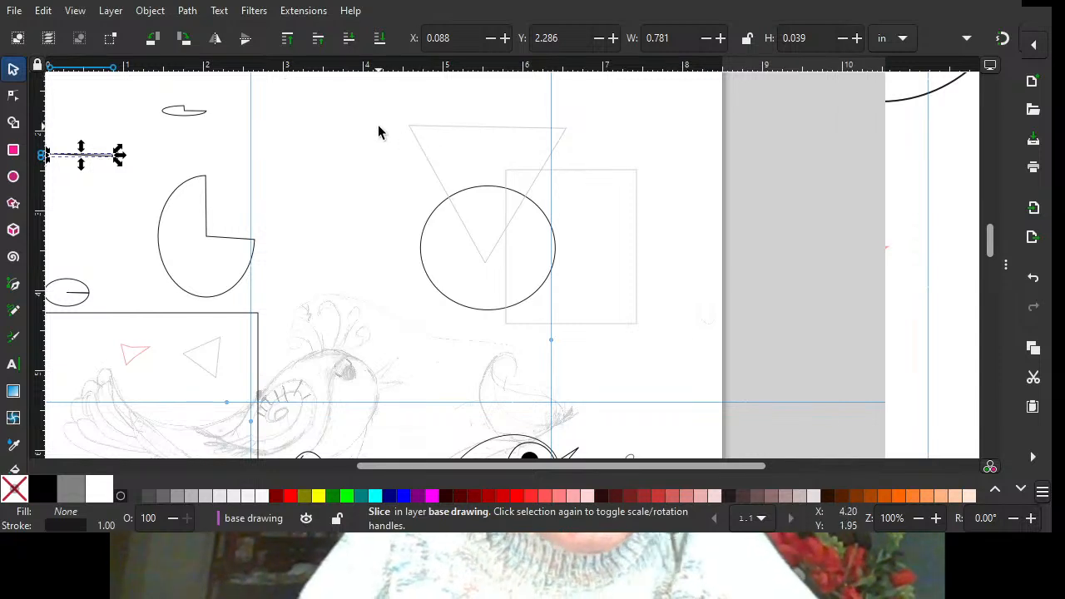
Select the overlapping round ellipse, triangle and rectangle, and unite the rectangle's fragments outside the ellipse with the Shape Builder.
drag(389, 110, 682, 356)
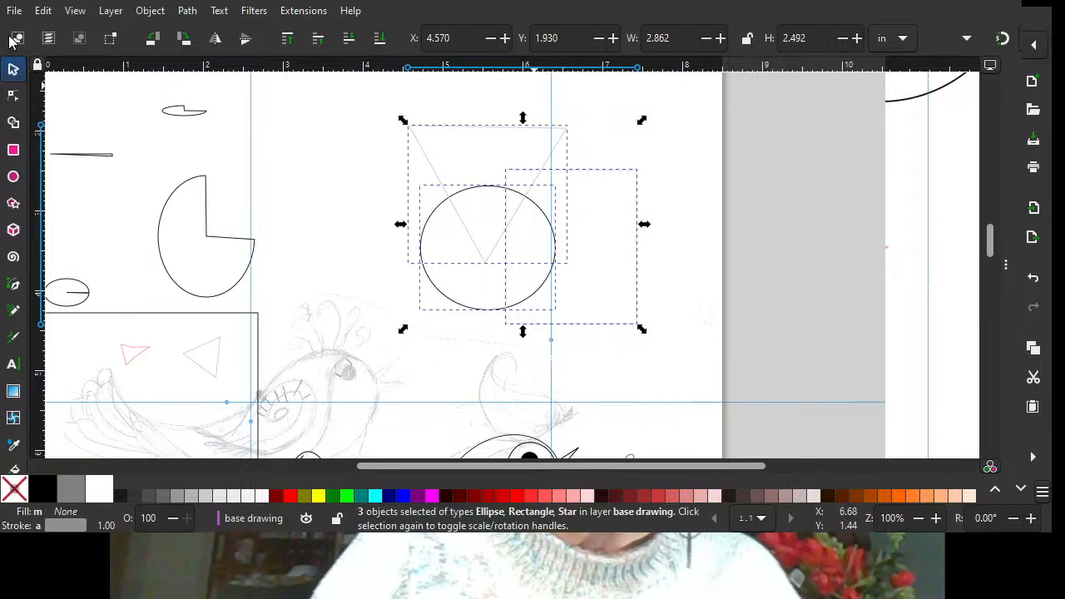
click(13, 124)
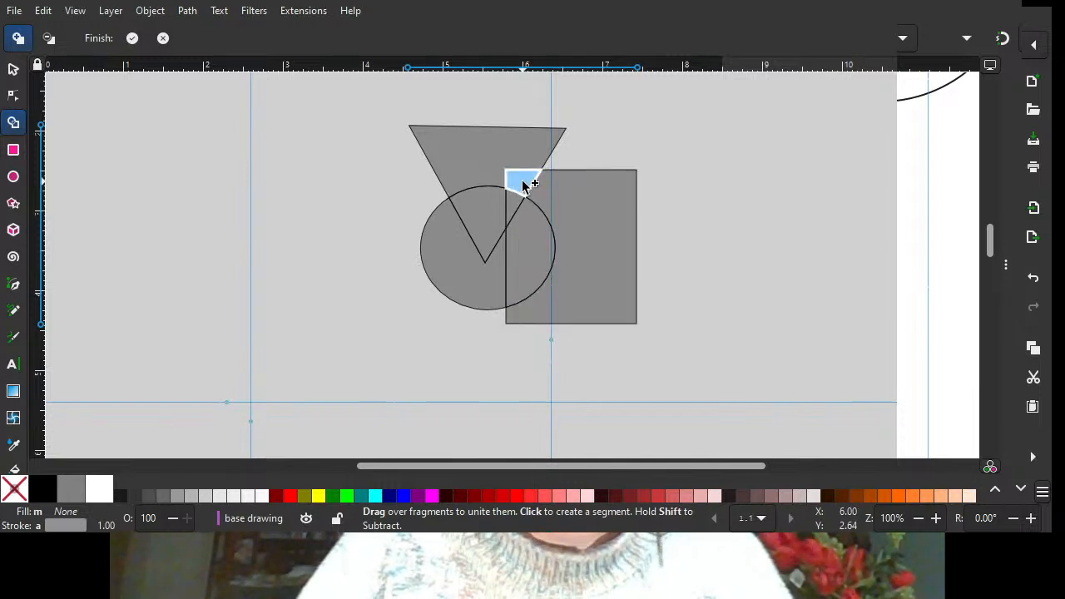
drag(522, 180, 570, 213)
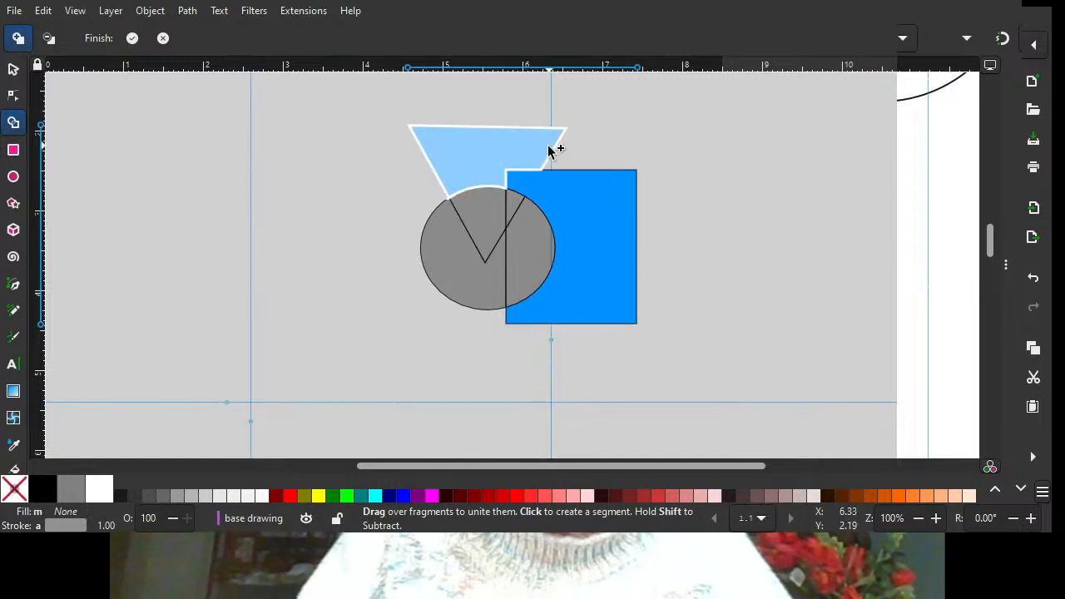
Try to turn the remaining triangle and ellipse fragments into separate segments with the Shape Builder.
click(501, 157)
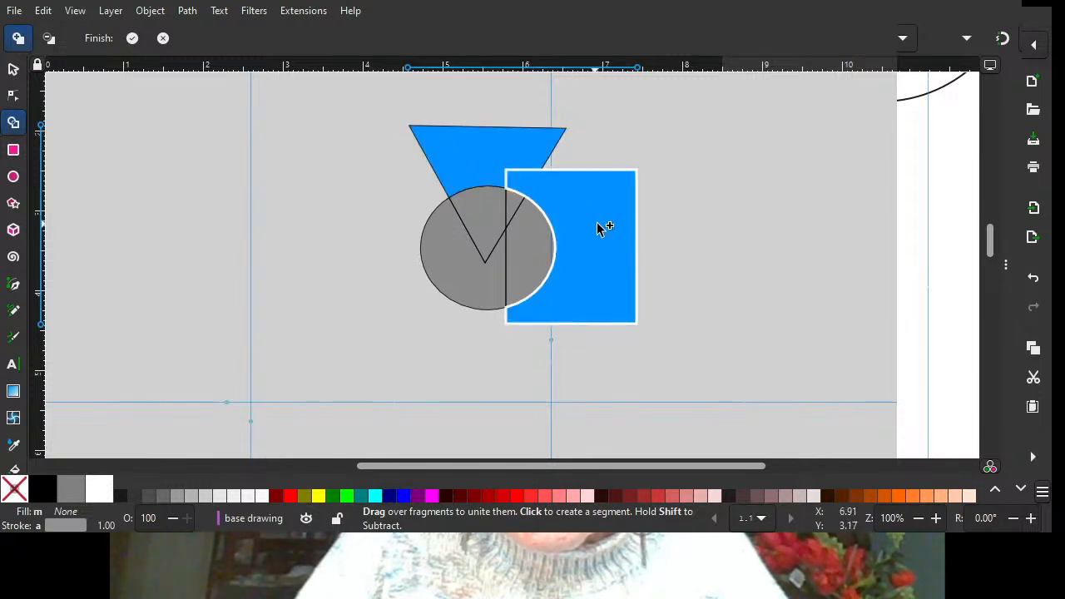
click(529, 255)
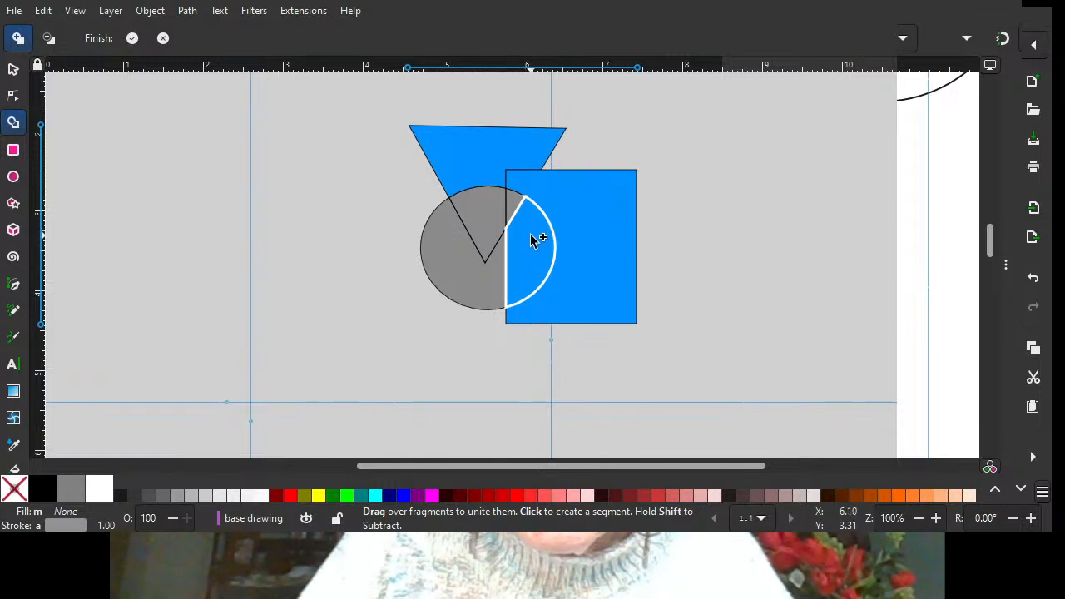
click(513, 202)
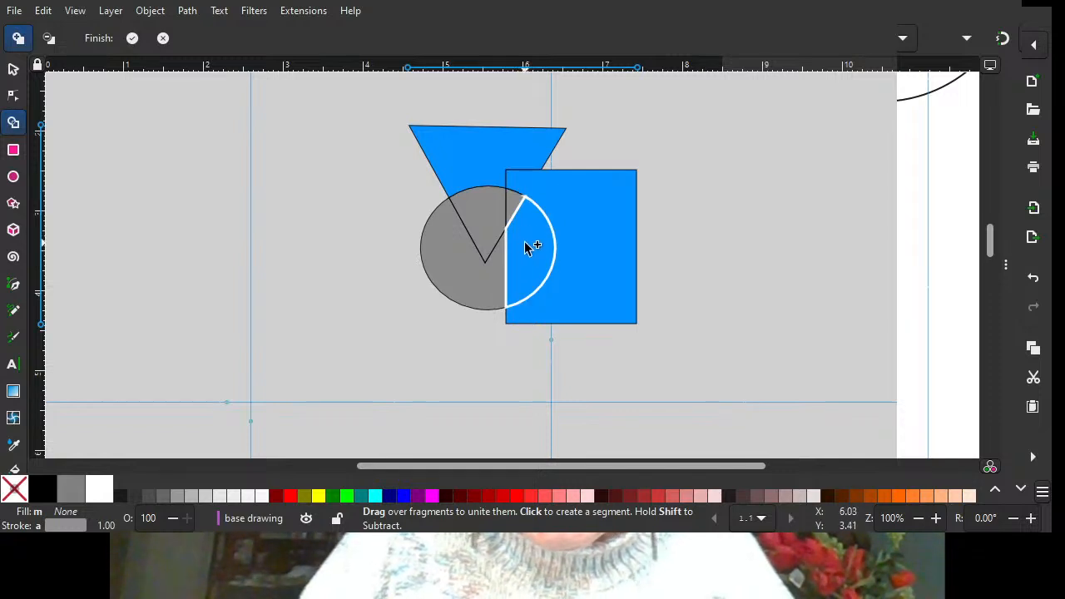
click(452, 236)
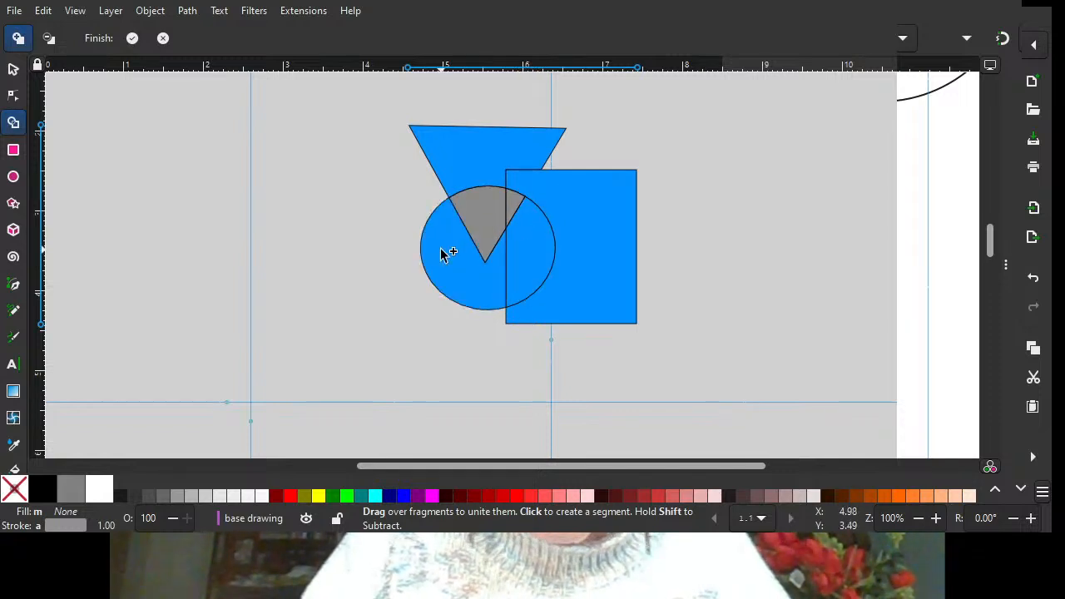
click(483, 223)
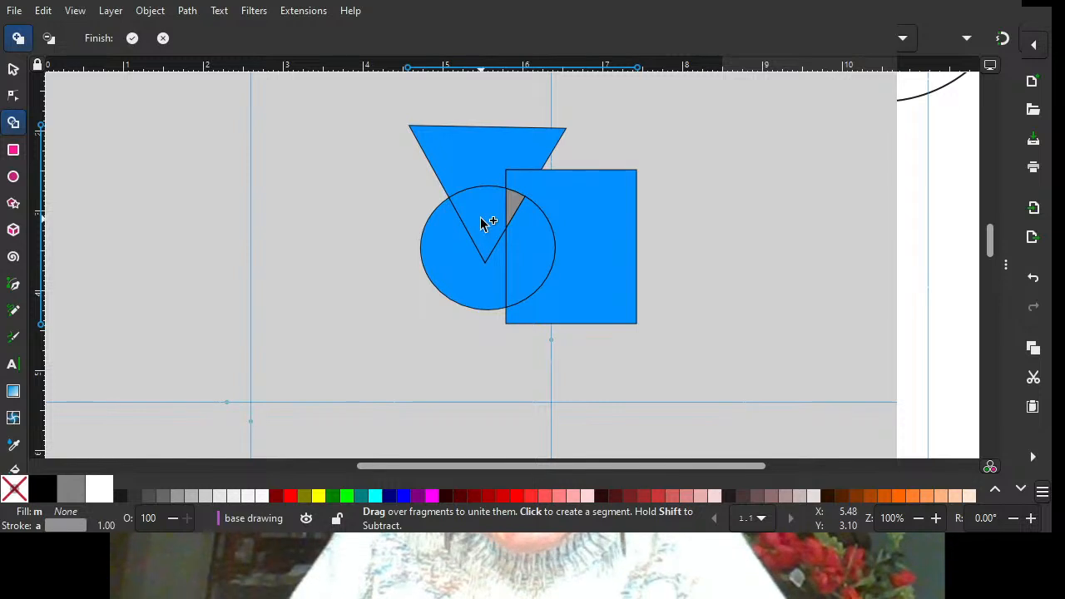
key(Escape)
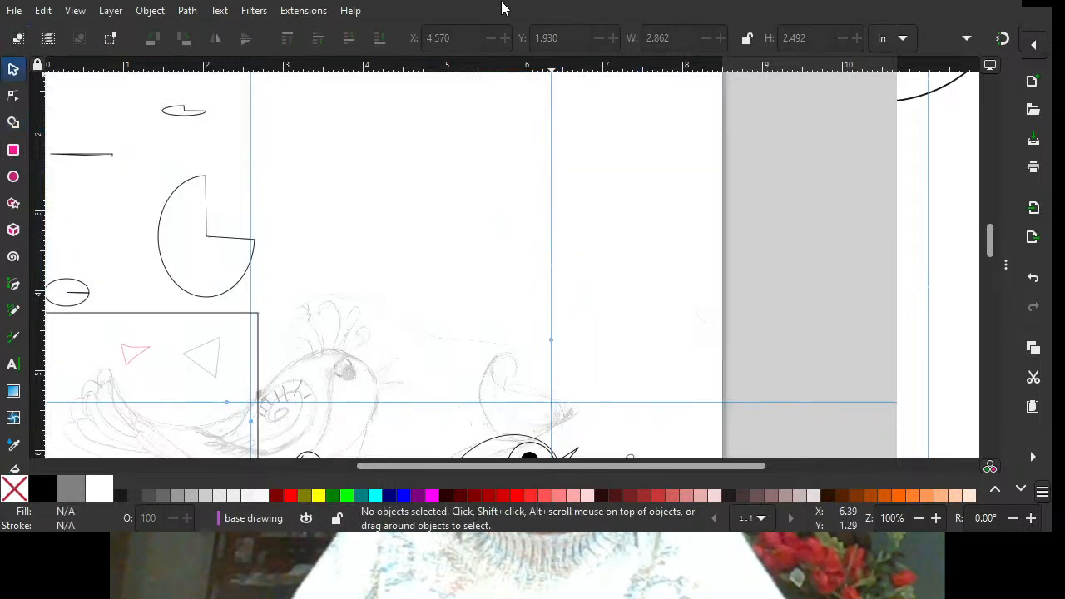
scroll(407, 314, down, 6)
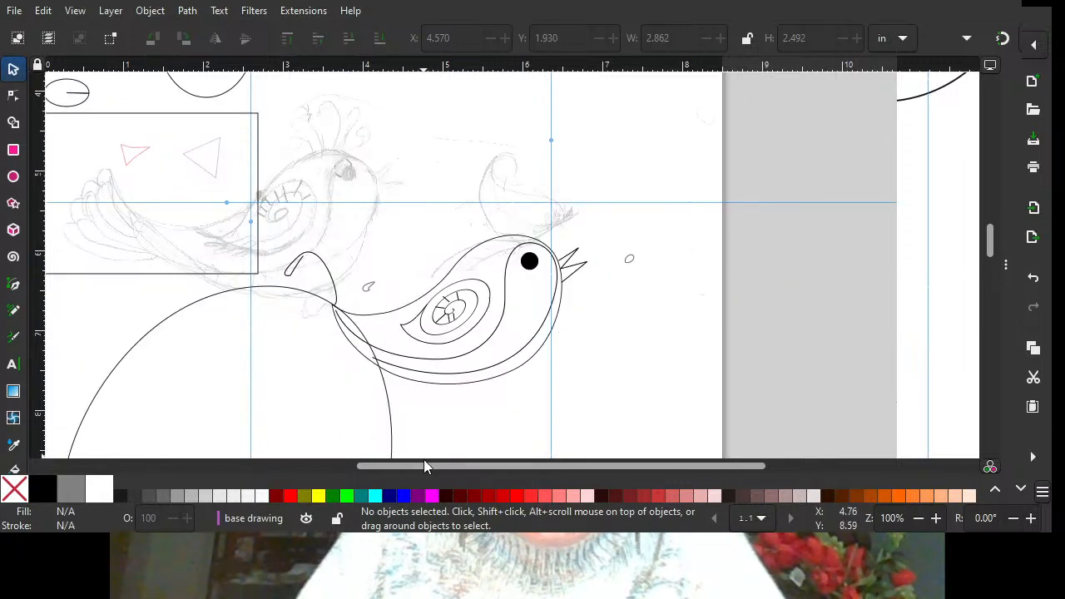
mouse_move(423, 466)
mouse_down()
mouse_move(348, 469)
mouse_move(480, 464)
mouse_move(438, 463)
mouse_up()
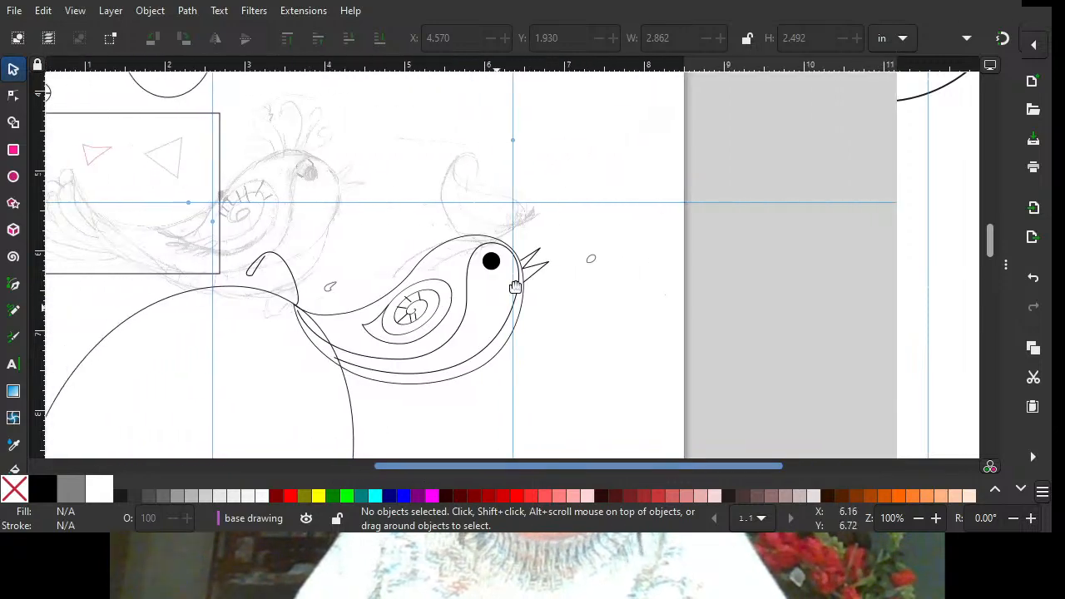
scroll(567, 250, up, 10)
scroll(567, 251, down, 4)
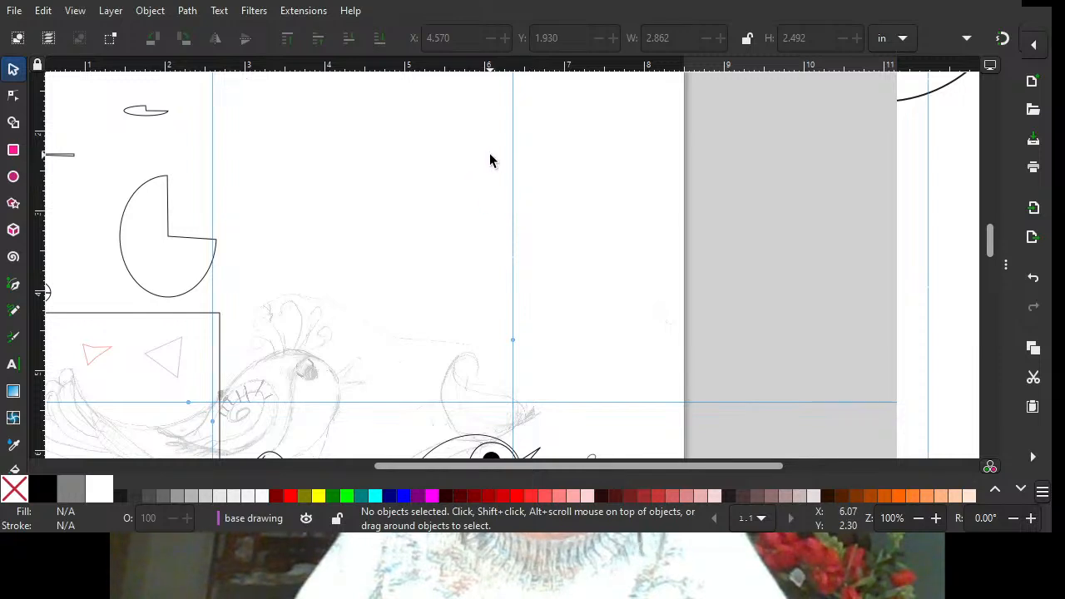
scroll(491, 158, up, 4)
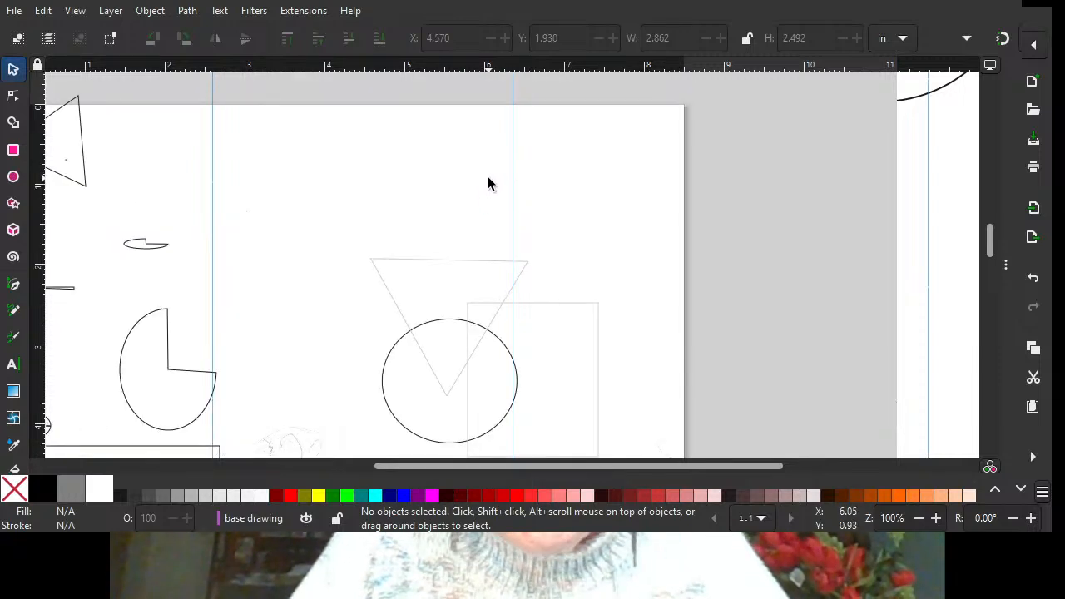
scroll(466, 204, down, 4)
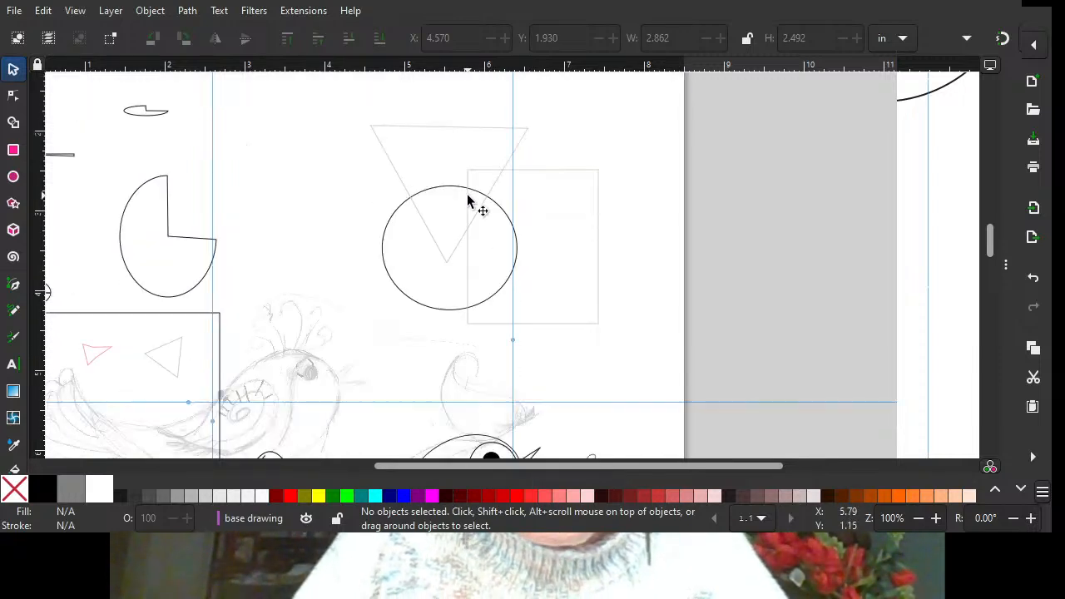
Select the round ellipse and overlapping rectangle, and make their parts outside the overlap into separate segments with the Shape Builder.
click(12, 123)
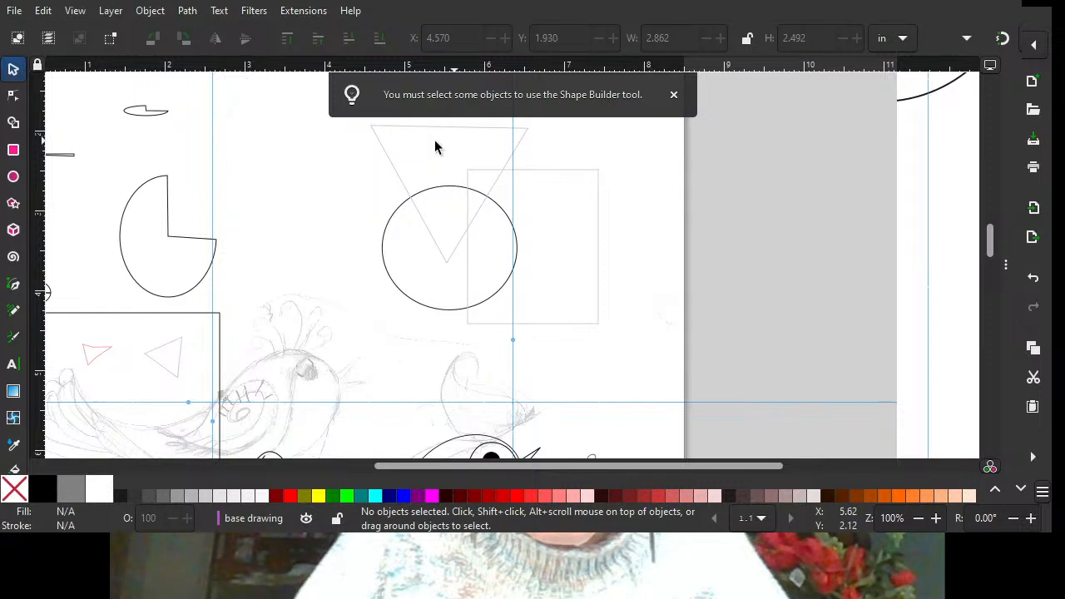
click(674, 94)
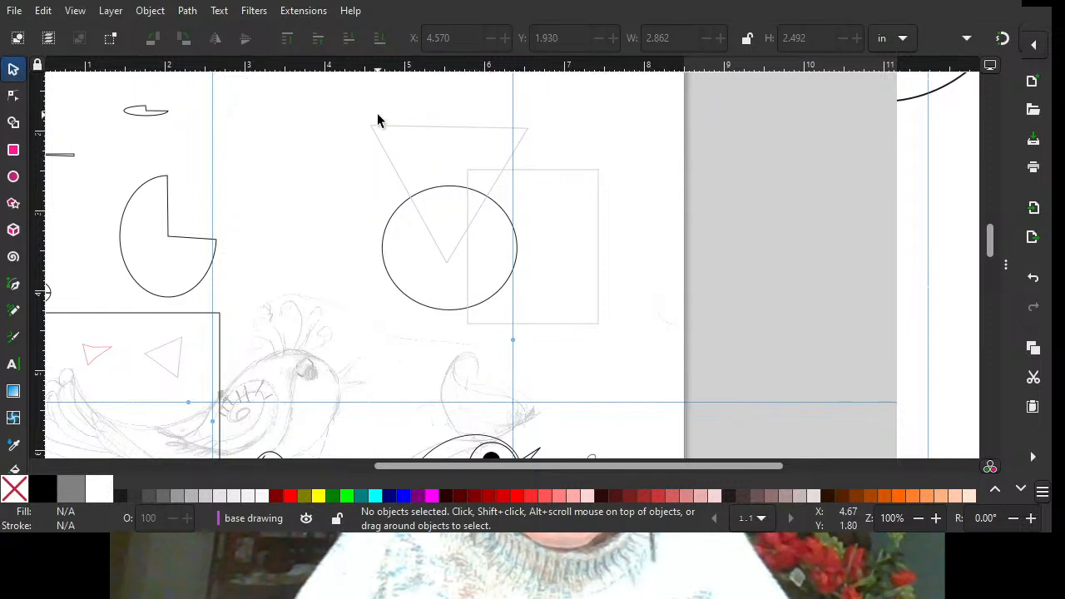
drag(373, 111, 623, 333)
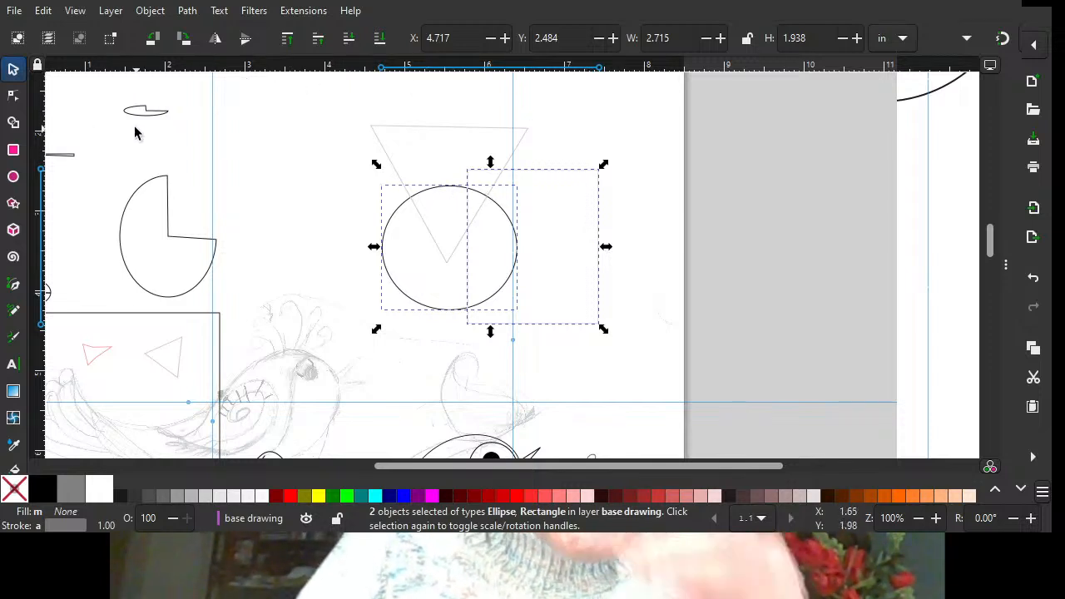
click(14, 123)
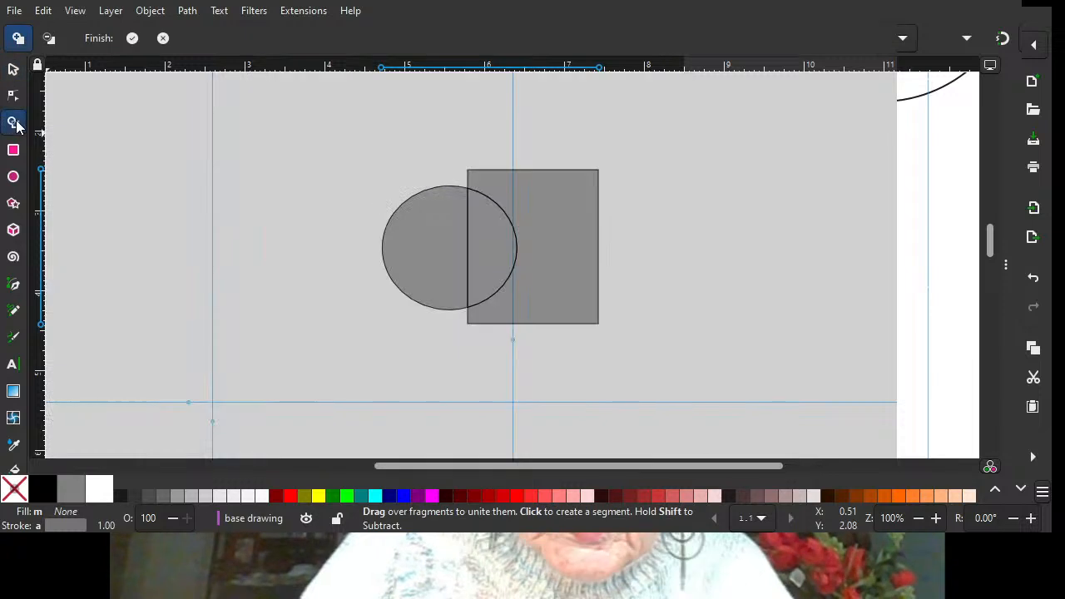
click(440, 239)
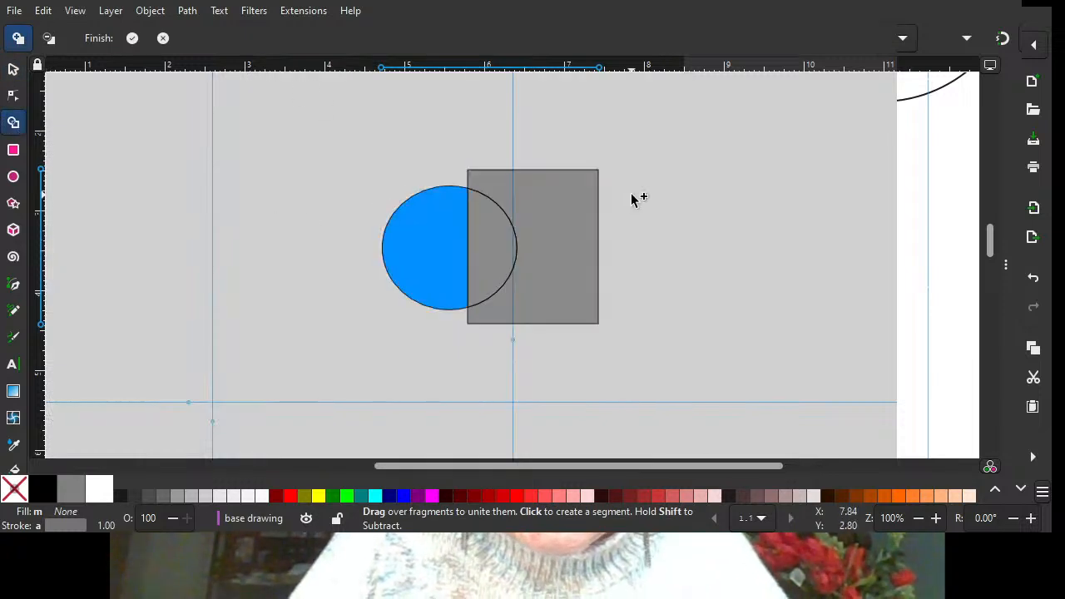
click(586, 189)
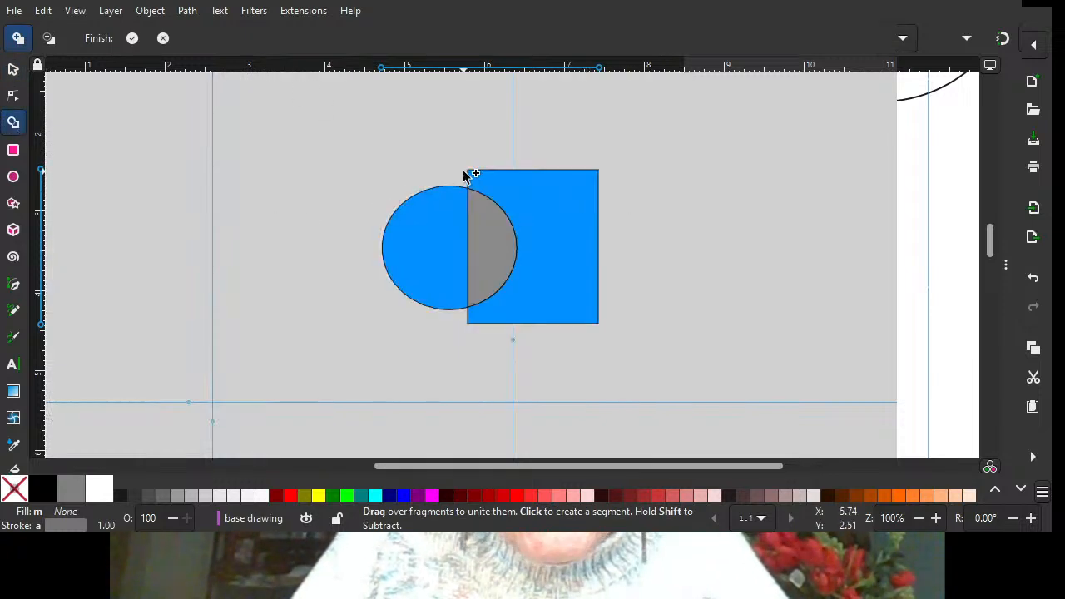
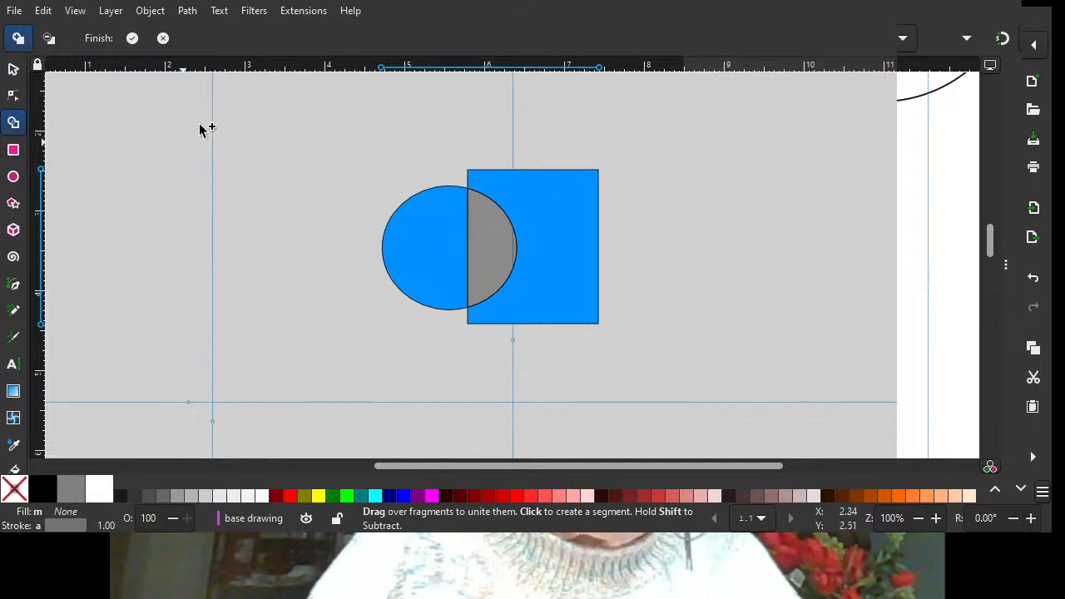
click(14, 69)
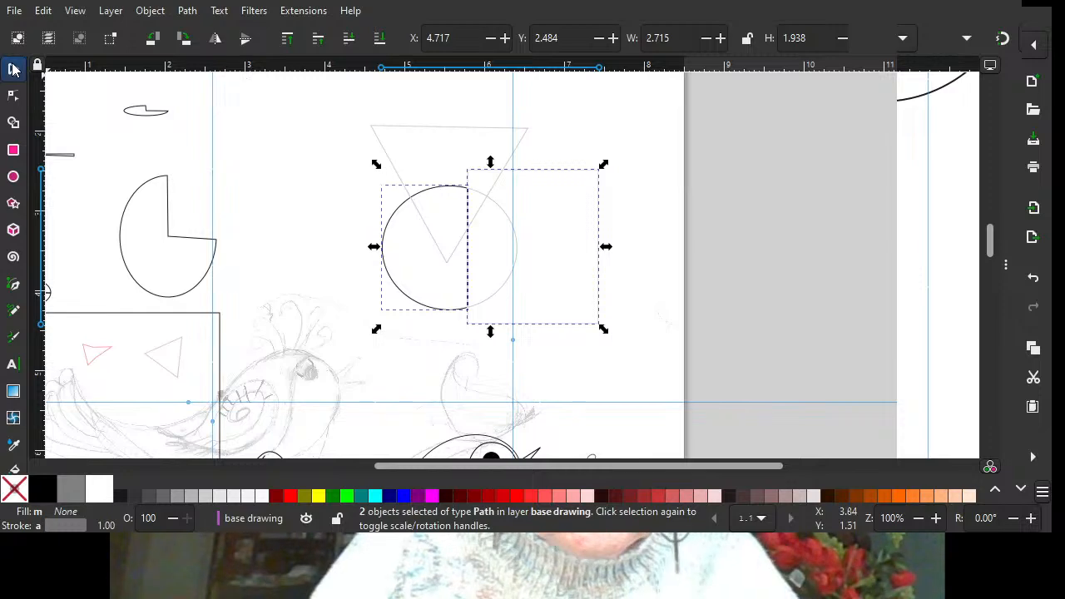
Move the wing's spiral group off the bird's body to X 4.214, Y 5.460 in.
scroll(344, 168, down, 6)
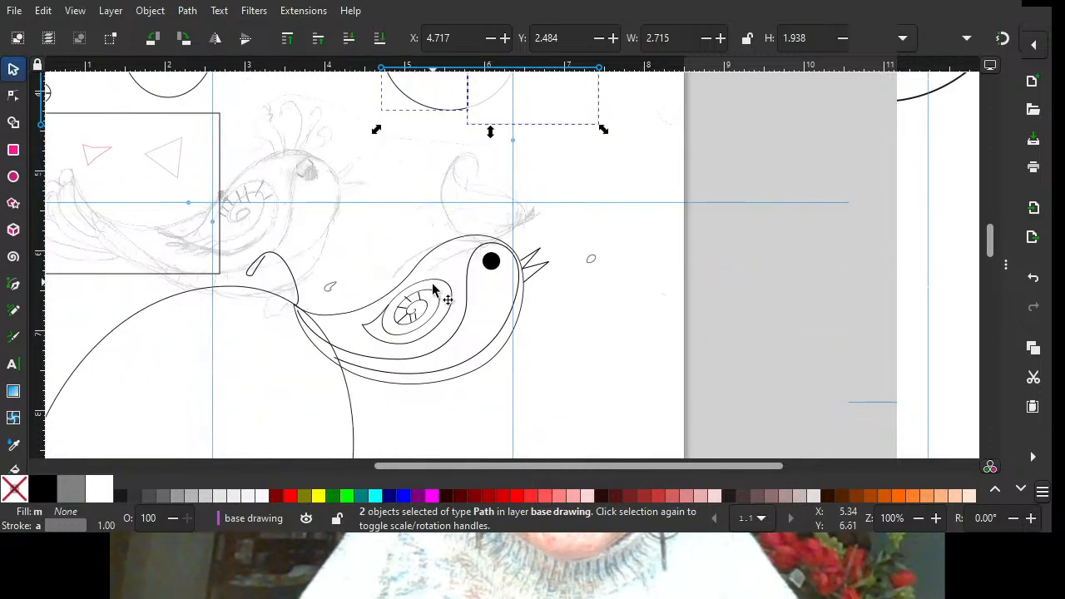
scroll(442, 295, down, 2)
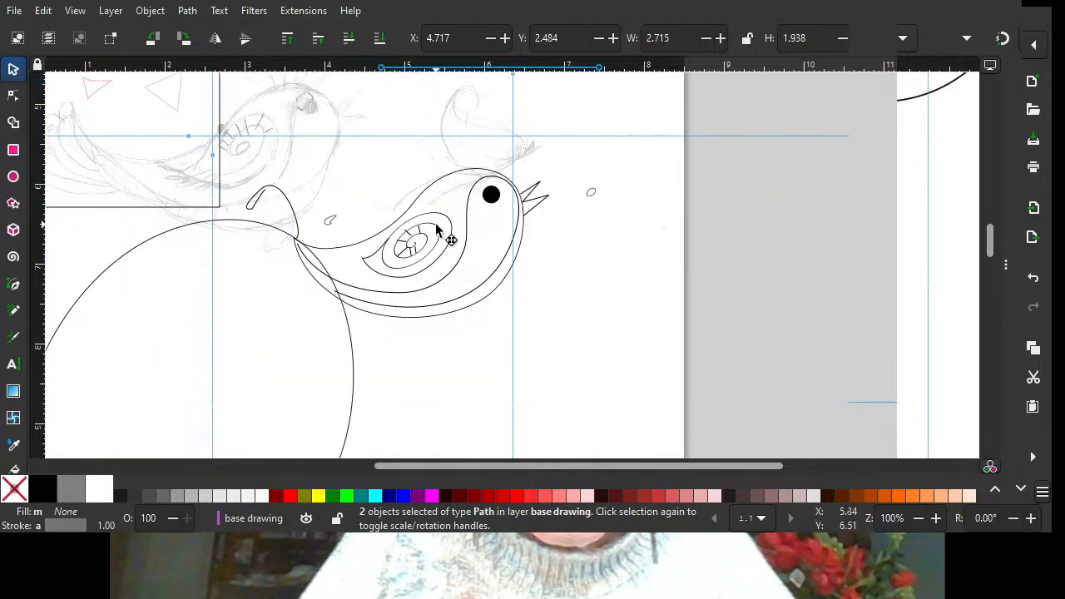
drag(437, 231, 423, 166)
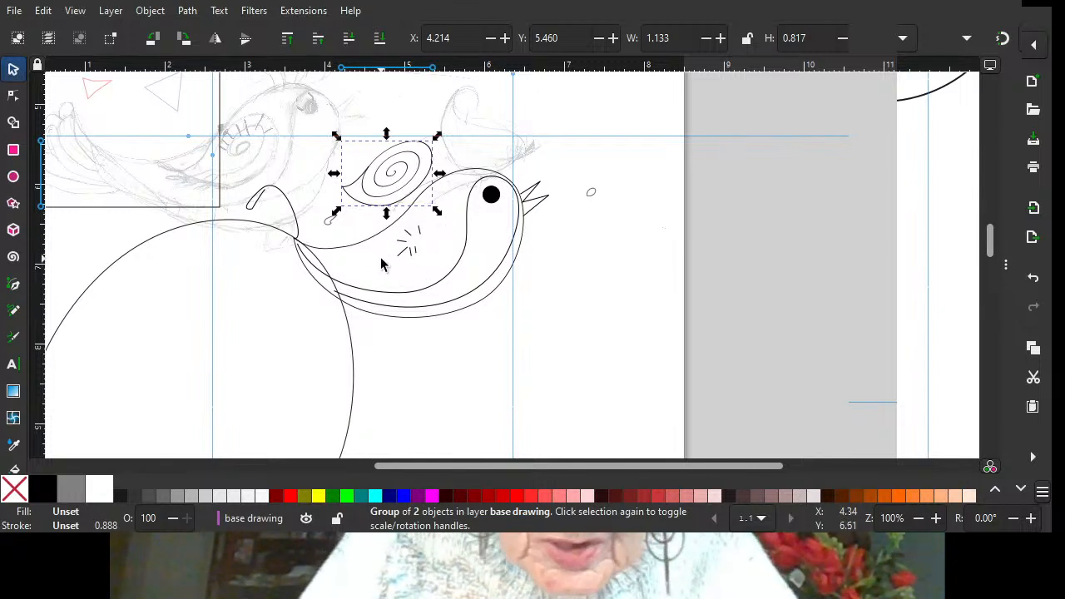
Draw a 3-turn spiral with divergence 1 below the bird's belly, and shorten its outer end slightly with the Node tool.
click(13, 257)
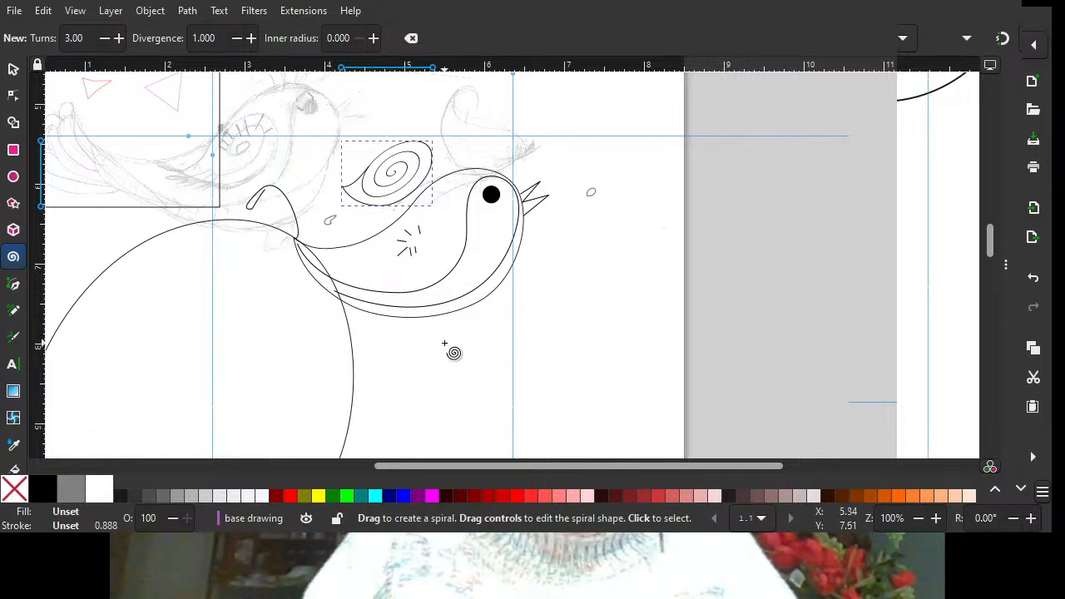
drag(445, 372, 501, 323)
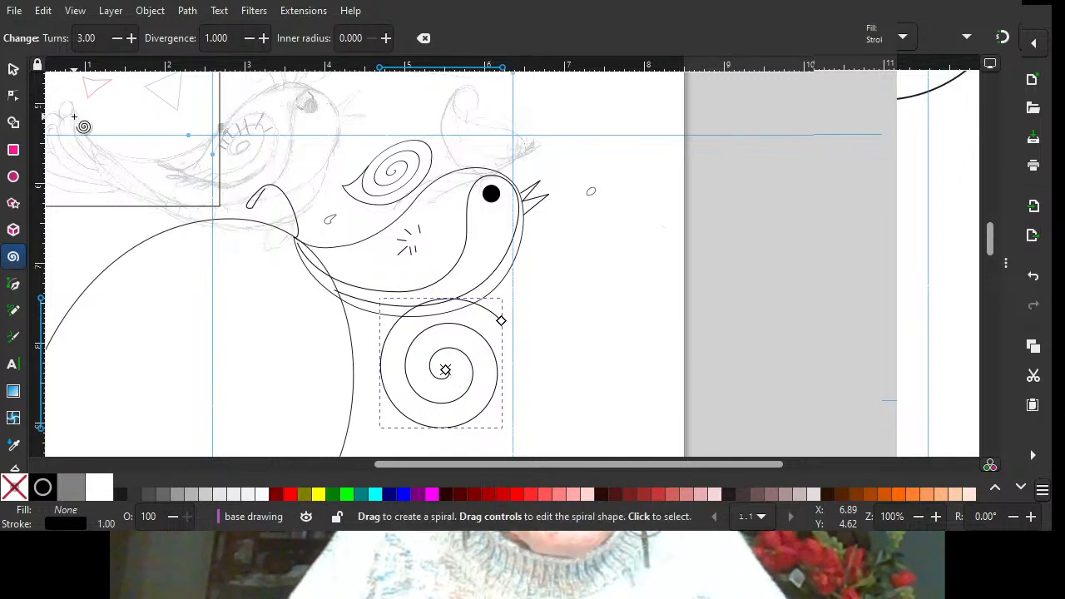
click(14, 95)
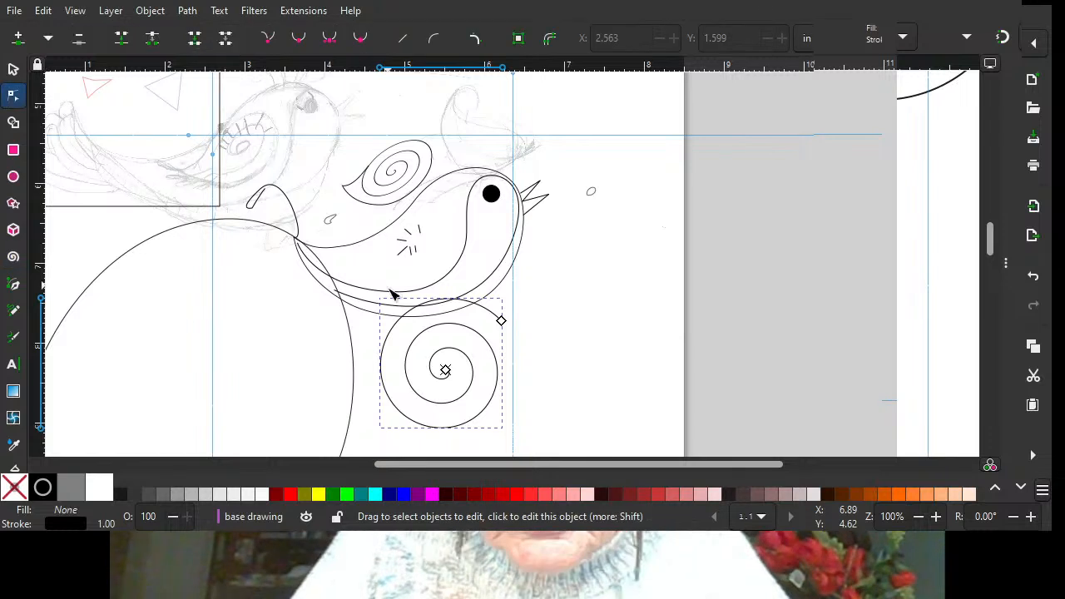
drag(503, 323, 514, 289)
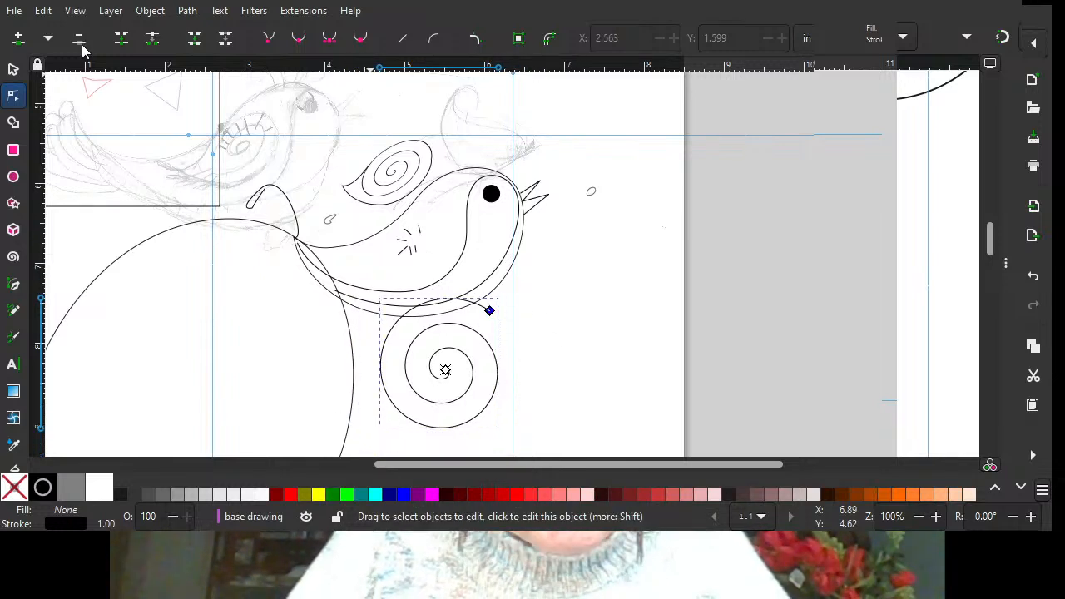
Scale the new spiral into a tall, narrow shape about 1.02 in wide and 2.67 in high.
click(12, 69)
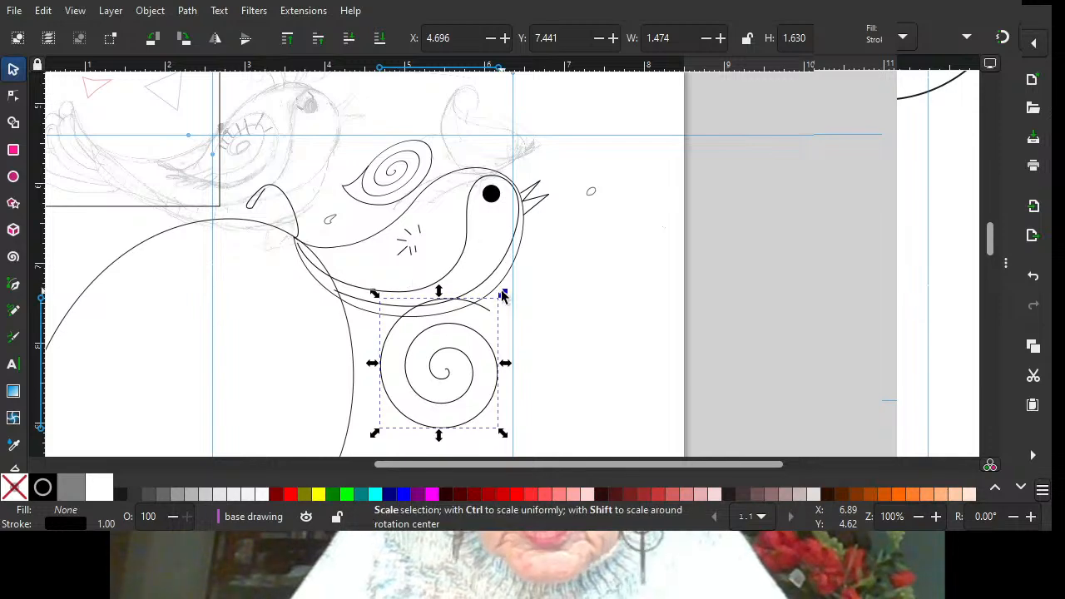
drag(503, 294, 526, 225)
drag(530, 333, 473, 342)
mouse_move(421, 224)
mouse_down()
mouse_move(426, 266)
mouse_move(430, 202)
mouse_move(434, 213)
mouse_up()
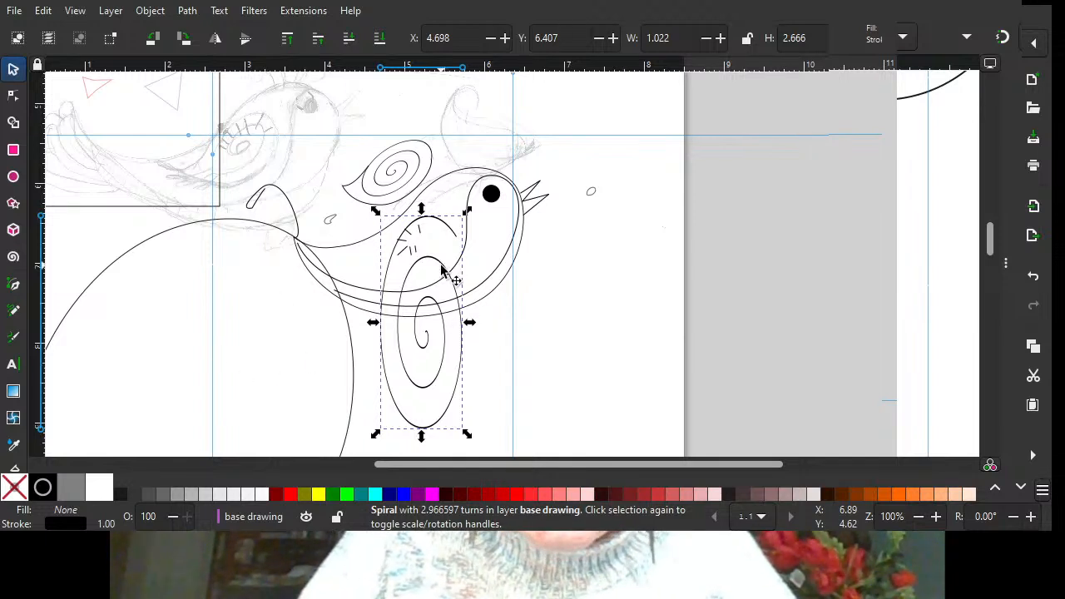
Move the stretched spiral into the large rounded shape at X 2.001, Y 6.490 in.
drag(442, 270, 230, 275)
scroll(285, 230, down, 2)
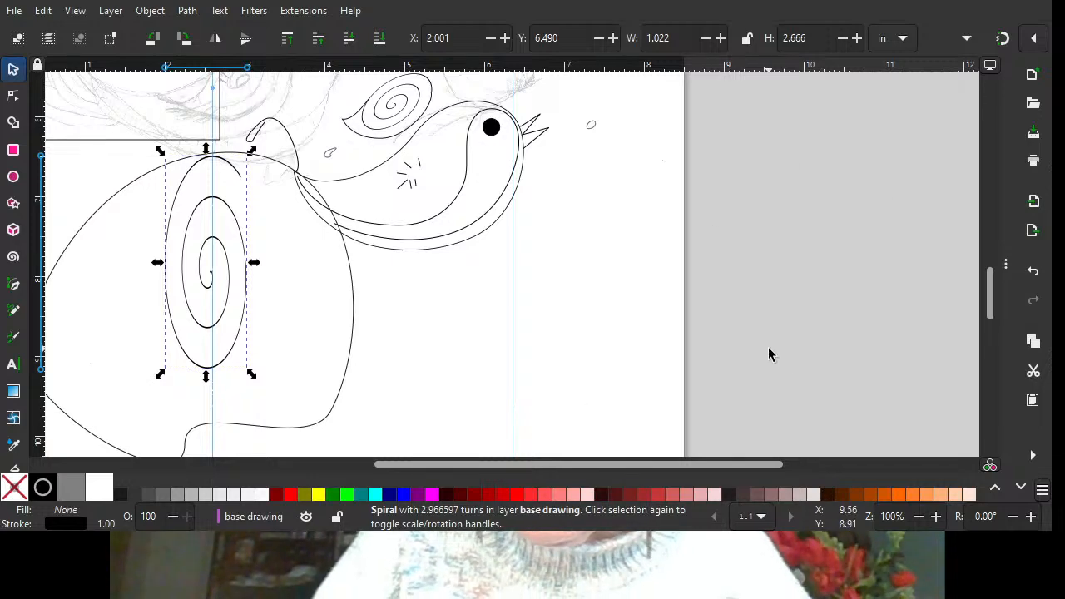
mouse_move(990, 290)
mouse_down()
mouse_move(992, 269)
mouse_move(994, 301)
mouse_up()
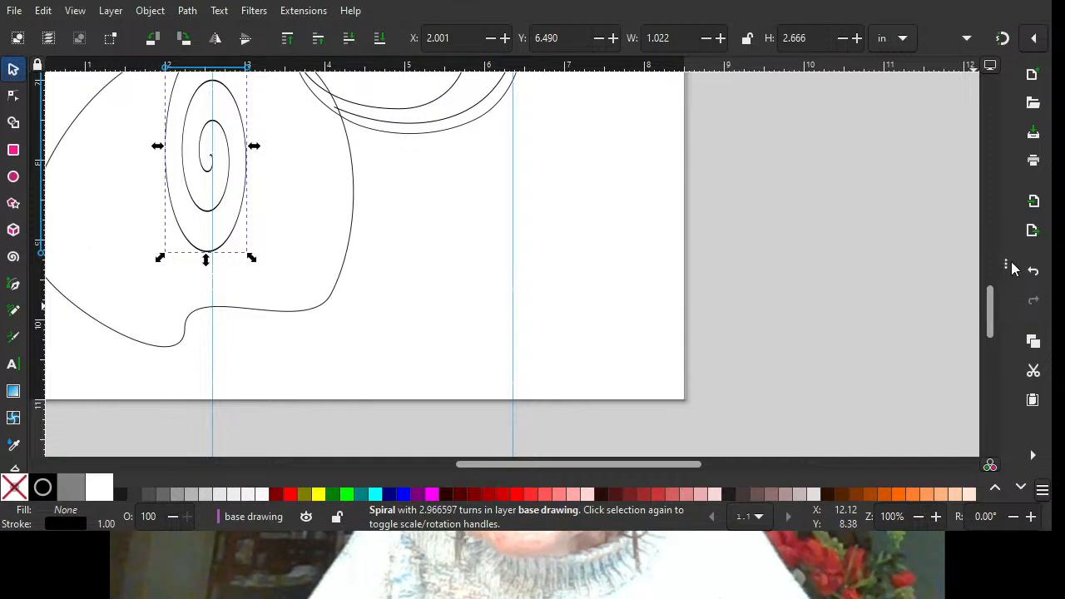
Expand the docked dialogs, show the Fill and Stroke settings, and move the spiral beyond the bird's beak to X 6.751, Y 6.542 in.
drag(1006, 264, 888, 286)
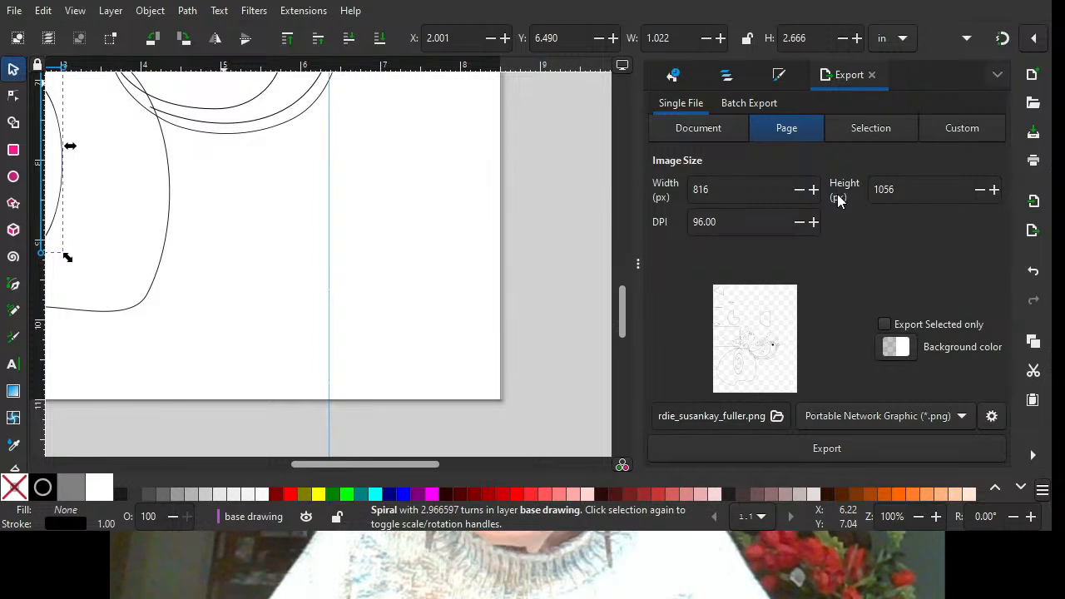
key(ctrl+shift+f)
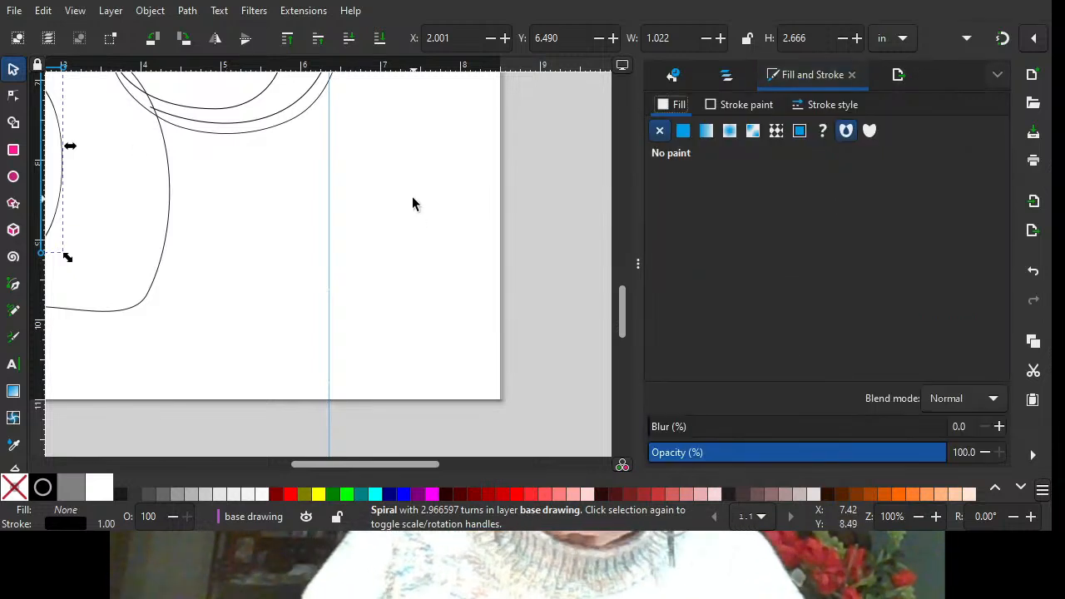
scroll(412, 204, up, 4)
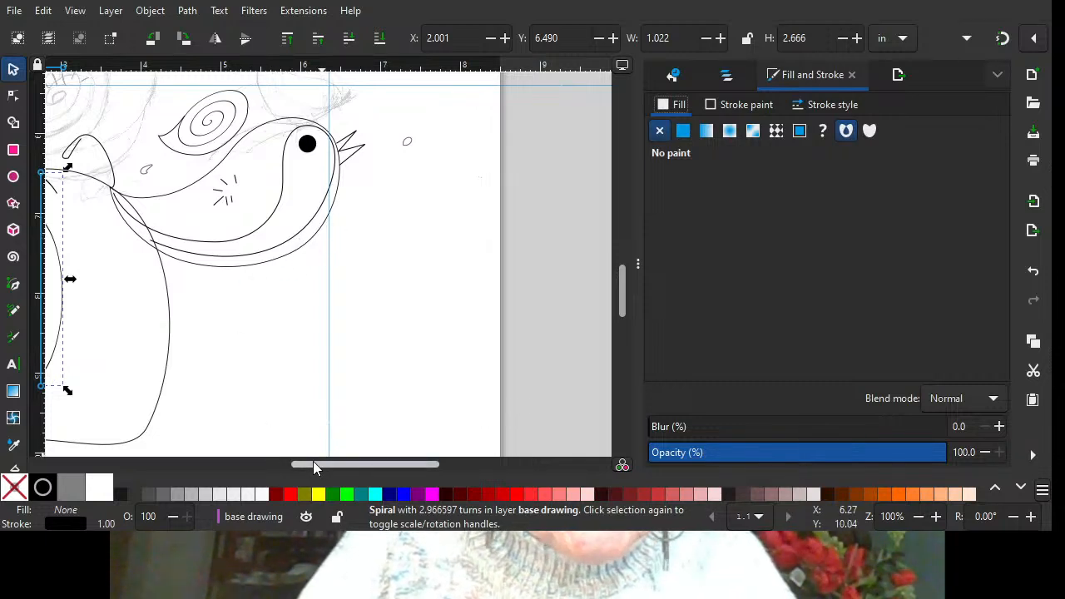
drag(313, 460, 290, 464)
drag(134, 226, 529, 218)
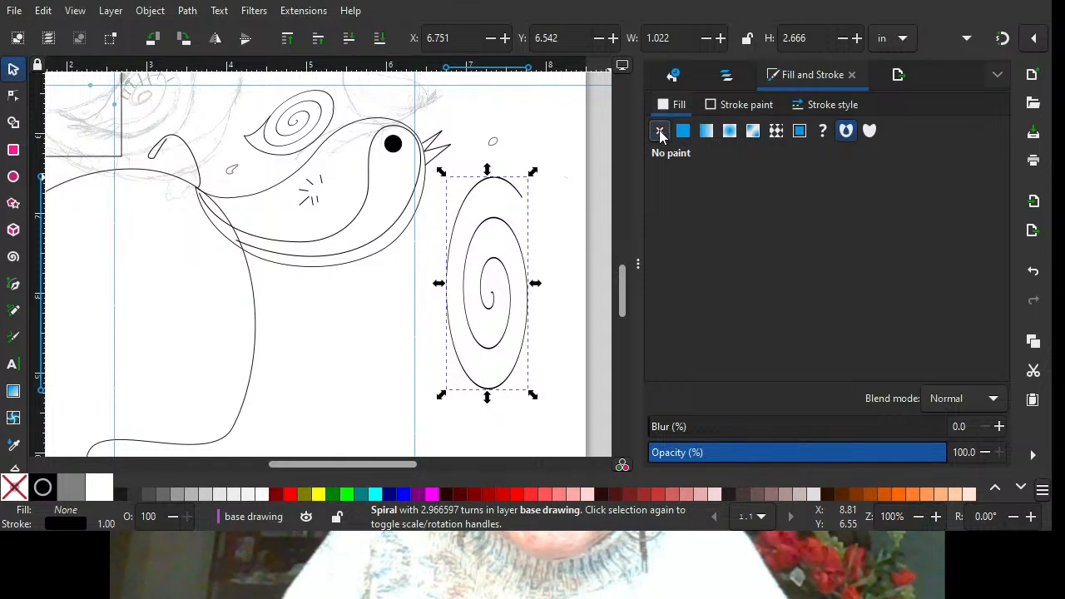
Give the curved path inside the bird's belly a flat fill, trying the magenta, teal and green 008000 palette colours.
click(366, 184)
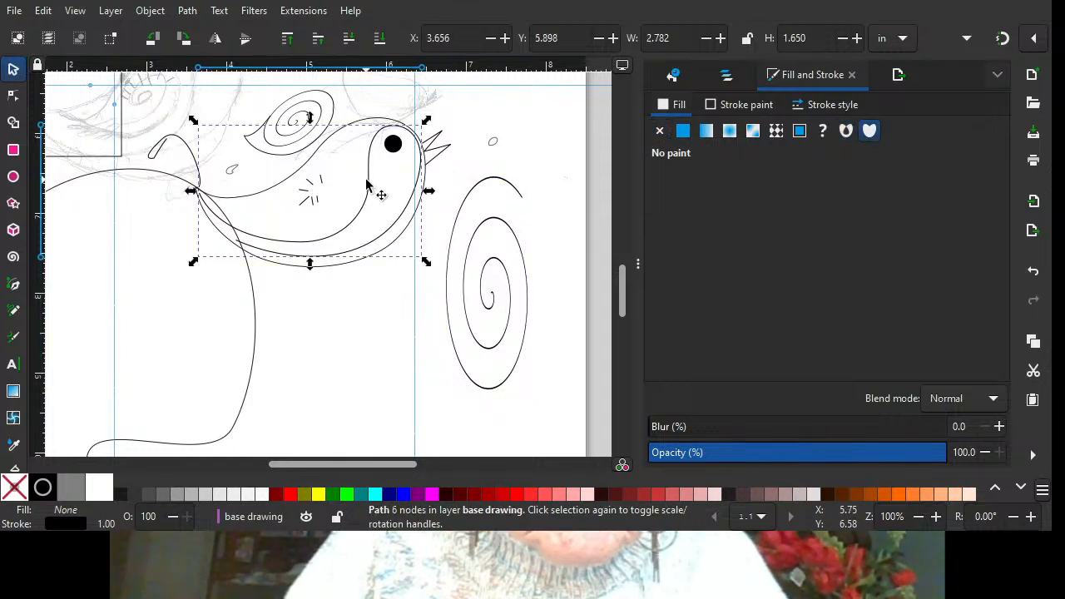
click(682, 131)
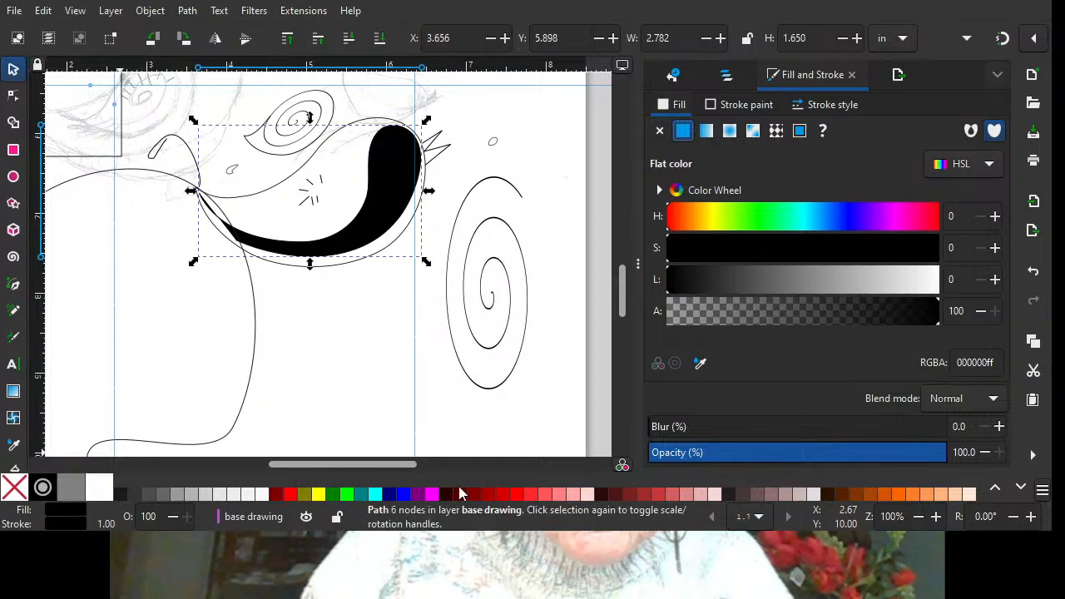
click(432, 494)
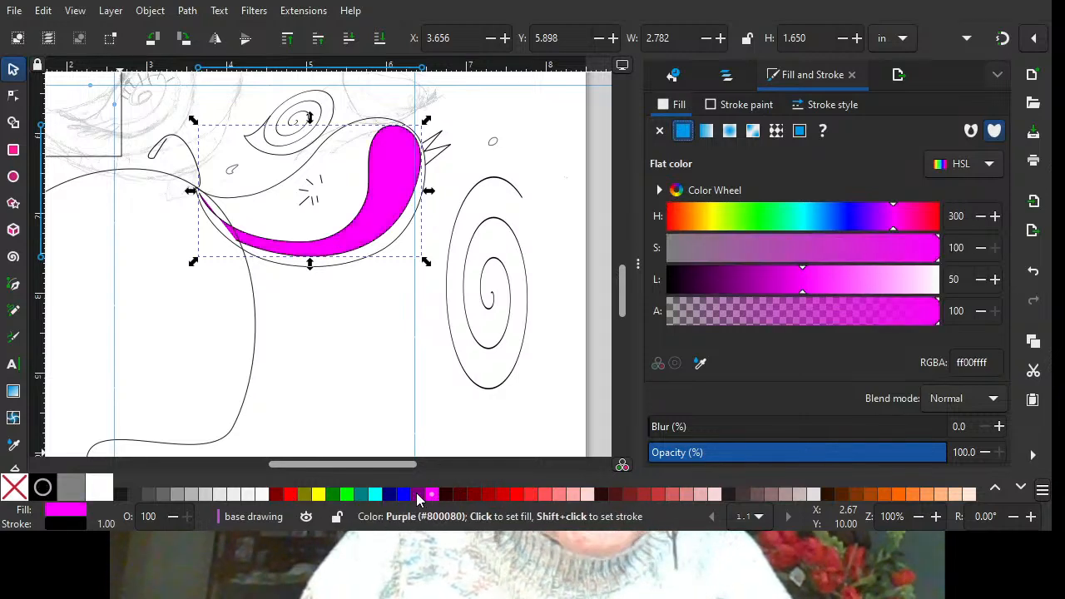
click(363, 495)
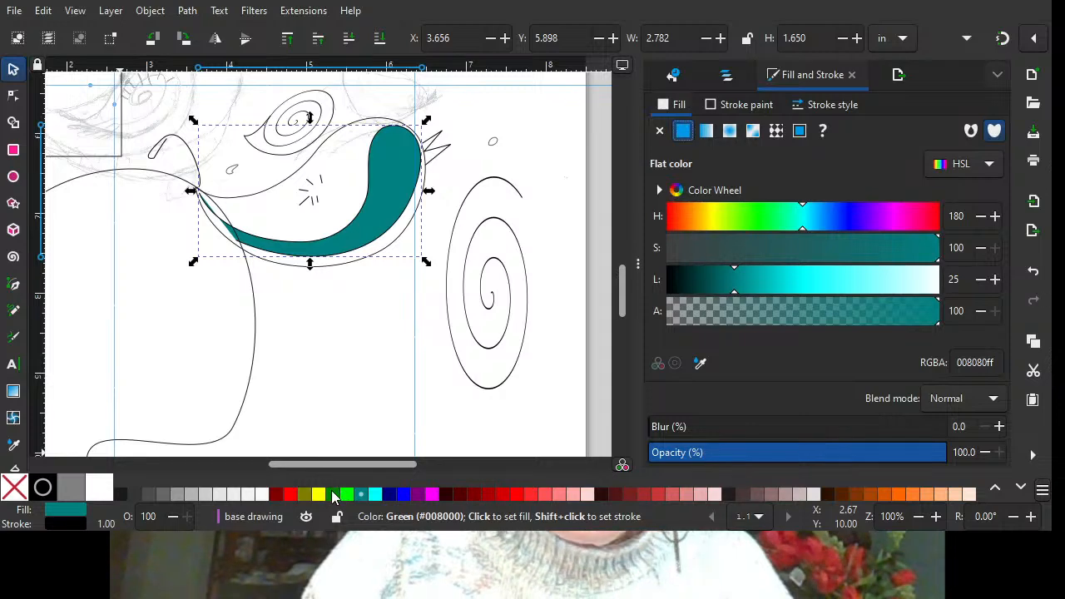
click(333, 495)
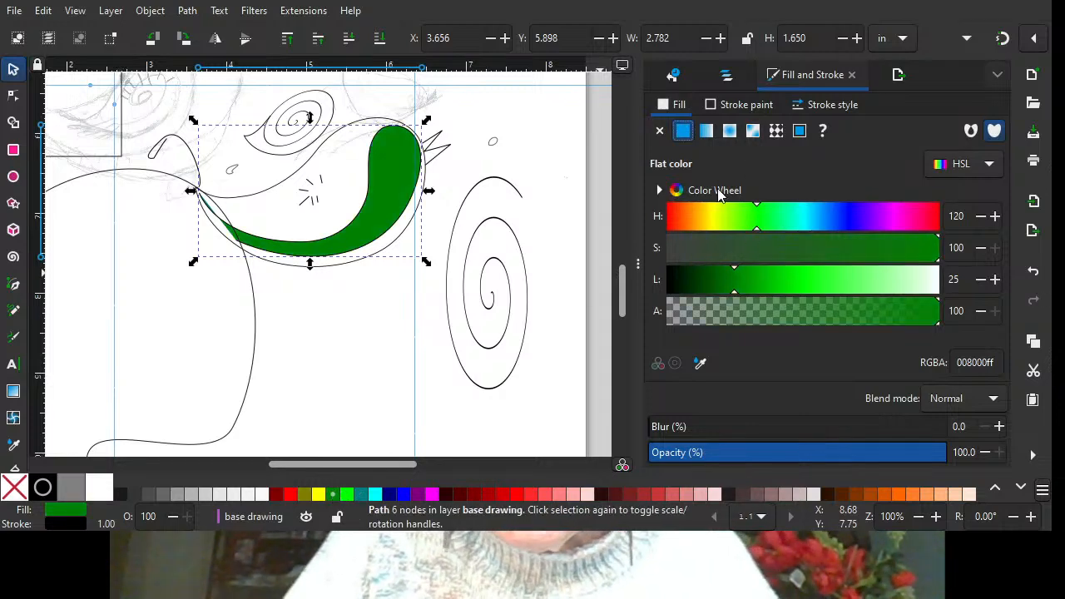
Recolour the curved belly path's fill on the Color Wheel, trying turquoise and blue shades before choosing light green a4ff7f.
click(659, 191)
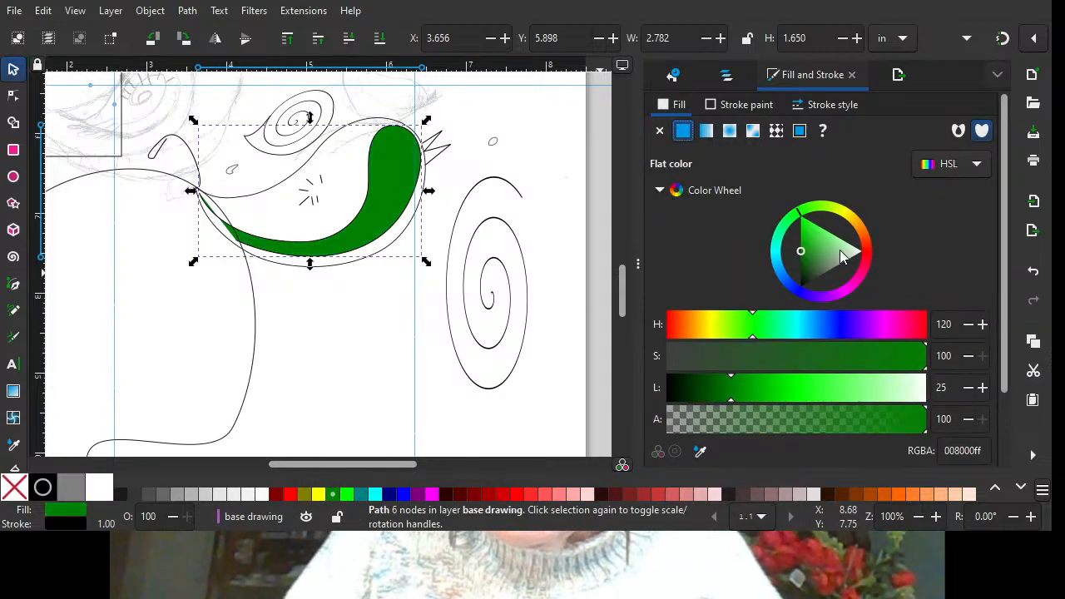
mouse_move(827, 260)
mouse_down()
mouse_move(805, 218)
mouse_move(867, 260)
mouse_move(845, 291)
mouse_move(773, 253)
mouse_move(824, 202)
mouse_move(778, 278)
mouse_move(790, 225)
mouse_up()
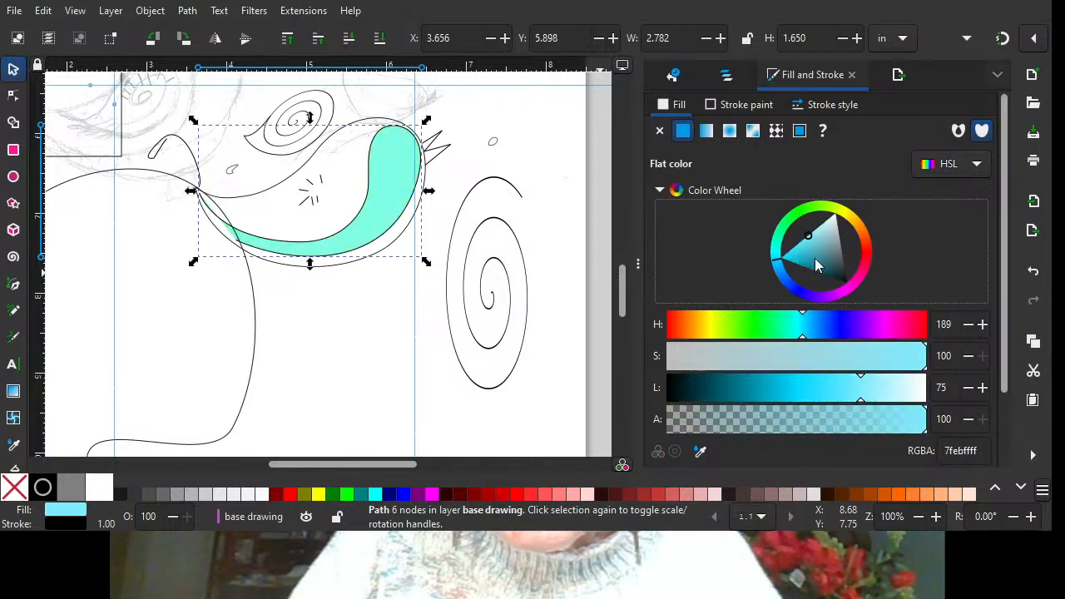
drag(776, 260, 811, 205)
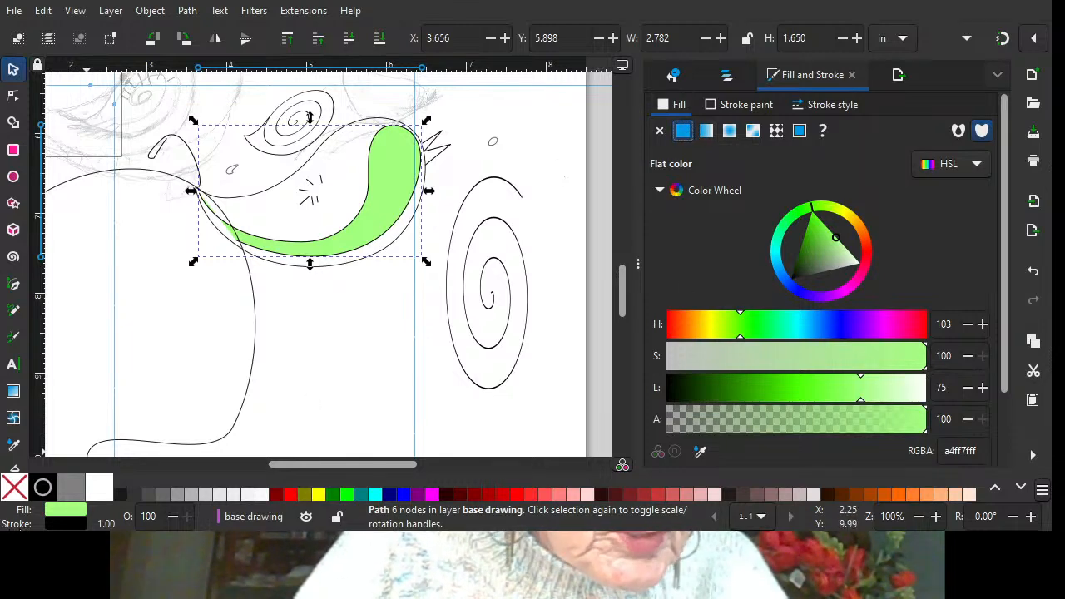
Remove the curved path's fill and move the path below the bird's belly to X 4.083, Y 7.659 in.
click(396, 154)
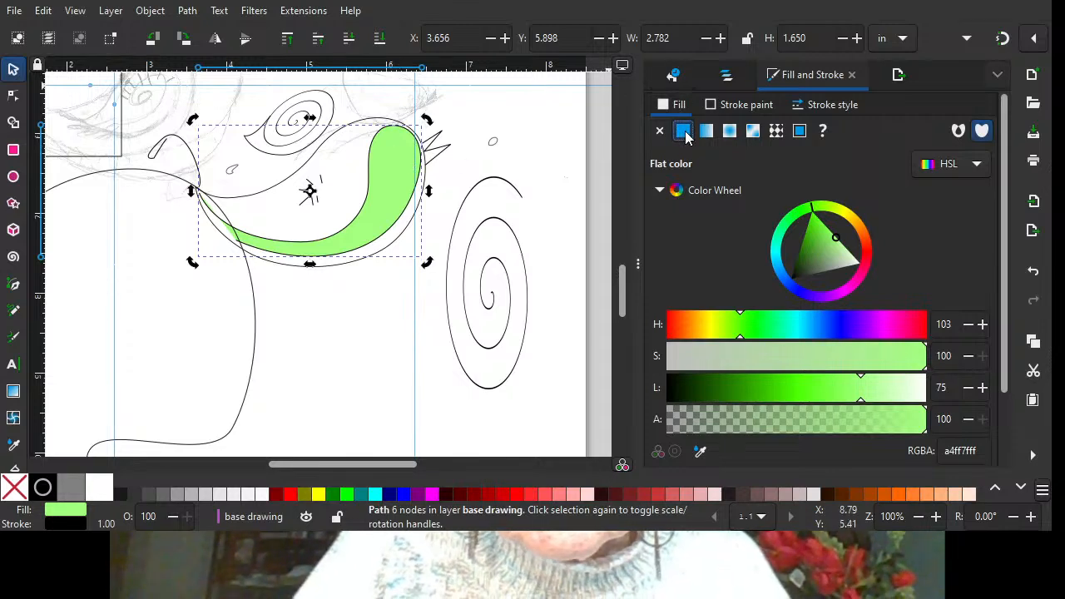
drag(418, 155, 449, 262)
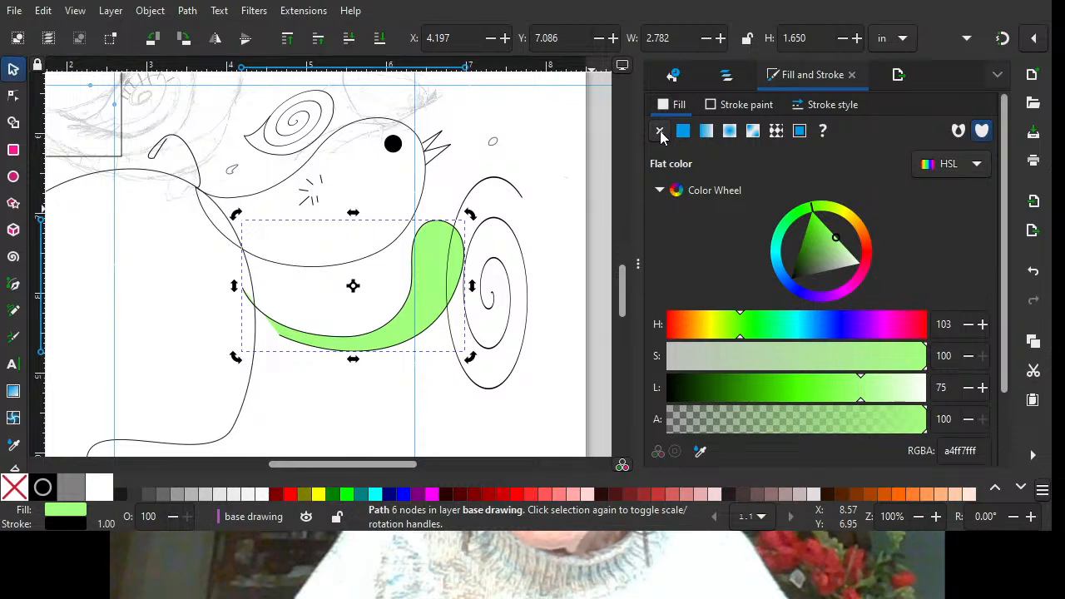
click(660, 131)
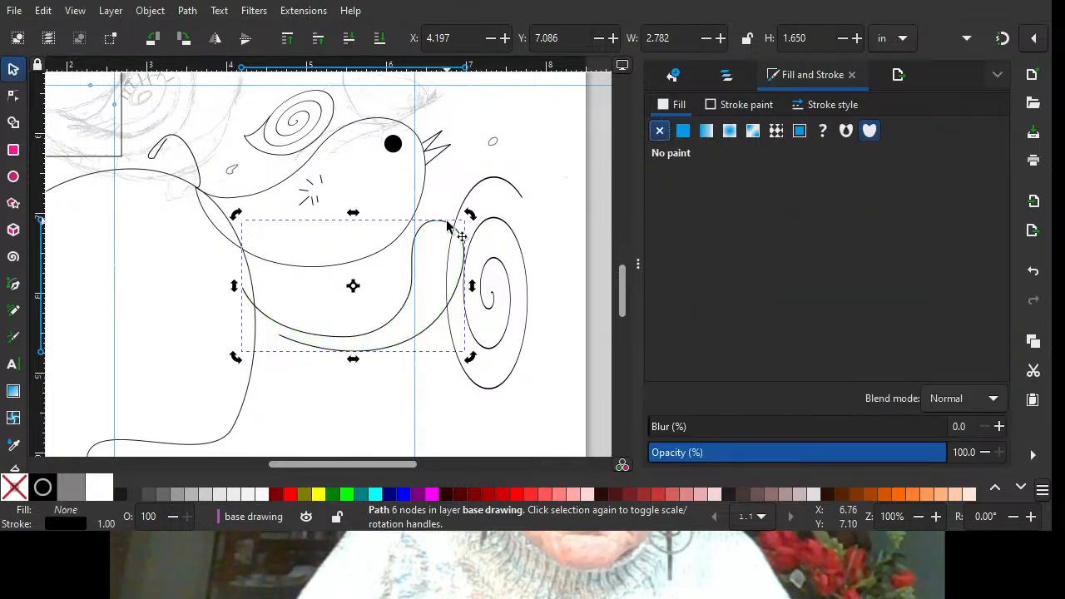
drag(447, 225, 438, 275)
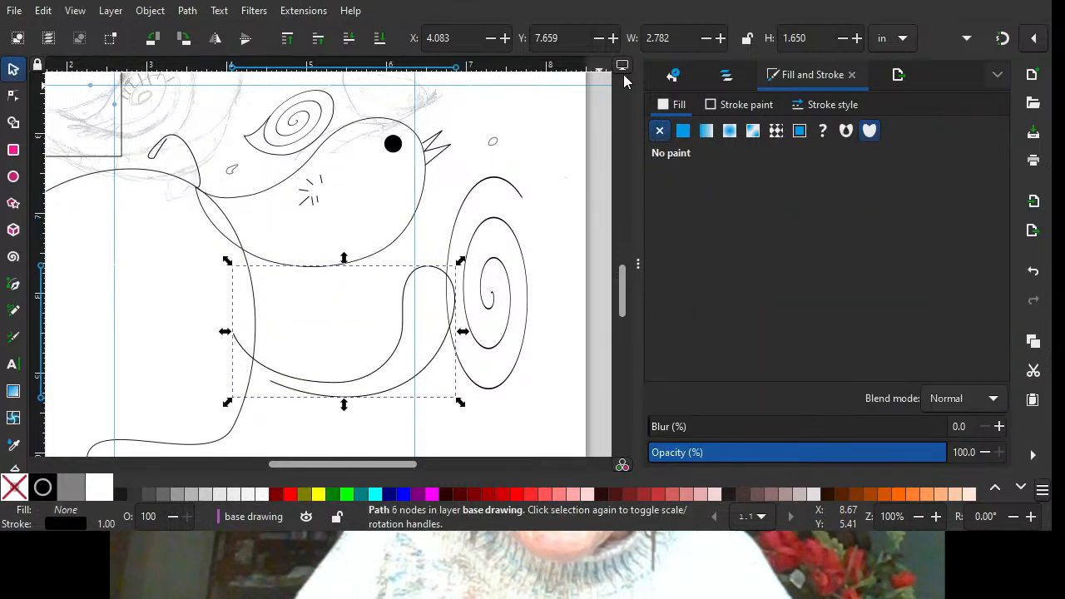
Set the curved path's stroke hue to 18 and show its stroke style settings.
click(749, 104)
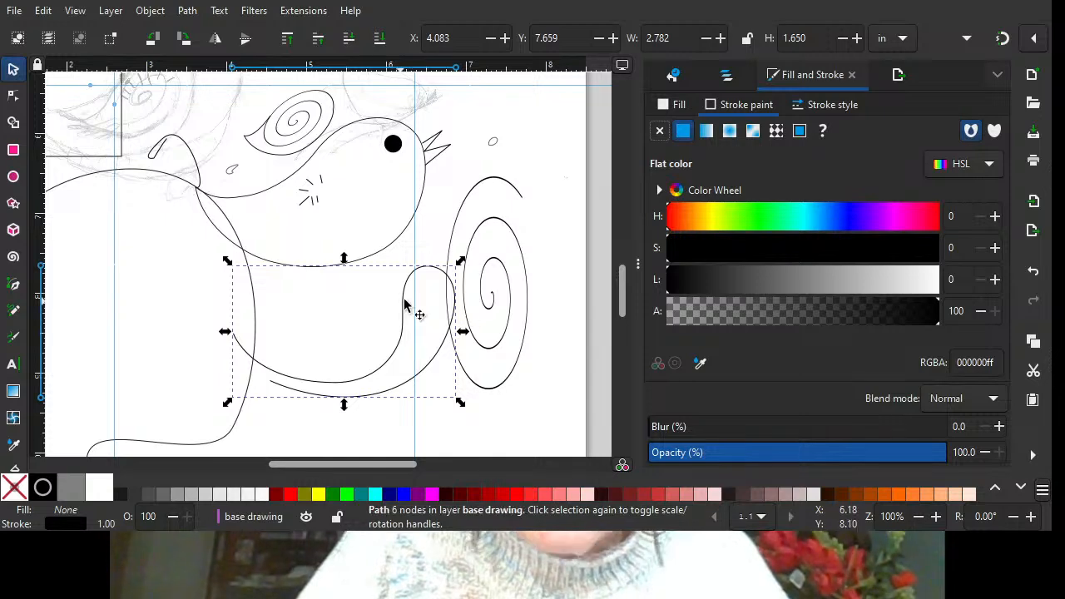
click(681, 216)
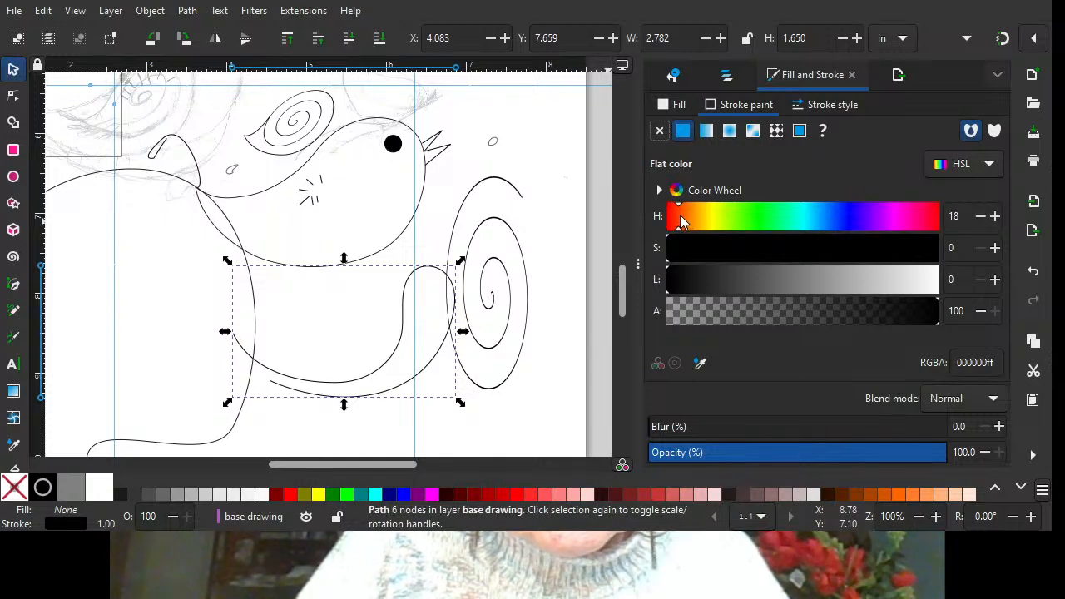
click(840, 106)
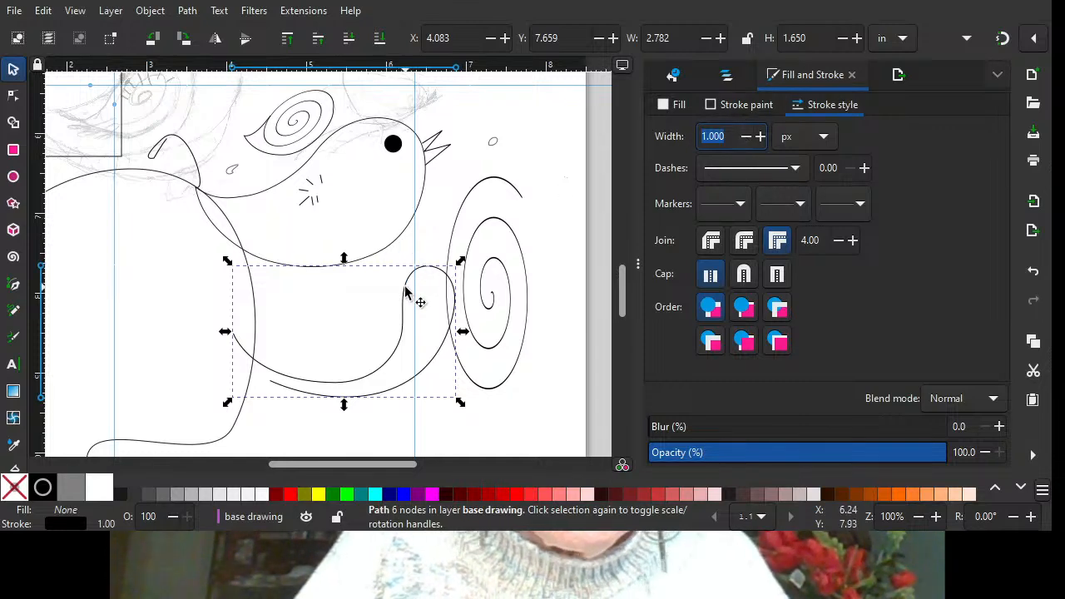
Switch the stroke width unit to pt and move the curved path to X 4.625, Y 7.451 in.
drag(405, 291, 495, 283)
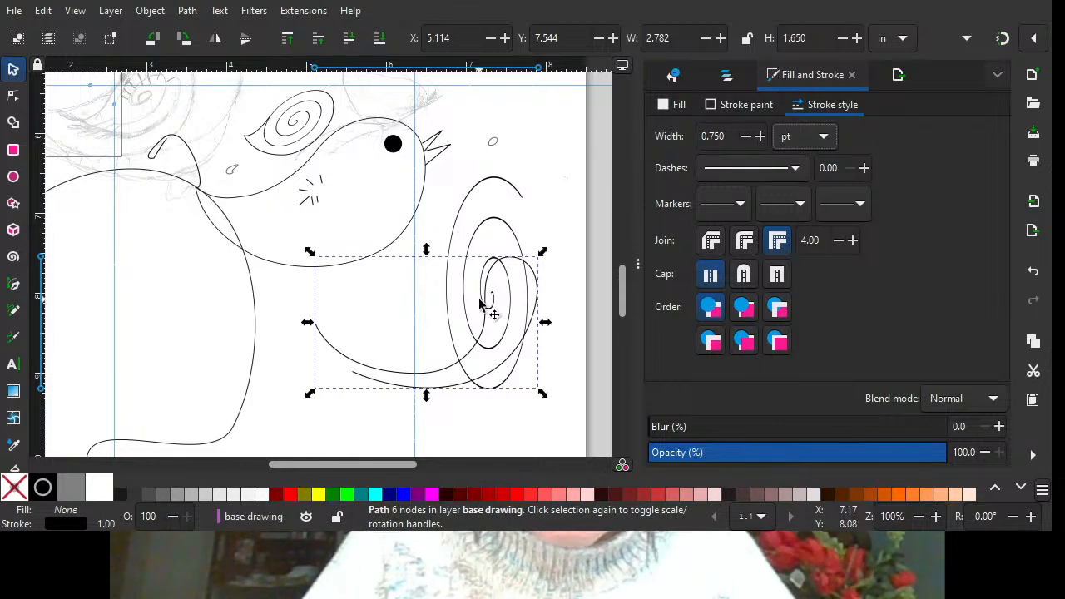
drag(465, 362, 426, 326)
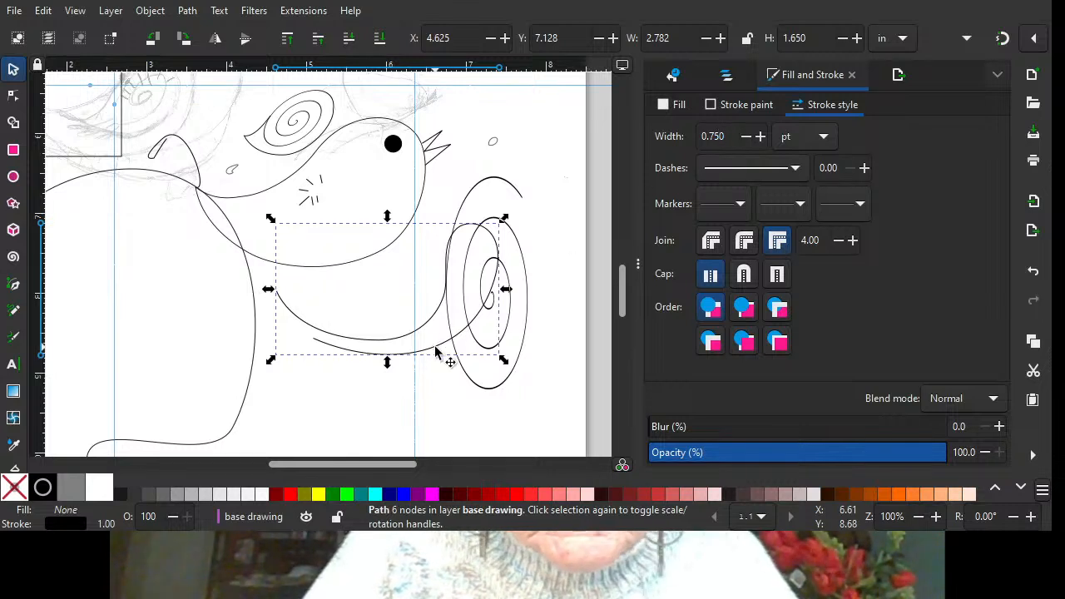
mouse_move(434, 353)
mouse_down()
mouse_move(423, 388)
mouse_move(437, 374)
mouse_up()
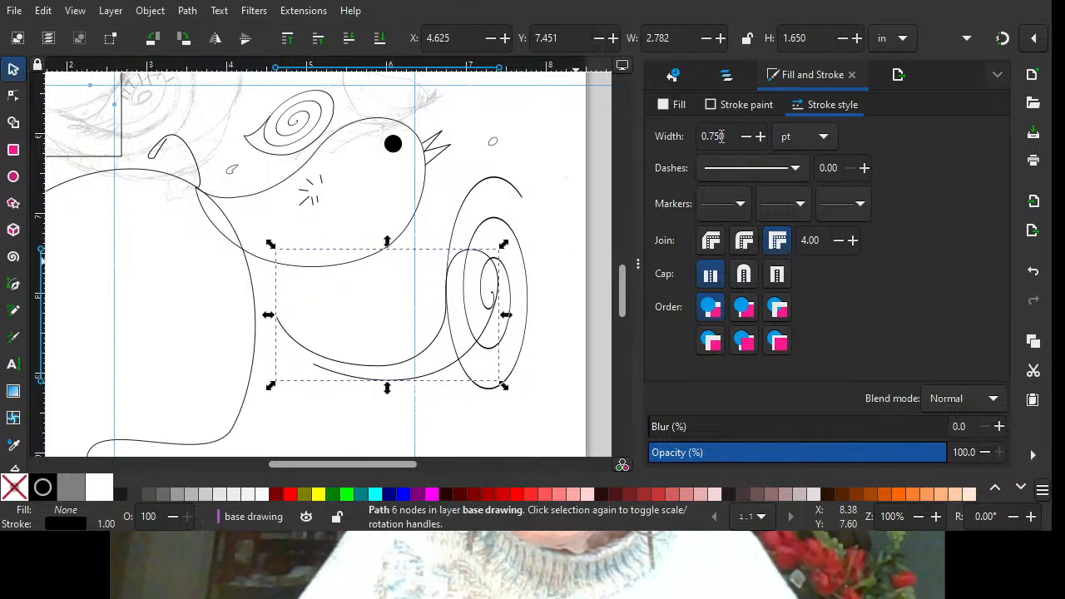
Set the curved path's stroke width to 0.5 pt and move it across the tall spiral to X 5.043, Y 6.567 in.
click(717, 136)
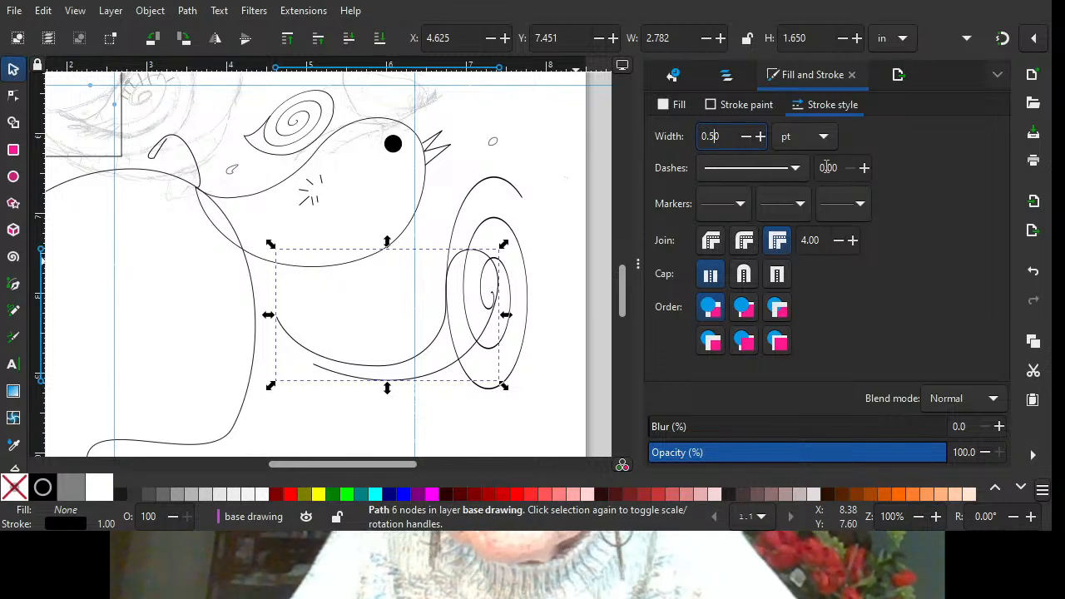
click(424, 360)
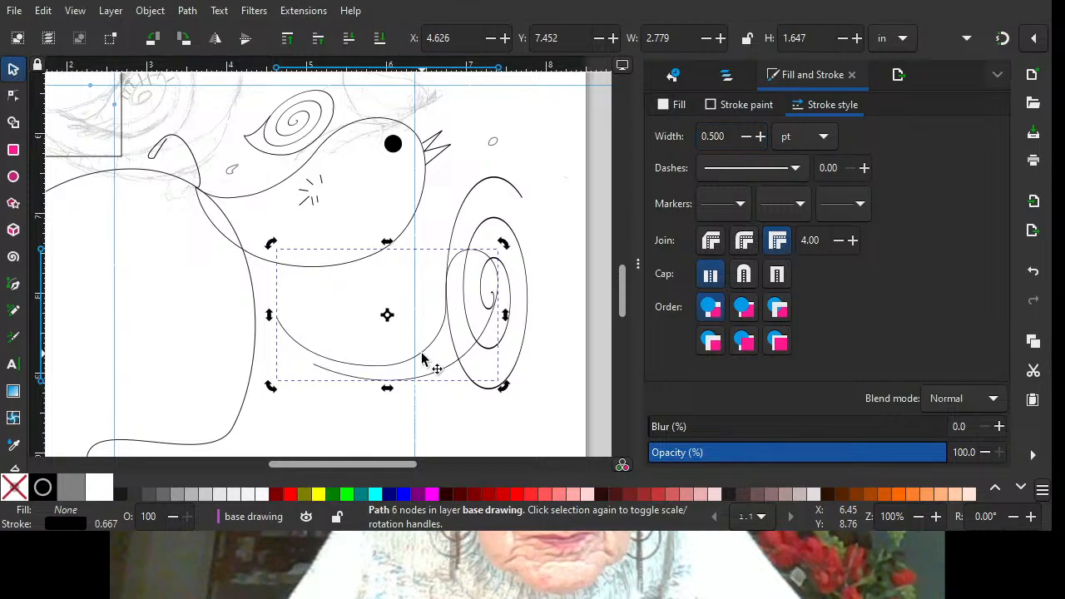
drag(424, 360, 448, 286)
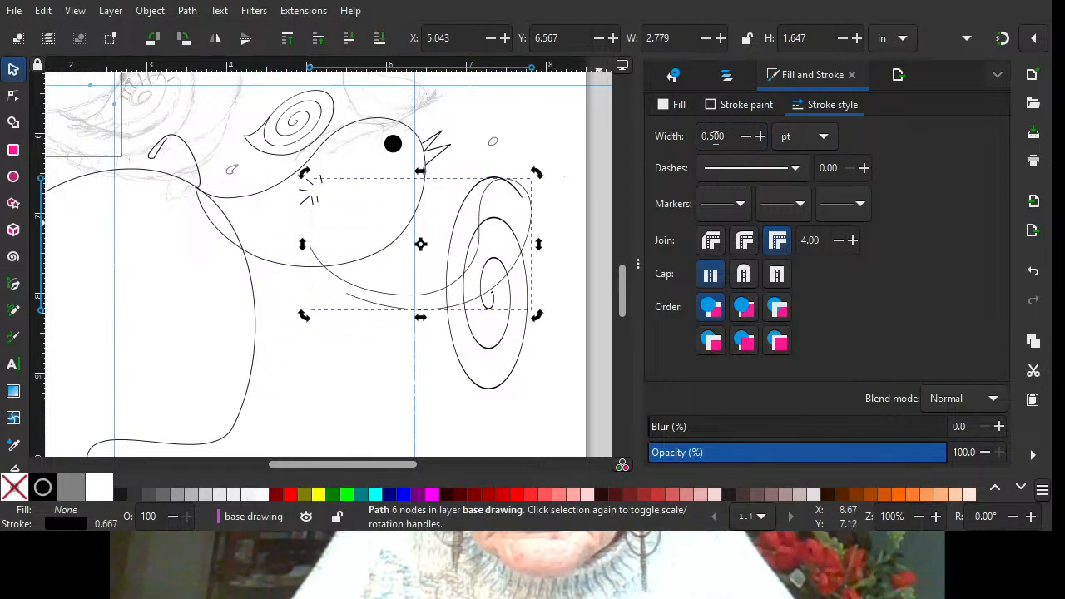
Reduce the curved path's stroke width to 0.2 pt.
click(748, 137)
click(748, 136)
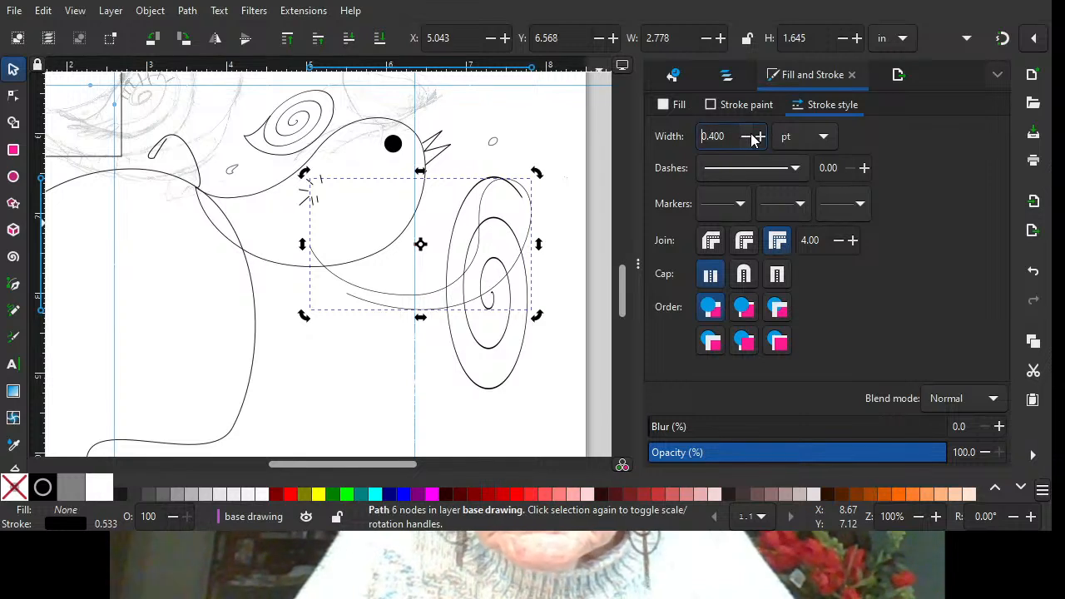
click(751, 136)
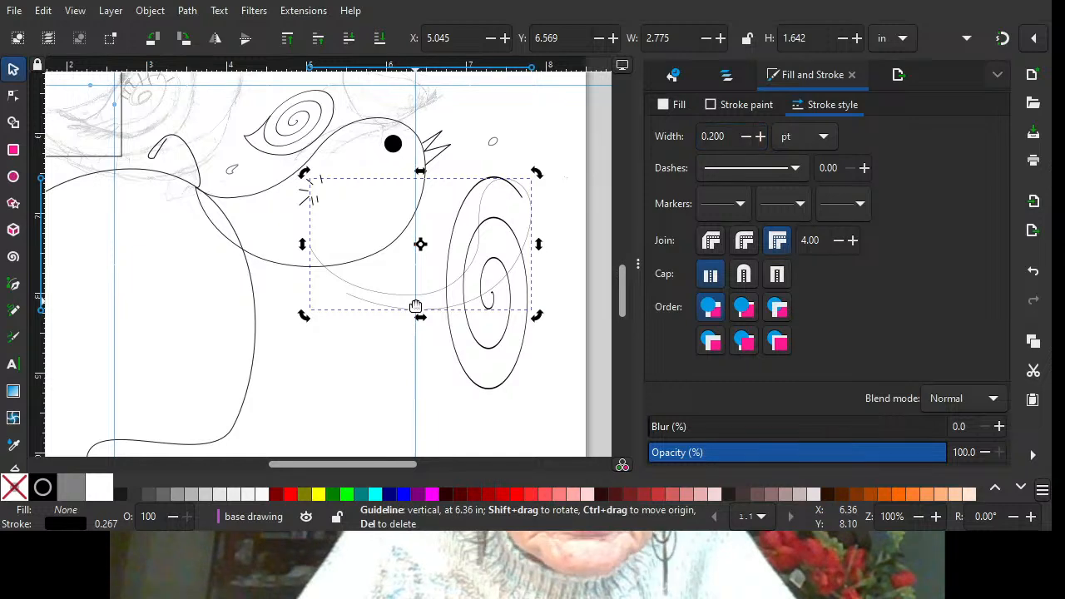
Move the thin curved path beside the bird's thicker belly outline, at X 4.060, Y 6.387 in, to compare their strokes.
key(plus)
key(plus)
key(plus)
key(plus)
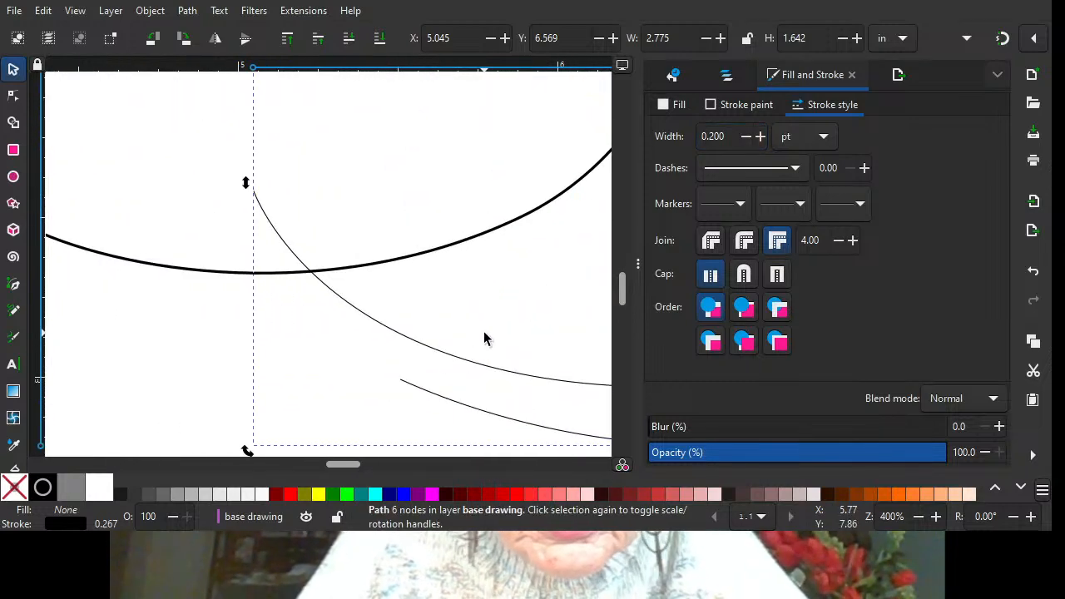
drag(495, 372, 178, 311)
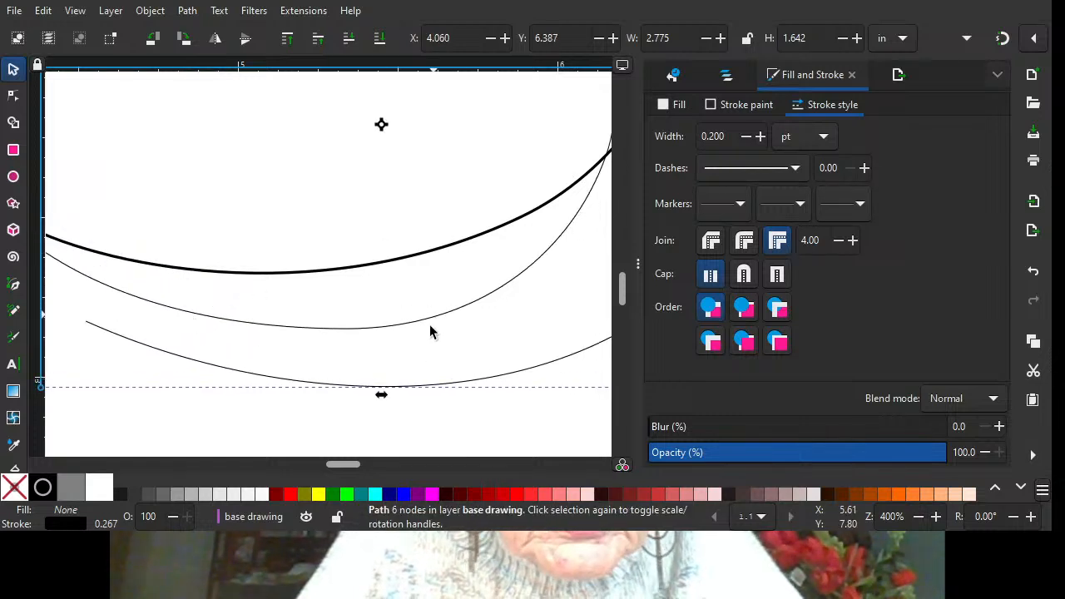
Show the bird outline's stroke width in mm, and move the thin path to X 4.136, Y 6.553 and the outline to X 4.208, Y 5.908 in.
click(451, 247)
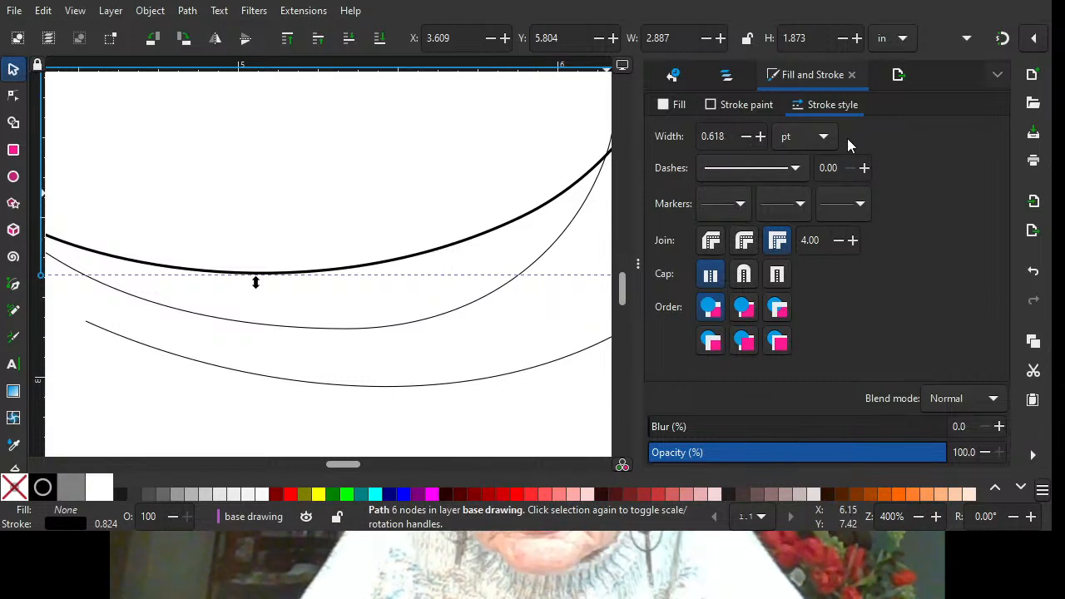
click(794, 193)
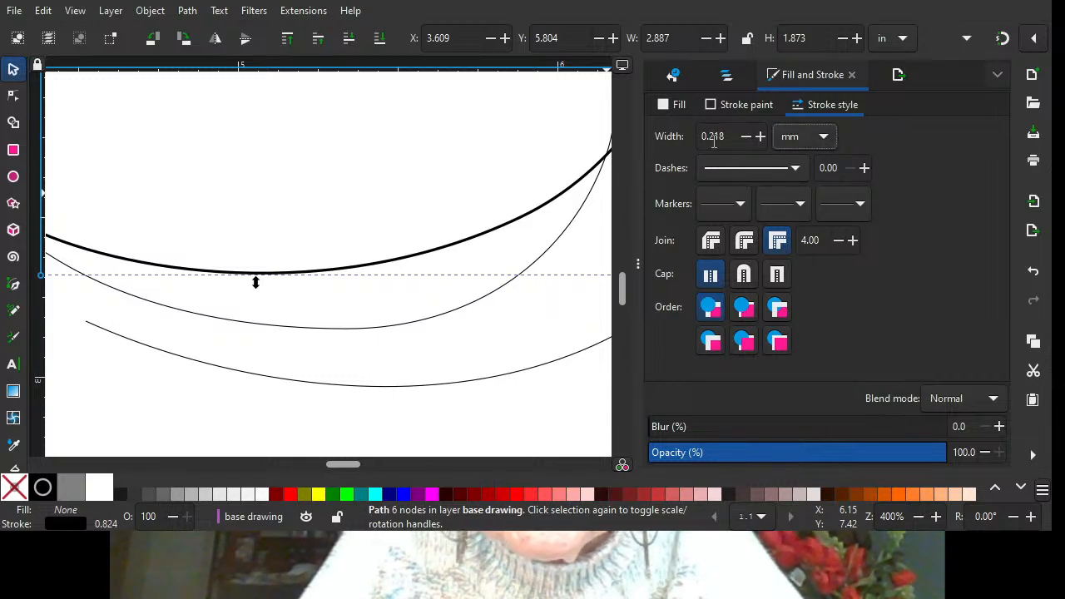
mouse_move(450, 318)
mouse_down()
mouse_move(426, 167)
mouse_move(476, 371)
mouse_up()
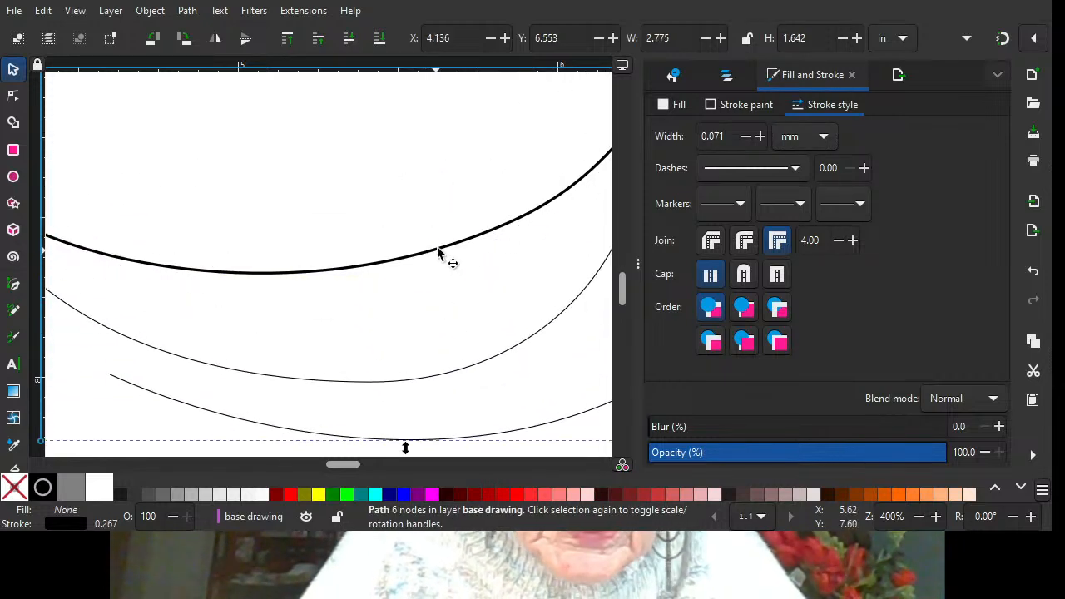
mouse_move(448, 259)
mouse_down()
mouse_move(634, 284)
mouse_move(626, 290)
mouse_up()
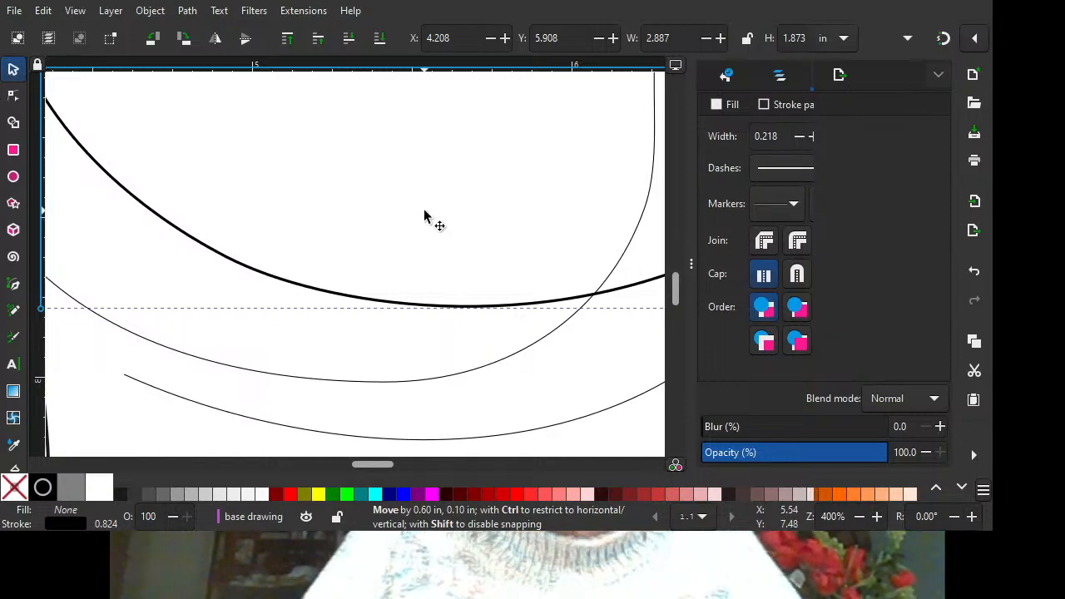
Clear the selection, show the layers list, and make the hidden "leaf drawiongs" layer visible.
scroll(449, 214, up, 5)
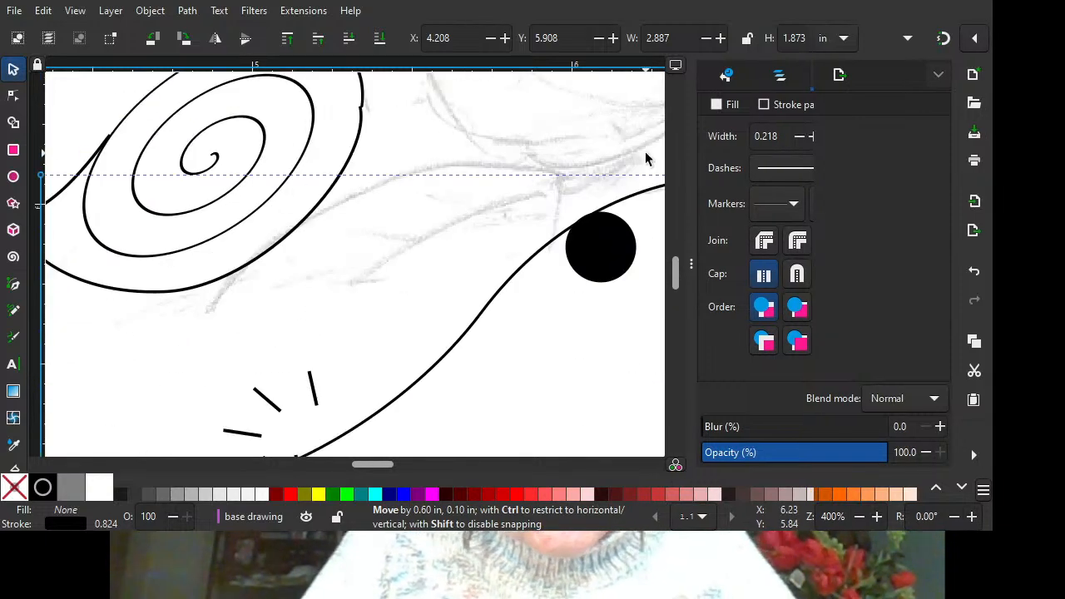
key(minus)
key(minus)
key(minus)
key(minus)
key(minus)
key(minus)
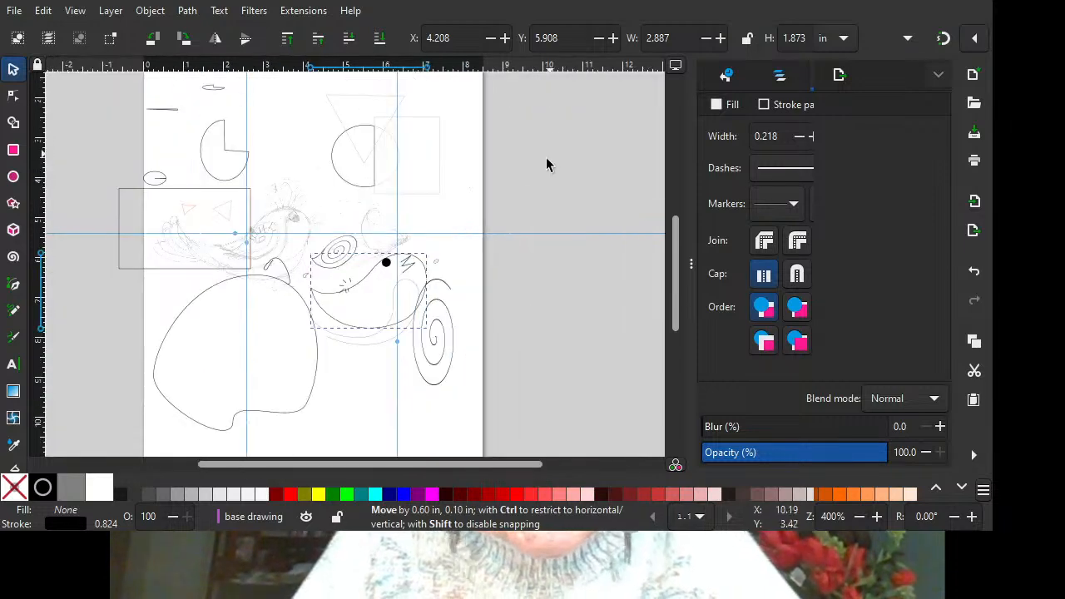
drag(286, 187, 285, 185)
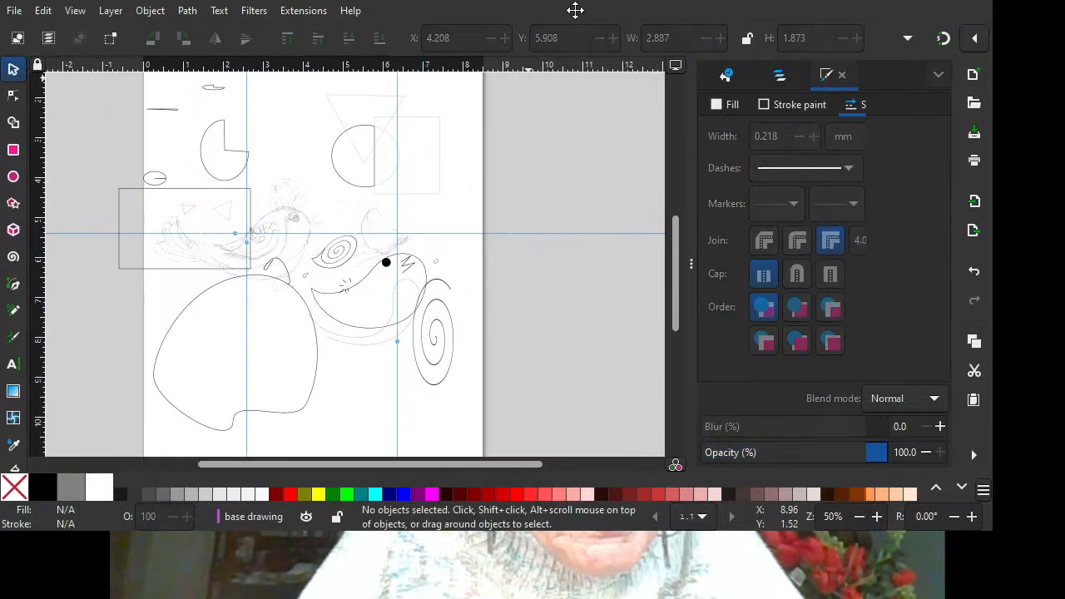
drag(575, 10, 575, 4)
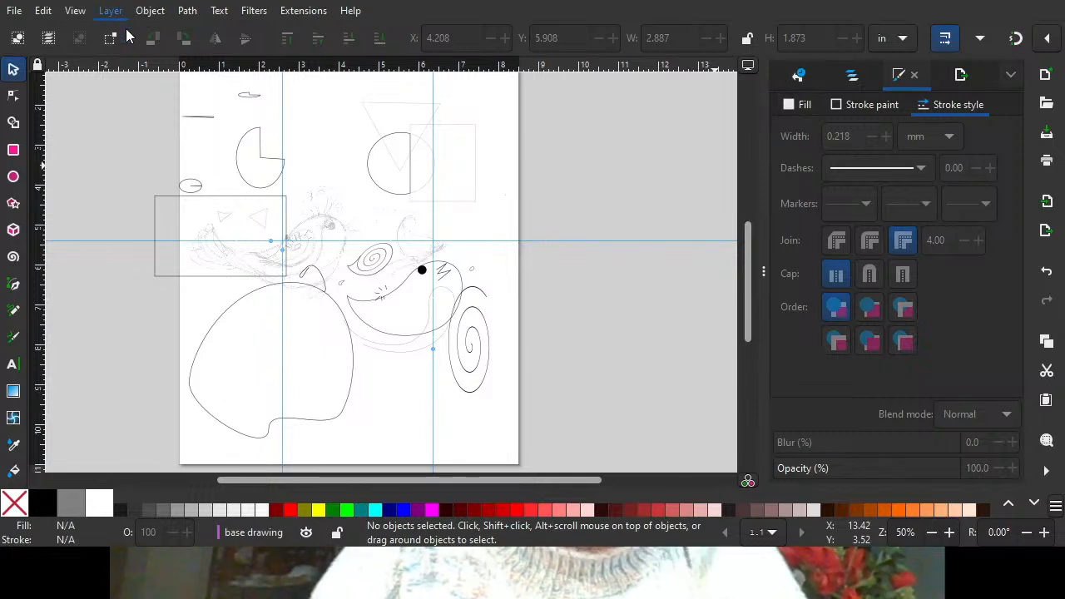
key(ctrl+shift+l)
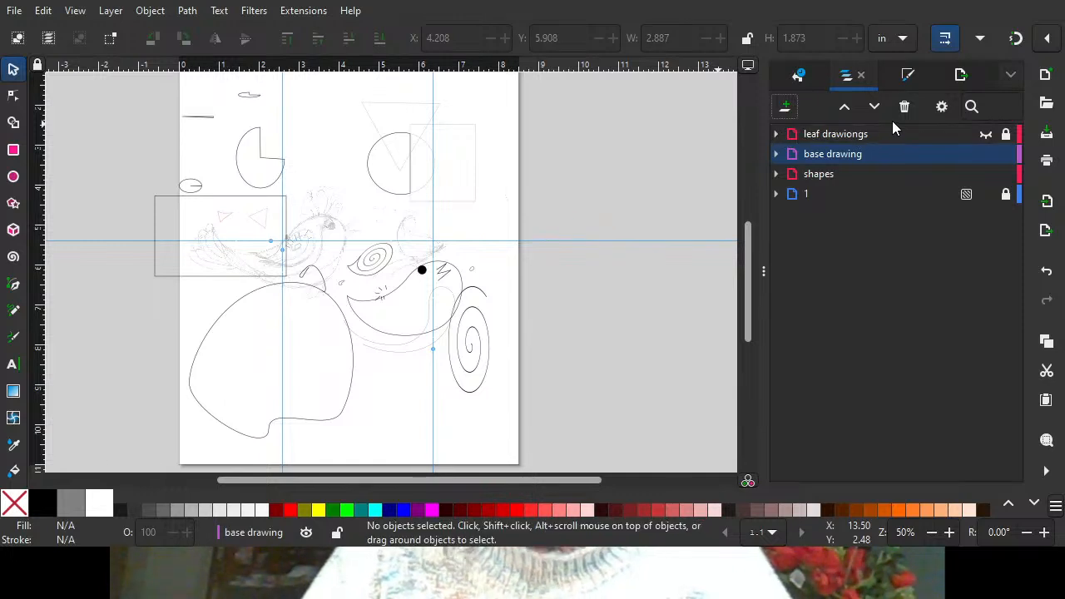
click(987, 137)
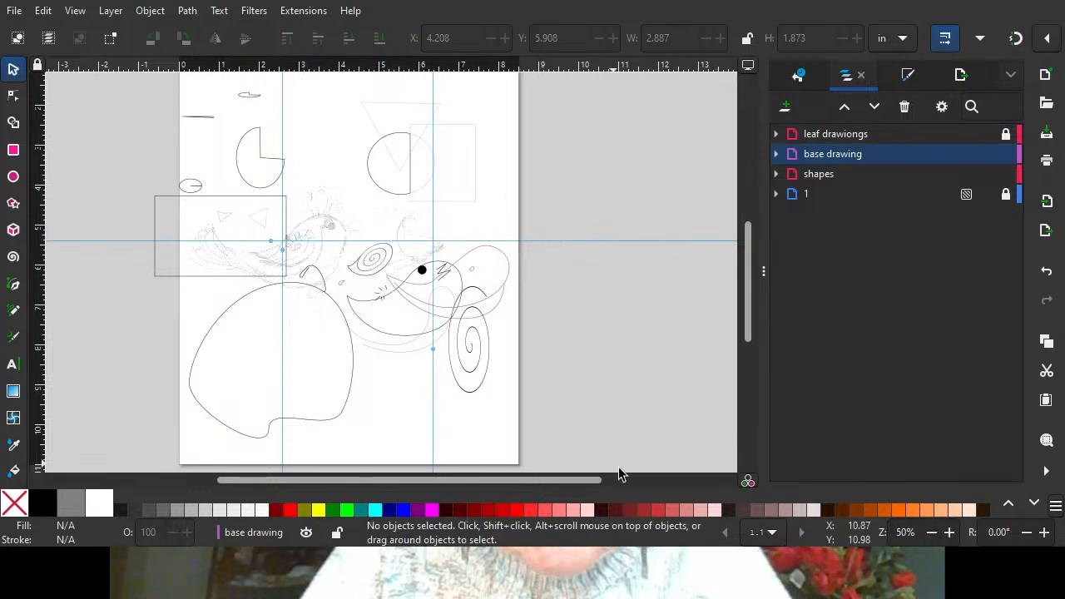
Hide the "leaf drawiongs" layer so its curves no longer overlap the bird outline.
key(plus)
key(plus)
key(plus)
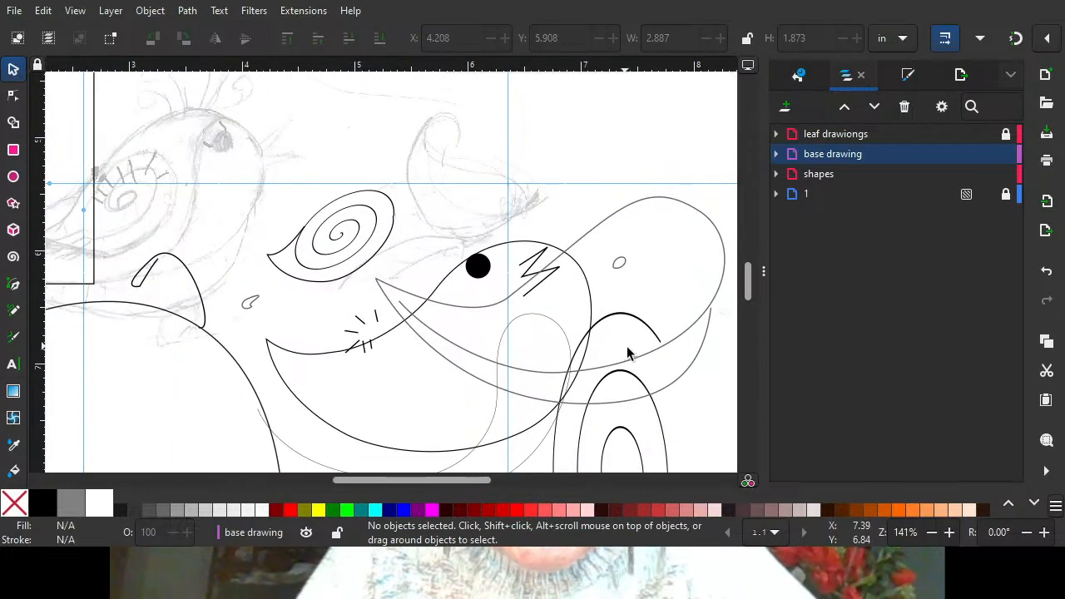
scroll(649, 352, down, 2)
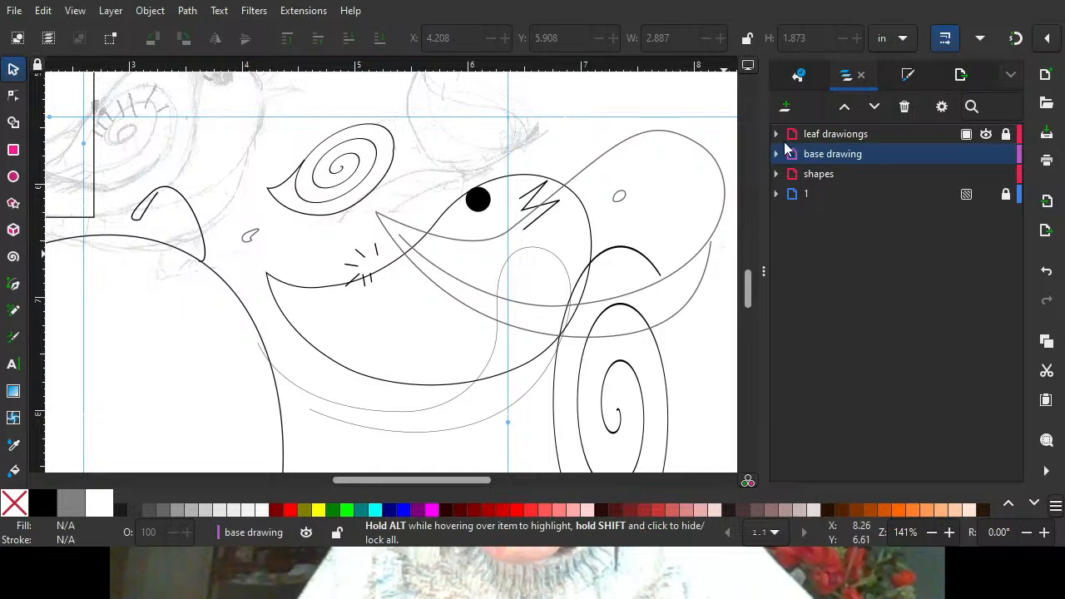
click(985, 135)
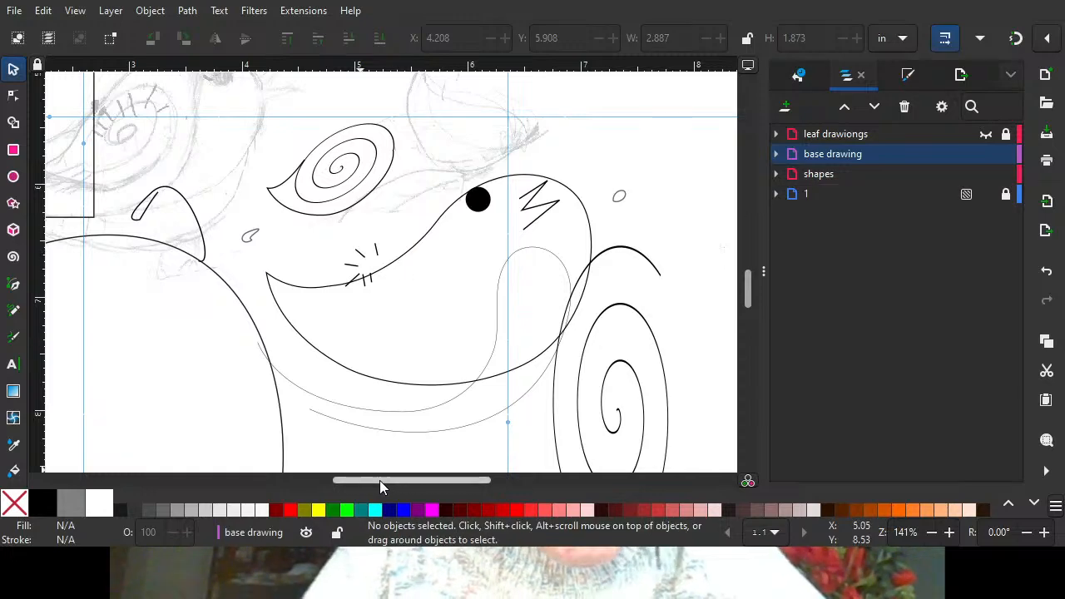
Expand layer "1", select its image1 sketch, and switch the image's visibility off and back on.
drag(380, 480, 322, 480)
scroll(605, 221, up, 4)
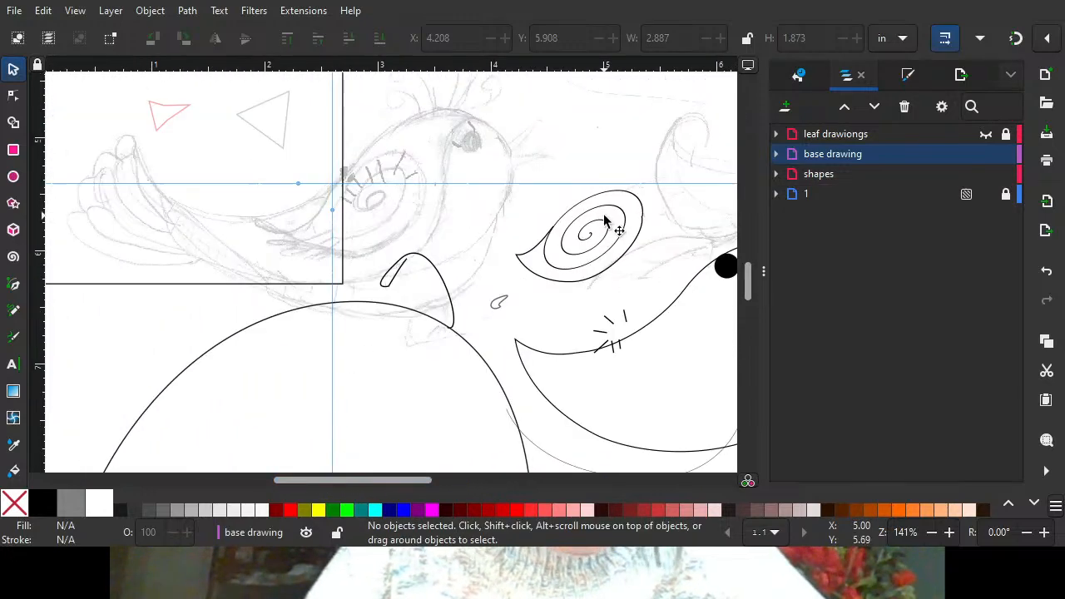
click(776, 193)
click(838, 194)
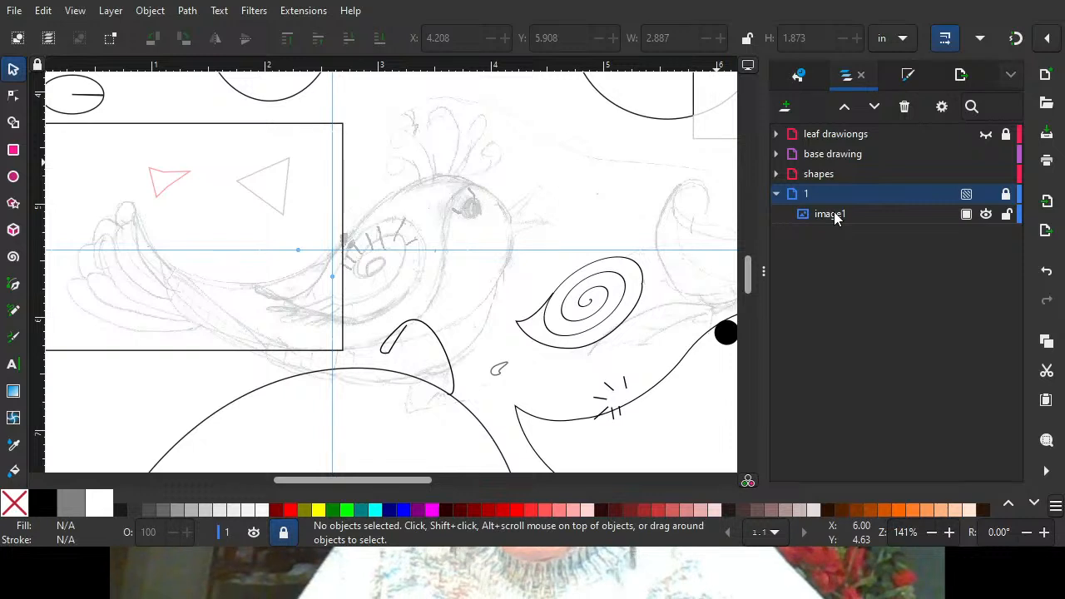
click(836, 214)
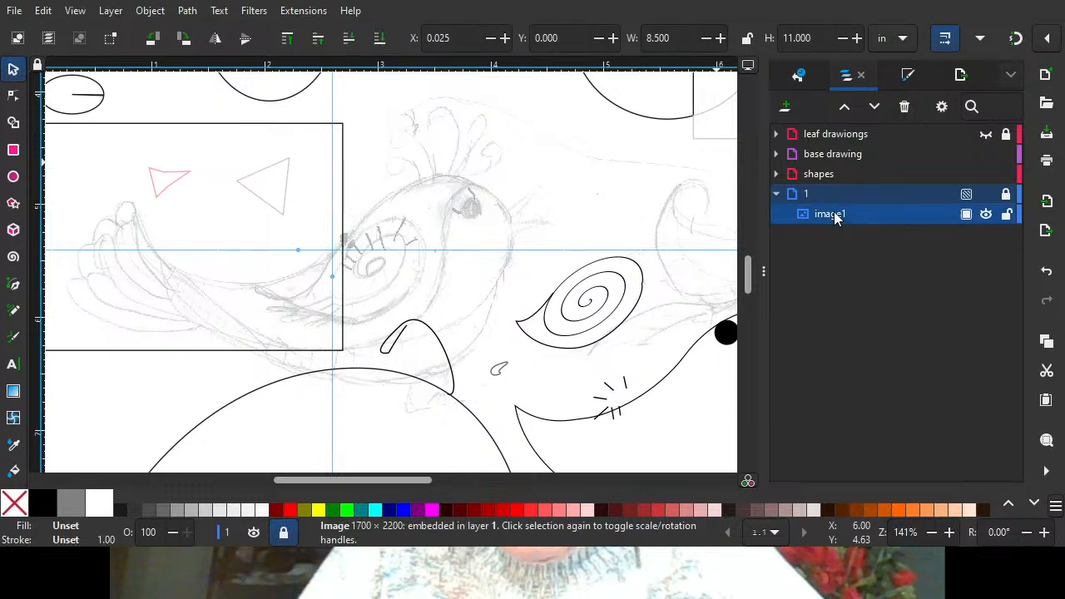
click(986, 216)
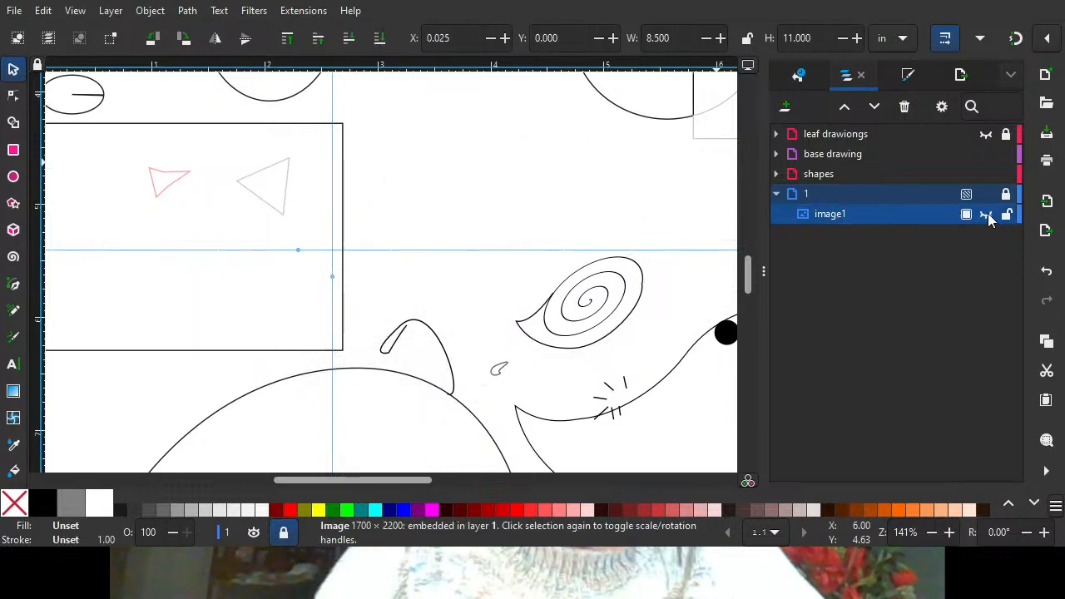
click(986, 215)
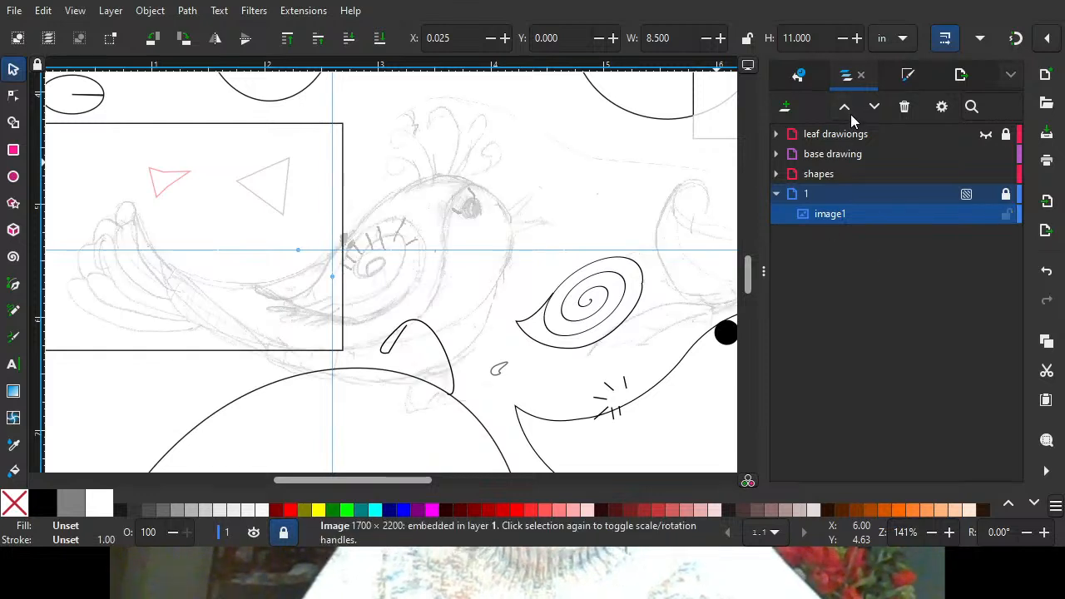
Unlock layer "1", lock only its image1 object, and try to move the sketch on the canvas.
click(1007, 194)
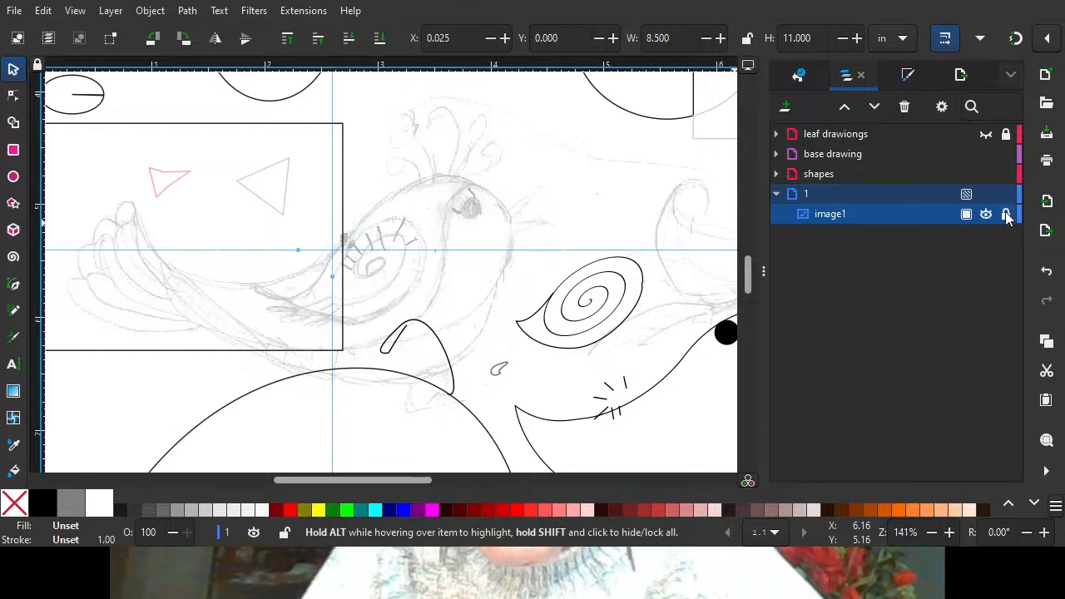
click(1007, 215)
drag(476, 275, 491, 234)
drag(379, 201, 257, 223)
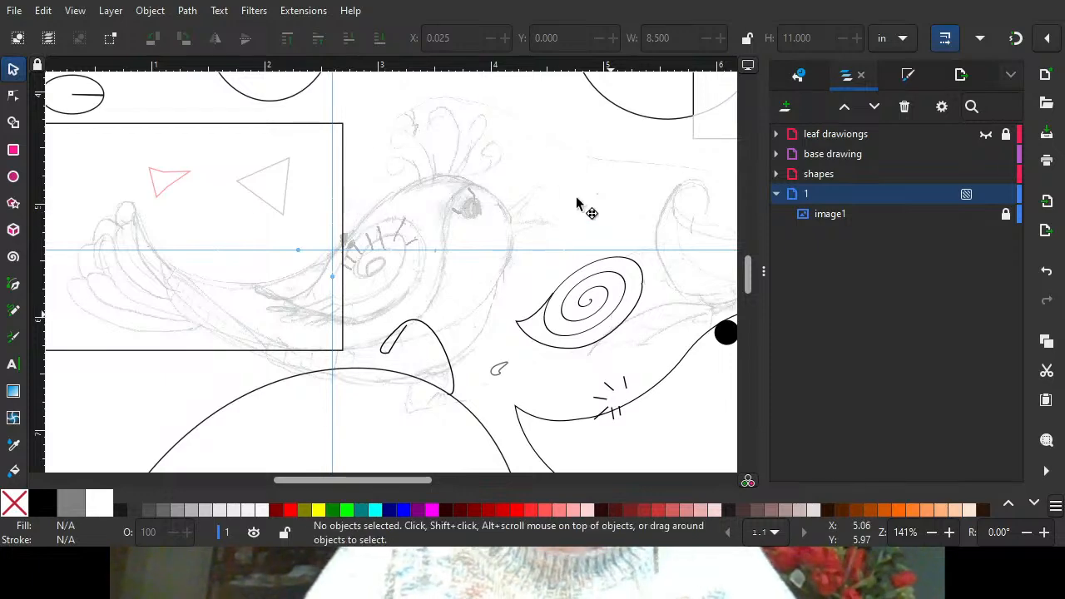
Move the bird outline over the sketch to X 2.547, Y 4.761 in, and collapse the "base drawing" layer's object list.
drag(577, 204, 559, 384)
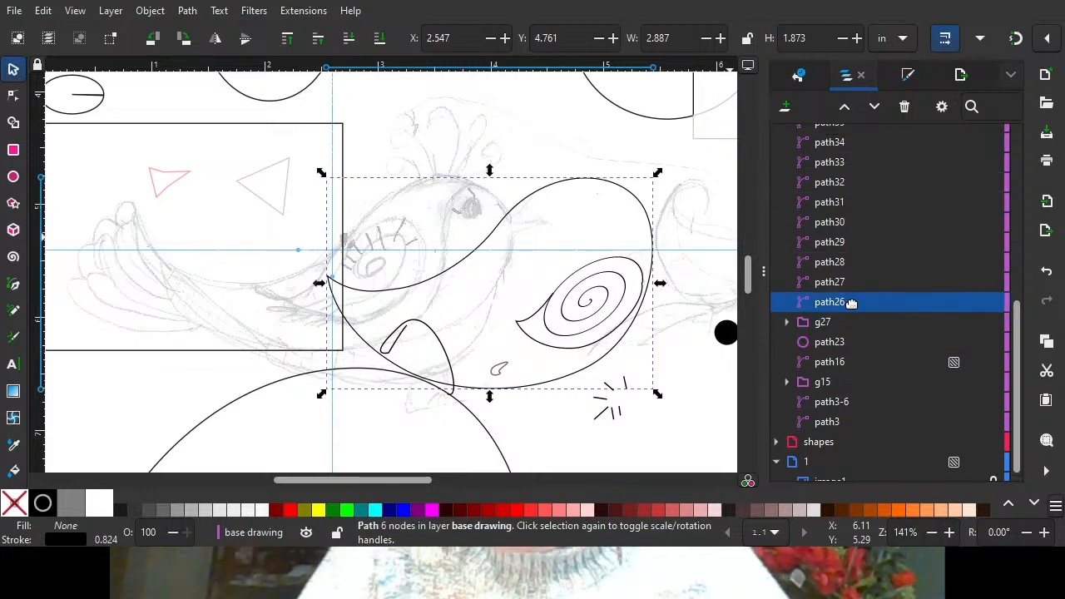
scroll(882, 224, up, 5)
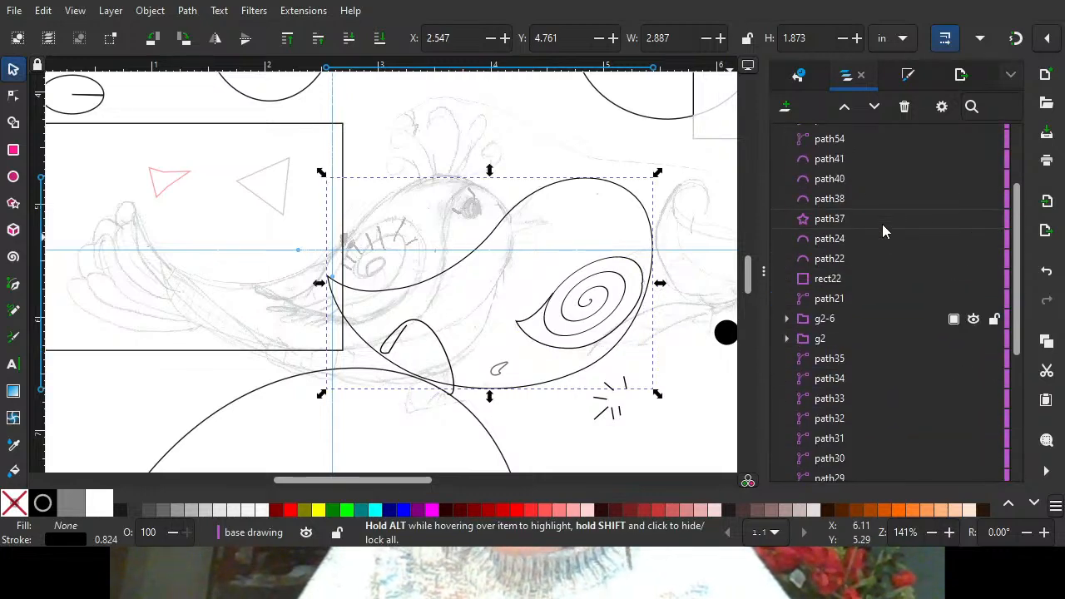
scroll(882, 224, up, 3)
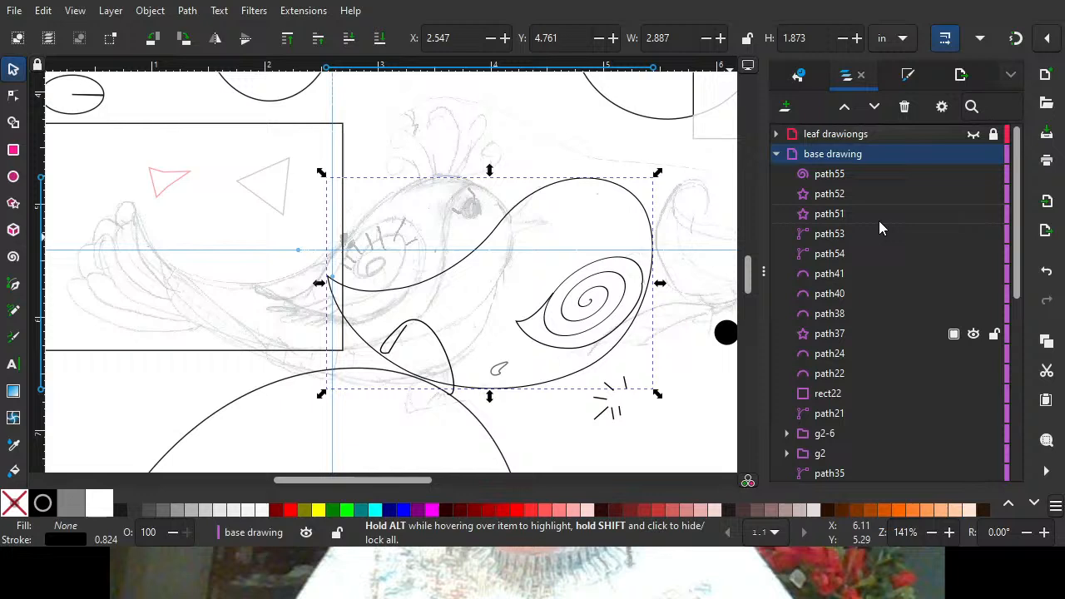
click(777, 156)
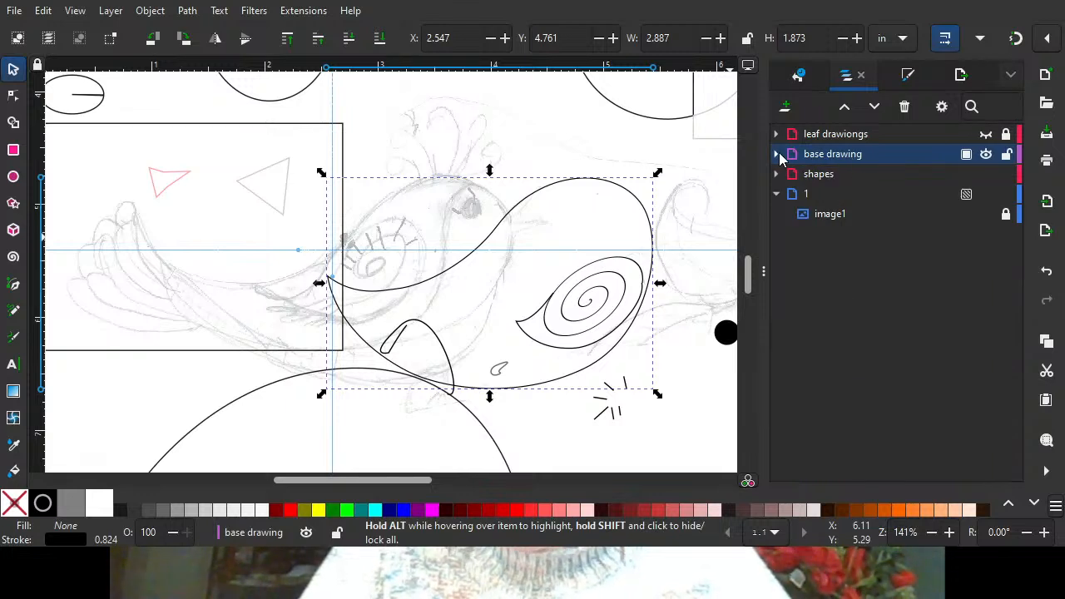
click(777, 156)
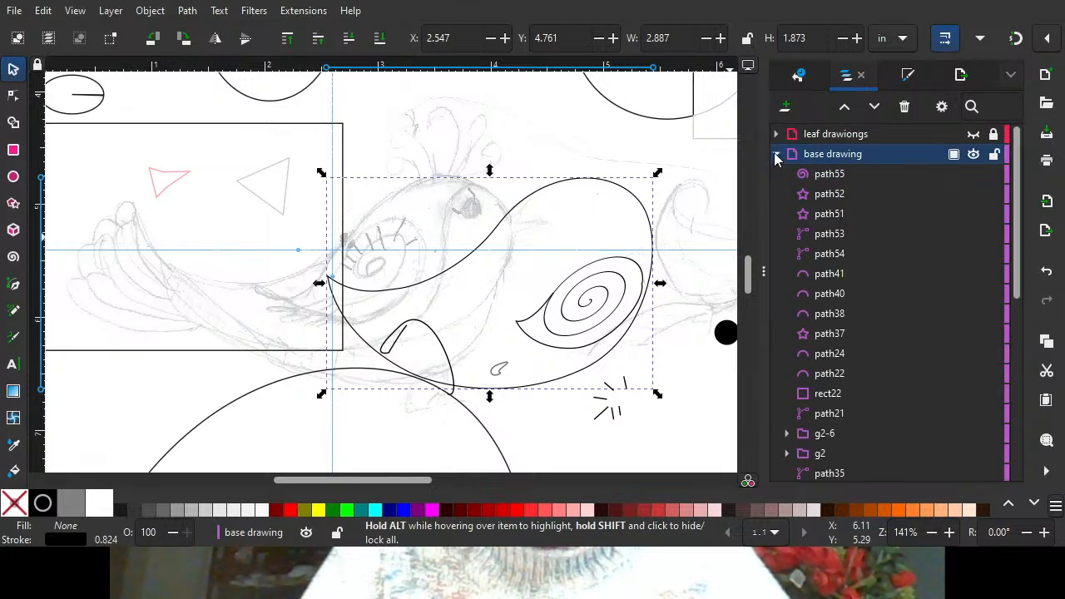
click(777, 156)
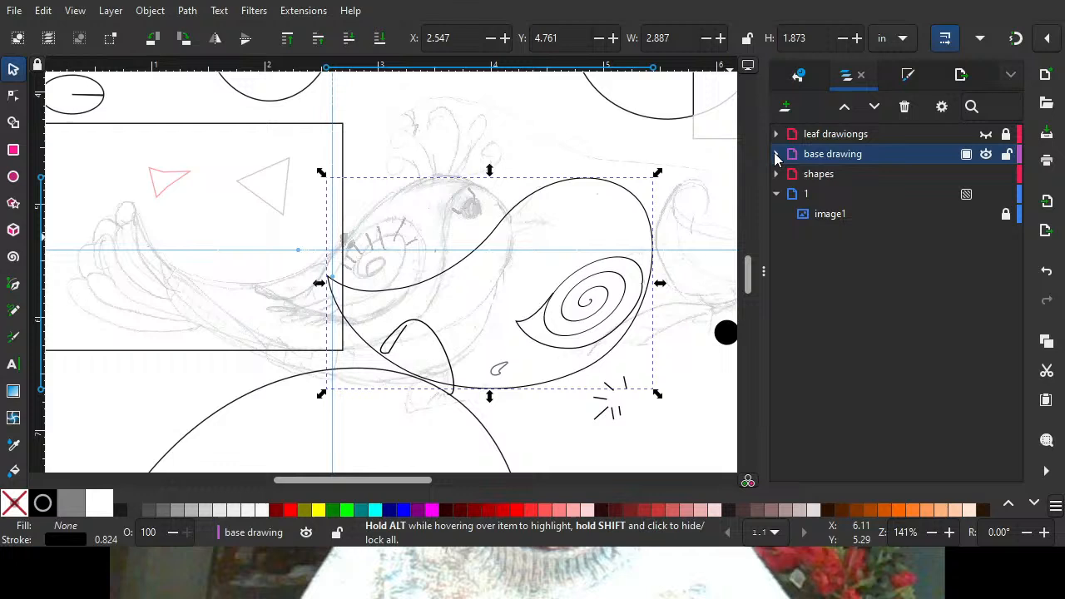
Select the locked image1 sketch in layer "1" and hide it.
click(832, 216)
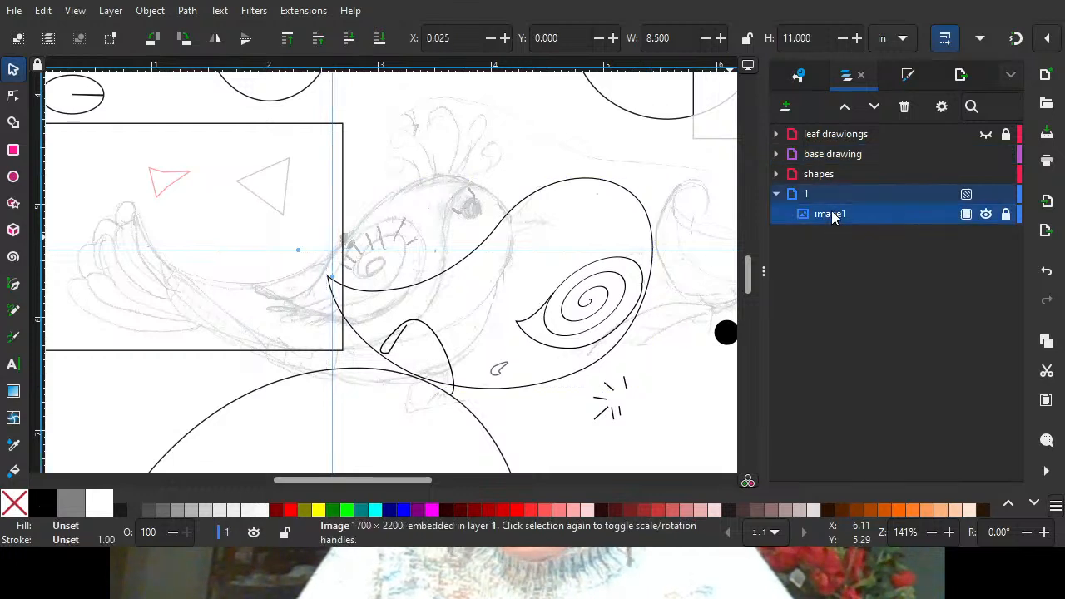
click(986, 215)
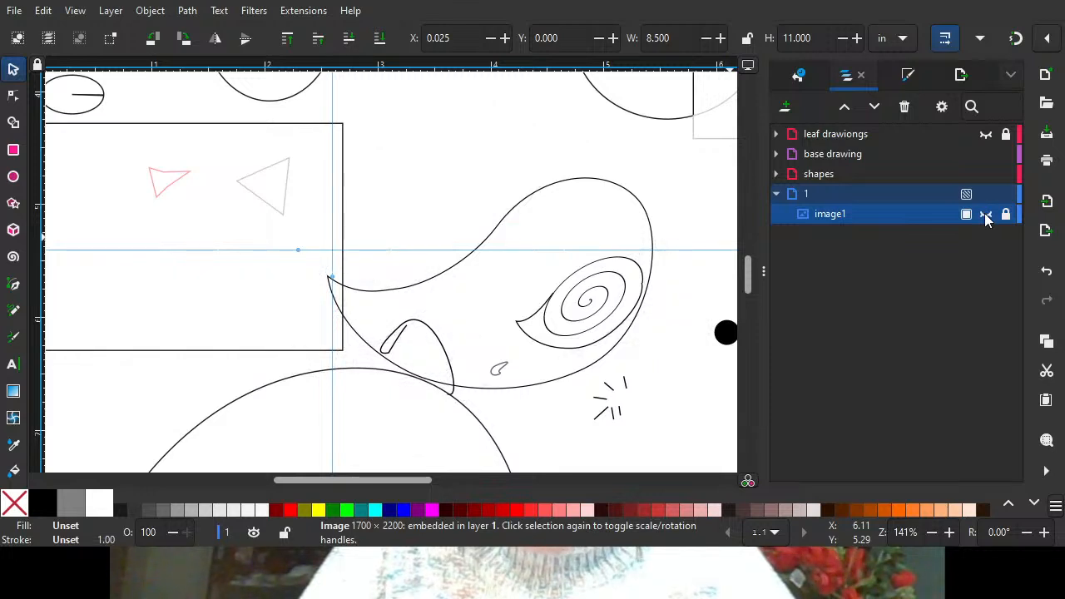